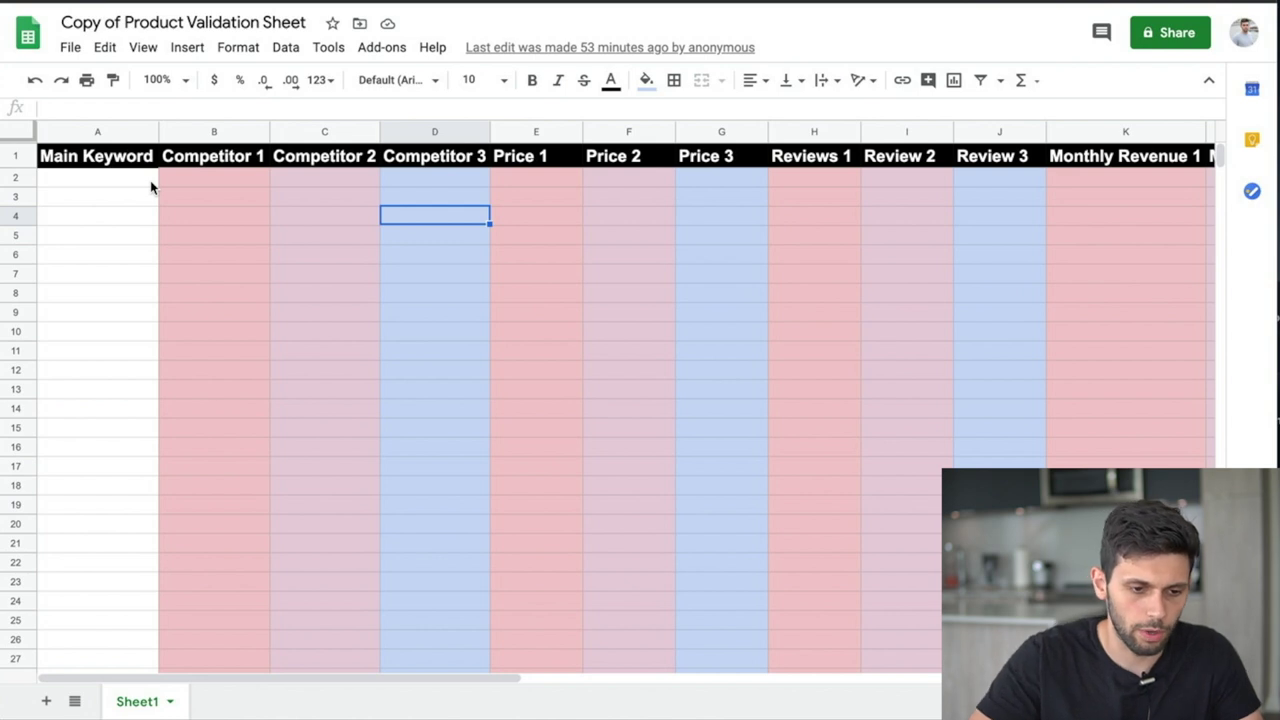
left_click(62, 46)
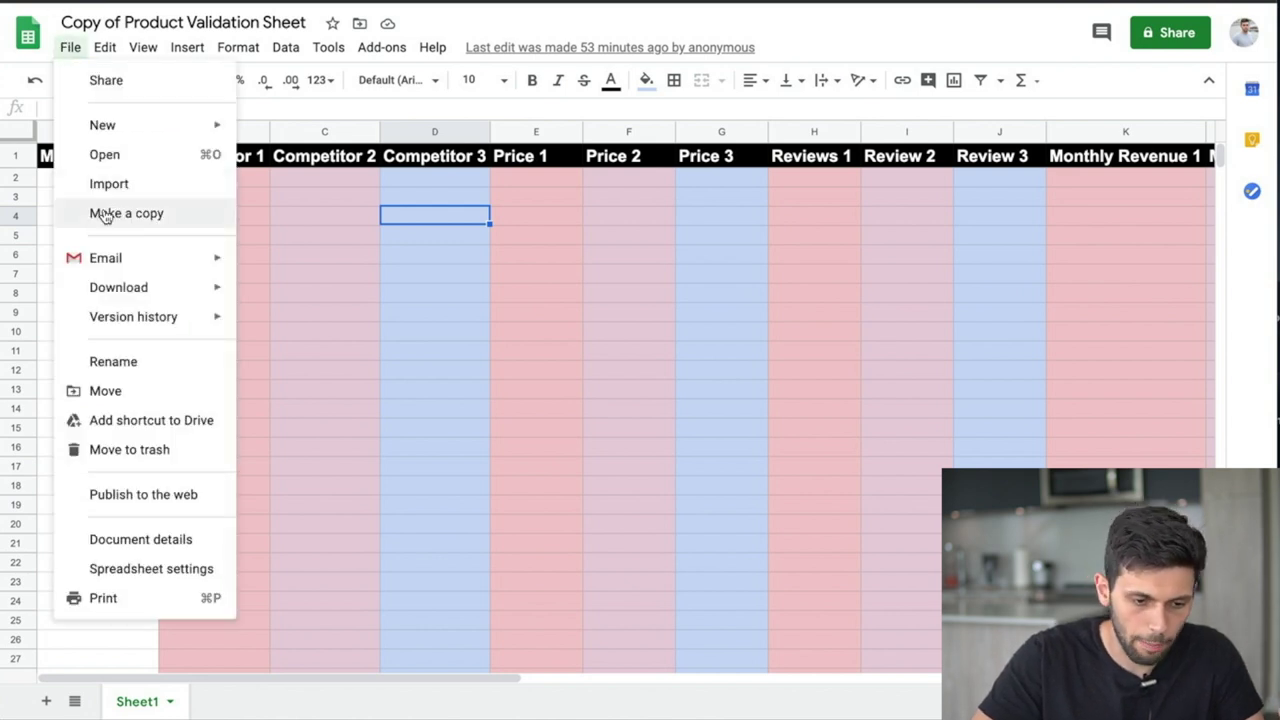
left_click(392, 256)
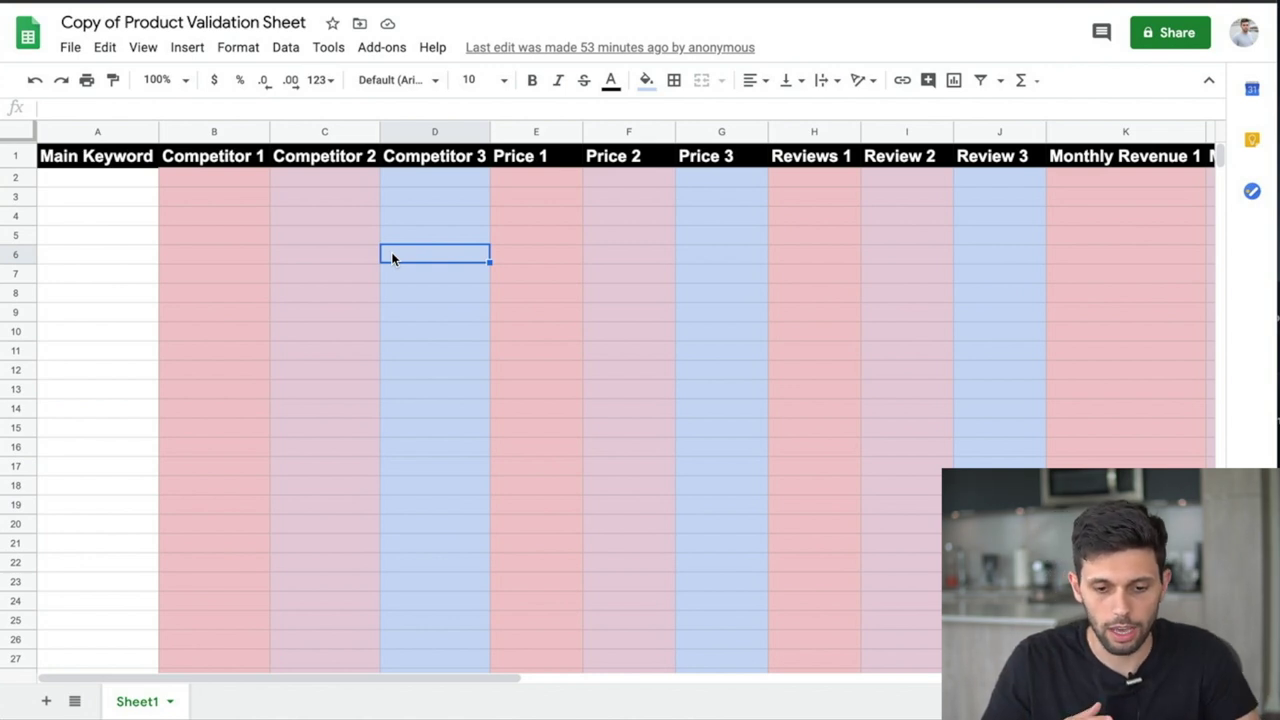
left_click(137, 165)
double_click(137, 177)
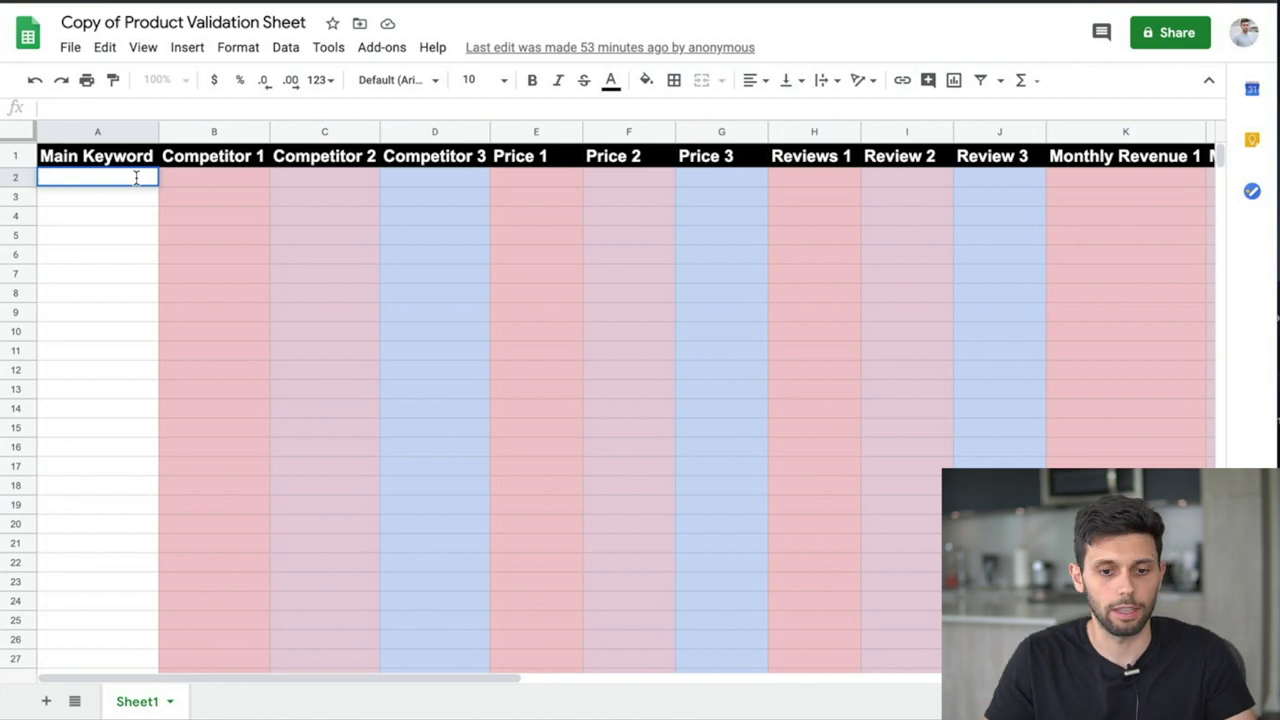
left_click(214, 254)
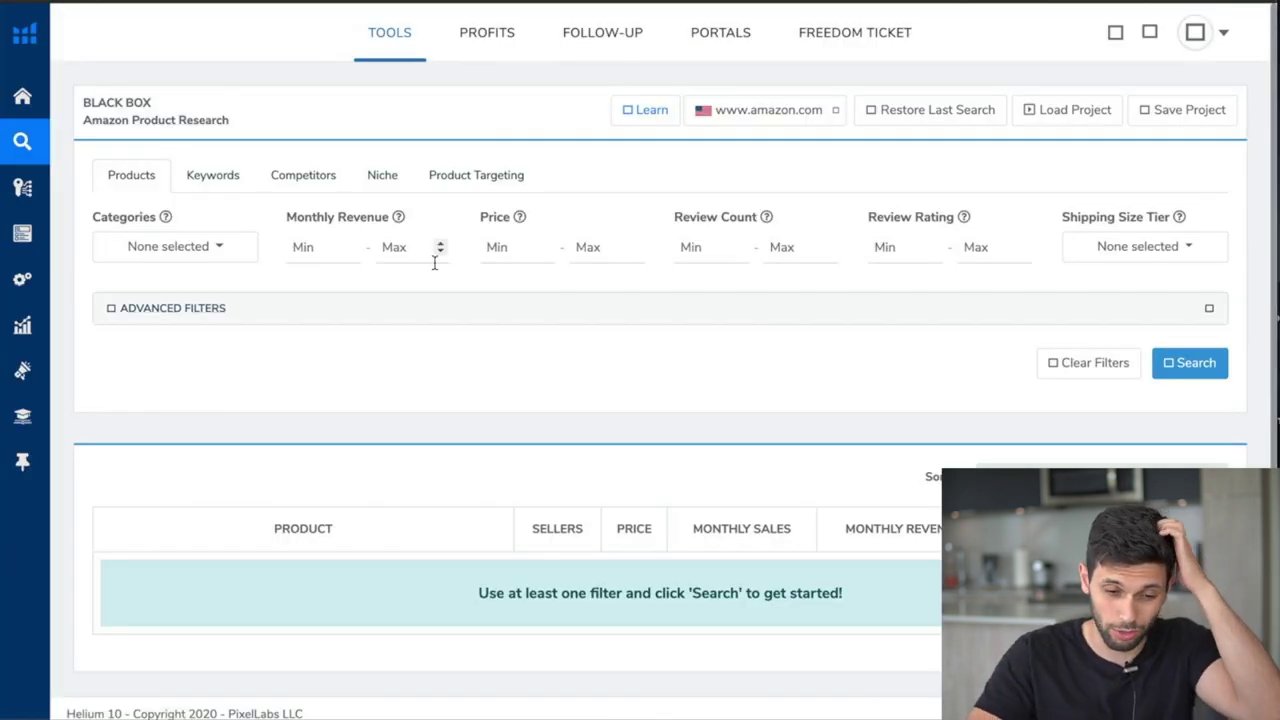
mouse_move(44, 135)
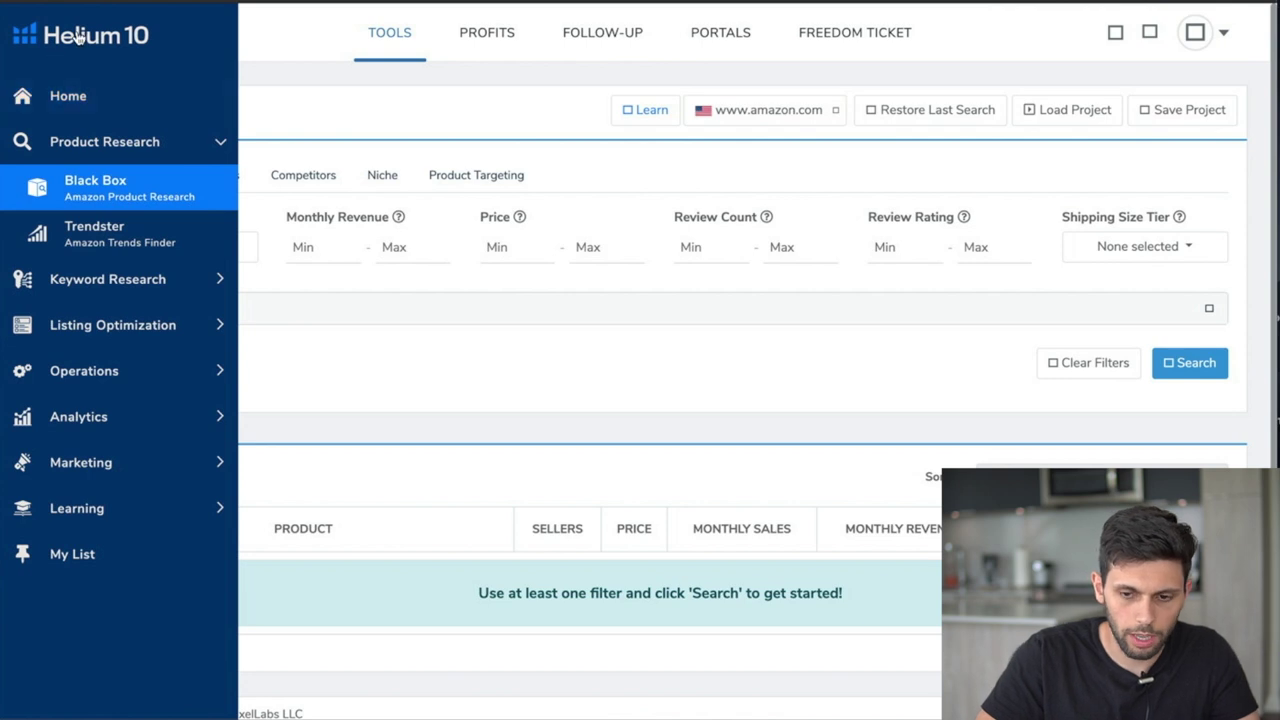
left_click(87, 204)
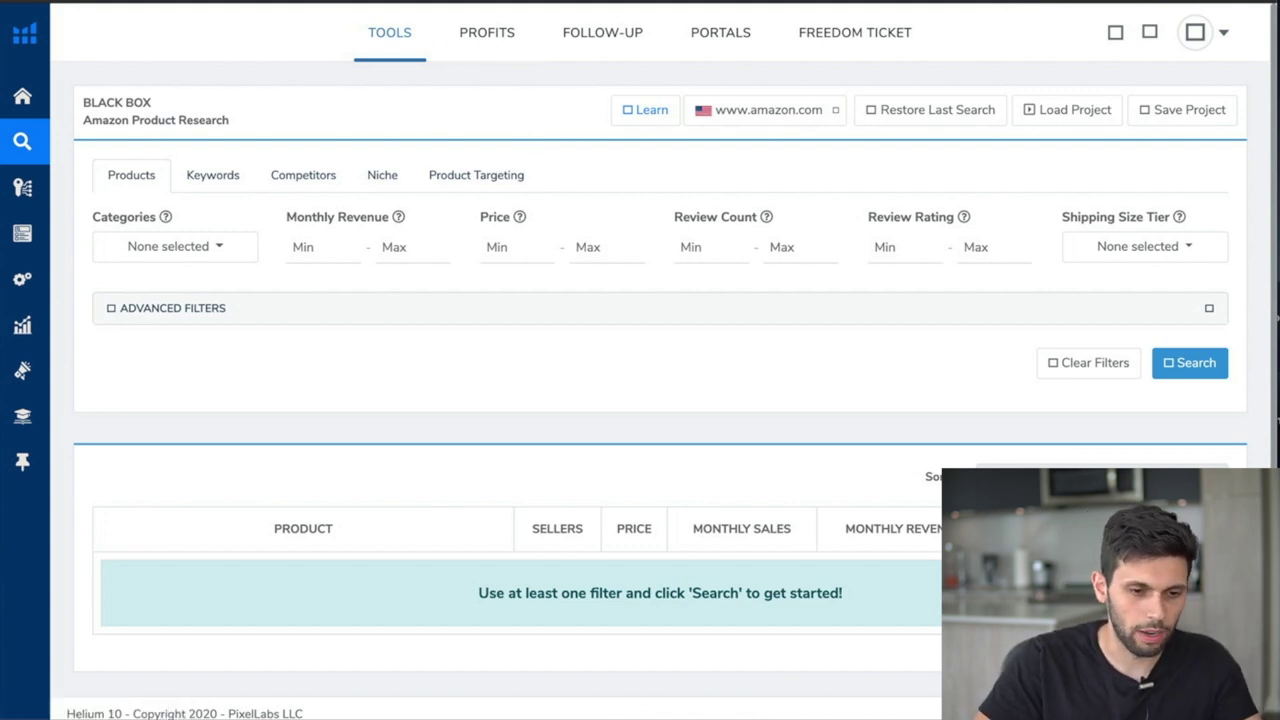
- Switch to the Amazon page, search for the suggested keyword "bungee cords with hooks" and look through the listings
key("ctrl+Tab")
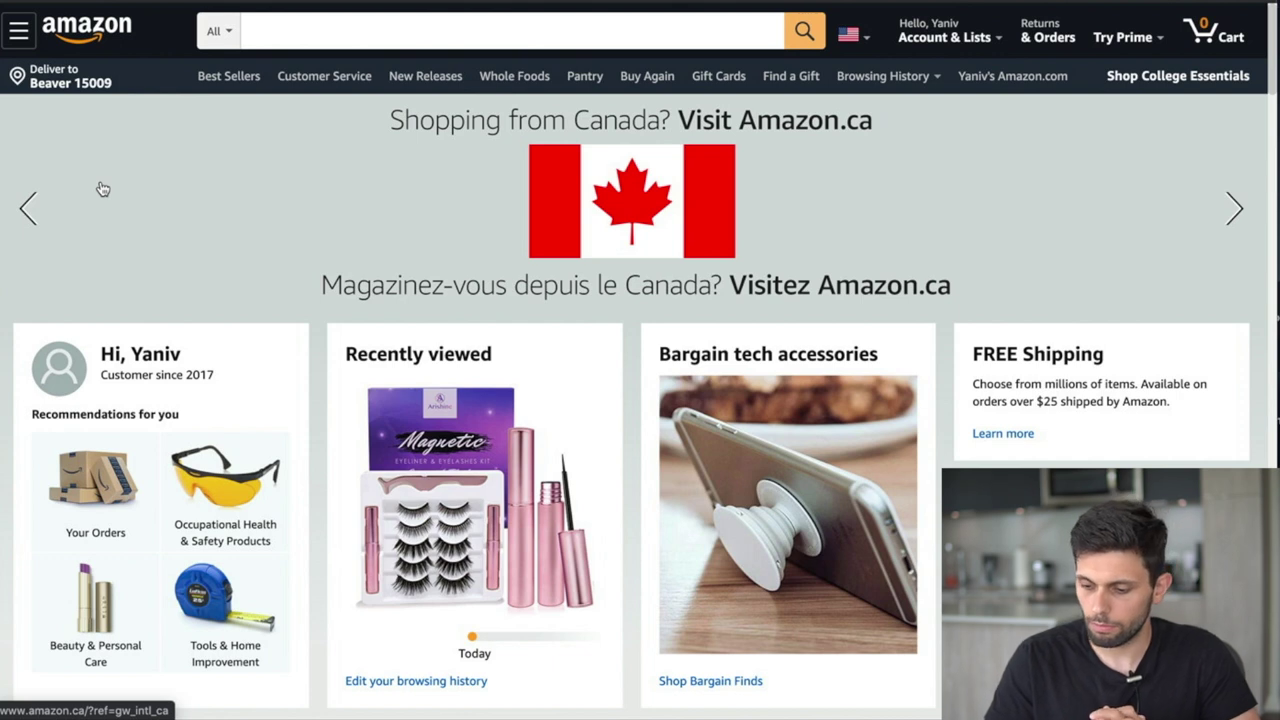
left_click(328, 38)
type("b")
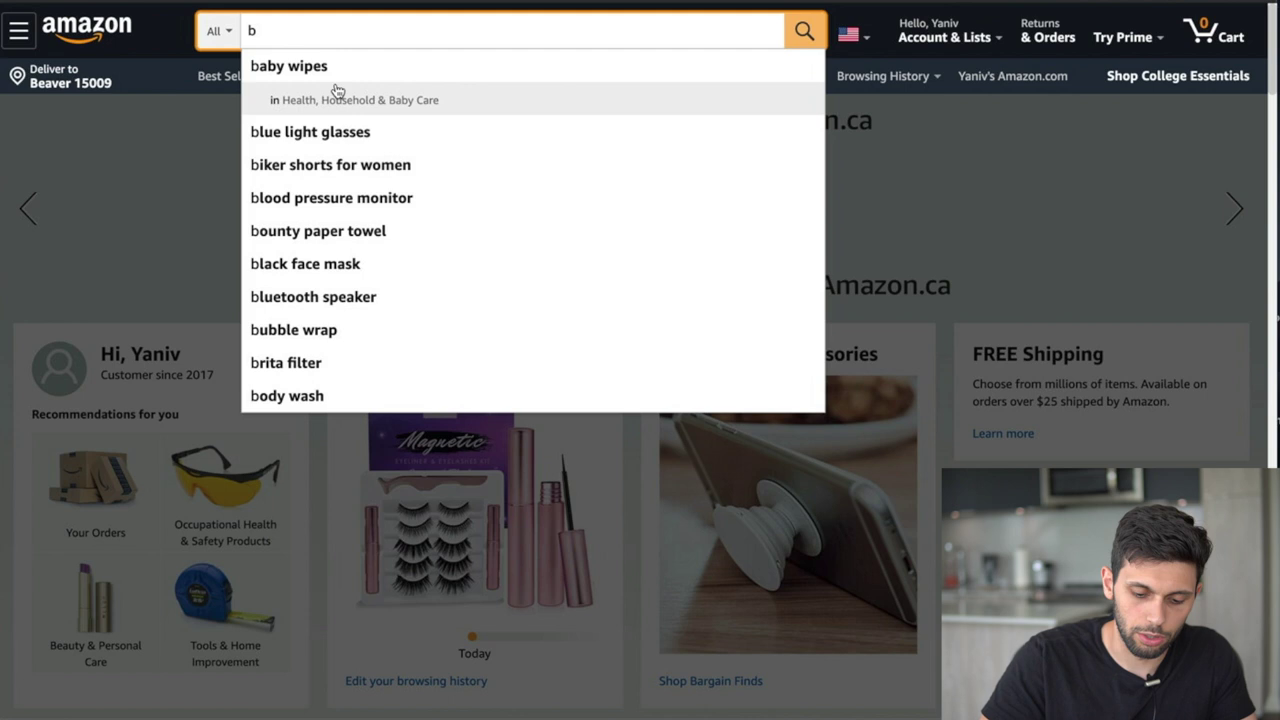
type("u")
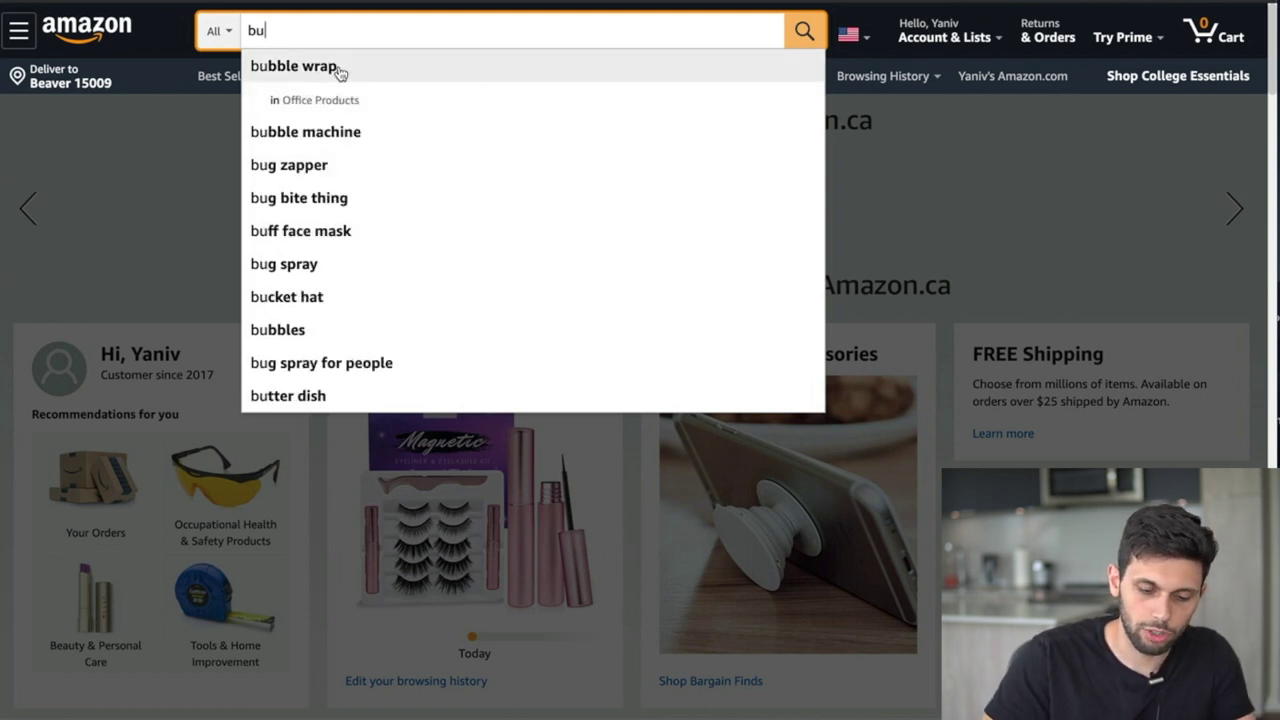
type("n")
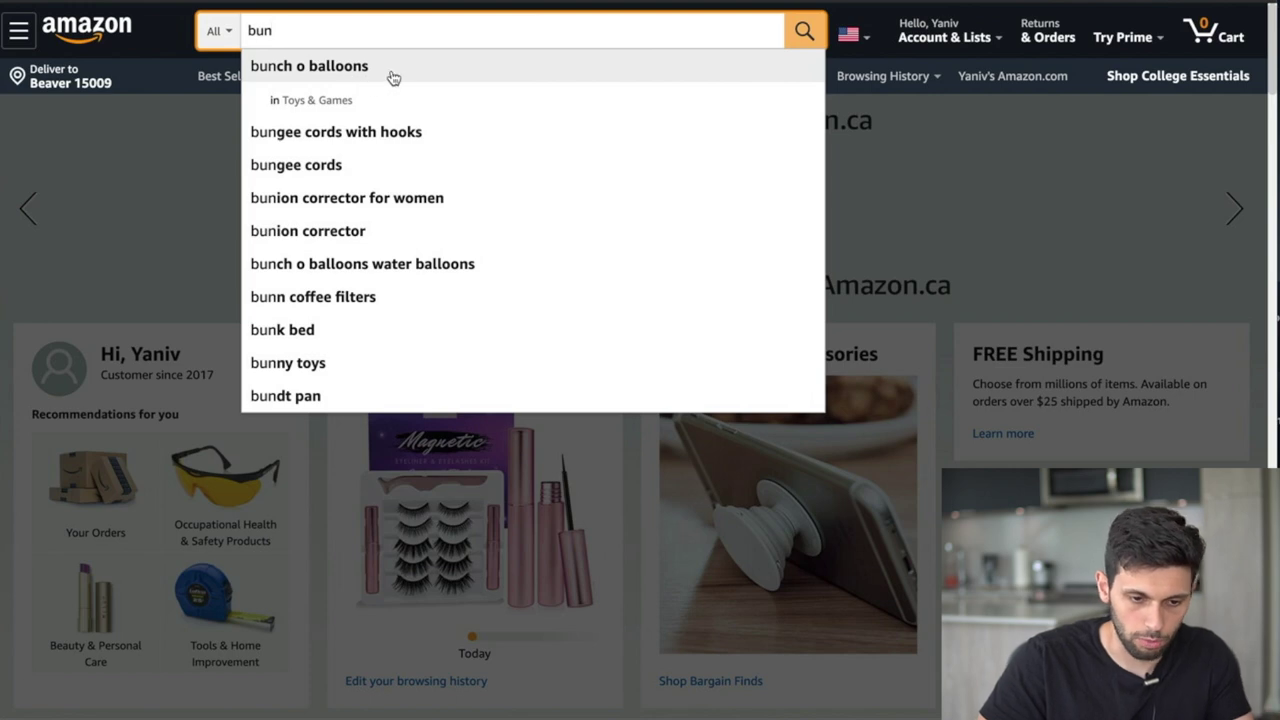
right_click(411, 142)
left_click(296, 45)
type("gee")
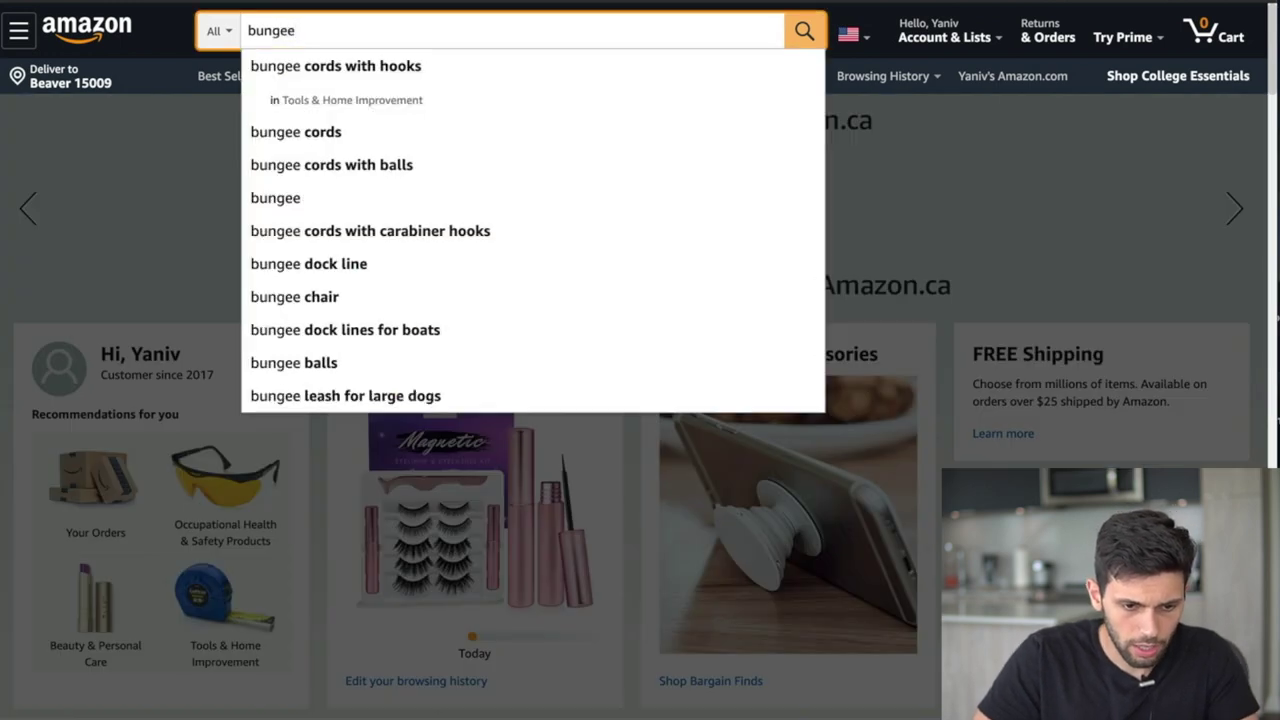
left_click(323, 66)
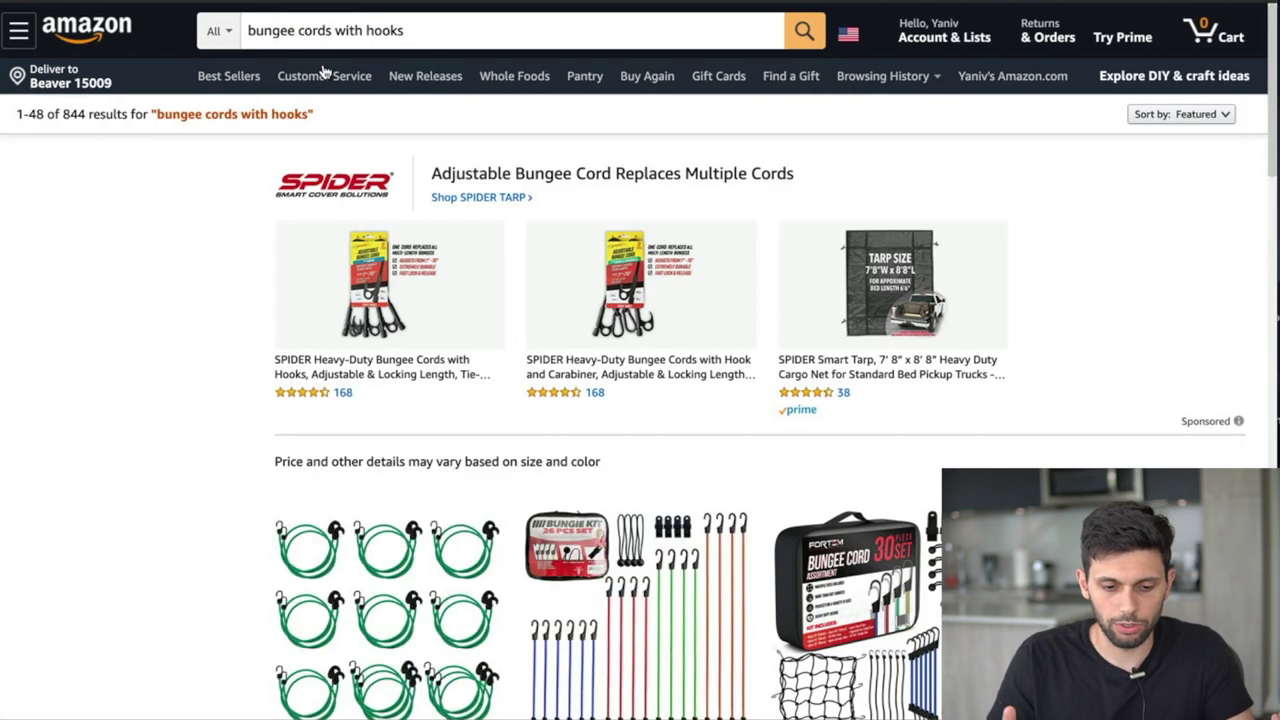
scroll(485, 270, "down", 4)
scroll(484, 270, "down", 5)
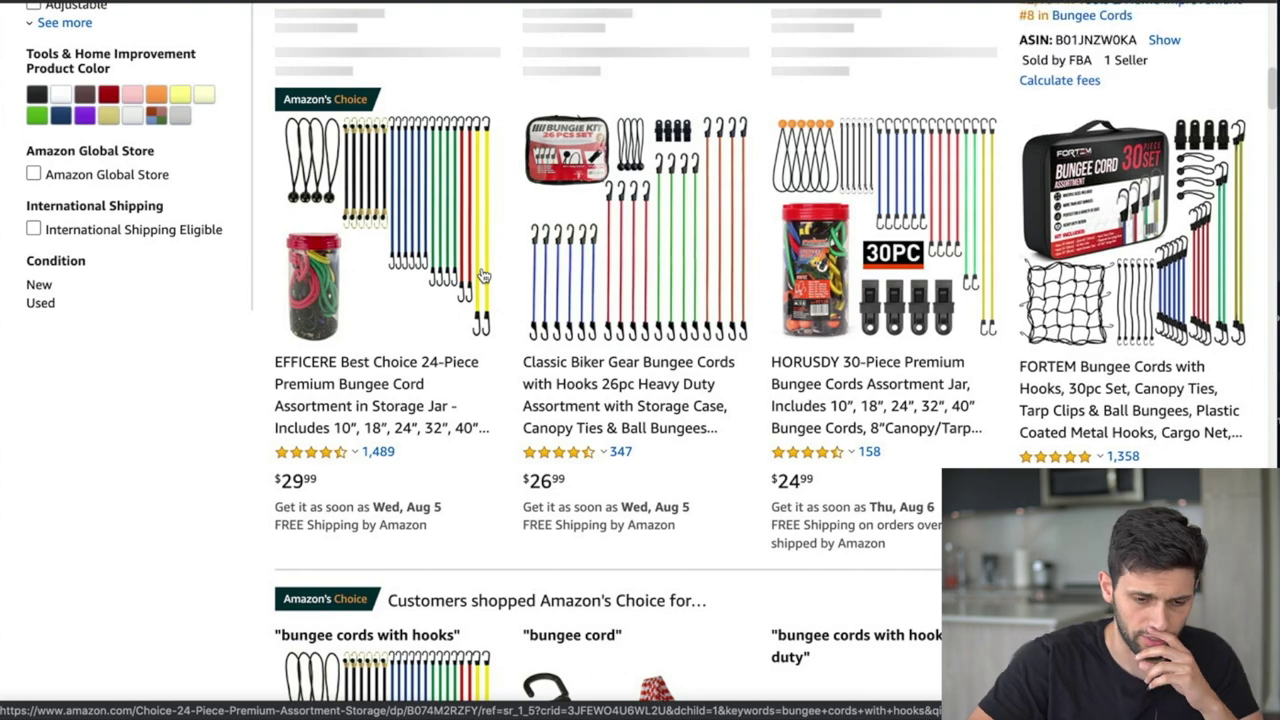
- Replace the search term with "kayak a" and search for the suggested keyword "kayak accessories"
scroll(470, 250, "up", 10)
triple_click(412, 37)
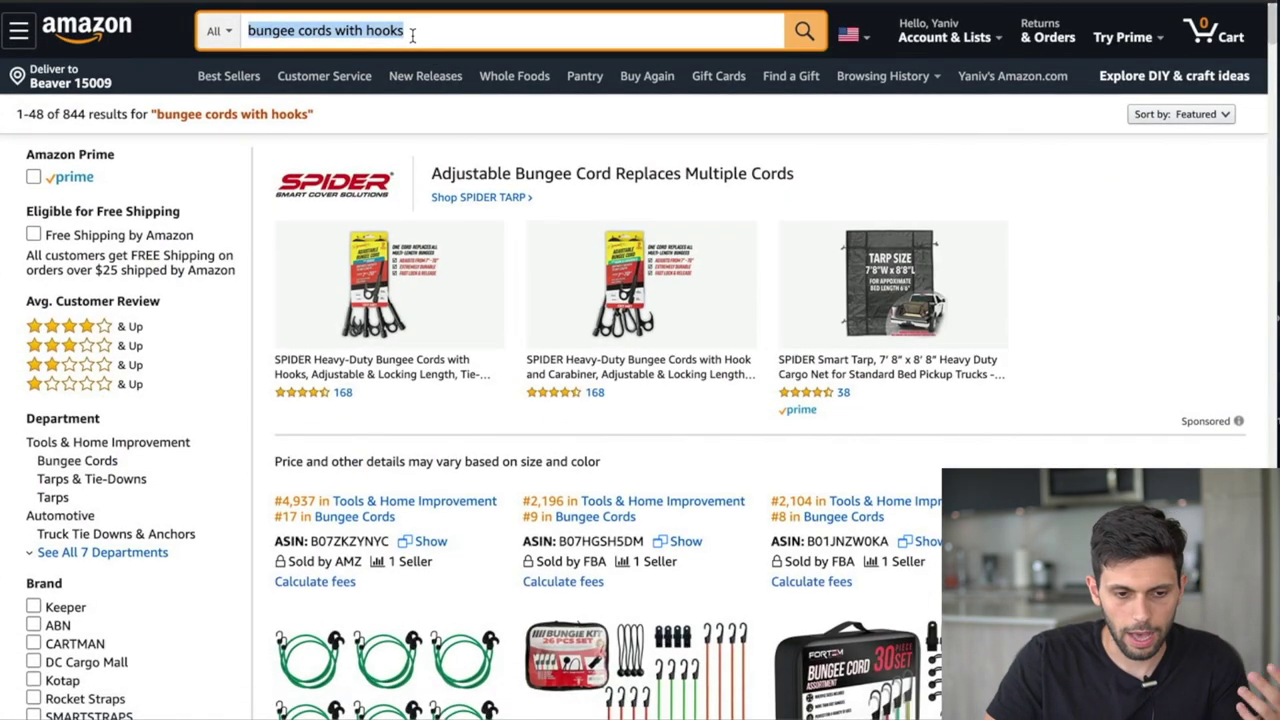
type("ka")
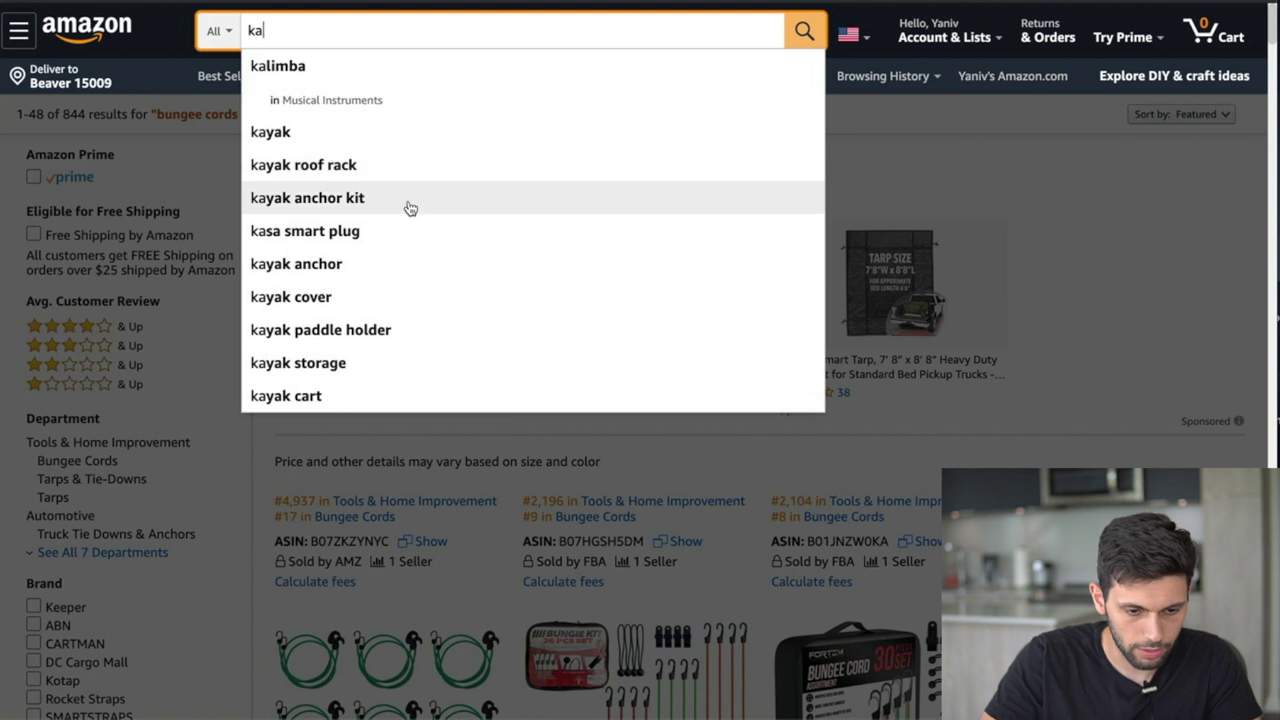
type("y")
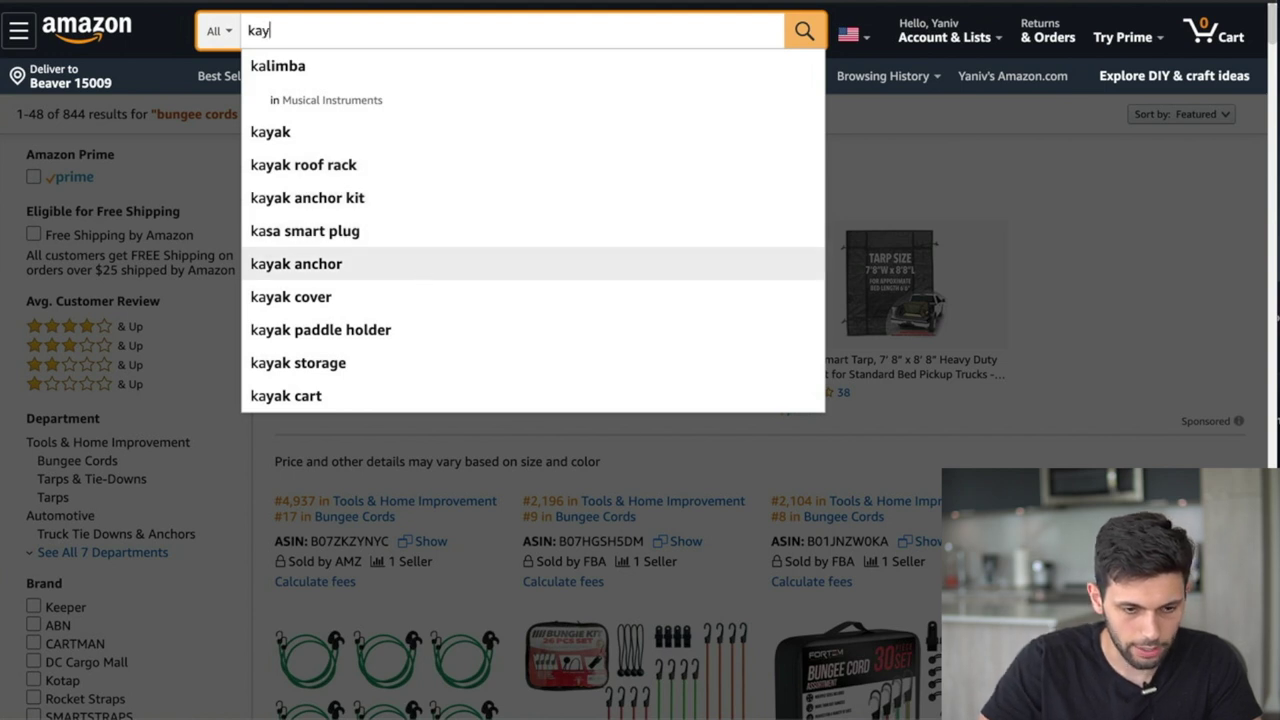
type("ak")
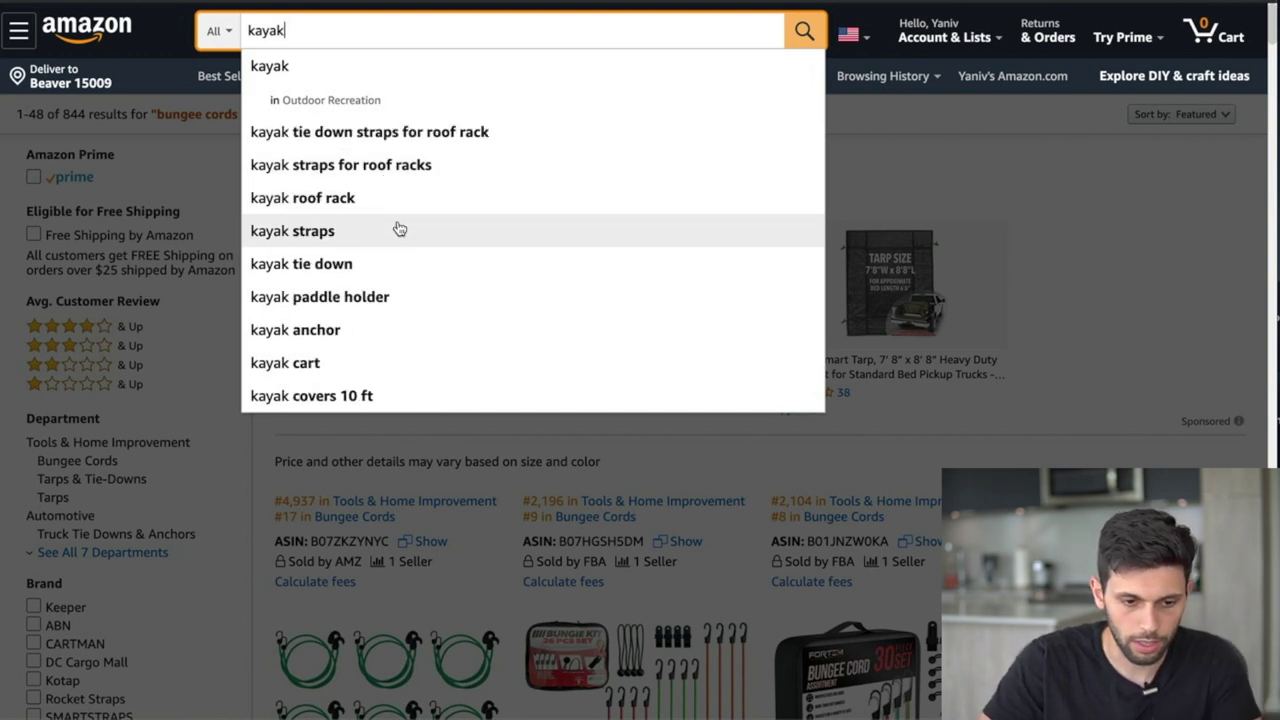
type("a")
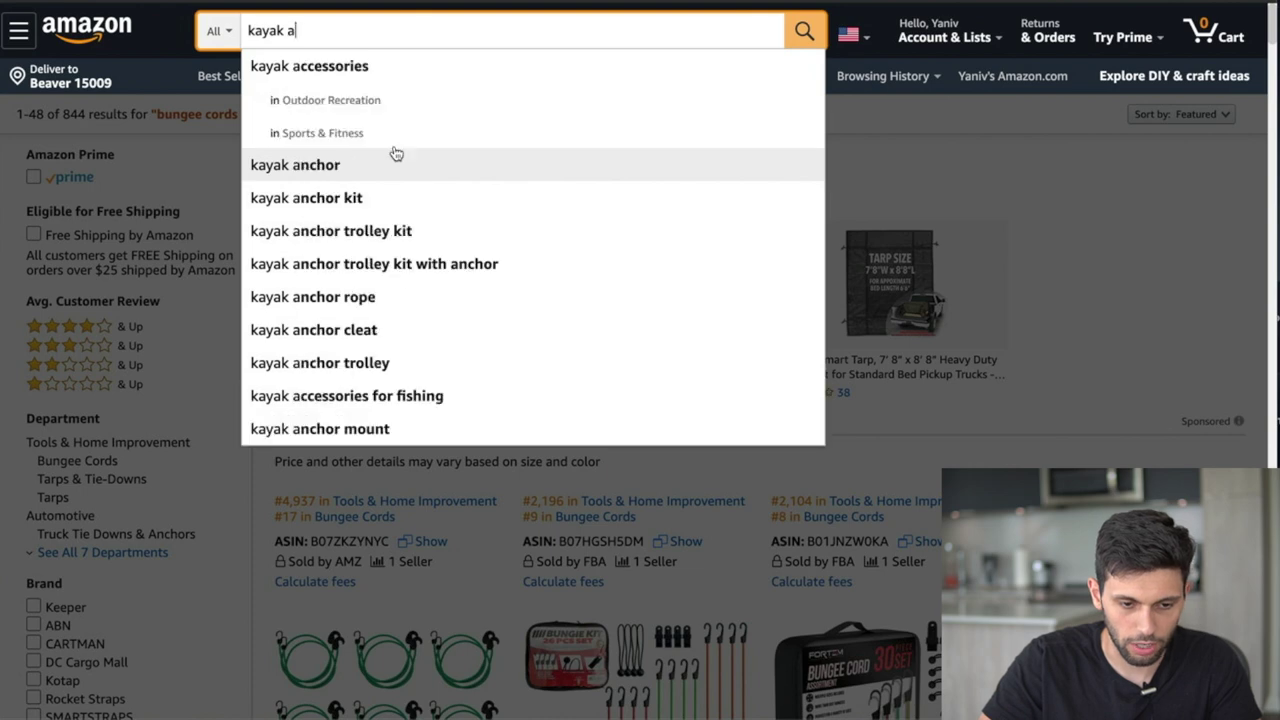
left_click(363, 76)
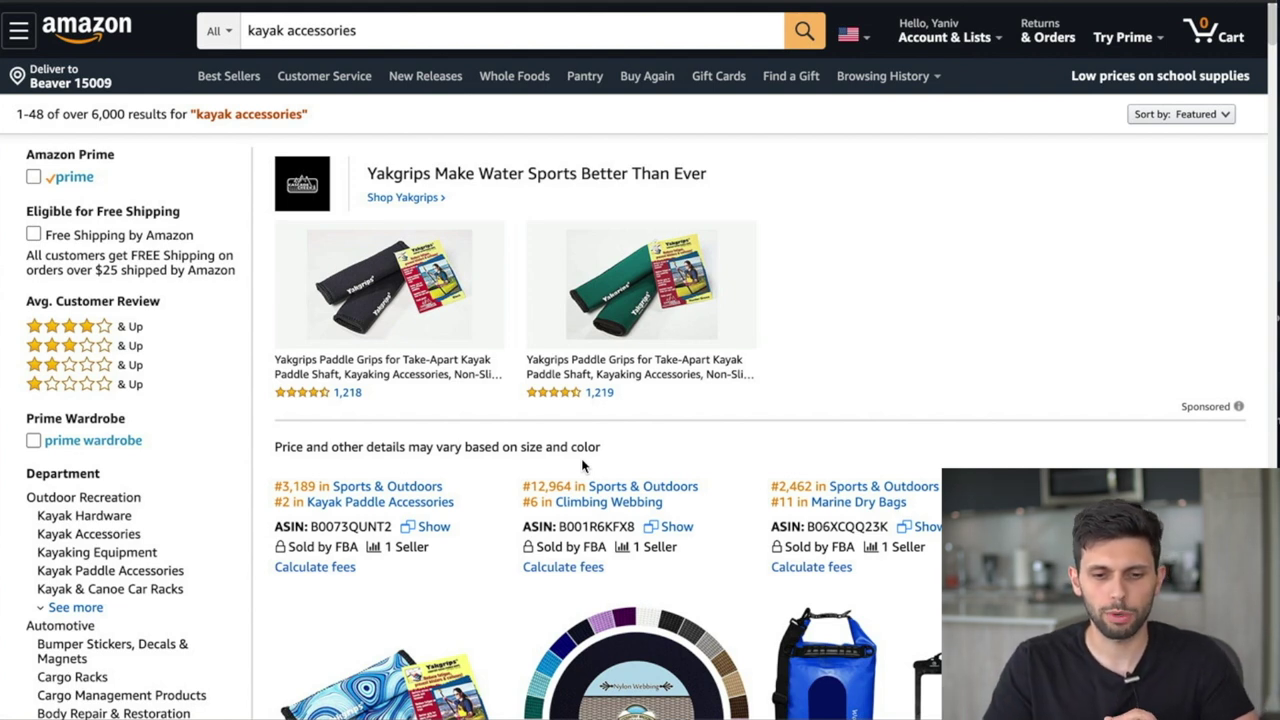
- Examine the kayak accessories listings, comparing product types, prices, review counts and category ranks
scroll(581, 458, "down", 2)
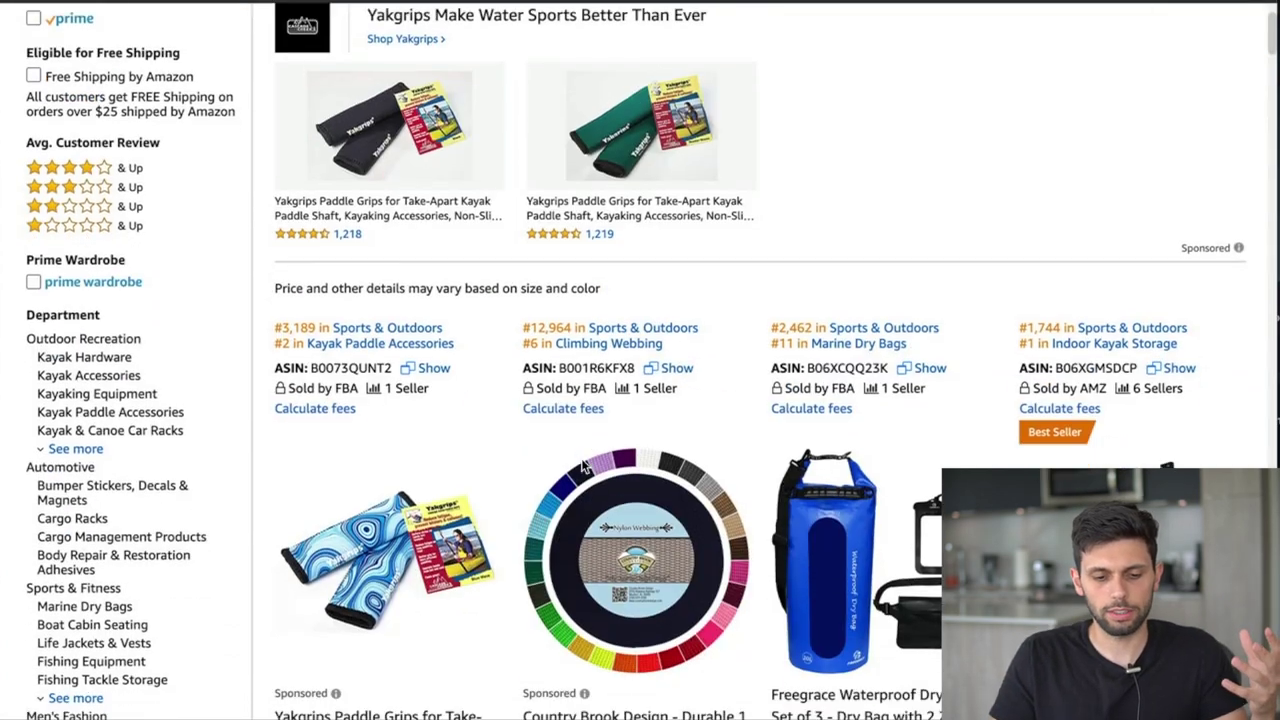
scroll(583, 465, "down", 2)
scroll(583, 465, "down", 1)
mouse_move(583, 466)
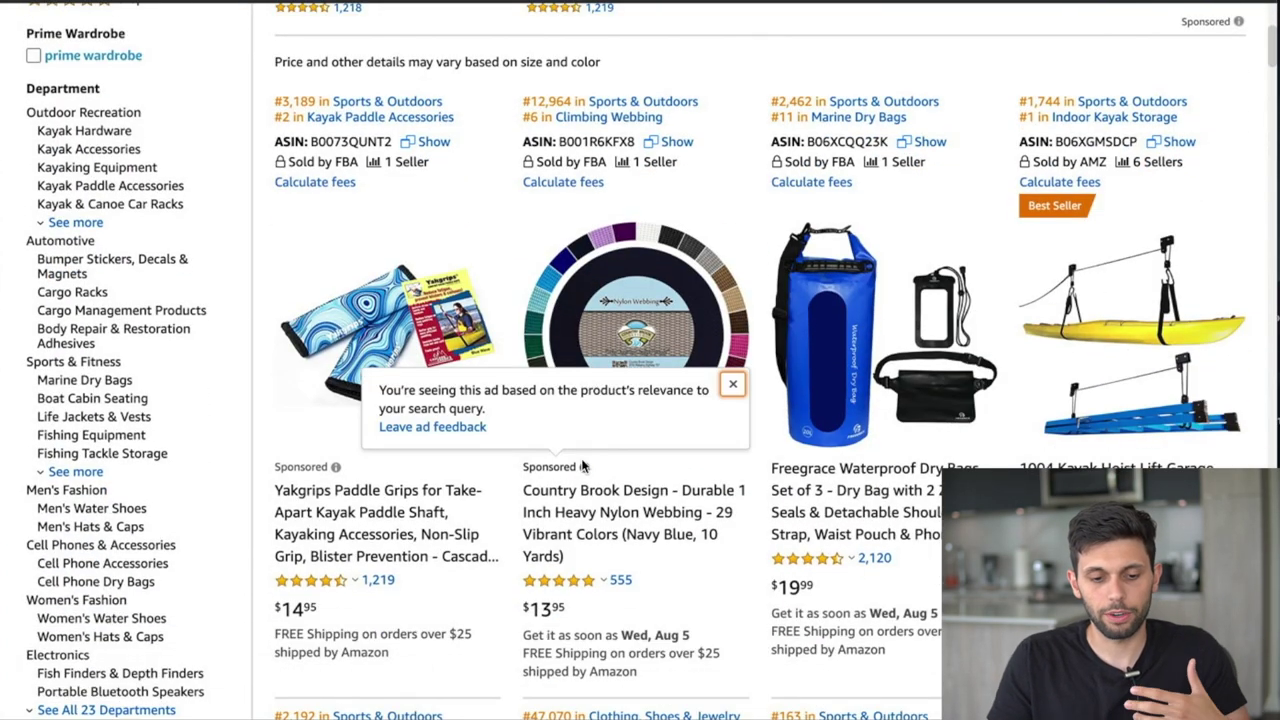
scroll(505, 620, "down", 1)
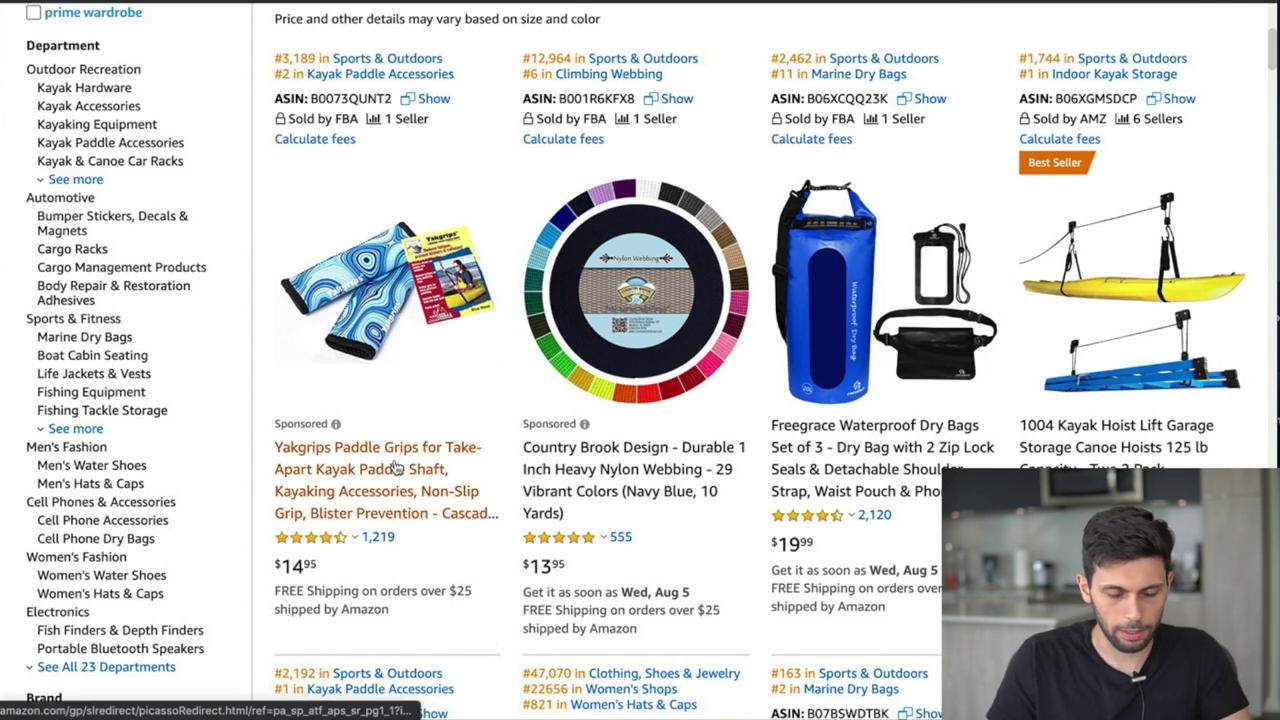
scroll(446, 507, "down", 1)
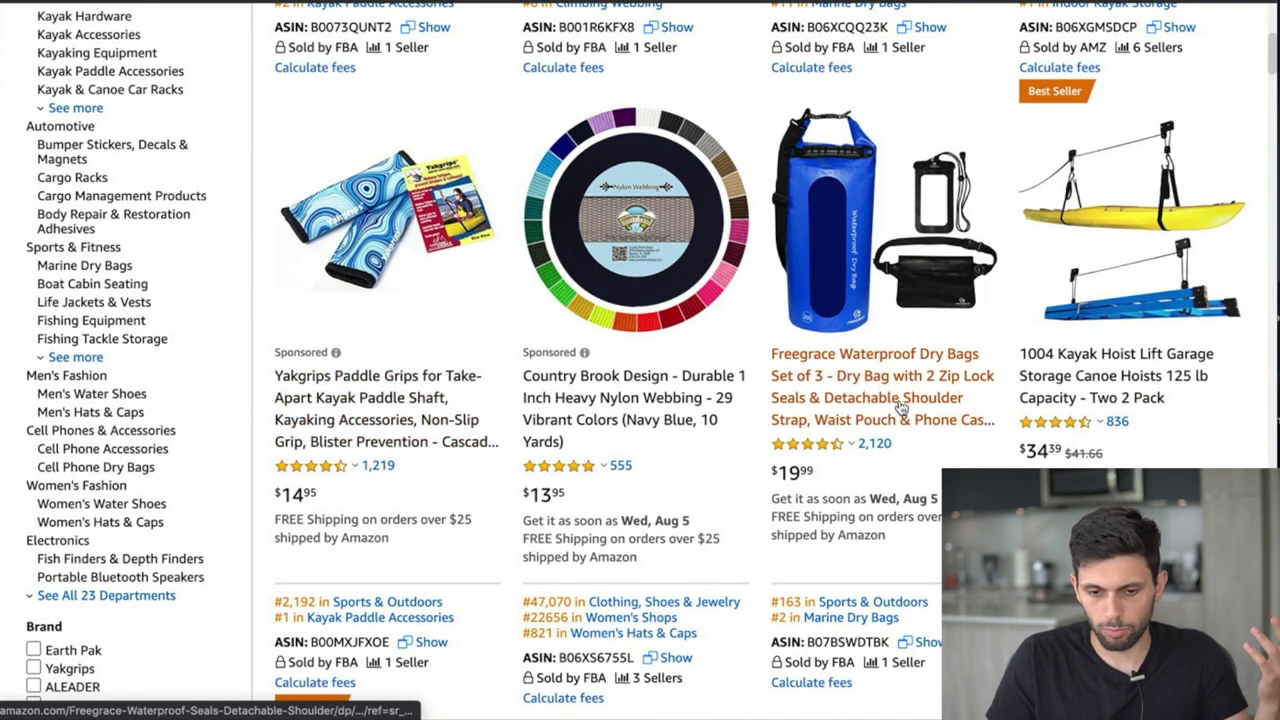
scroll(1143, 430, "down", 2)
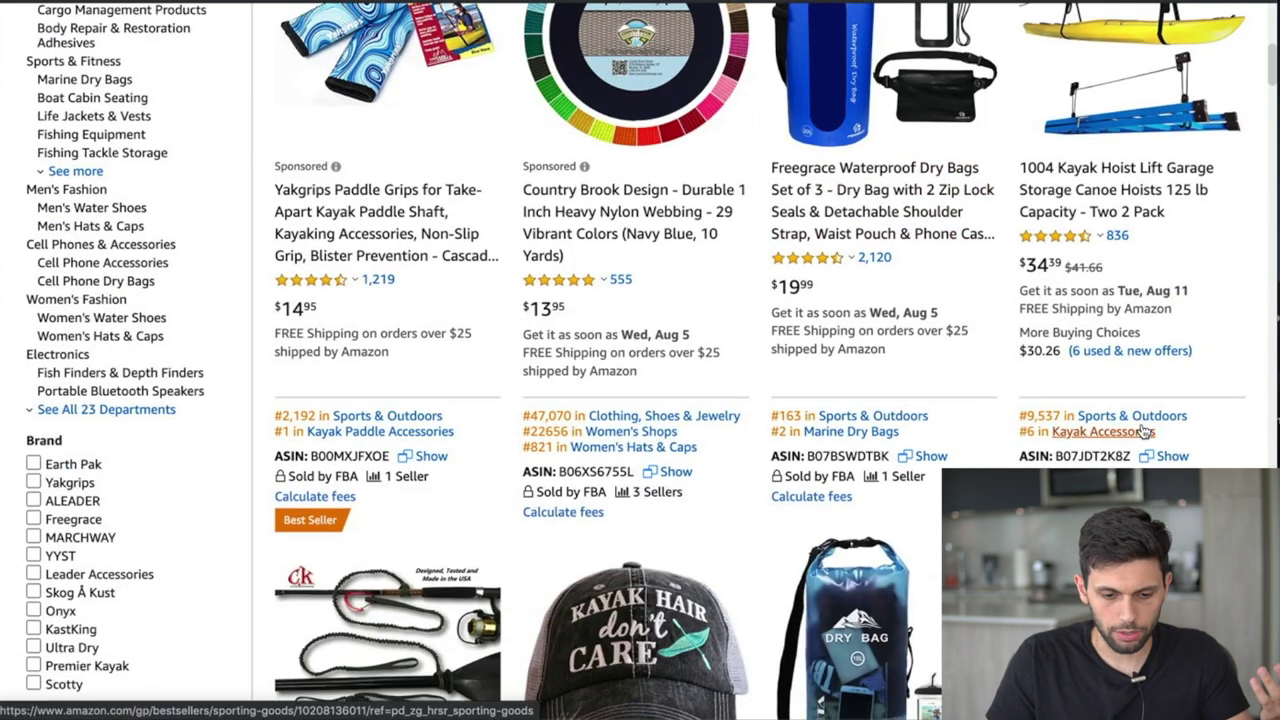
scroll(1143, 430, "down", 3)
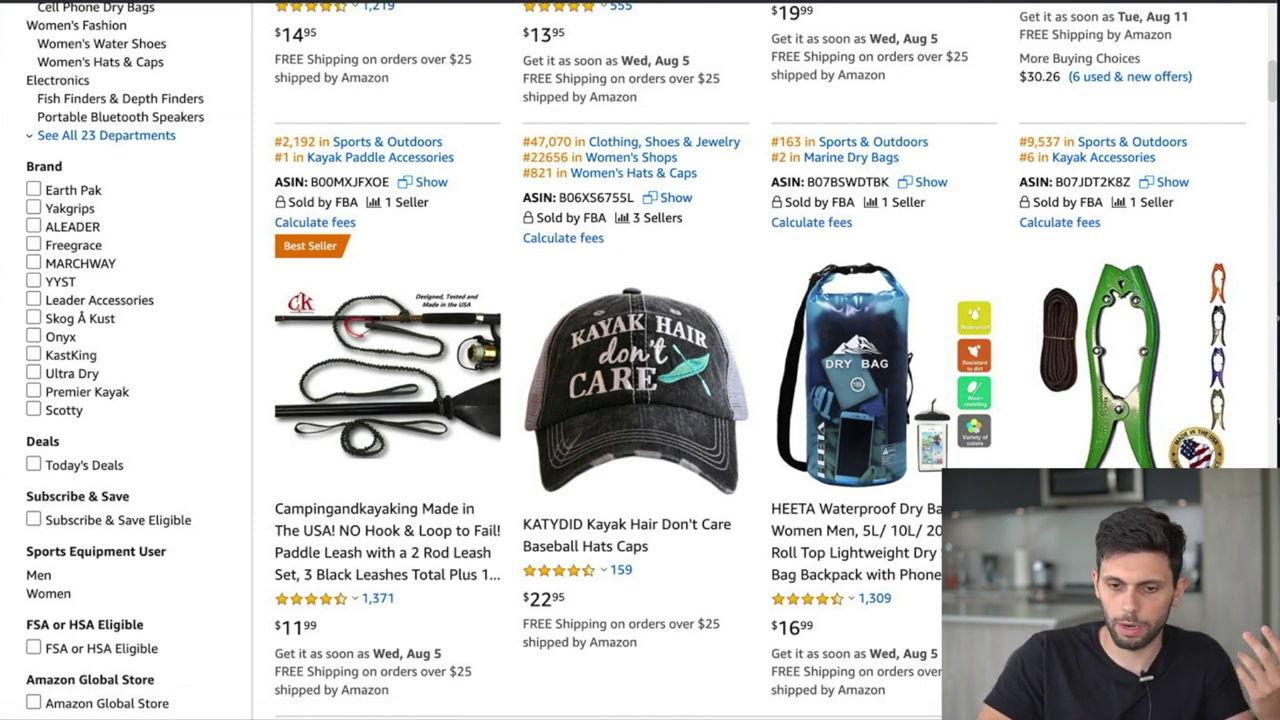
- Run Helium 10's Xray product research on the kayak accessories results and examine sales, revenue and review velocity
left_click(1015, 0)
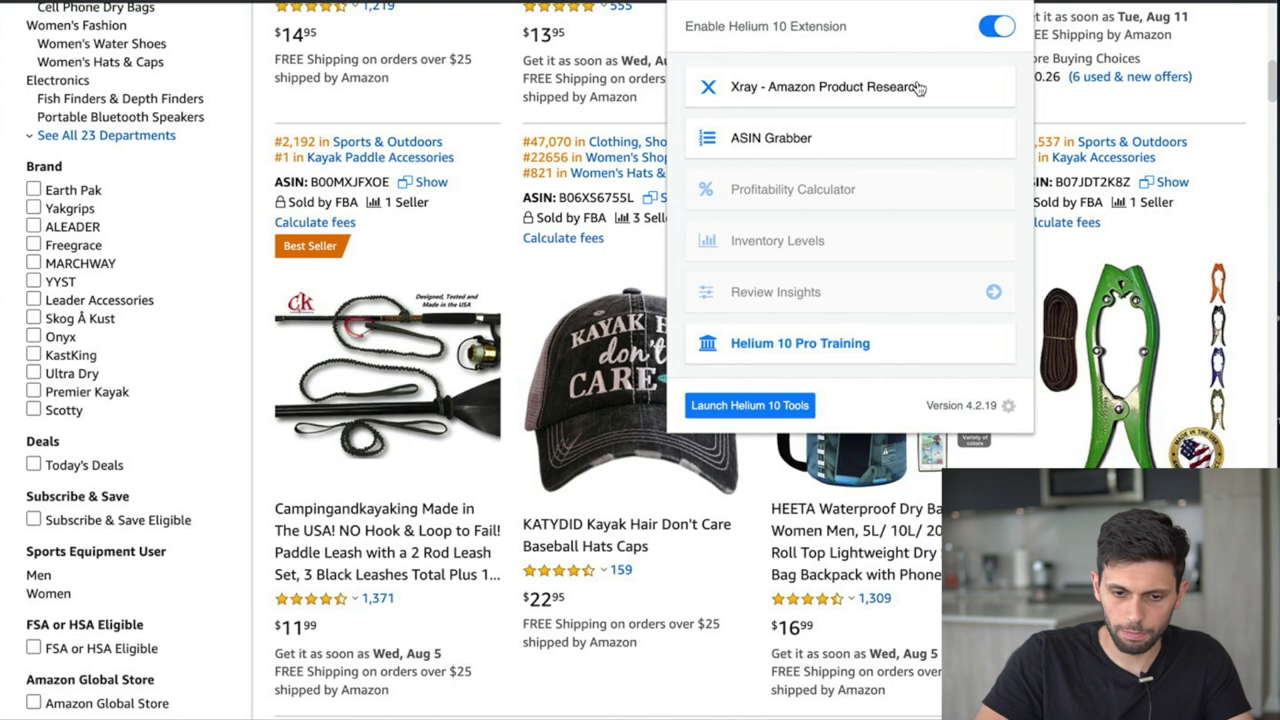
left_click(782, 90)
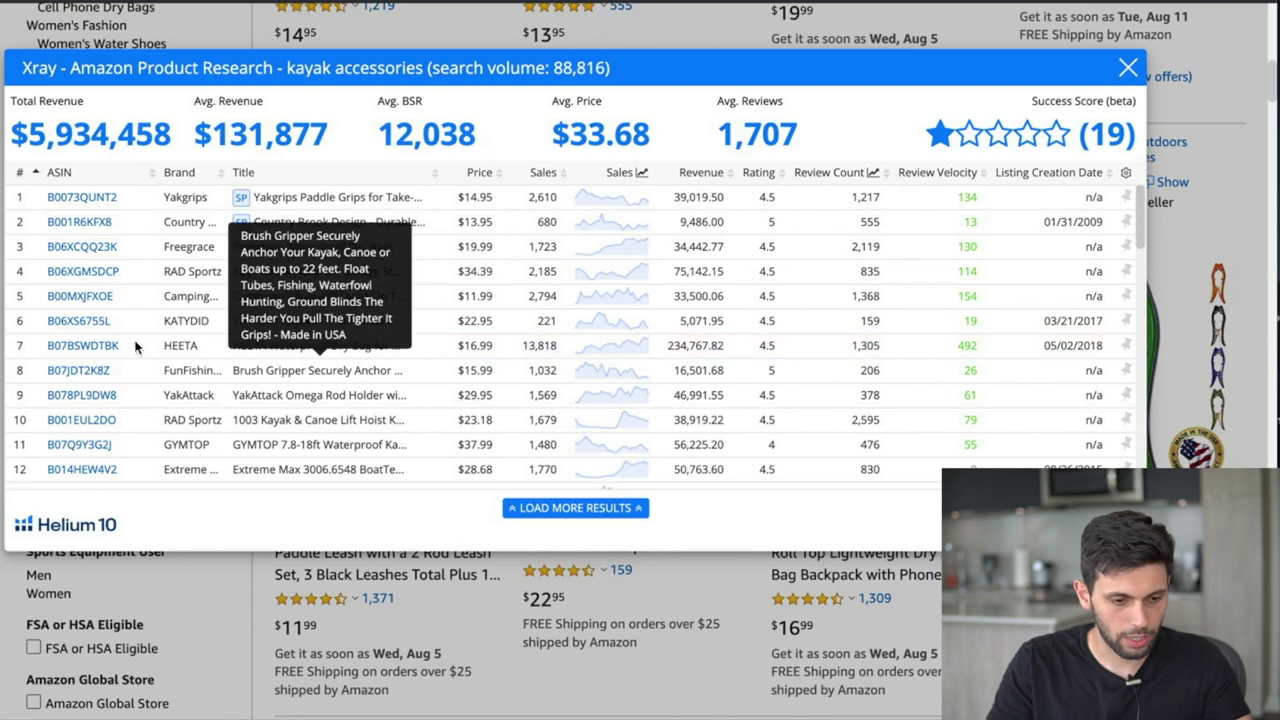
mouse_move(125, 346)
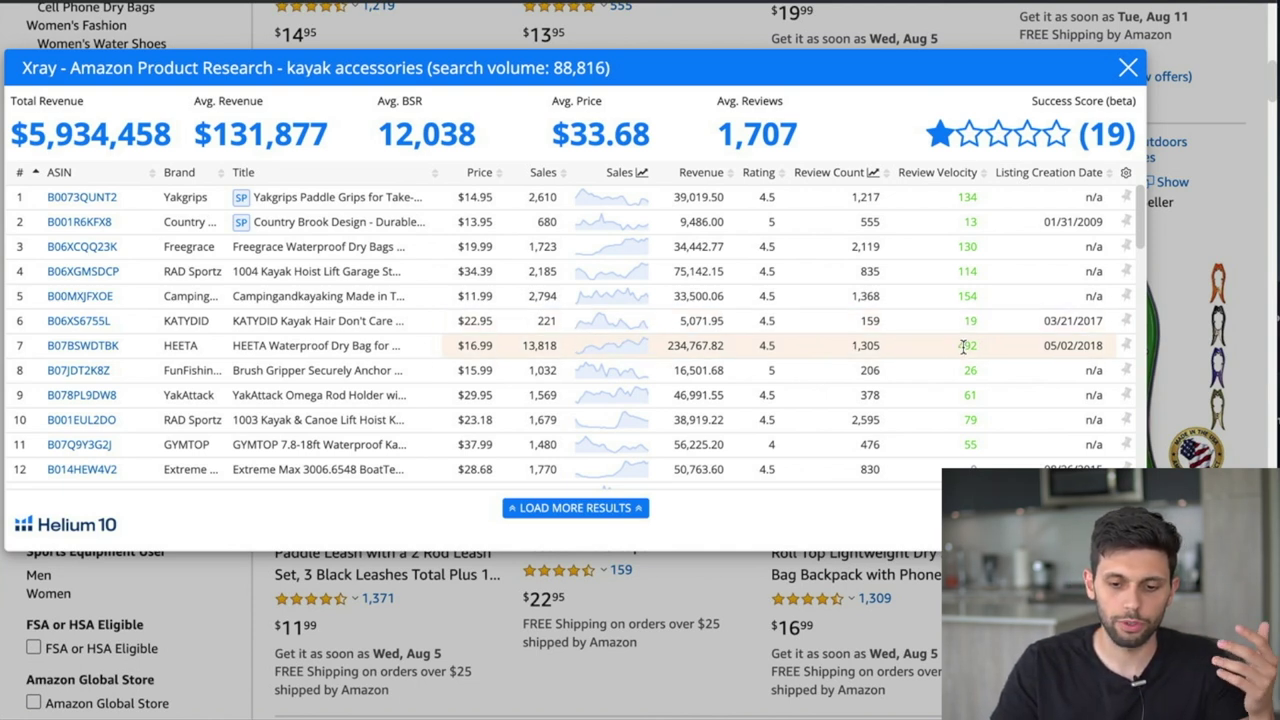
mouse_move(944, 160)
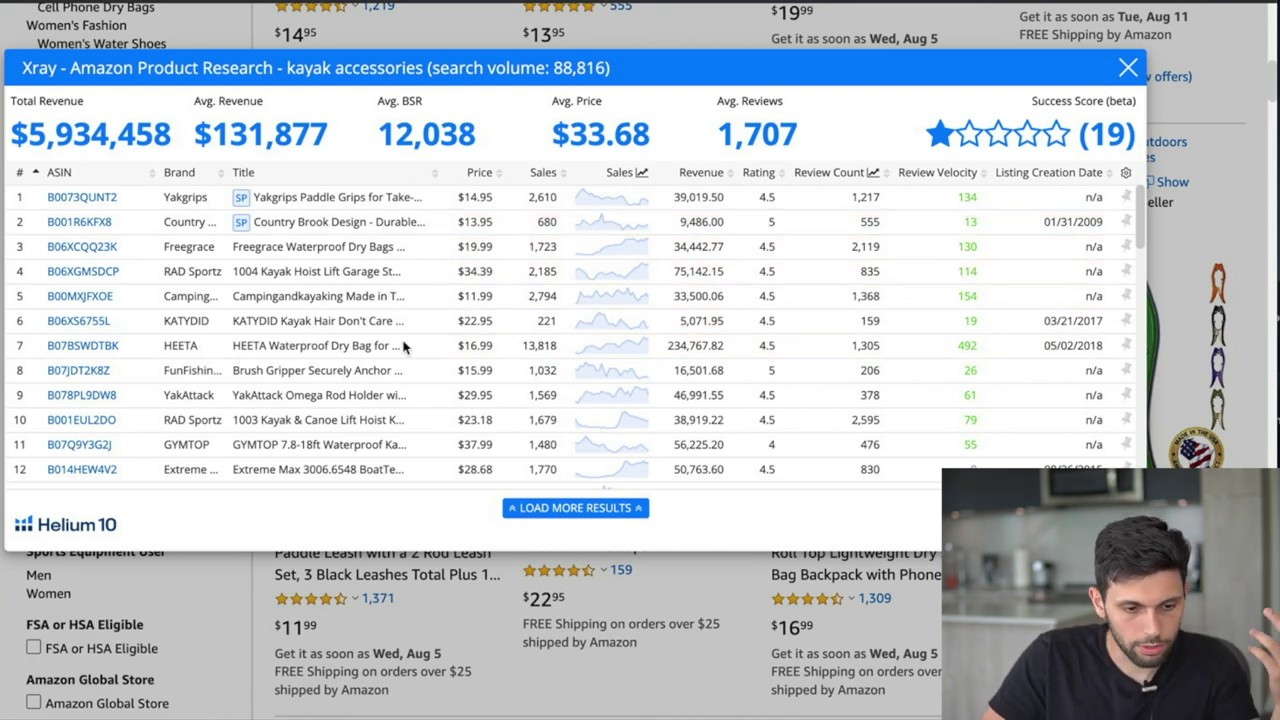
- Open the HEETA waterproof dry bag listing from the Xray results and select the 10L size
mouse_move(83, 347)
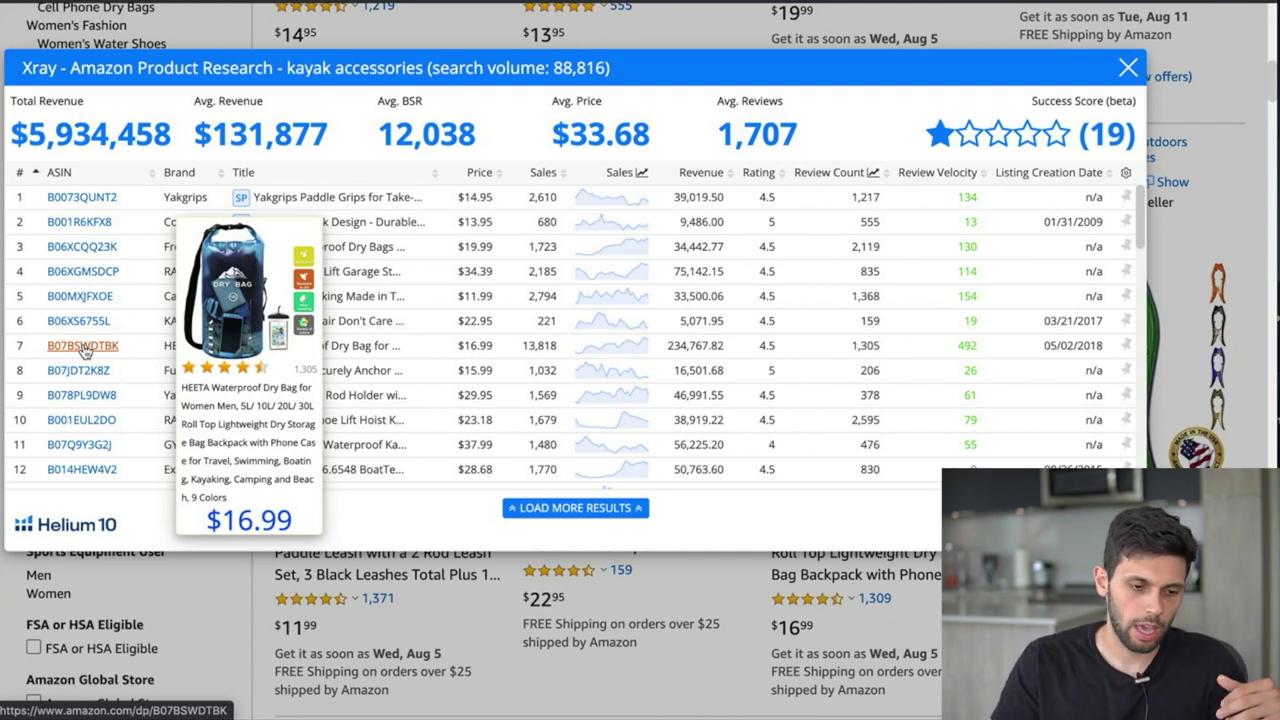
left_click(83, 346)
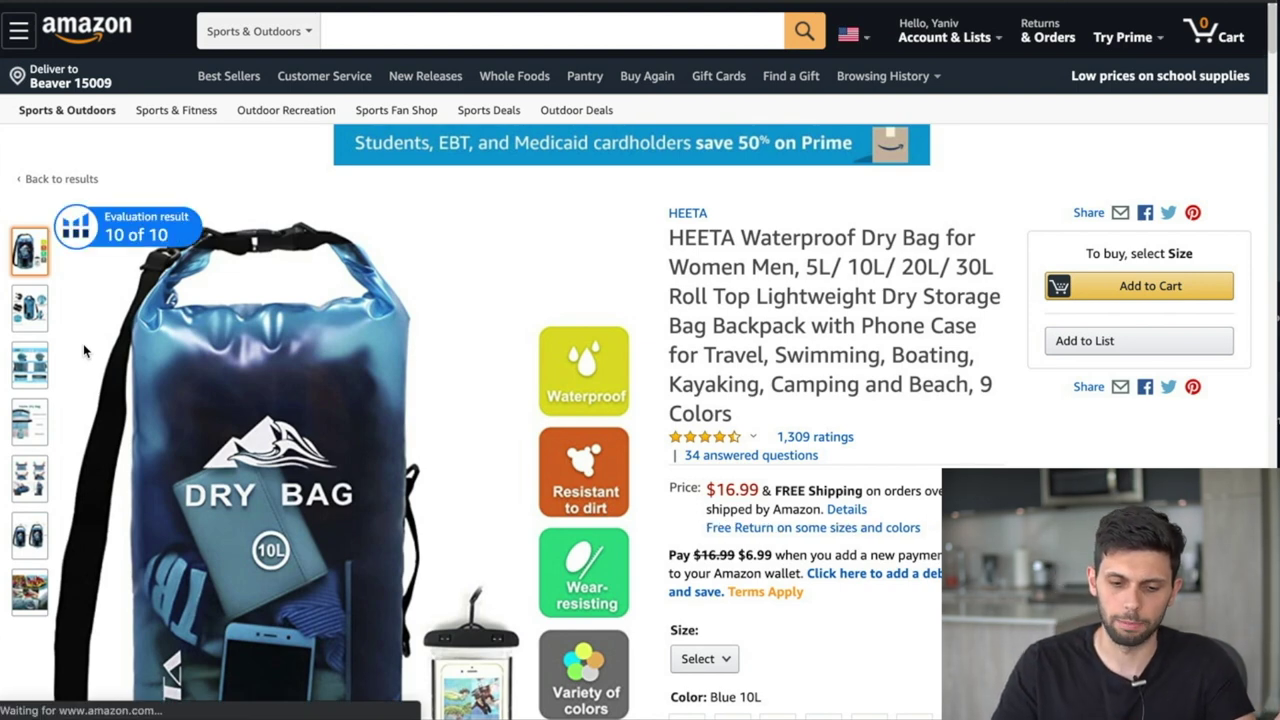
scroll(893, 623, "down", 1)
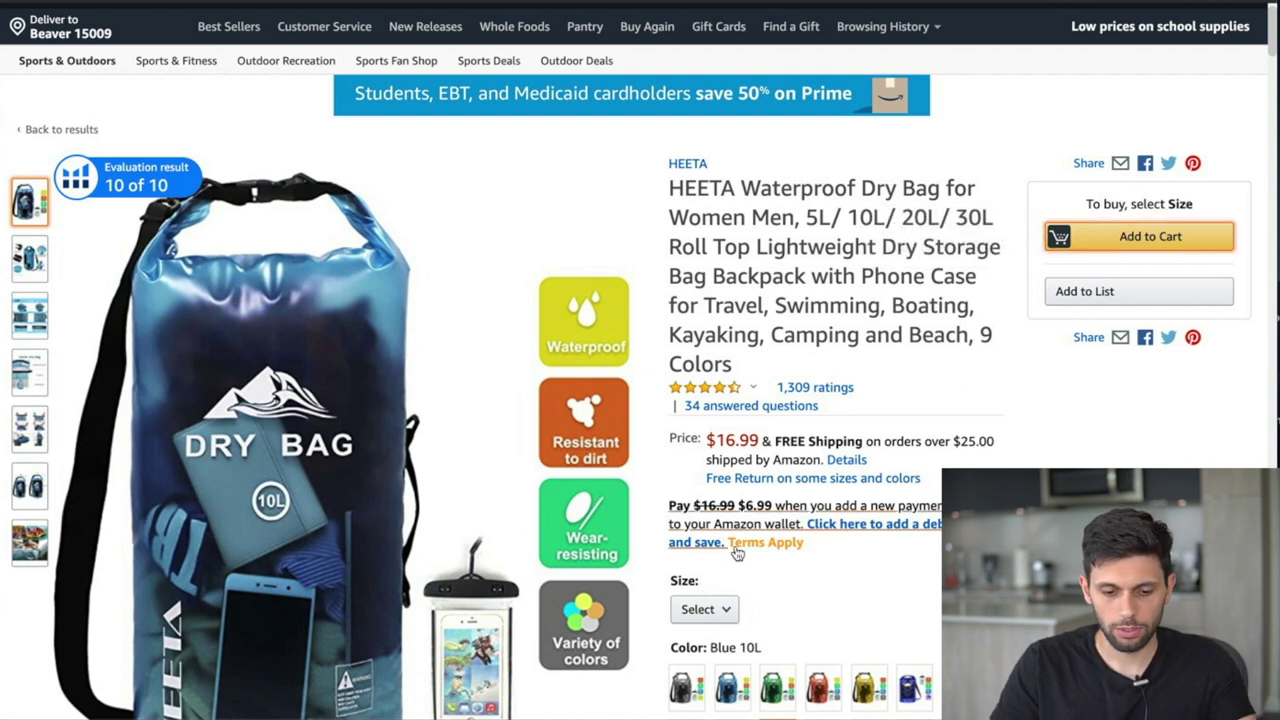
left_click(704, 609)
left_click(698, 557)
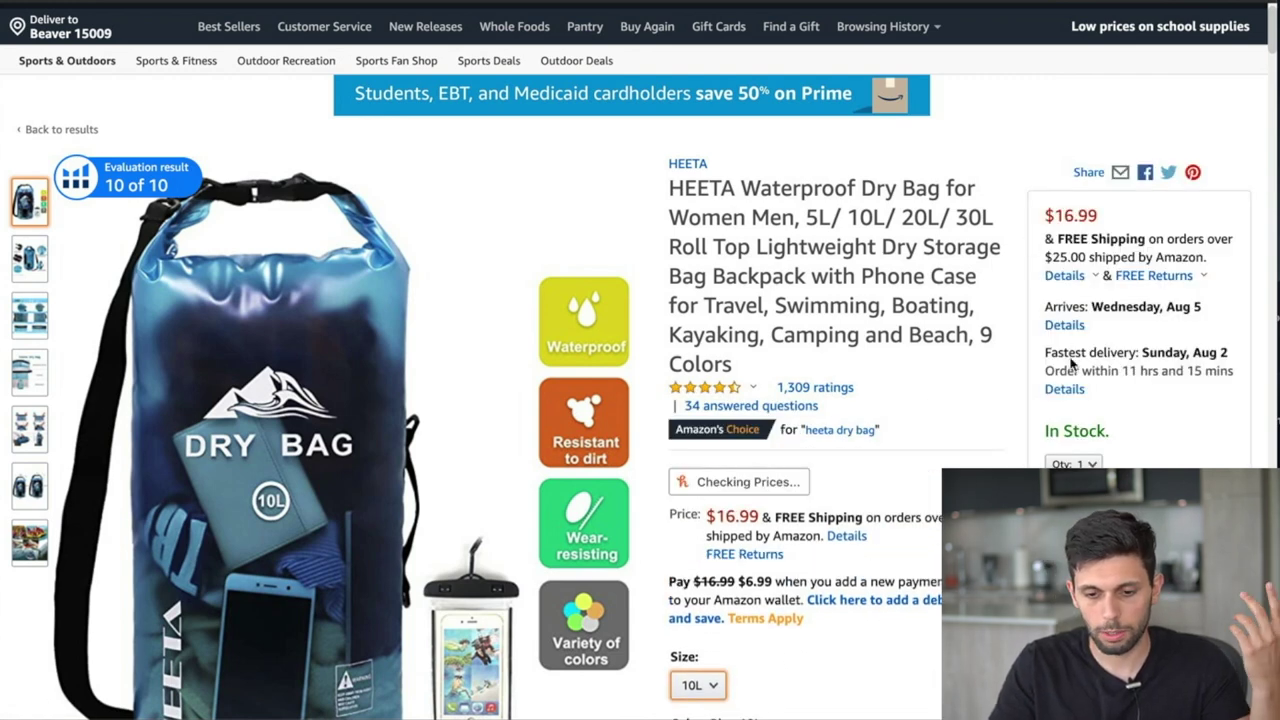
- Dismiss the deal-finder popup on the dry bag listing and inspect the main product image up close
scroll(1072, 362, "down", 1)
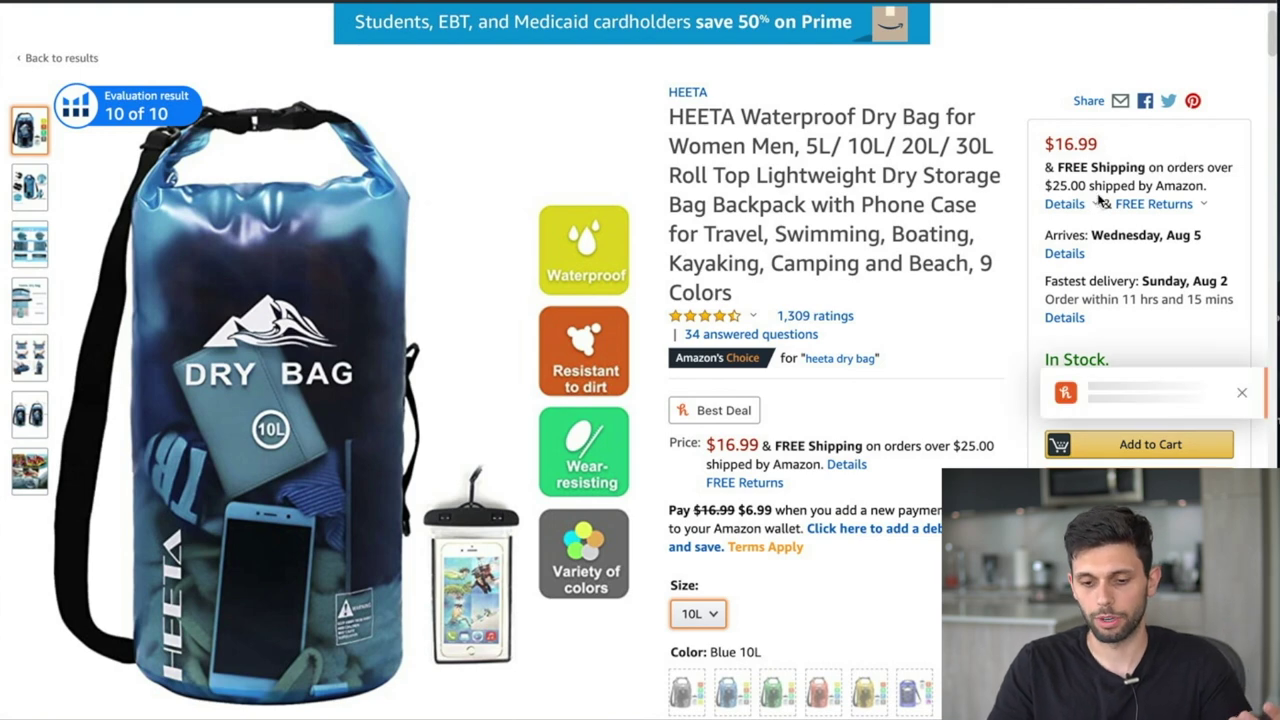
left_click(1242, 392)
scroll(1244, 395, "down", 1)
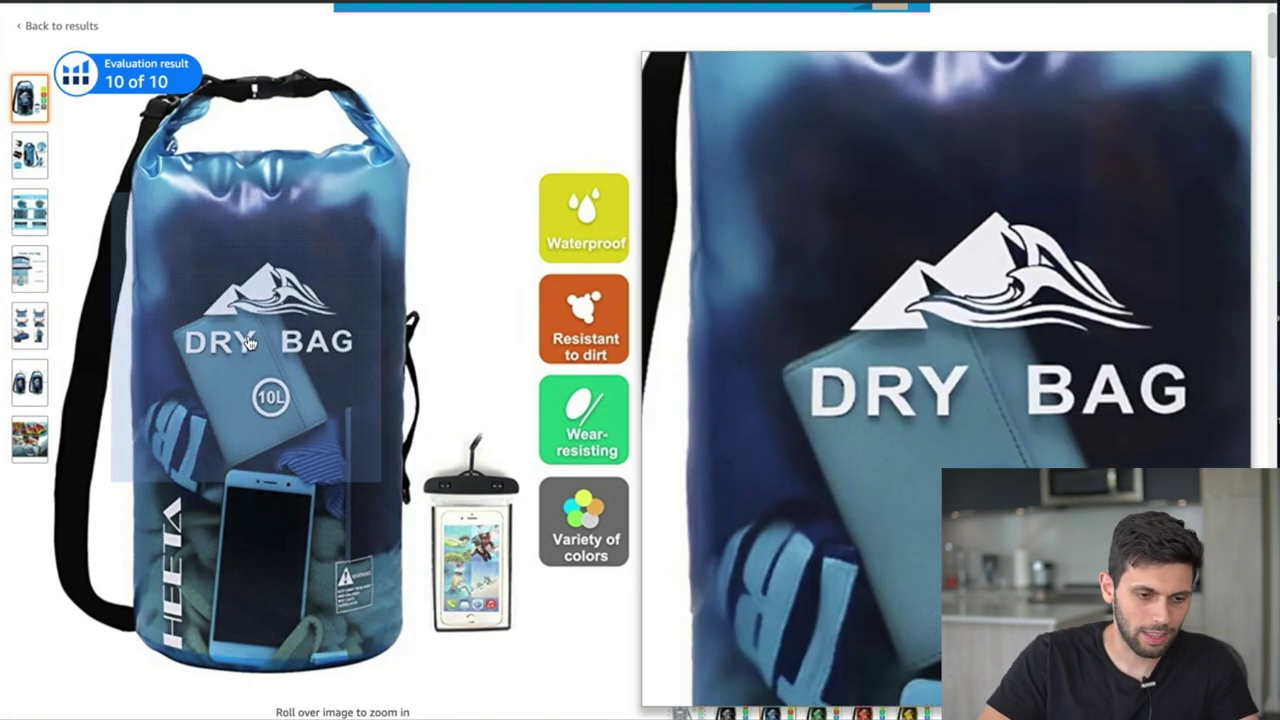
- Look through the HEETA dry bag's gallery images, comparing its feature callouts, material and waterproofing visuals
mouse_move(27, 155)
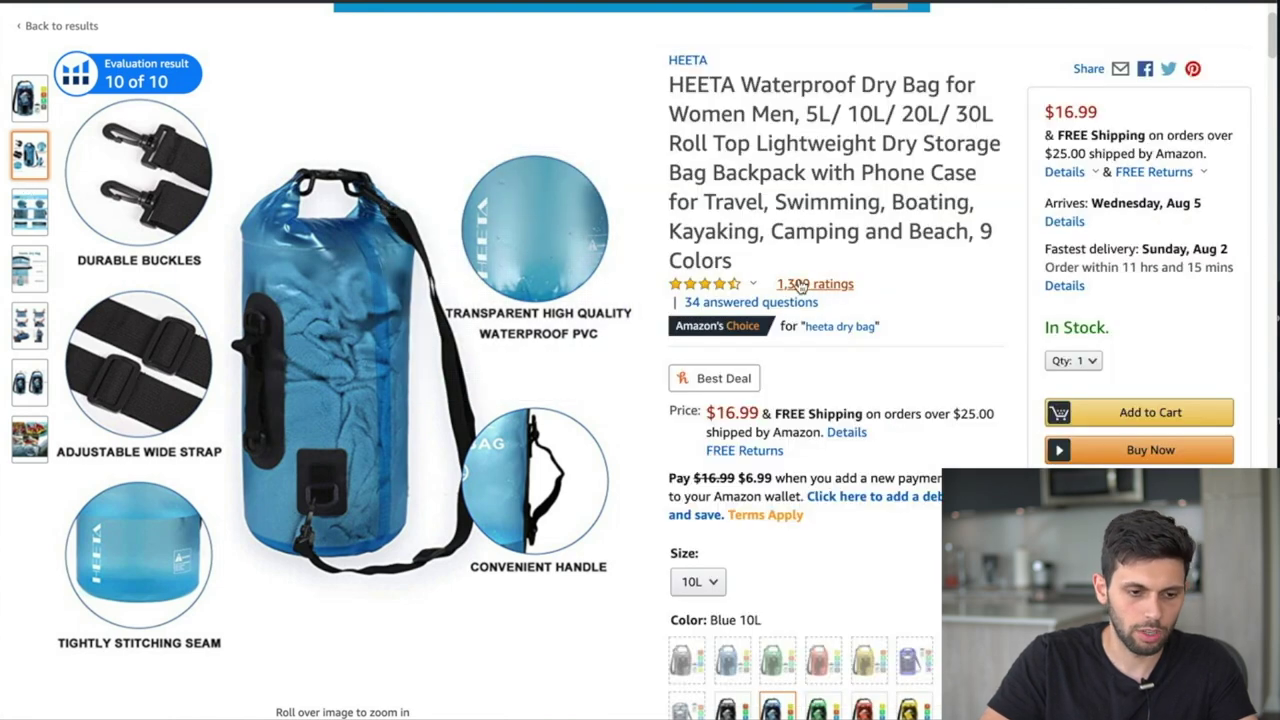
mouse_move(22, 213)
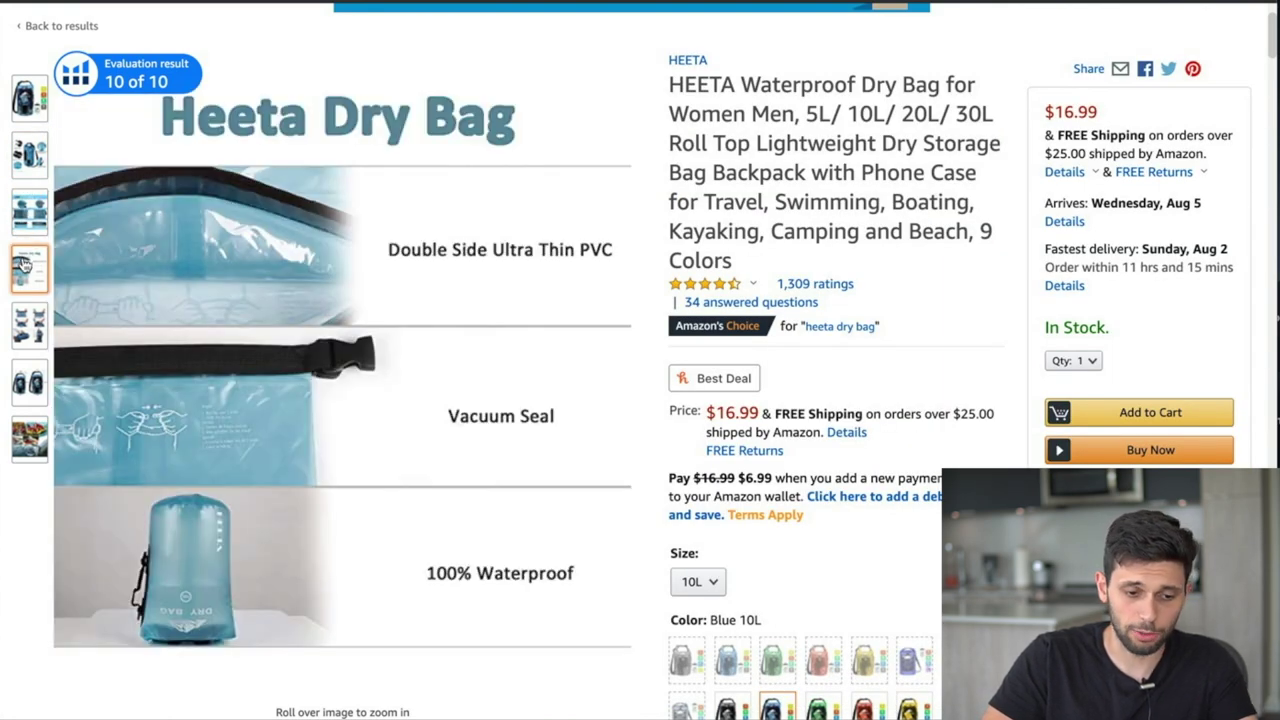
mouse_move(30, 330)
mouse_move(31, 396)
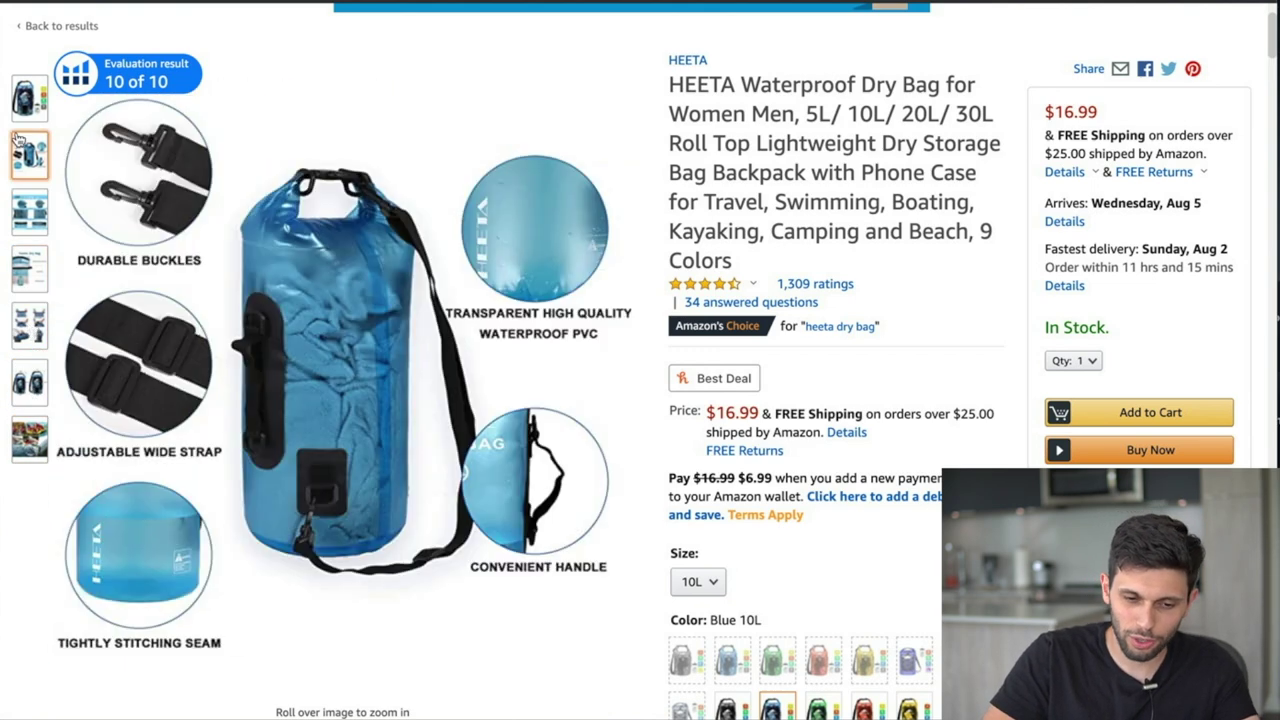
mouse_move(30, 112)
mouse_move(31, 186)
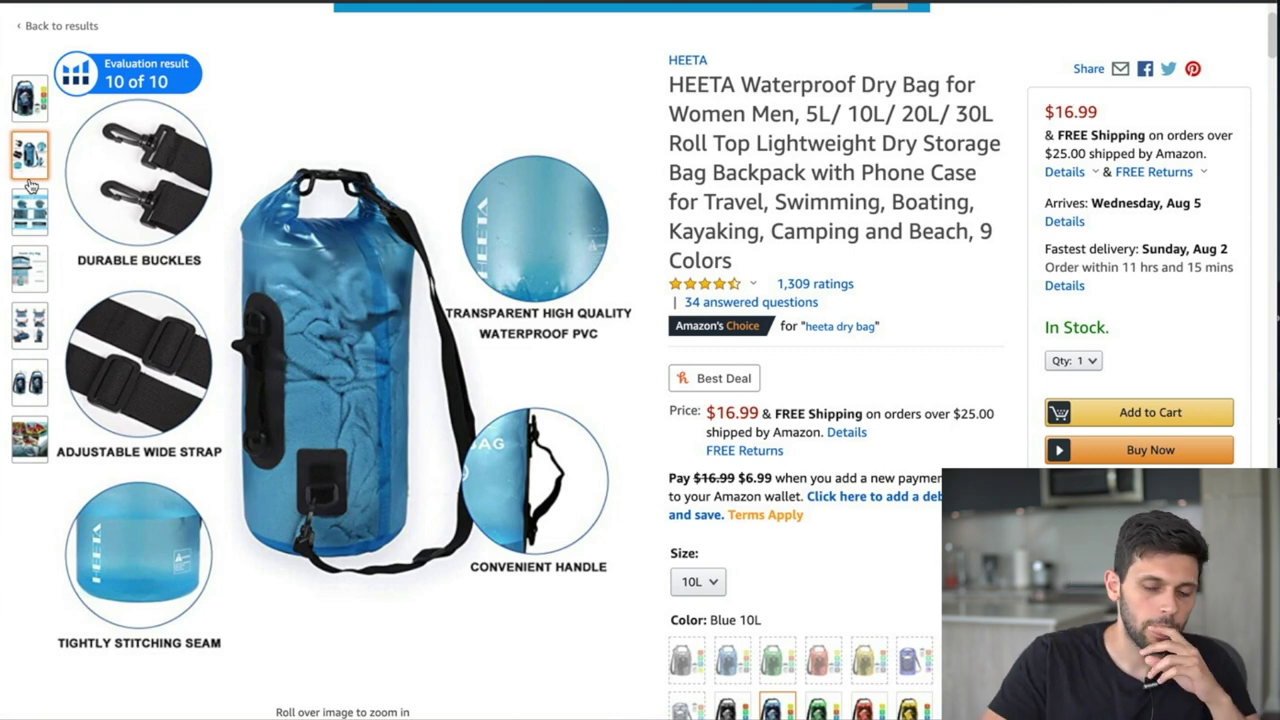
mouse_move(399, 289)
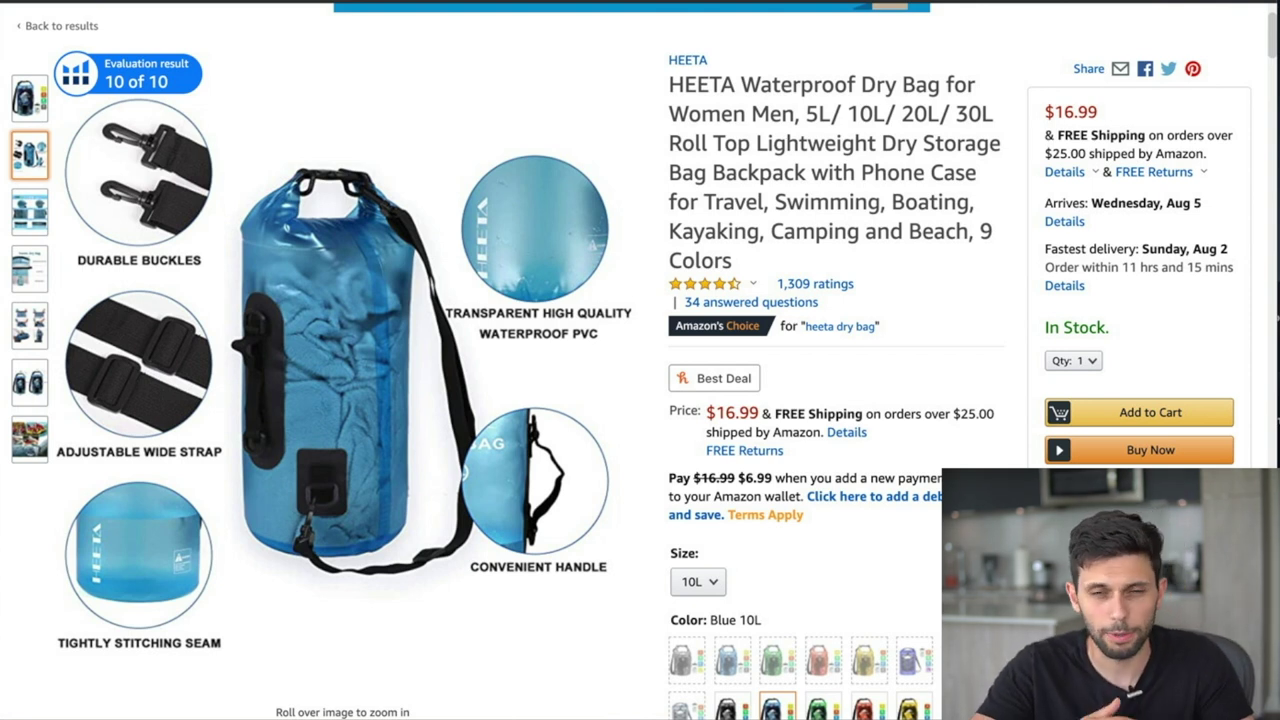
- Search Google for "heeta" in a new tab and open the brand's own website, iheeta.com
key("super+t")
type("heeta")
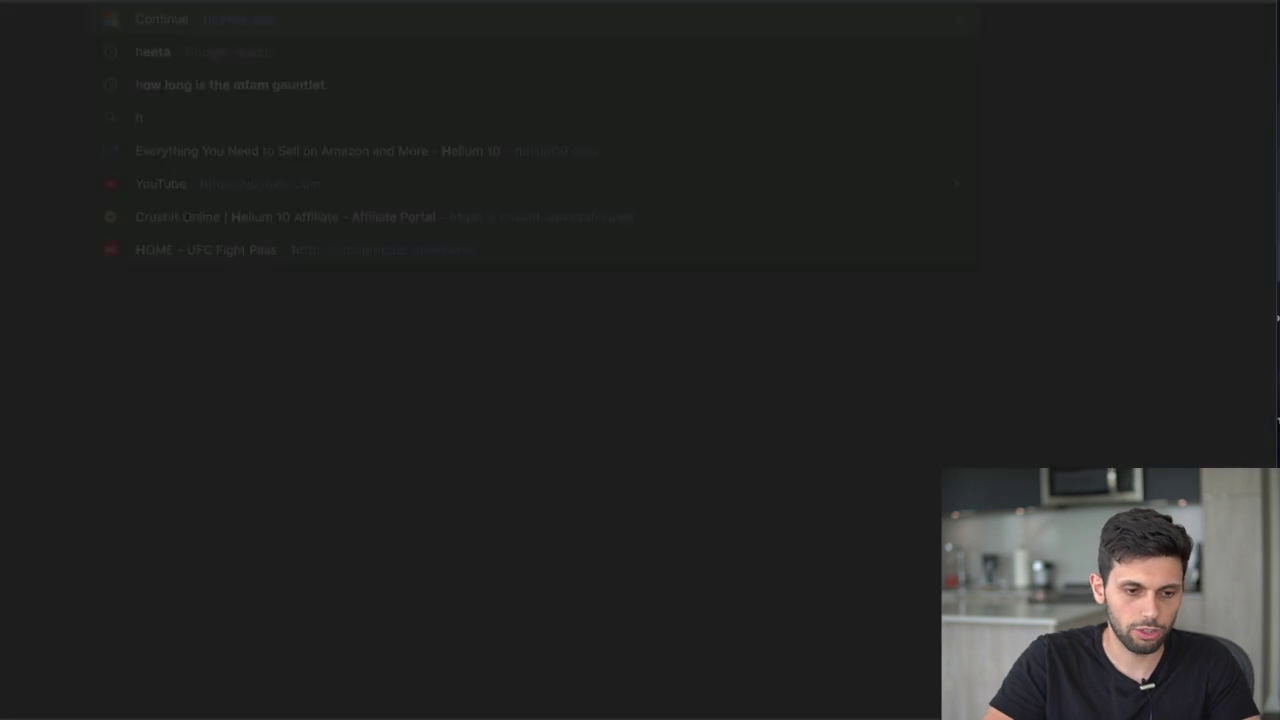
key("Return")
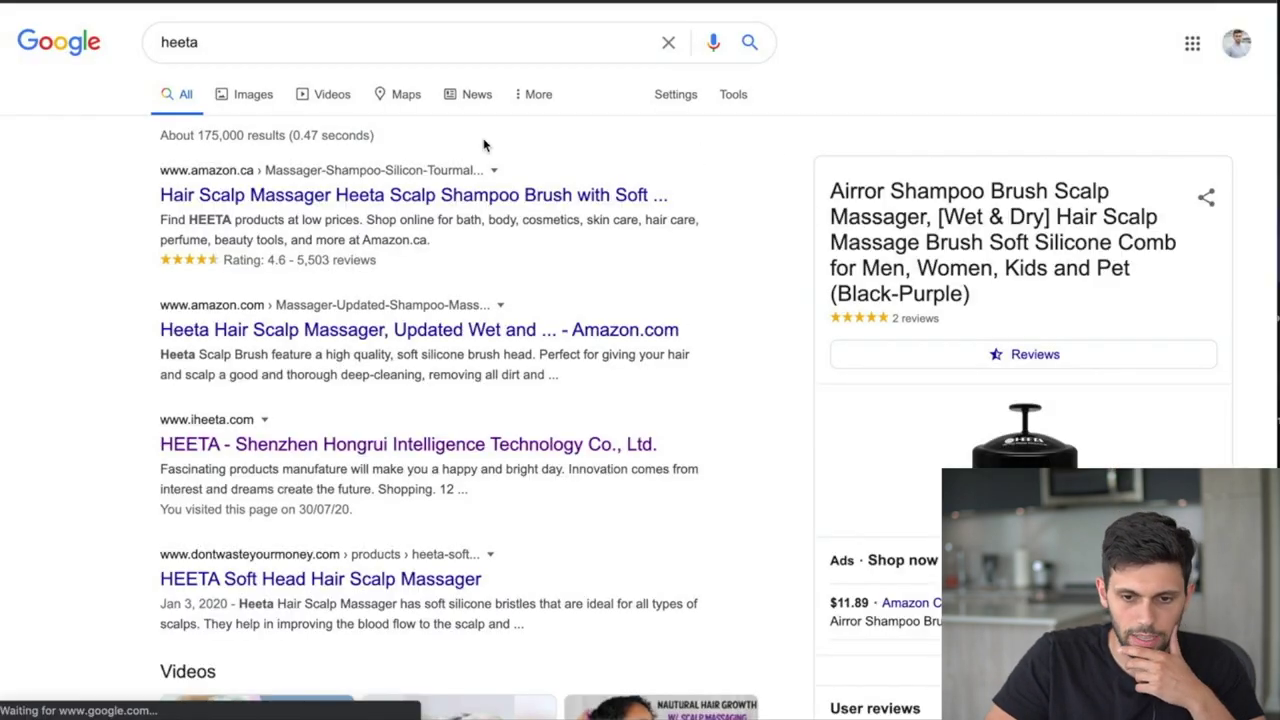
key("super+w")
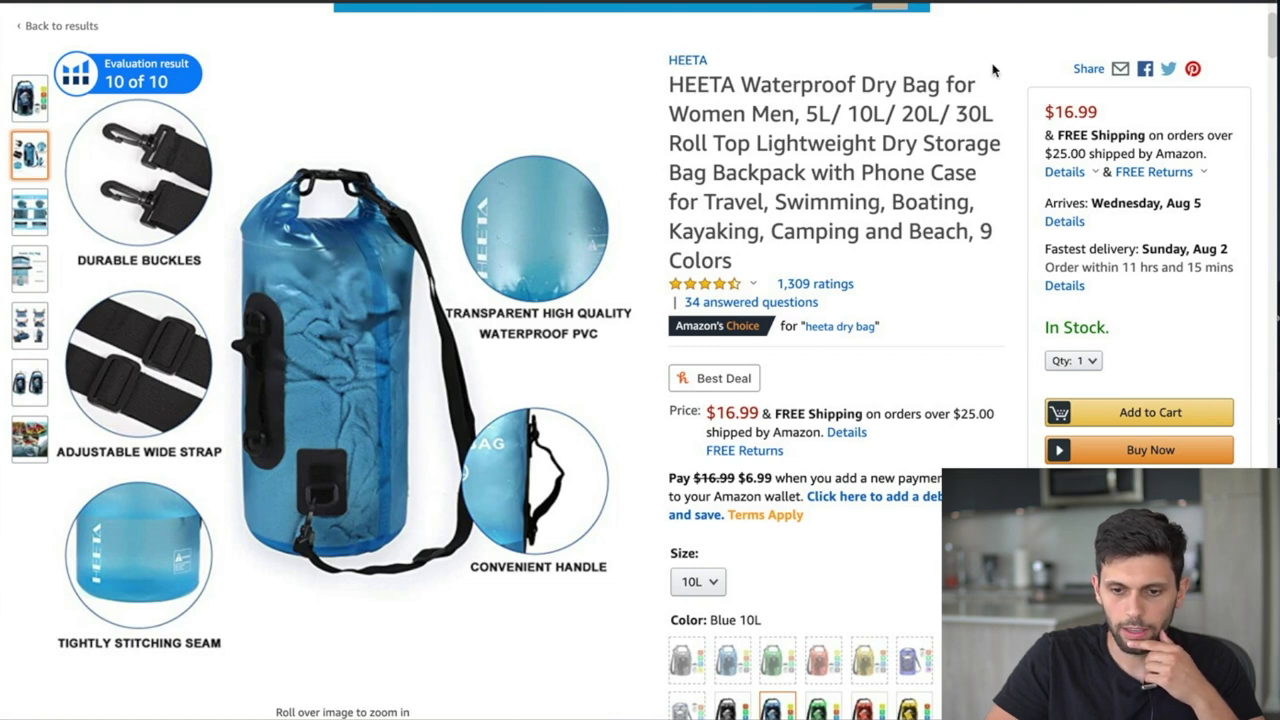
key("super+shift+t")
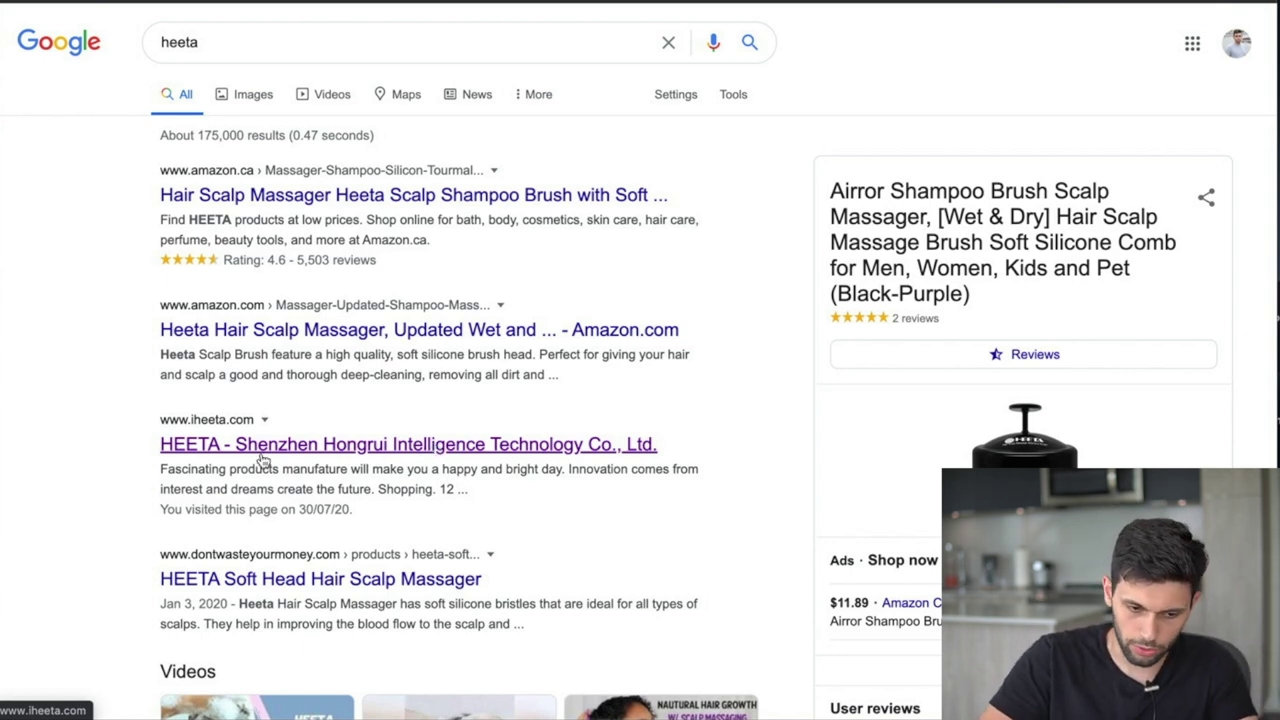
left_click(348, 455)
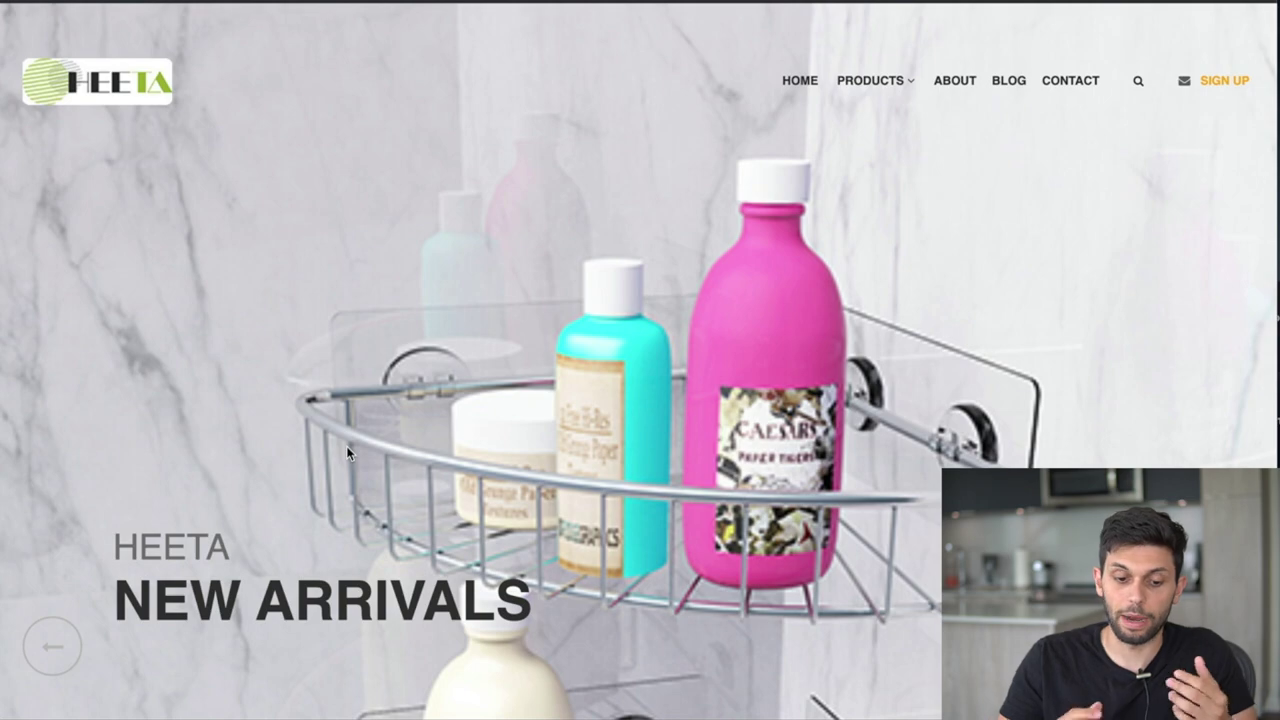
- Open the product catalog from the HEETA homepage and examine the range of items on its first page
scroll(347, 453, "down", 10)
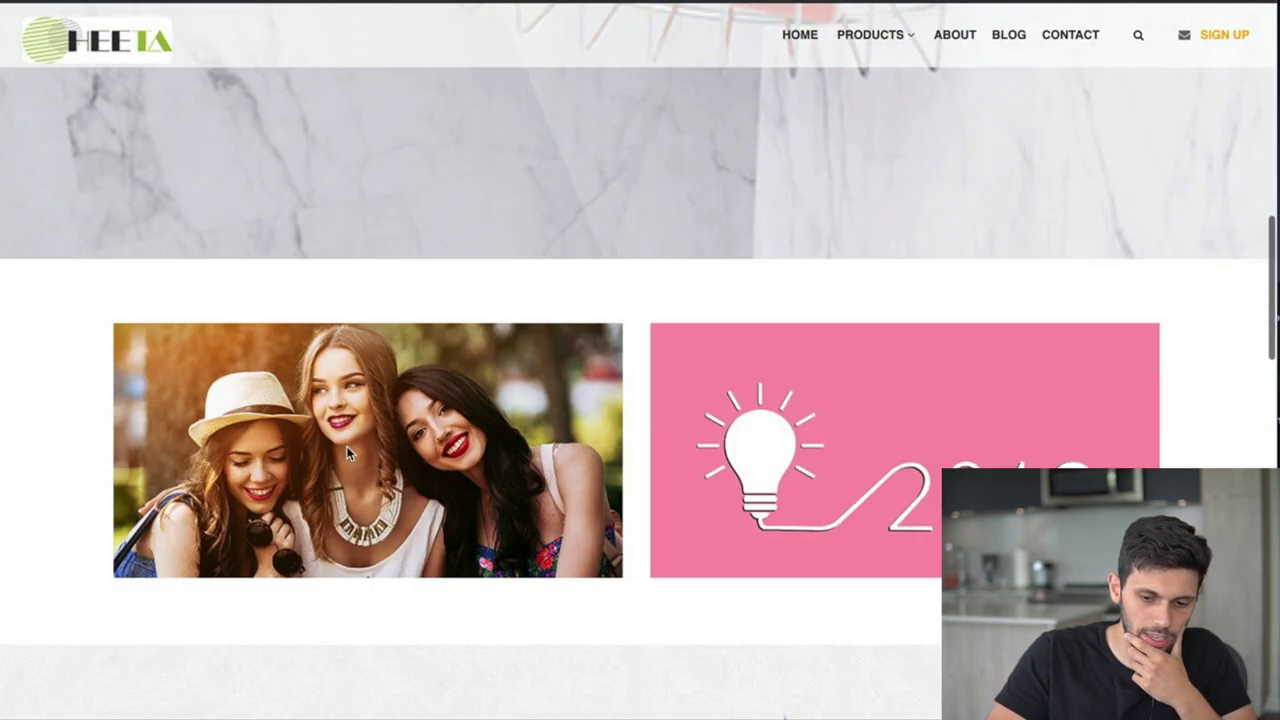
scroll(347, 453, "up", 10)
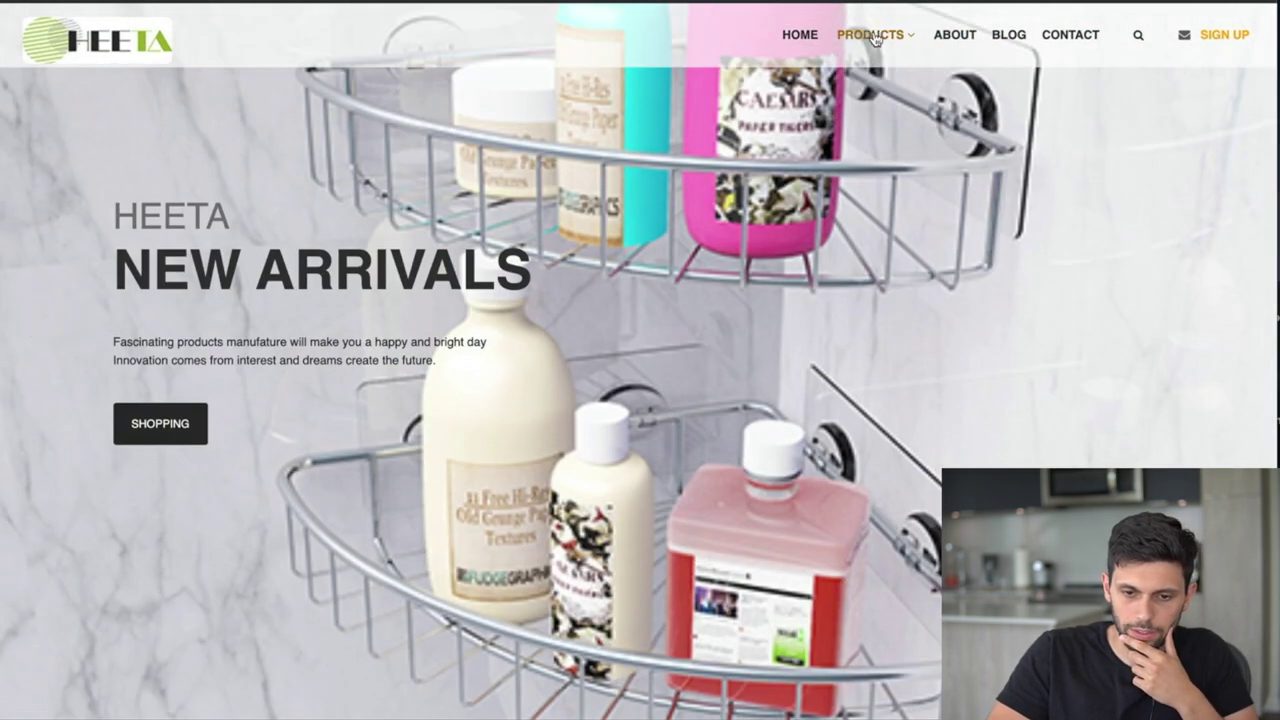
mouse_move(875, 33)
left_click(881, 91)
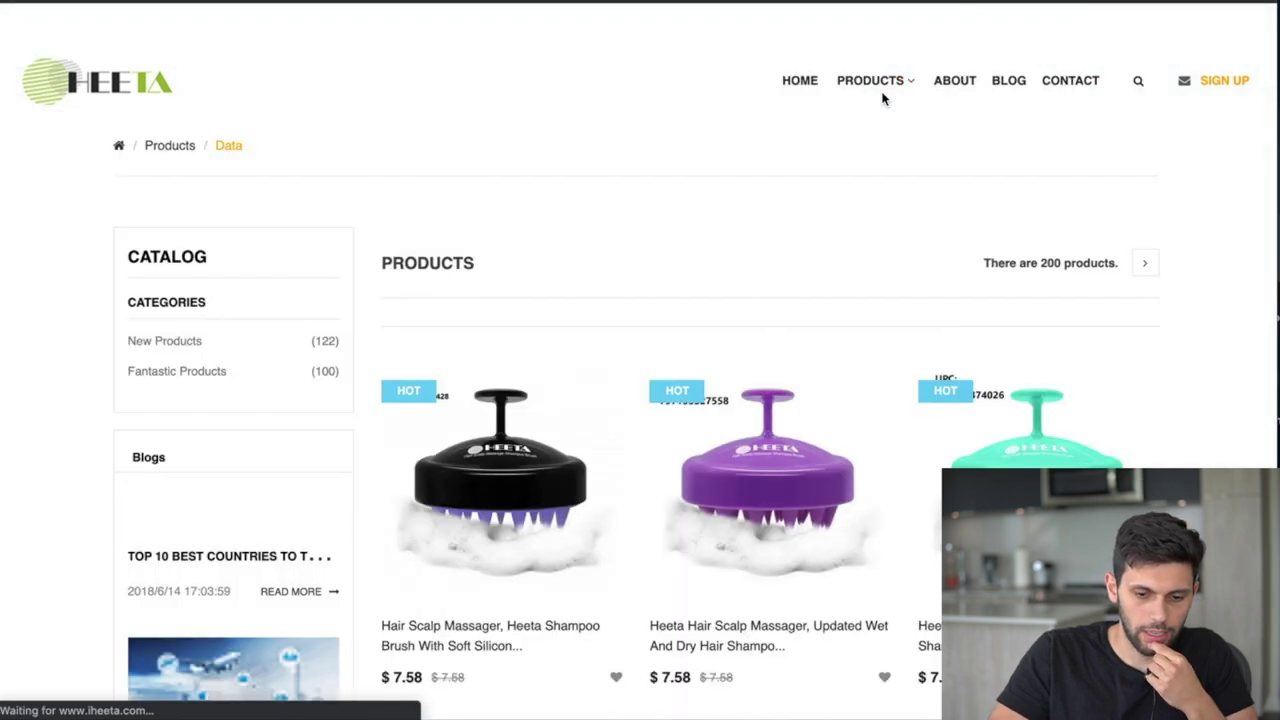
scroll(868, 195, "down", 5)
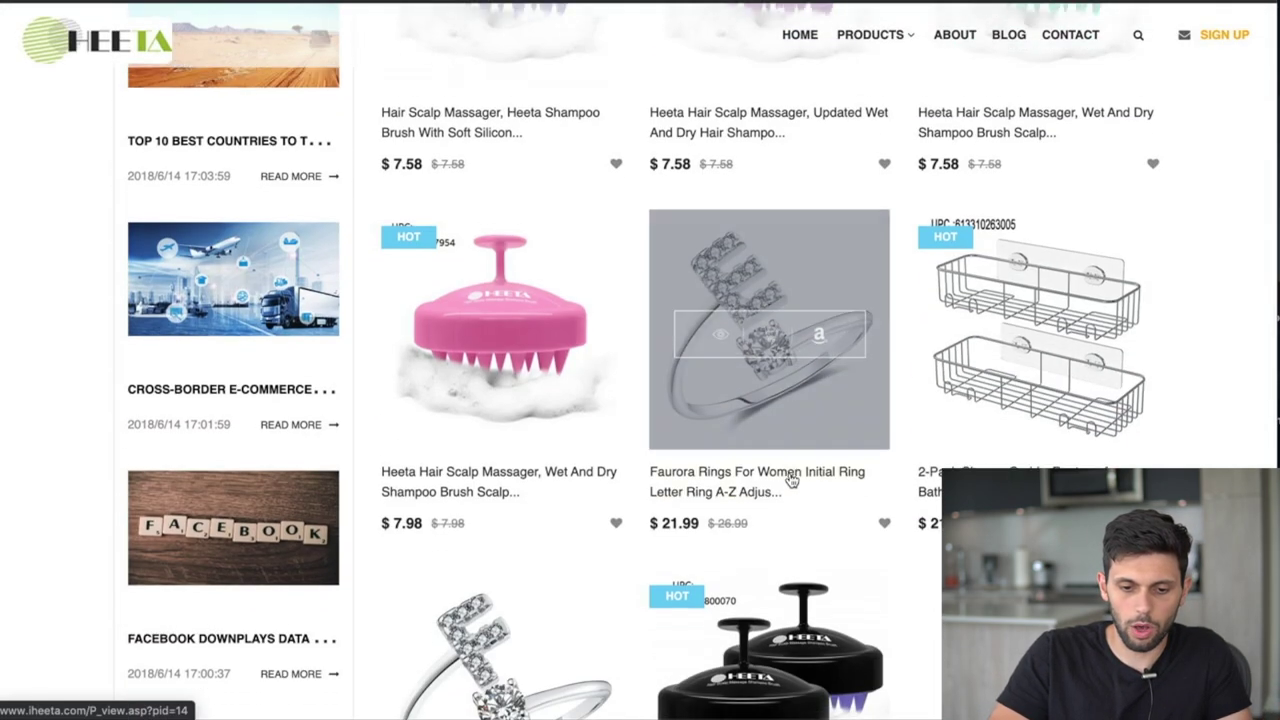
scroll(680, 505, "up", 2)
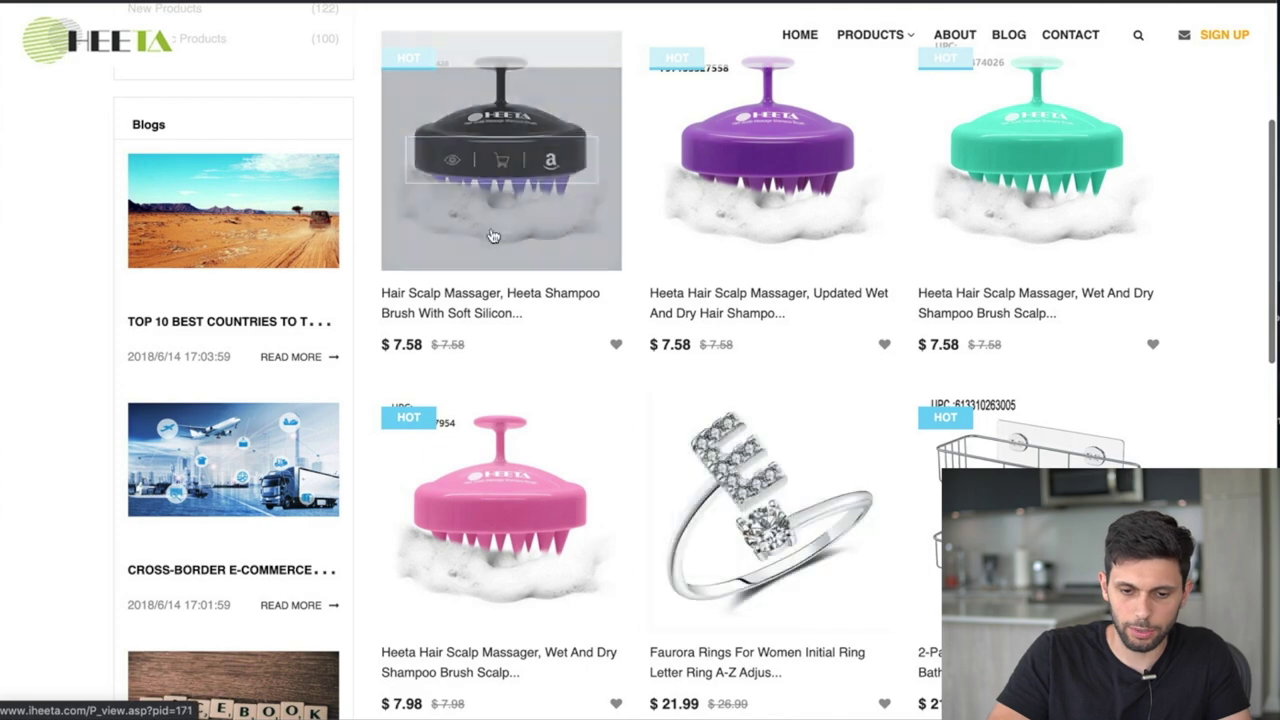
scroll(841, 402, "down", 3)
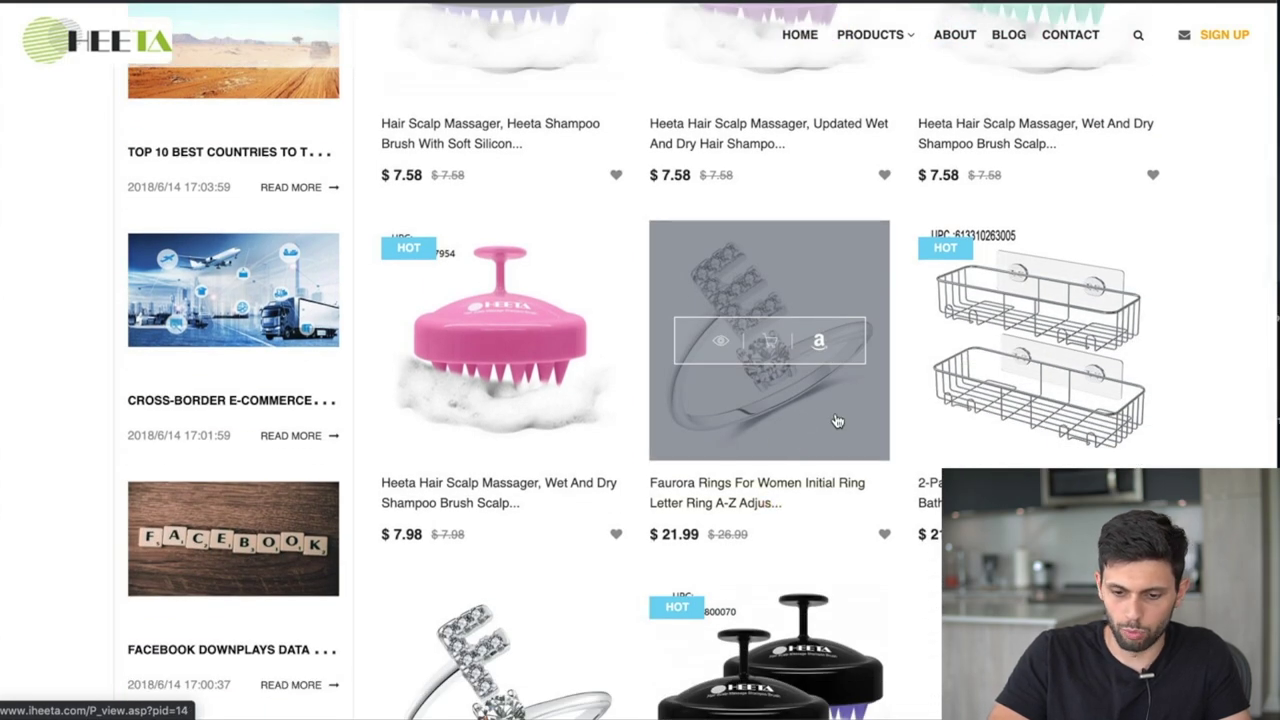
scroll(966, 459, "down", 7)
scroll(906, 620, "up", 3)
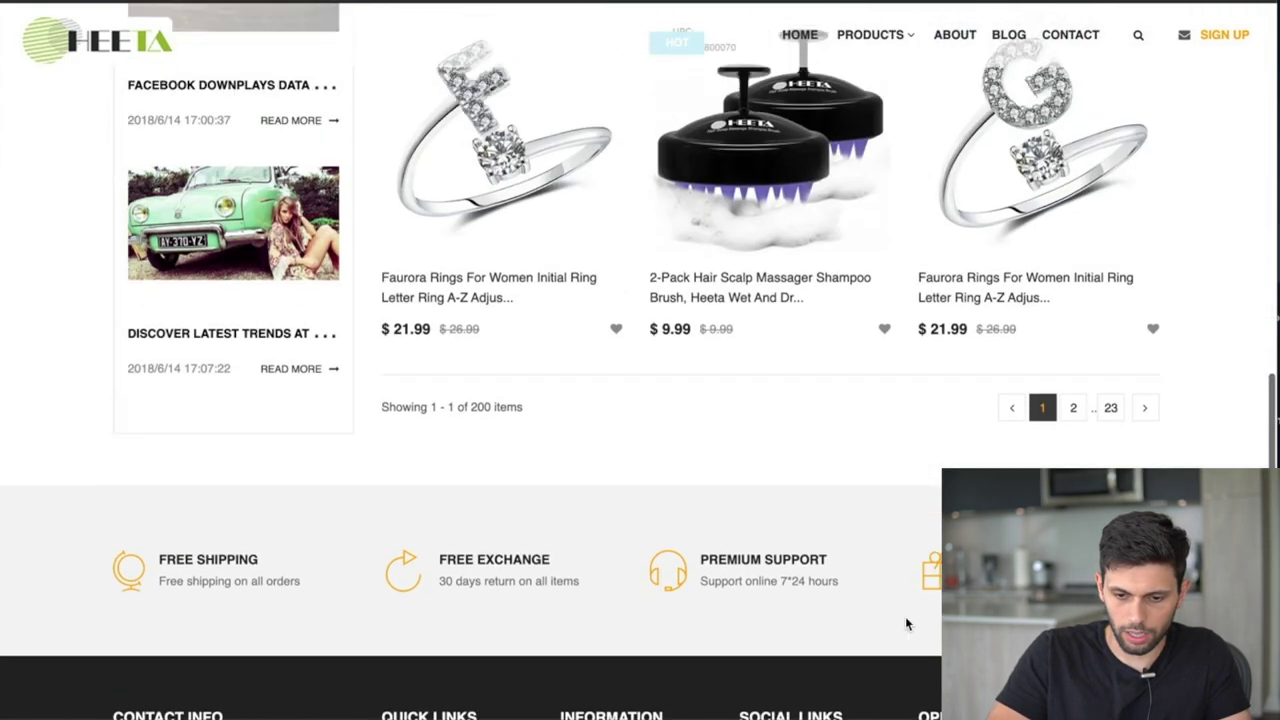
- Open page 2 of the HEETA product catalog and review which product types the brand sells
left_click(1067, 432)
scroll(841, 324, "down", 6)
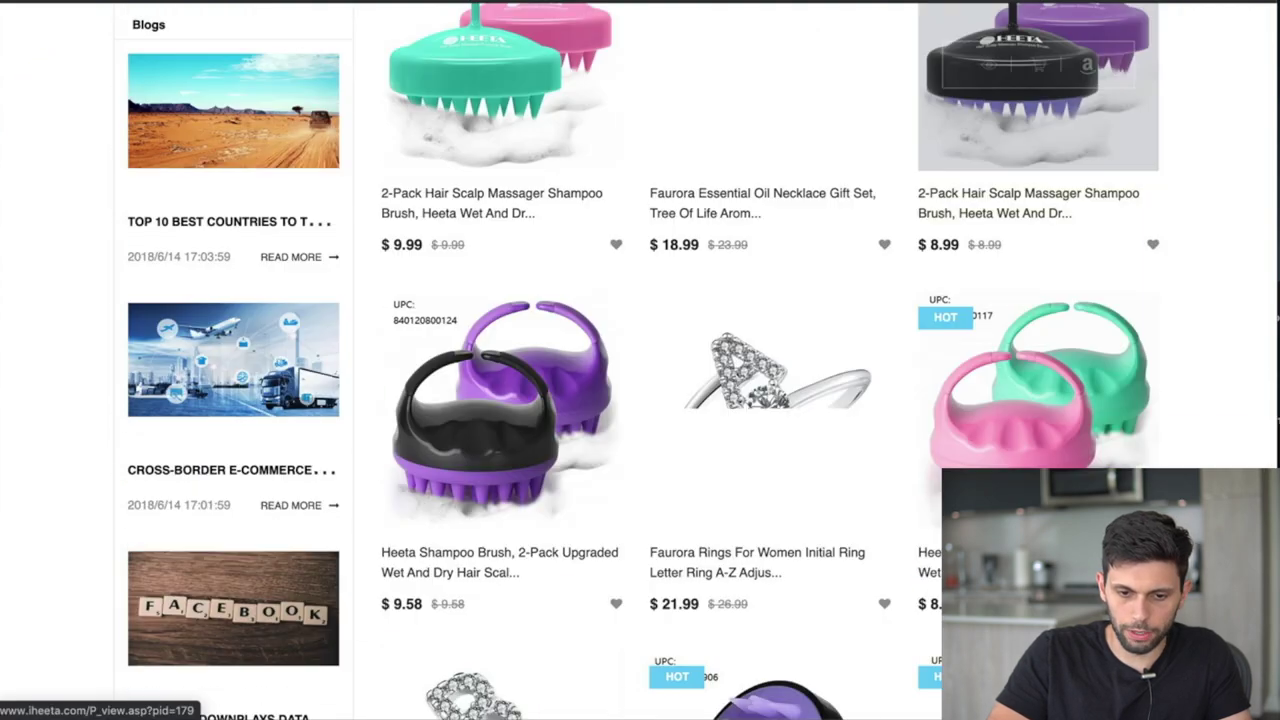
scroll(841, 324, "down", 7)
scroll(837, 314, "up", 6)
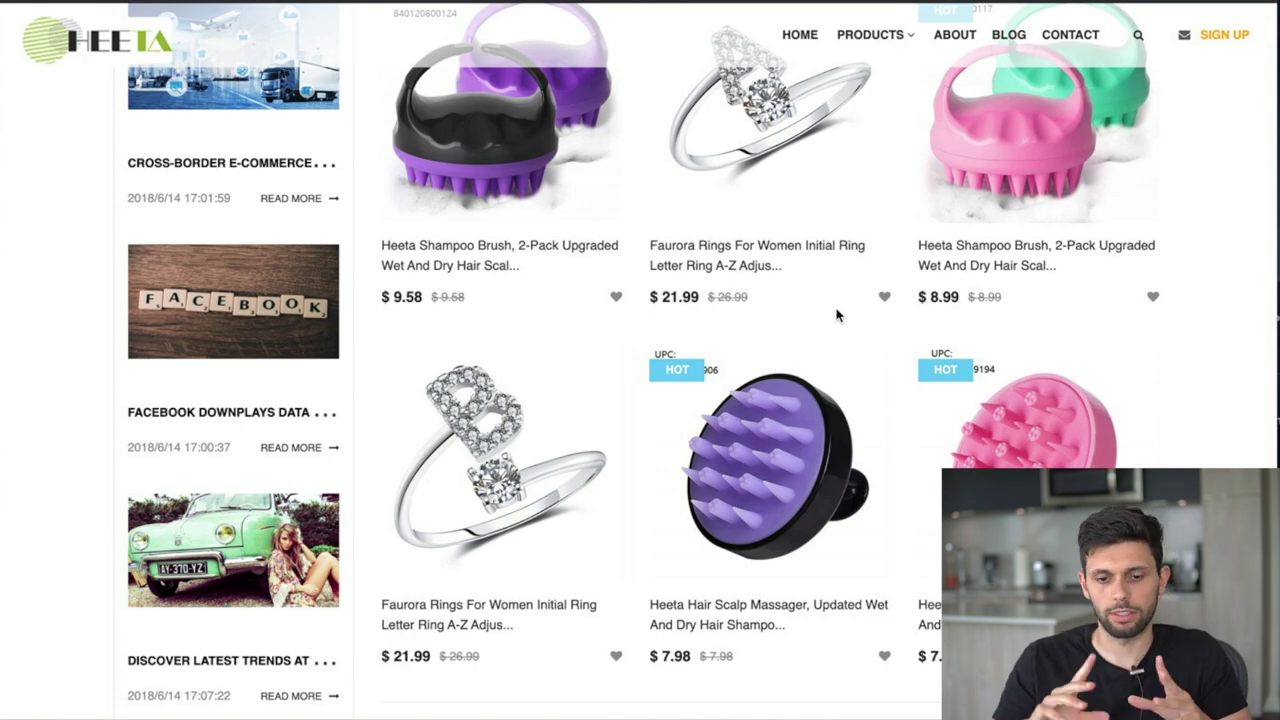
scroll(838, 315, "up", 4)
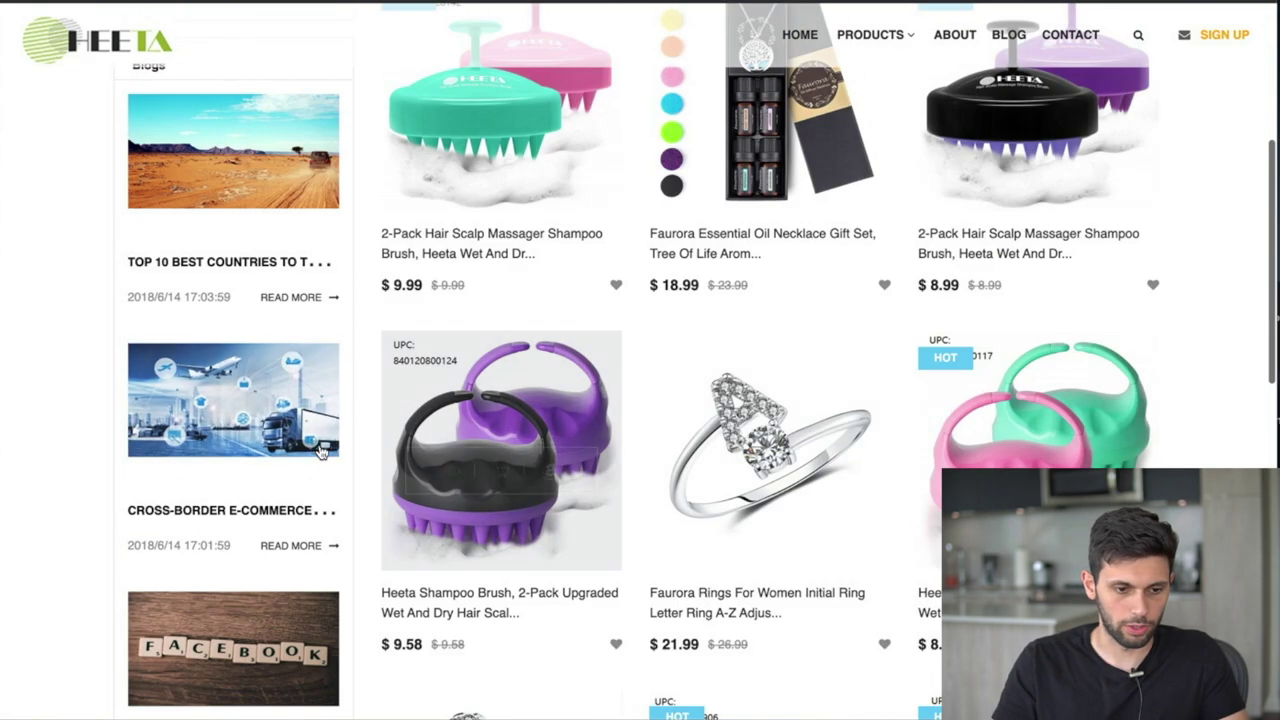
scroll(285, 557, "down", 2)
scroll(263, 357, "down", 3)
scroll(257, 357, "up", 10)
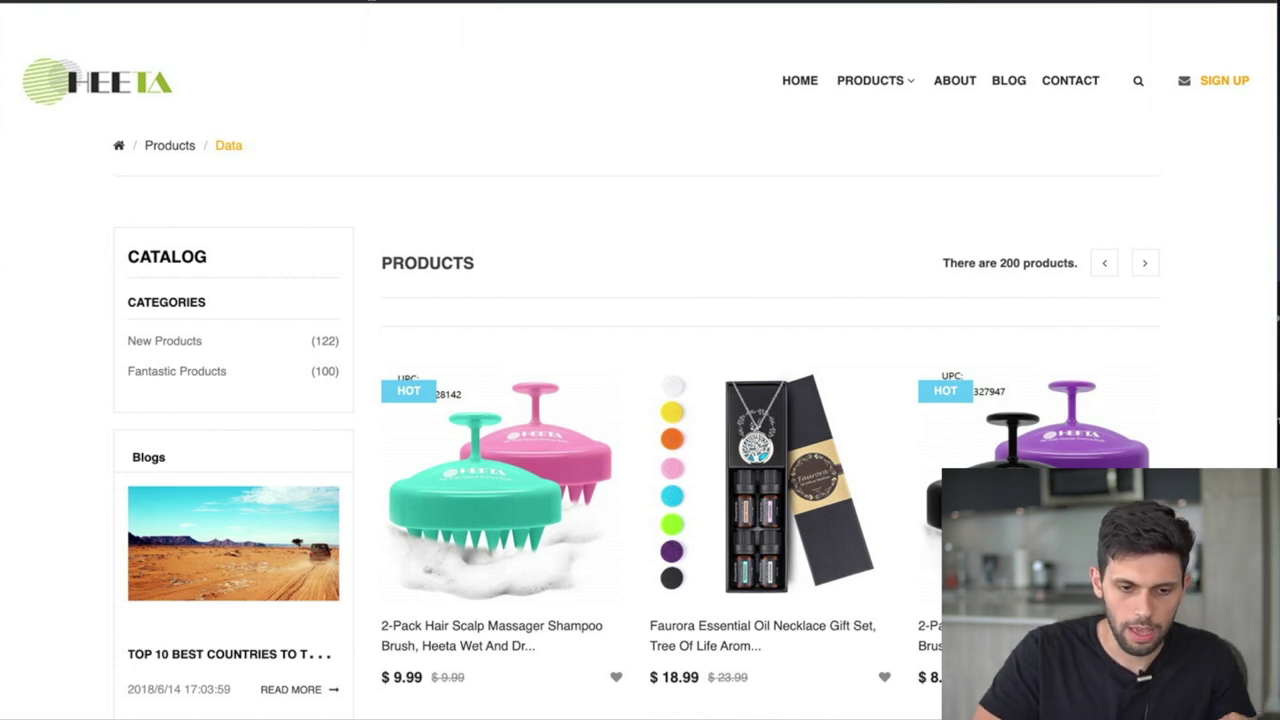
- Return to the dry bag's Amazon listing and open the HeetaDirect storefront through the seller's profile
left_click(415, 2)
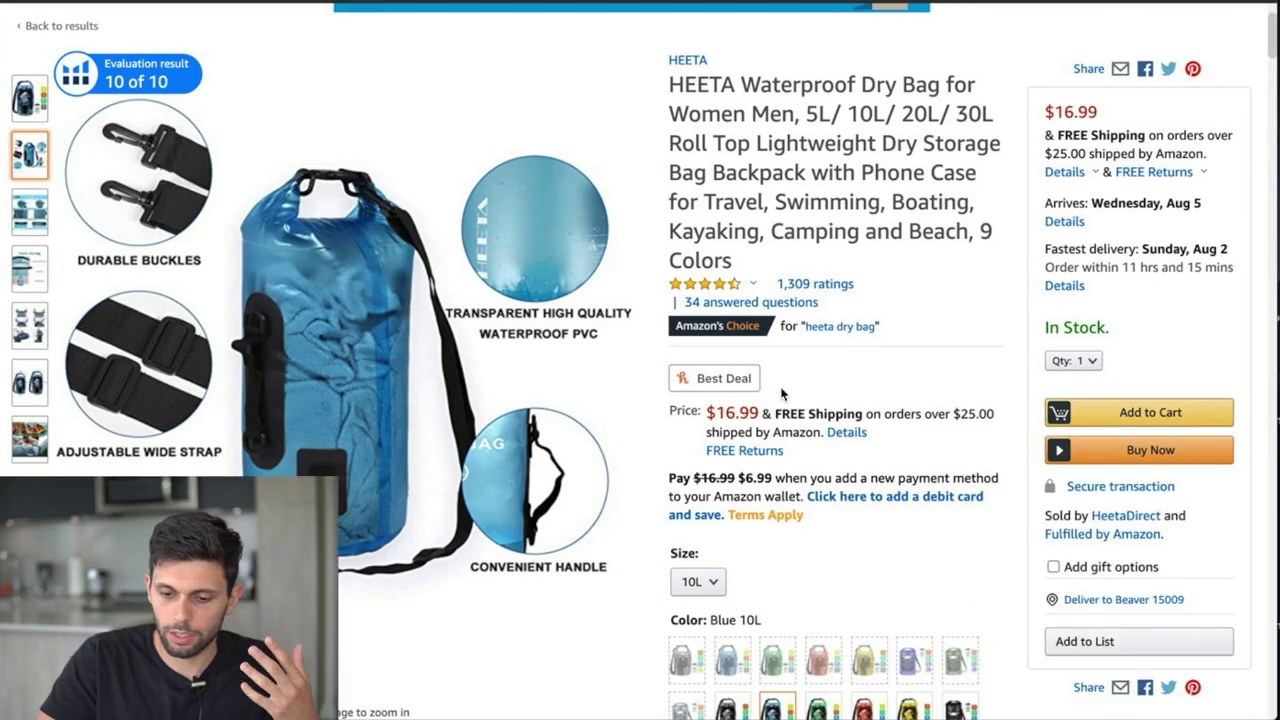
scroll(782, 393, "down", 1)
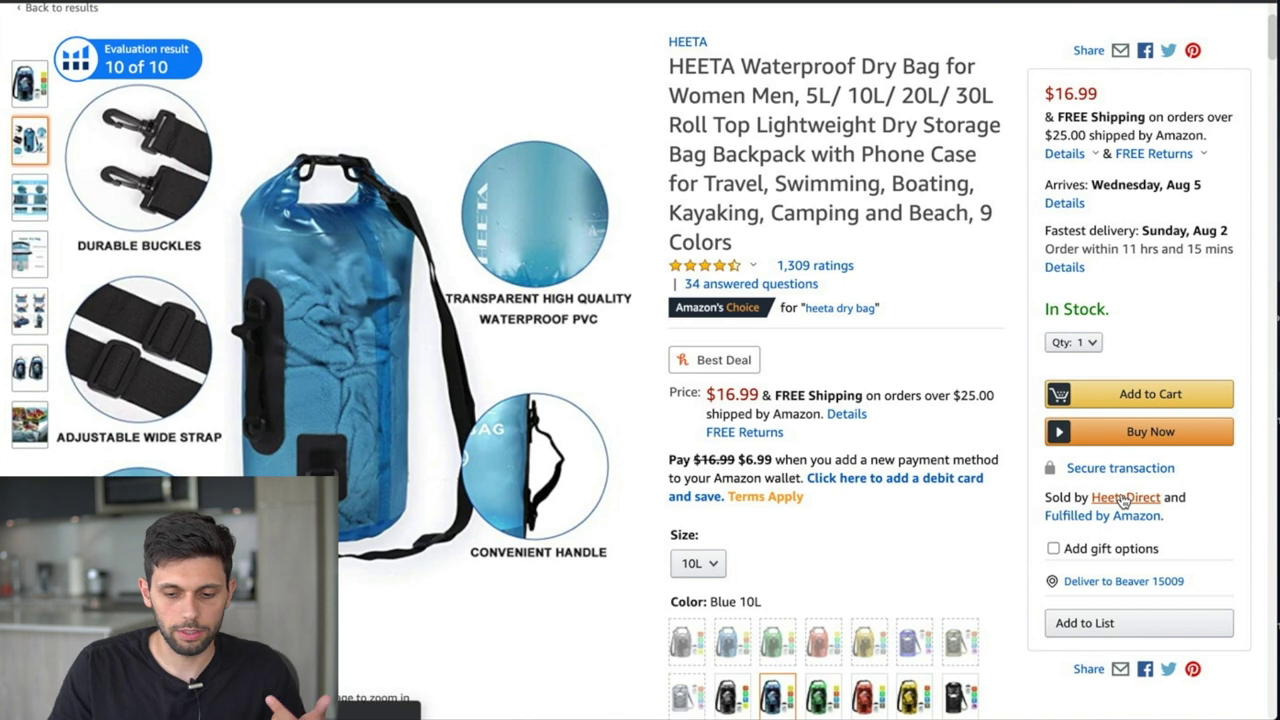
left_click(1124, 498)
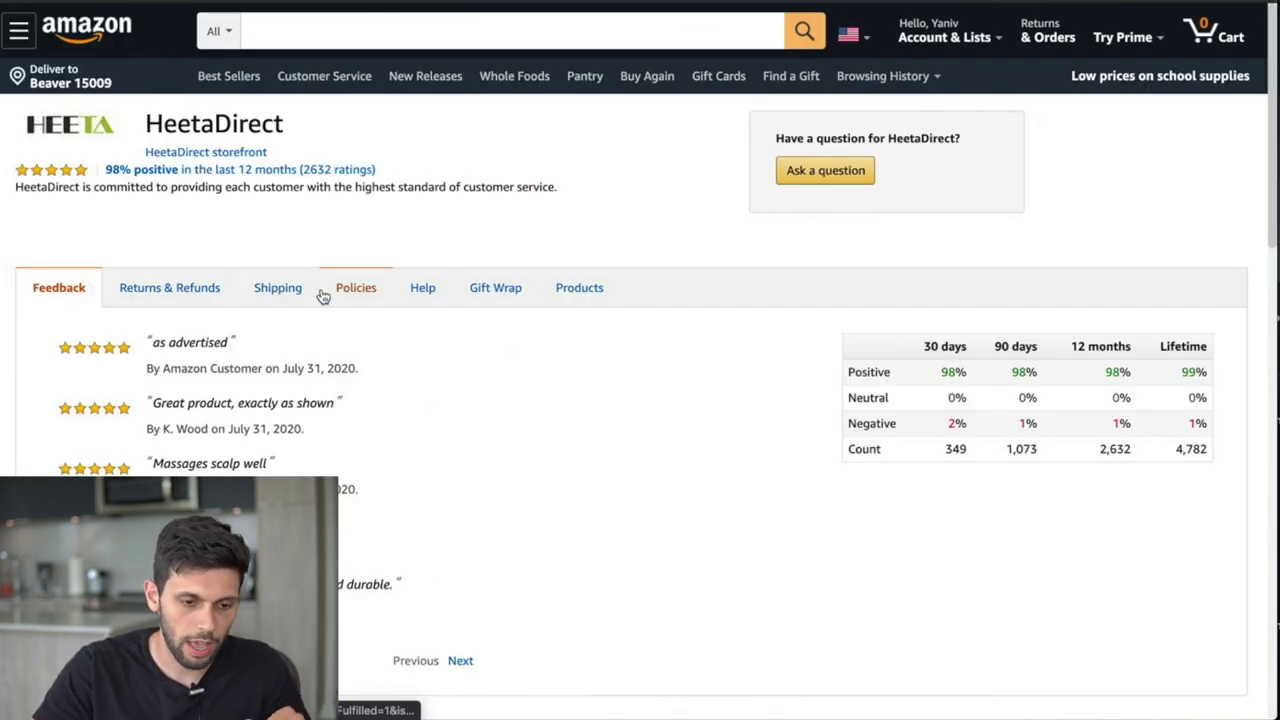
left_click(181, 155)
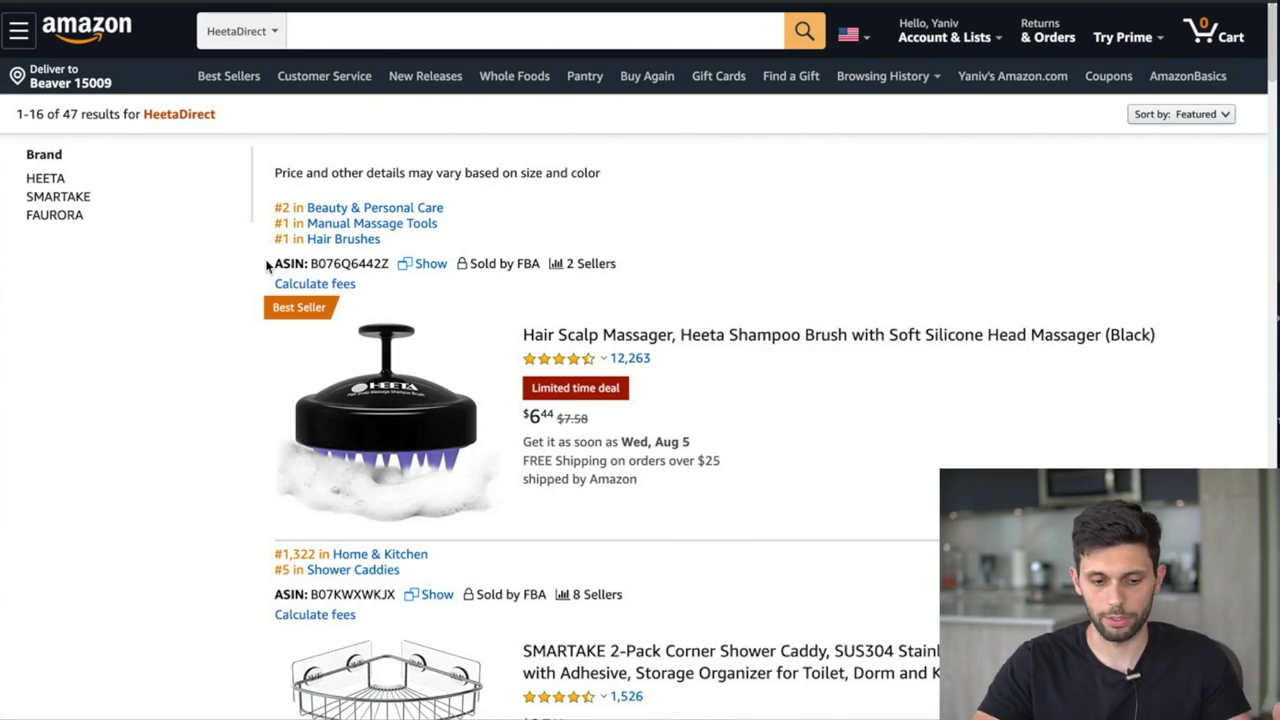
- Examine the first page of HeetaDirect's storefront listings, comparing product types, brands, prices, reviews and category ranks
scroll(557, 614, "down", 12)
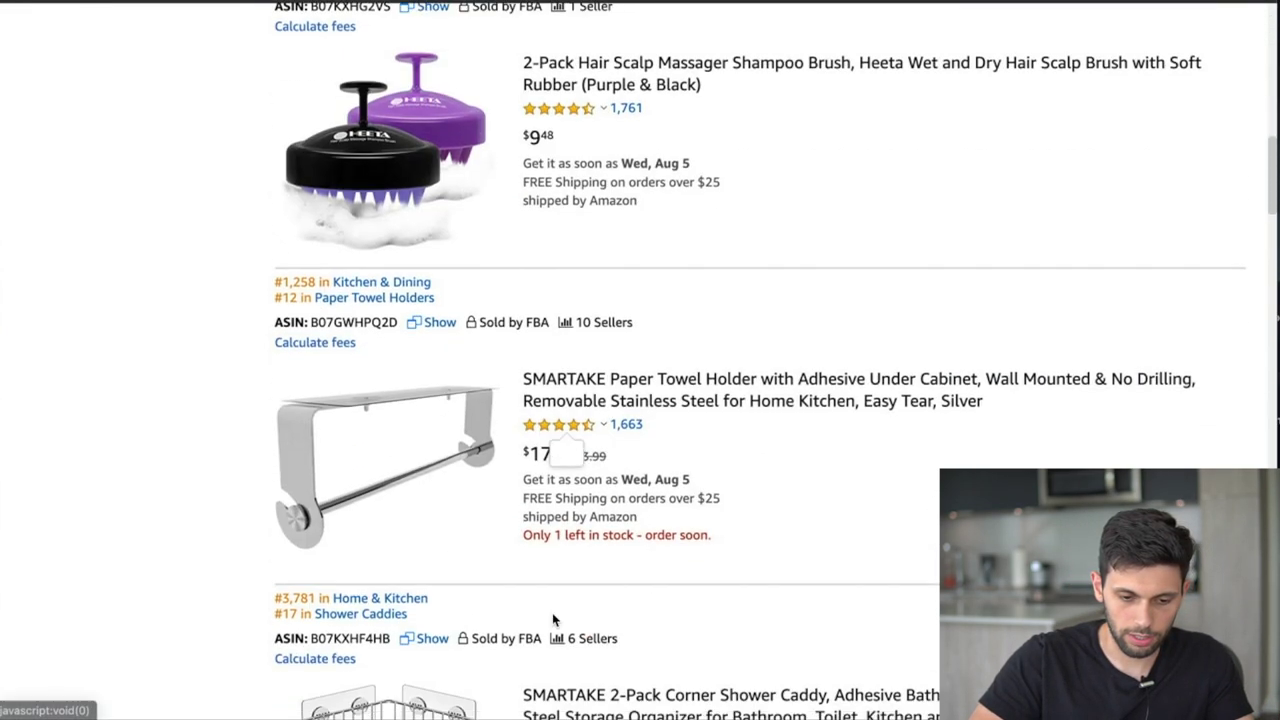
scroll(553, 620, "down", 15)
scroll(553, 620, "down", 20)
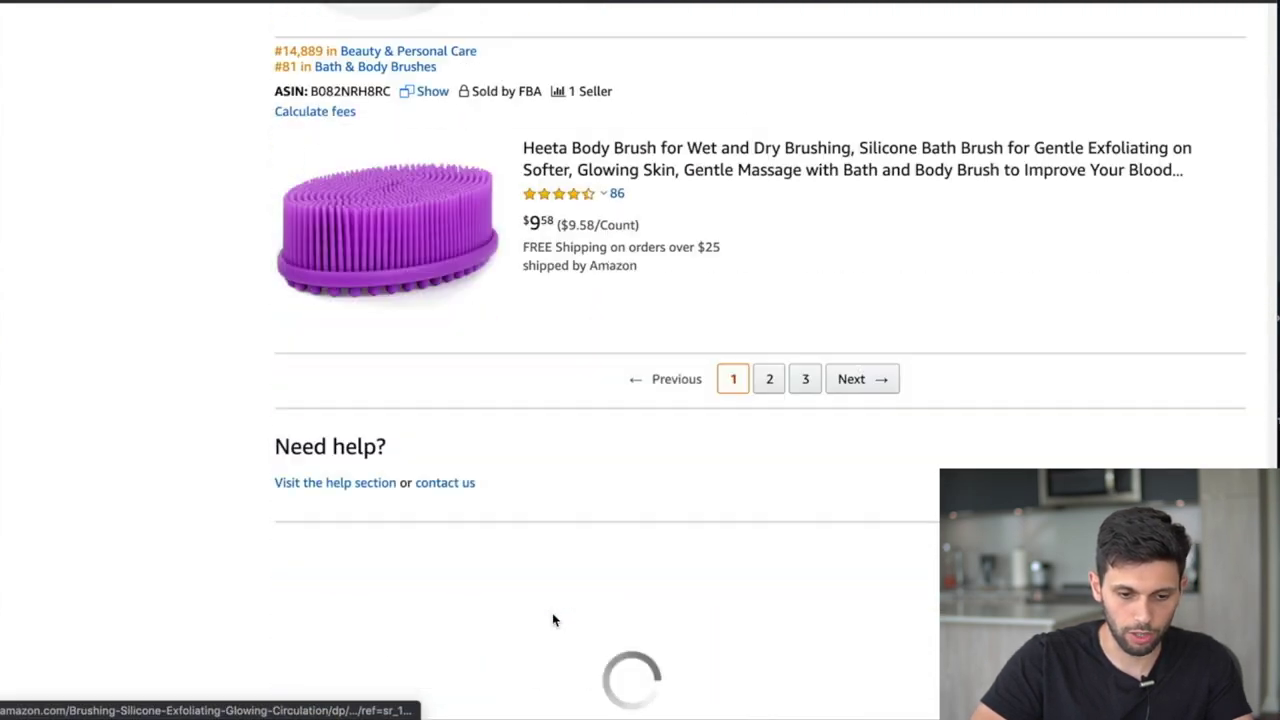
scroll(553, 620, "up", 4)
scroll(603, 300, "down", 2)
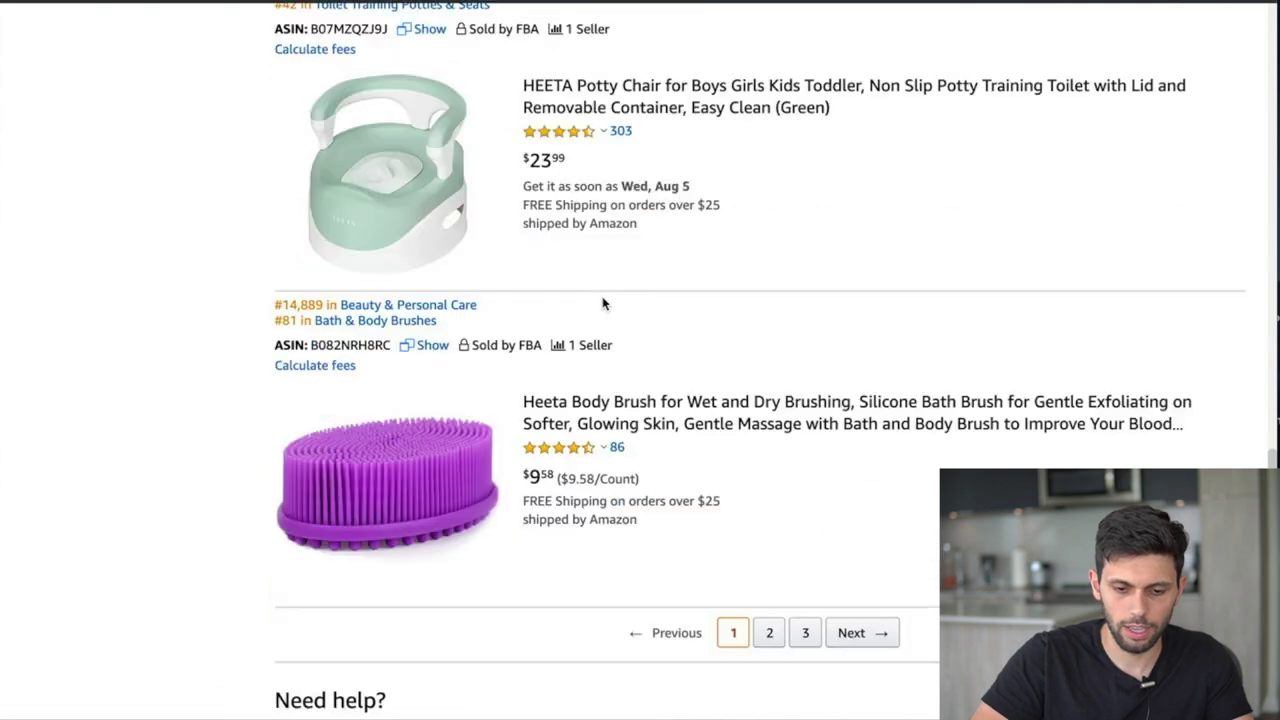
scroll(603, 300, "down", 2)
scroll(581, 305, "up", 2)
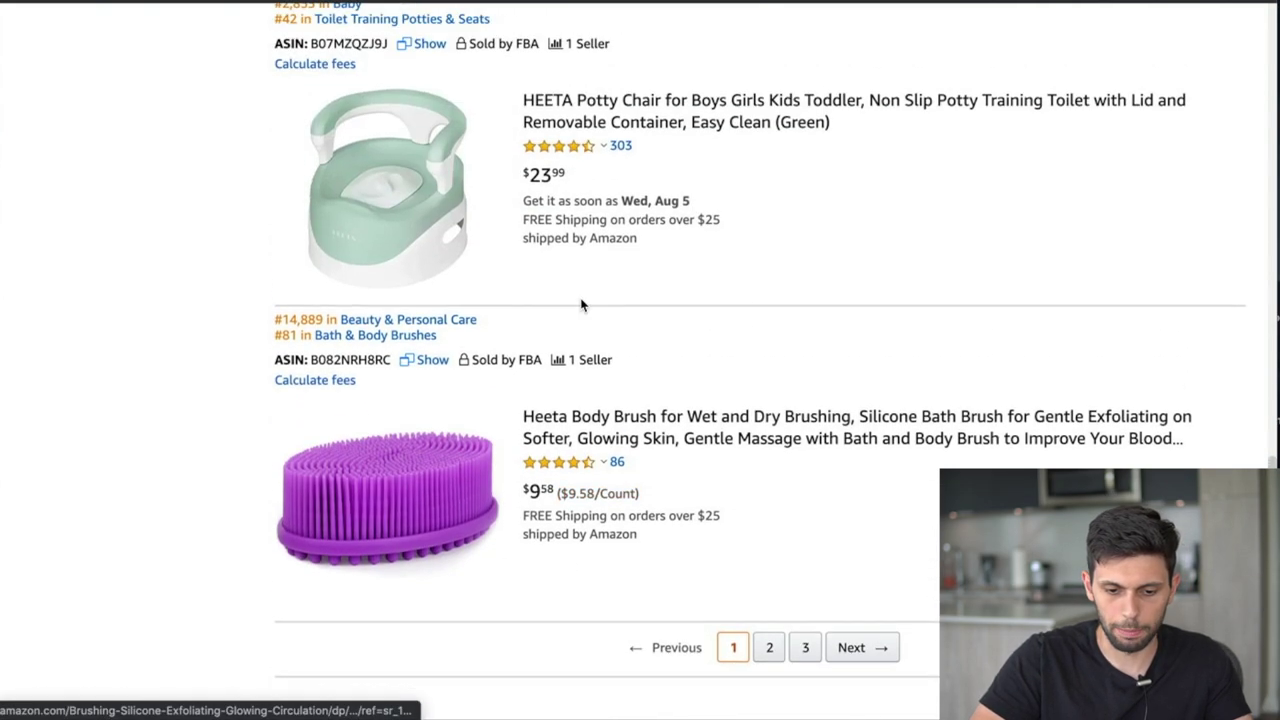
scroll(737, 309, "up", 15)
scroll(737, 309, "up", 2)
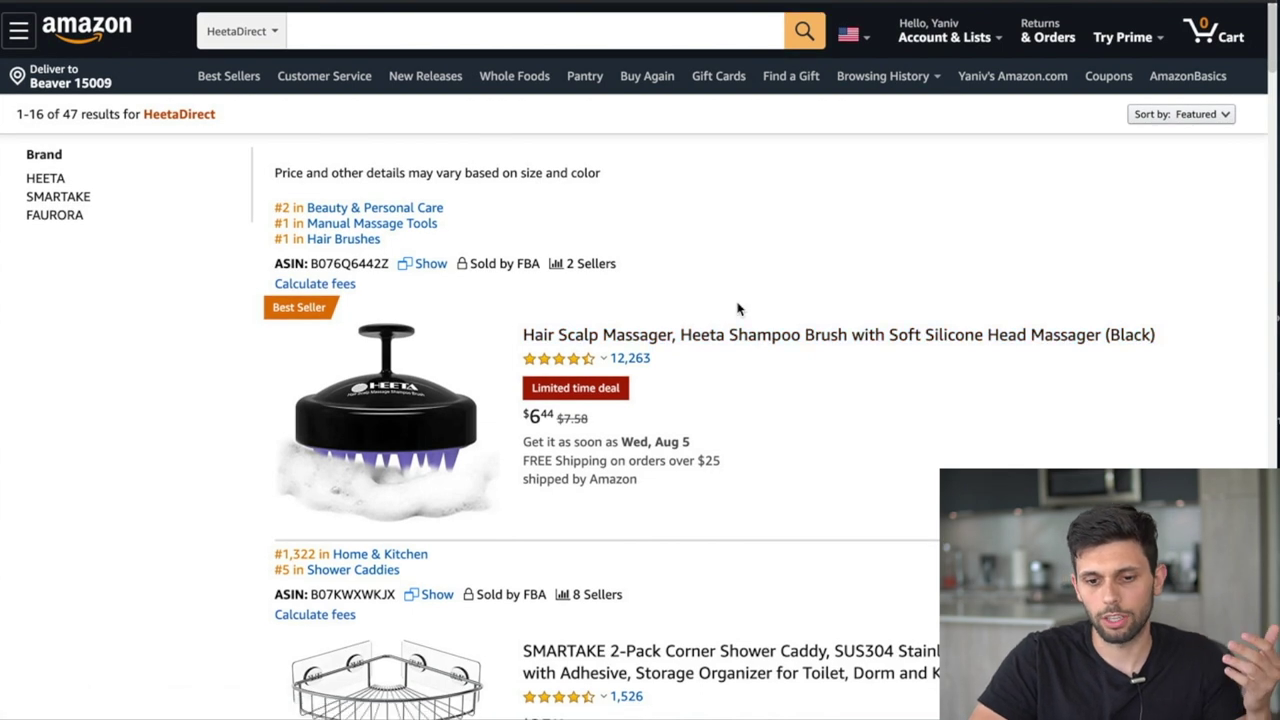
- Run Helium 10's Xray product research on the HeetaDirect storefront, preview the waterproof dry bag and highlight its revenue
left_click(1018, 1)
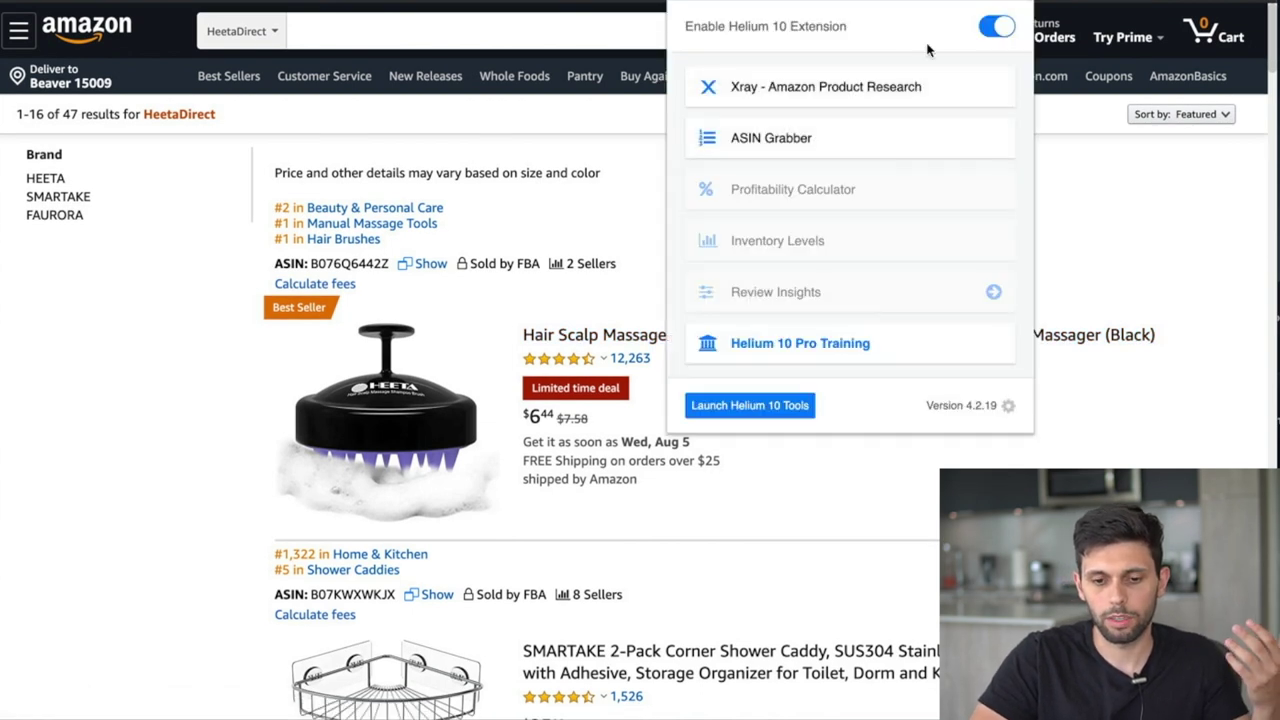
left_click(889, 91)
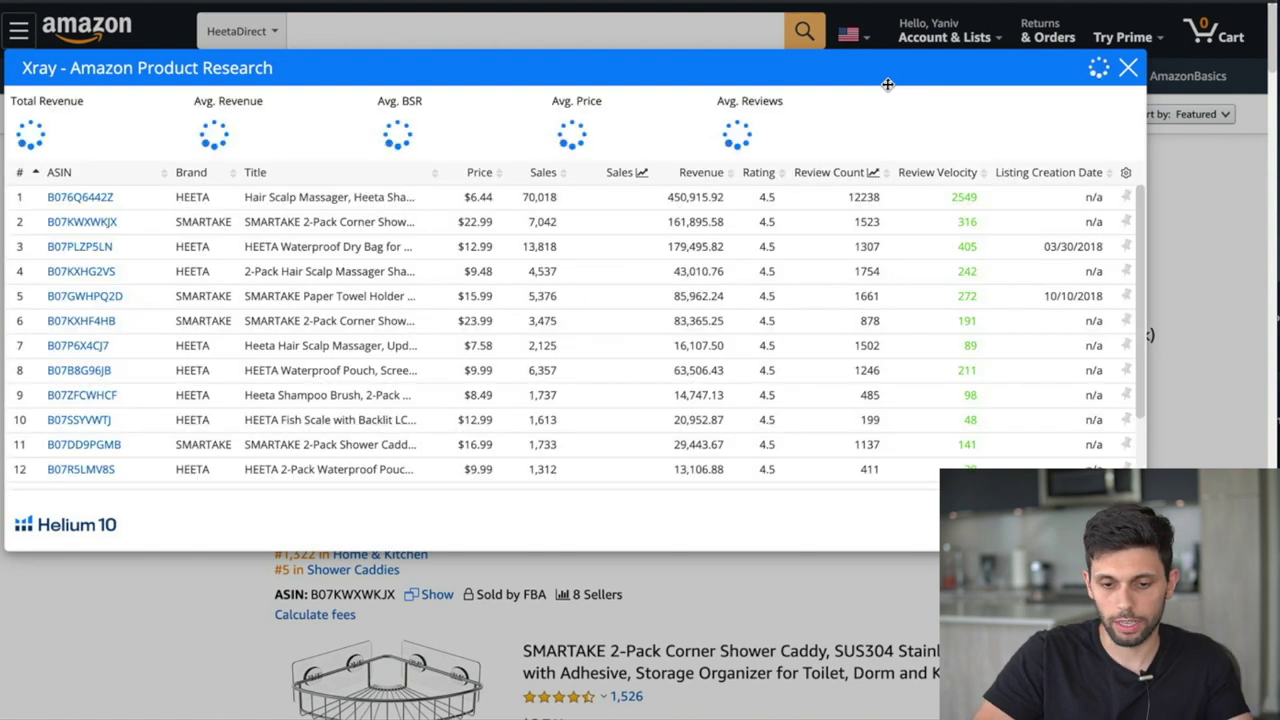
left_click_drag(886, 83, 943, 88)
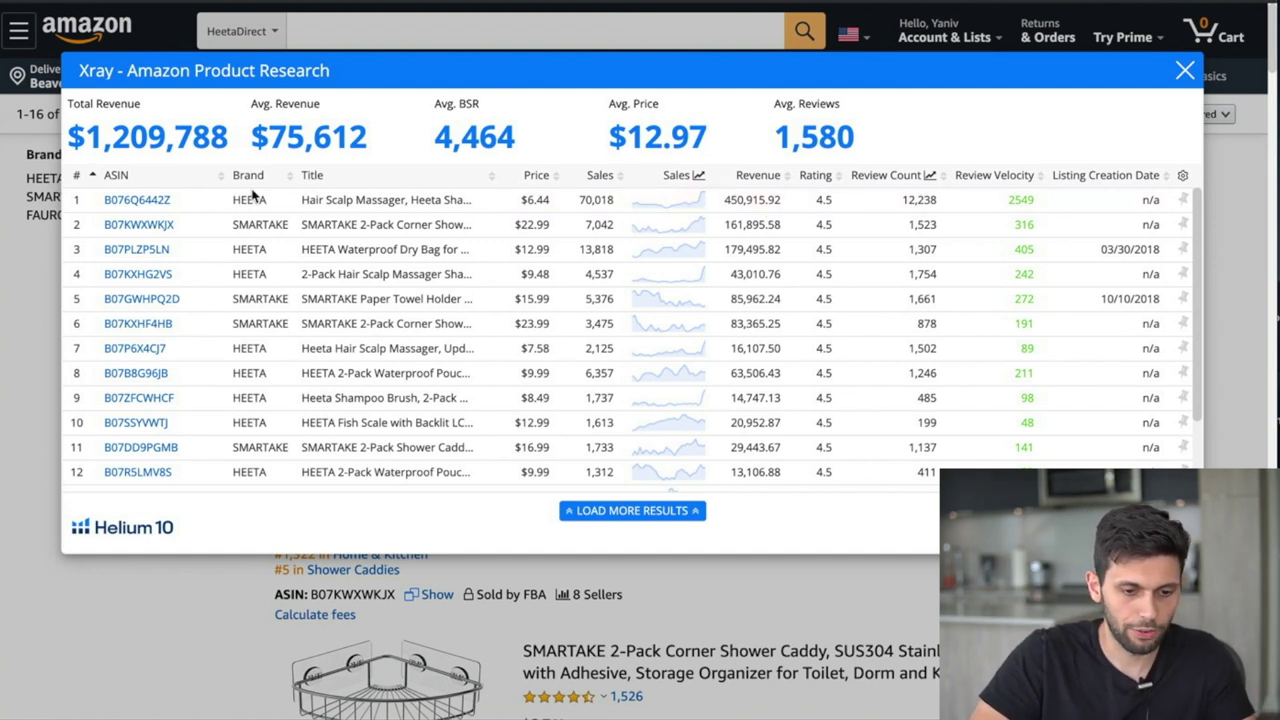
mouse_move(162, 211)
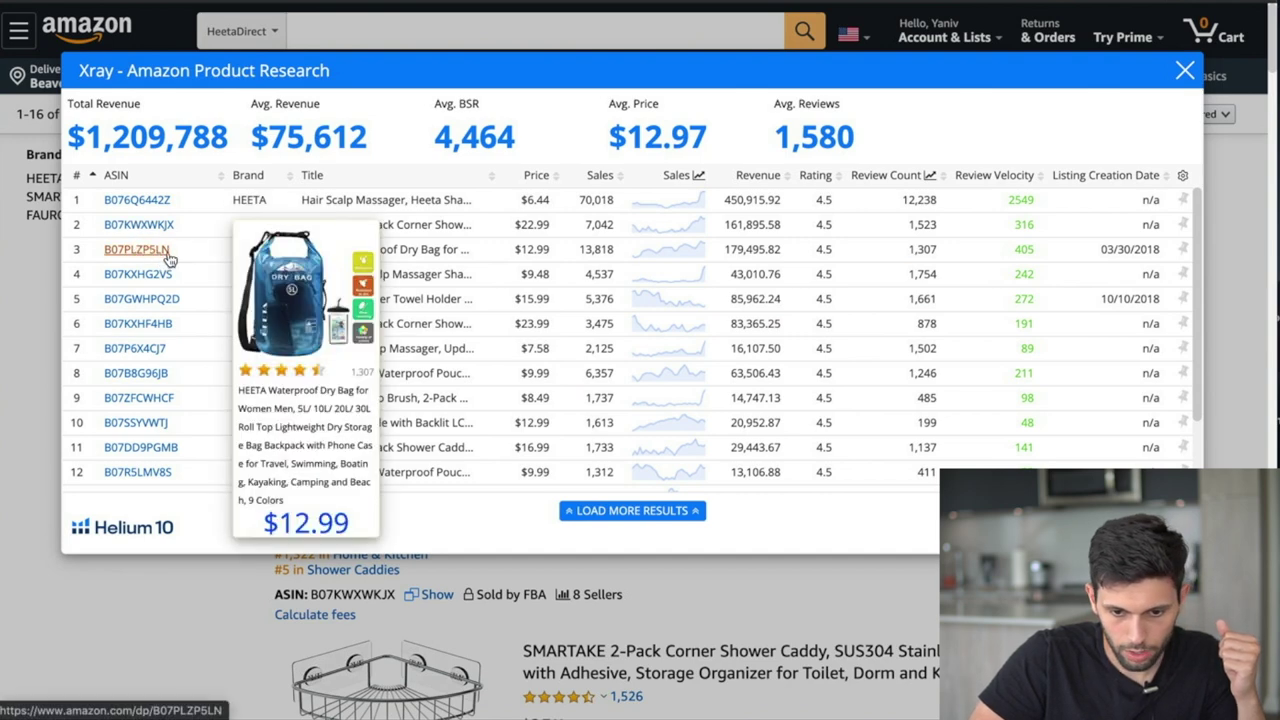
left_click_drag(724, 249, 766, 249)
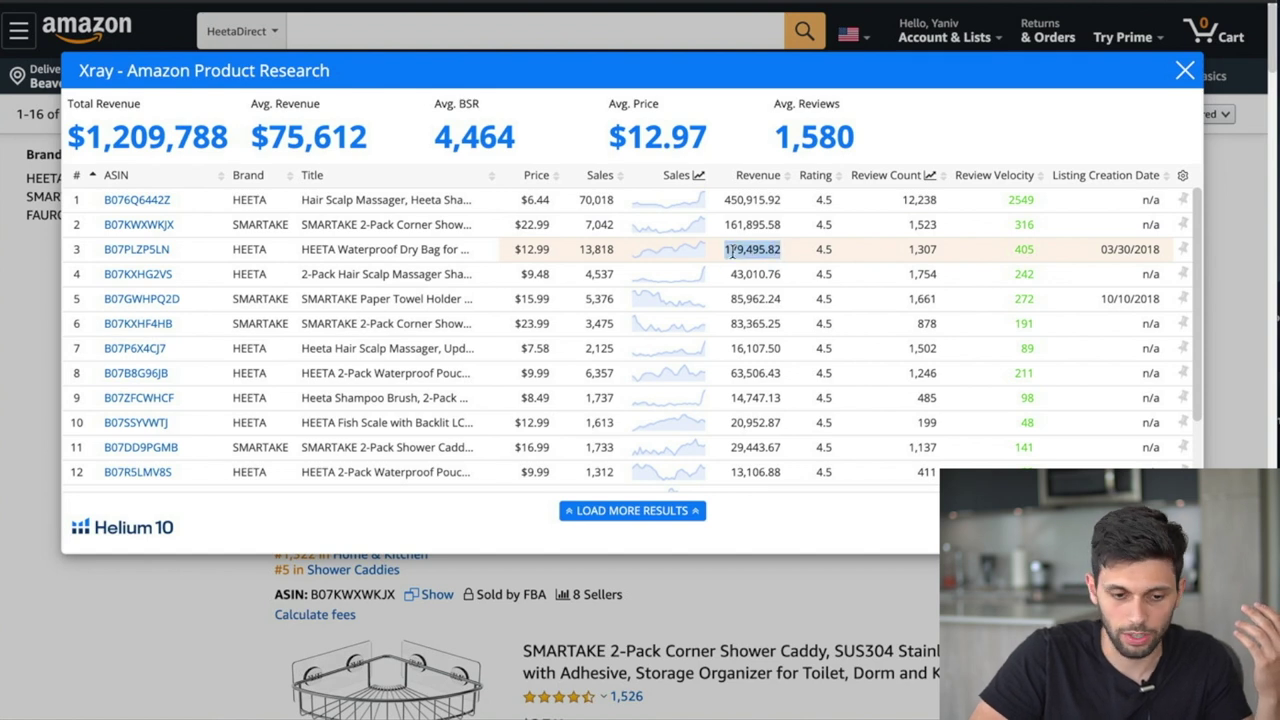
- Clear the revenue highlight and open the HEETA waterproof dry bag's Amazon listing from the Xray results
left_click(732, 252)
mouse_move(153, 258)
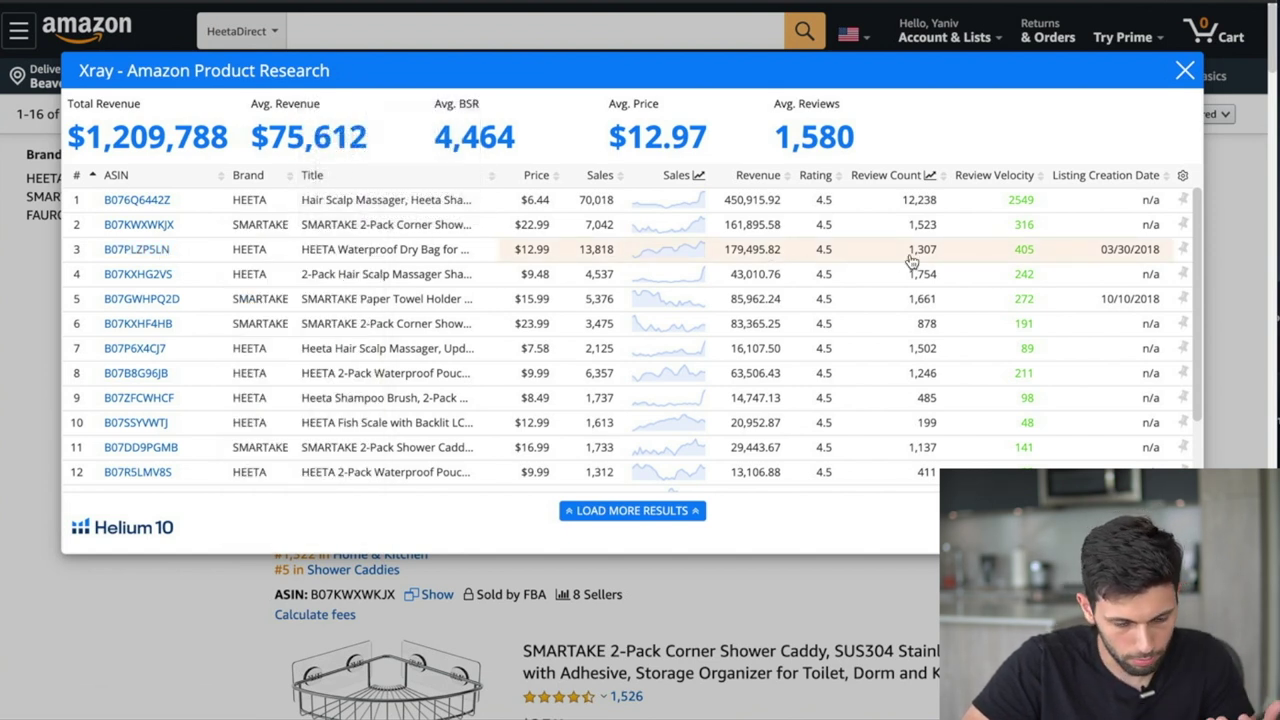
left_click(152, 252)
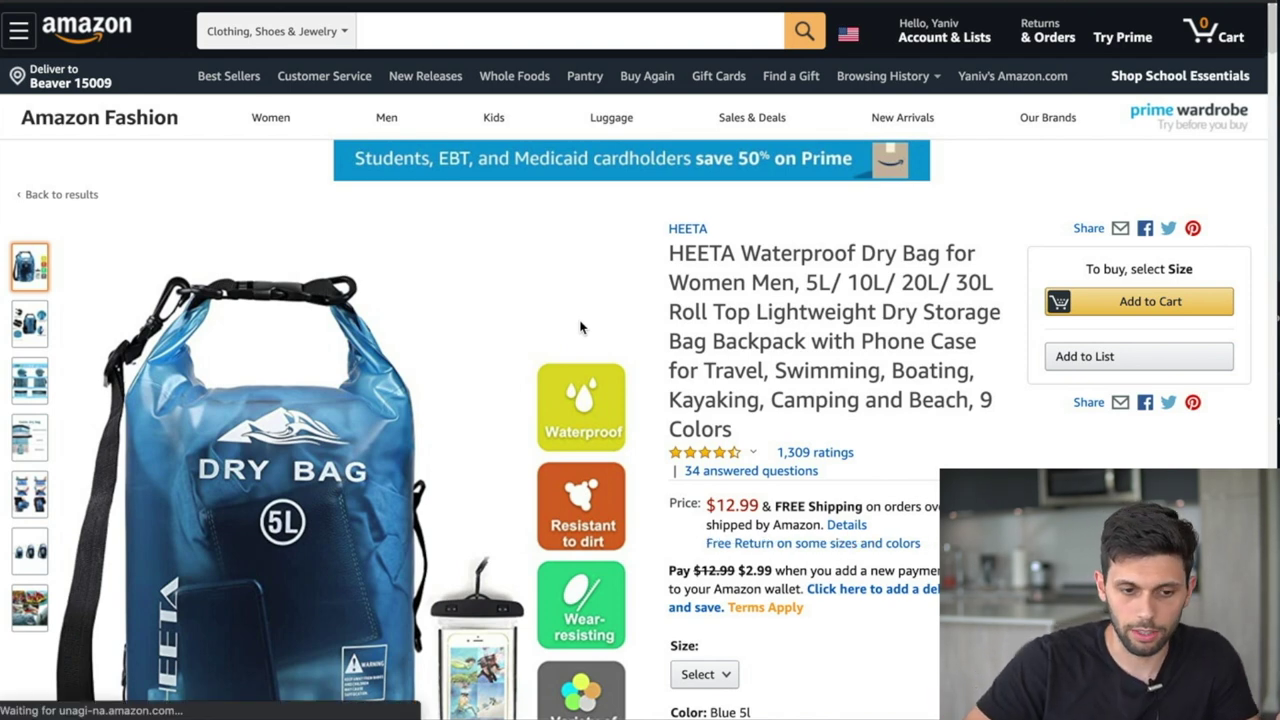
key("alt+Left")
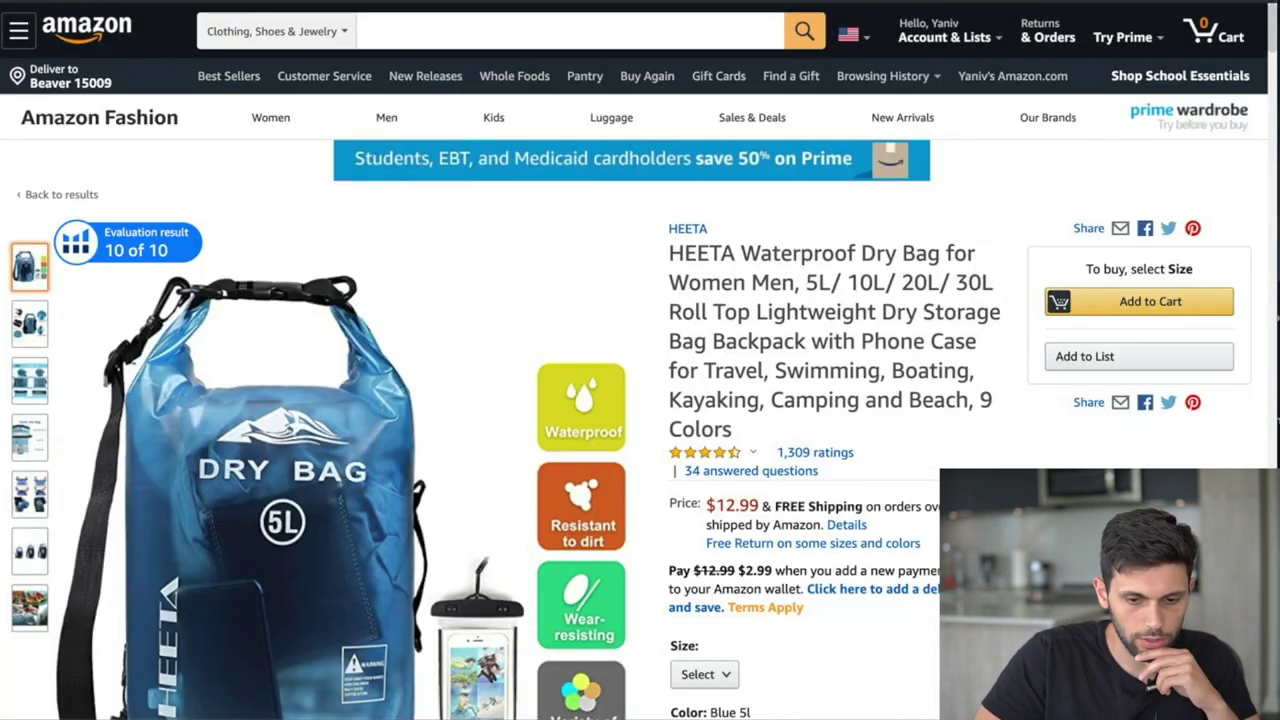
scroll(509, 488, "down", 1)
scroll(509, 488, "up", 1)
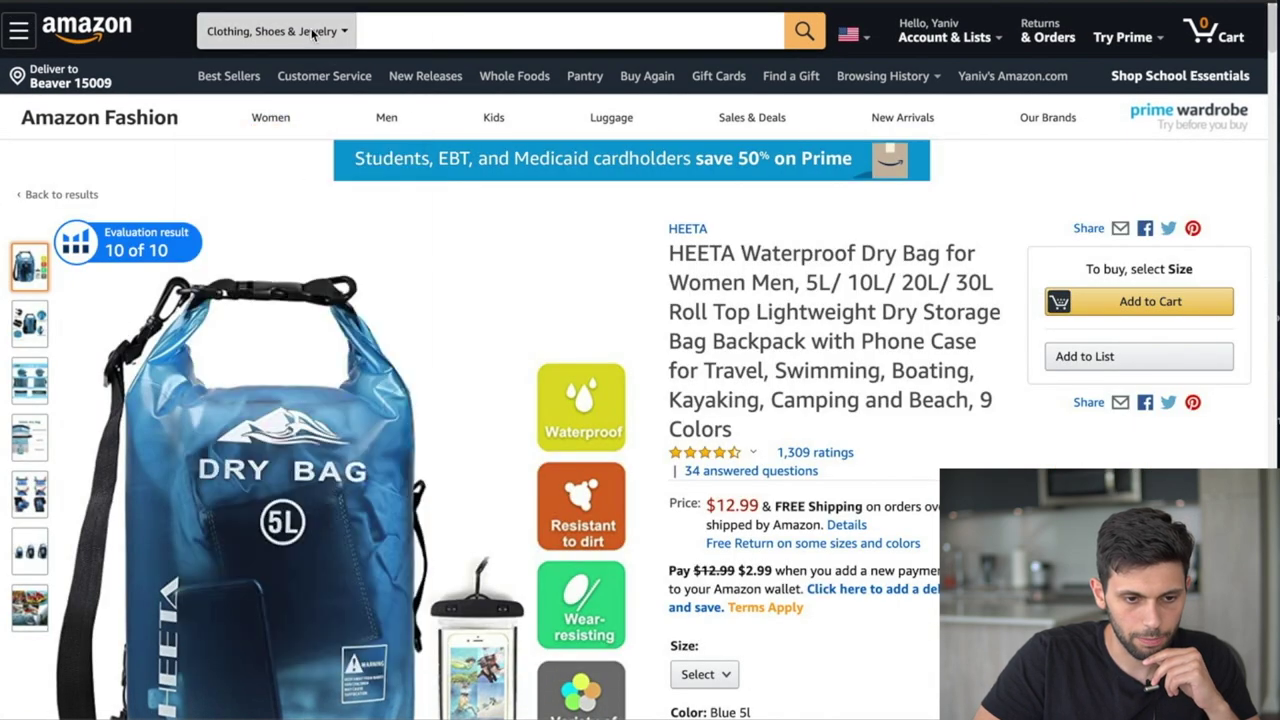
- Search Amazon across all departments for "waterproof dry bags" and skim the first results
left_click(272, 31)
key("Escape")
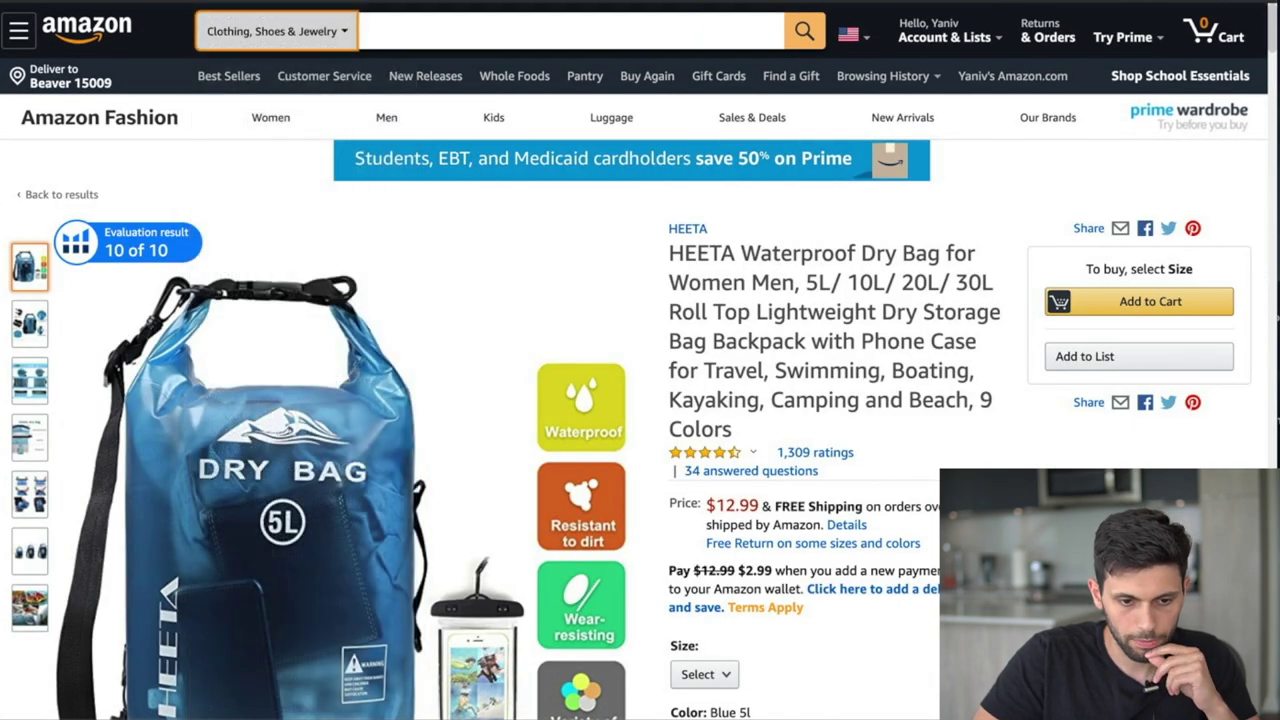
left_click(381, 40)
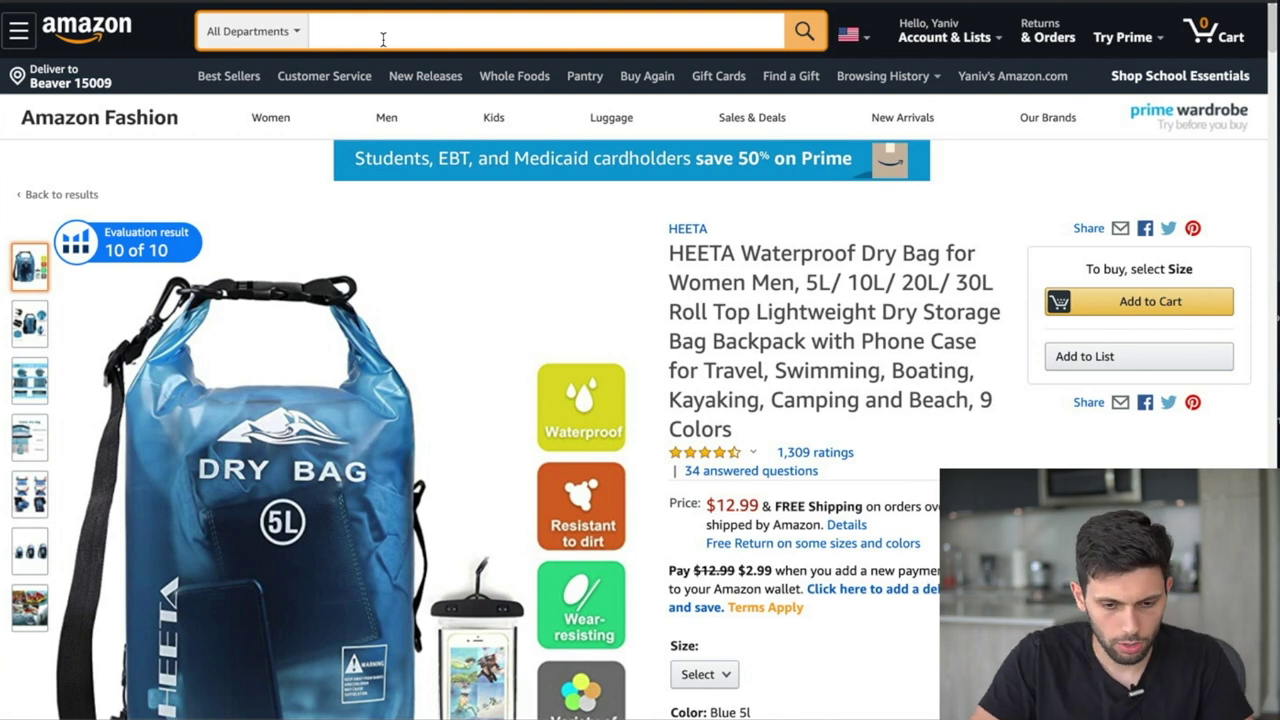
type("wate")
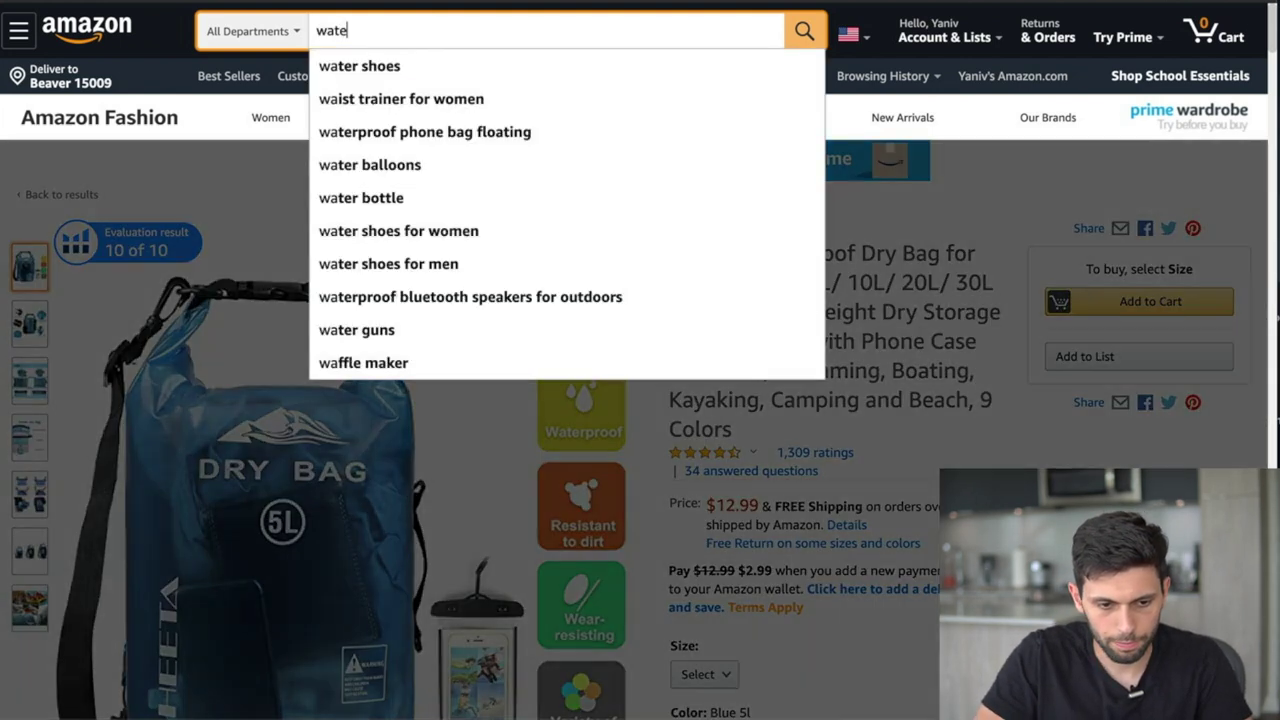
type("rproof dry bags")
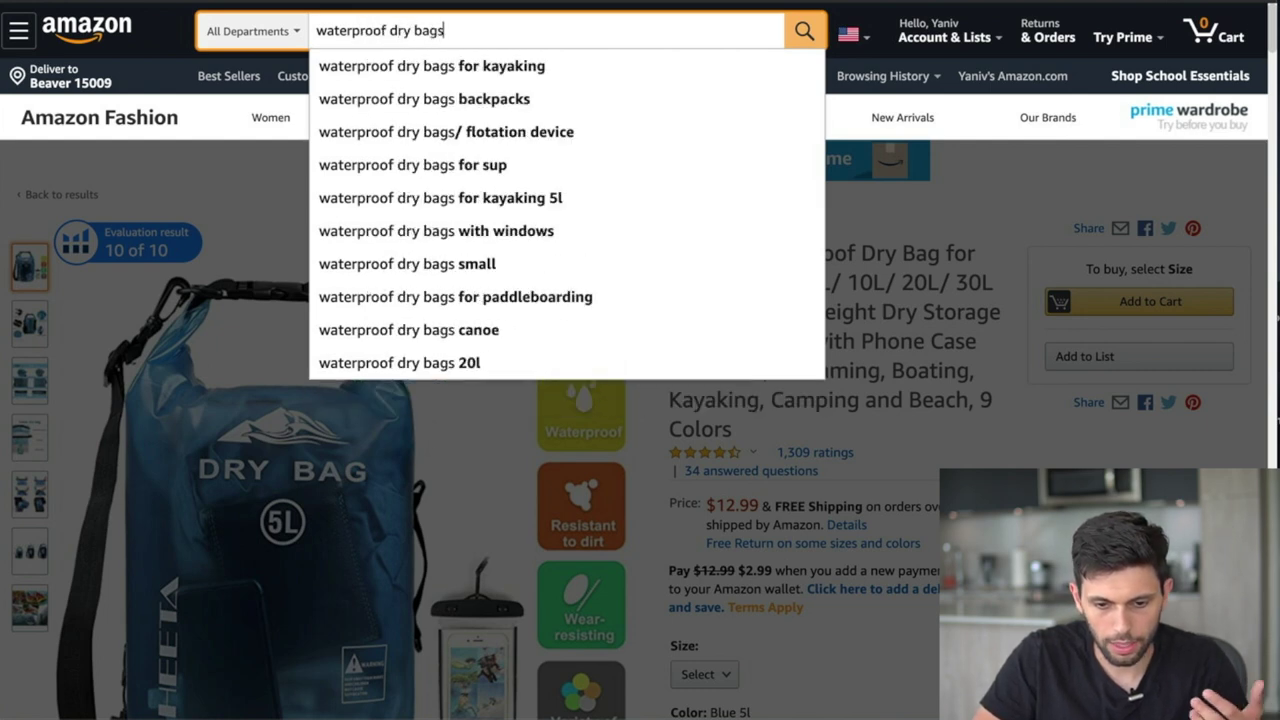
key("Return")
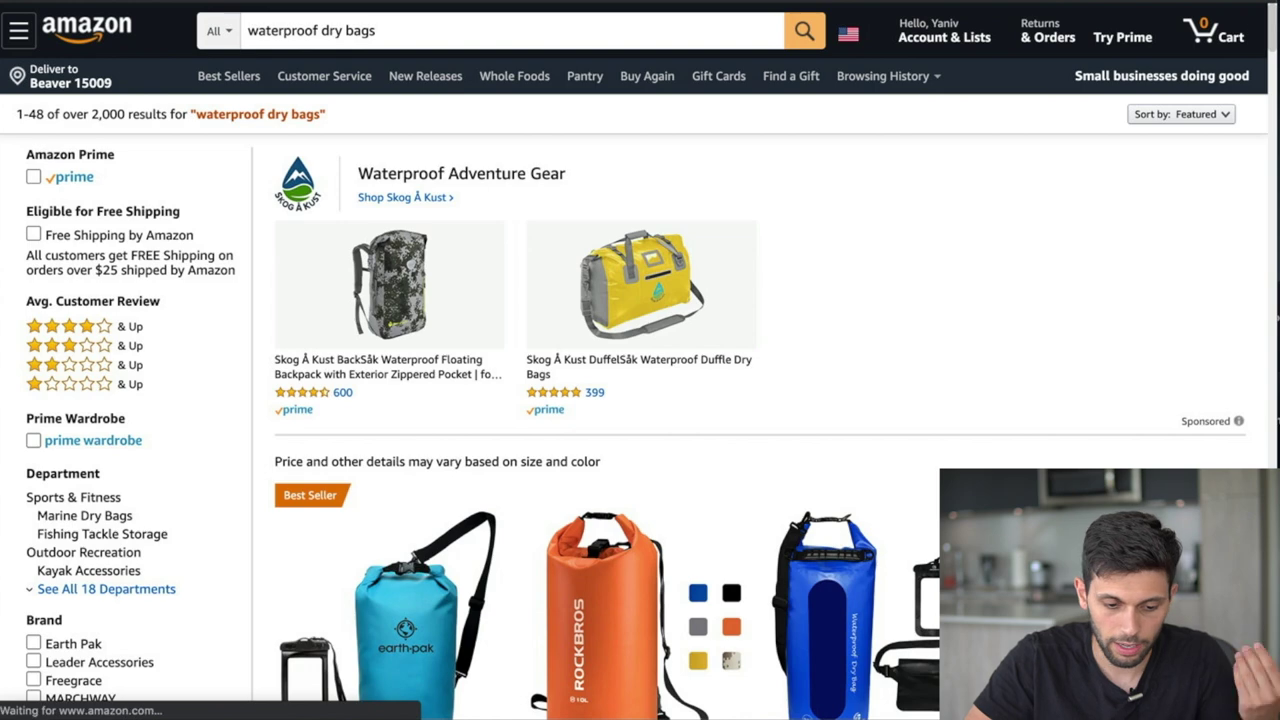
scroll(663, 380, "down", 5)
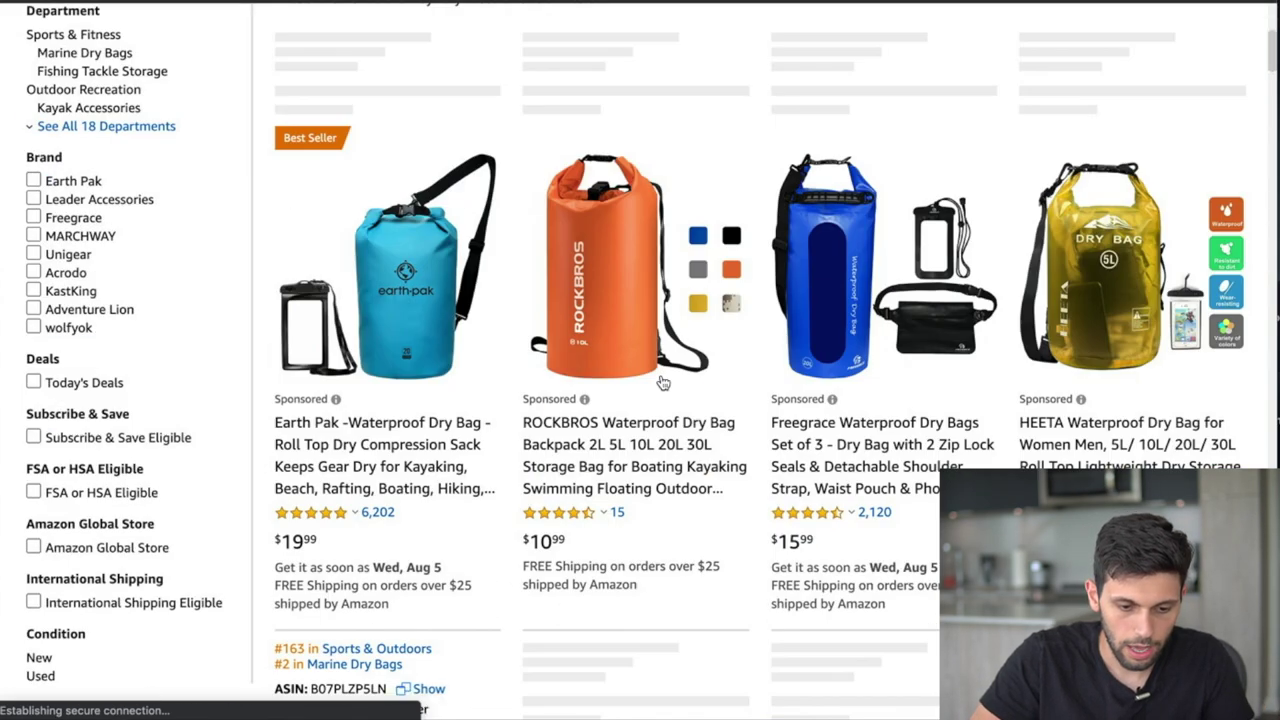
scroll(660, 380, "up", 5)
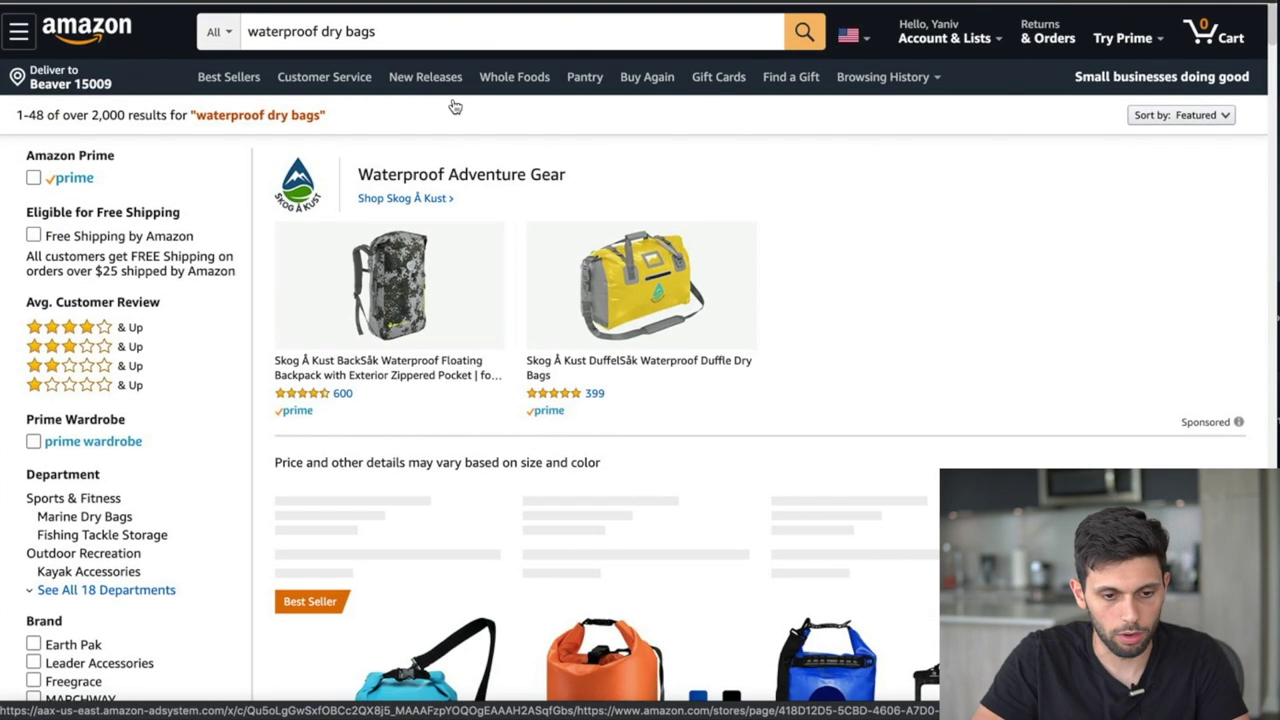
- Narrow the search to the suggested phrase "waterproof dry bags for kayaking" and compare the listings' brands, prices, reviews and category ranks
left_click(425, 35)
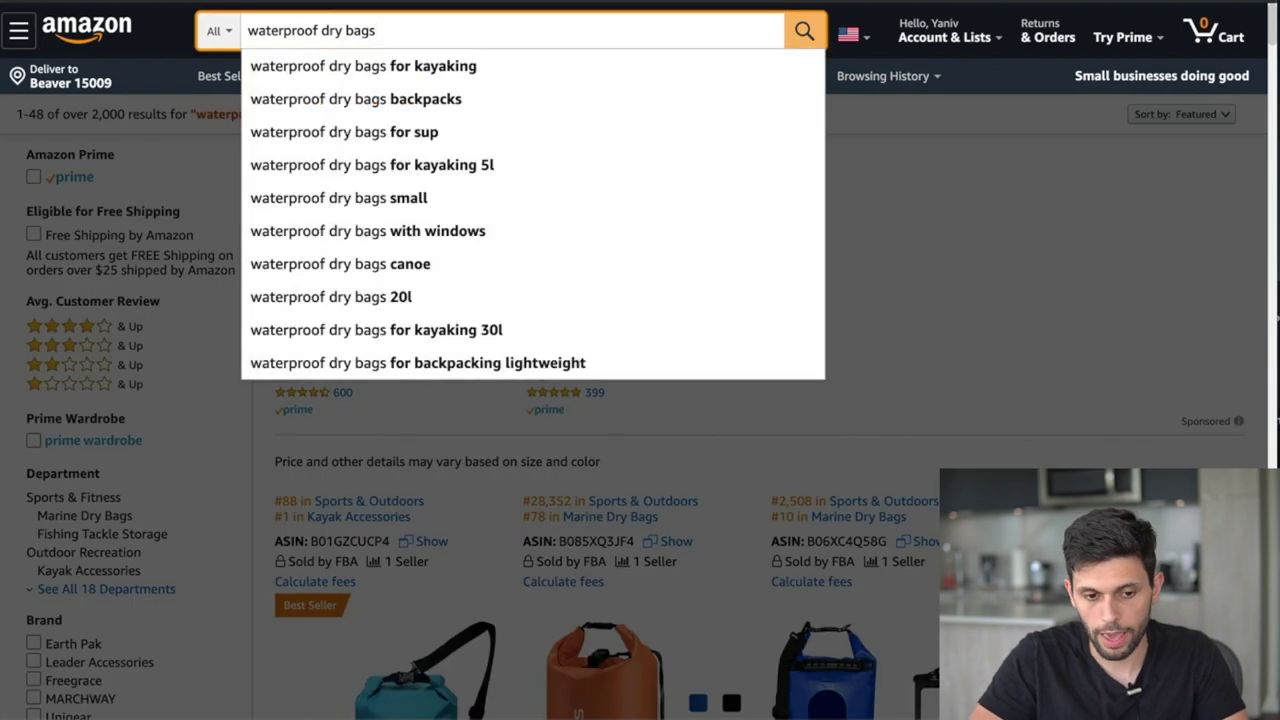
left_click(428, 65)
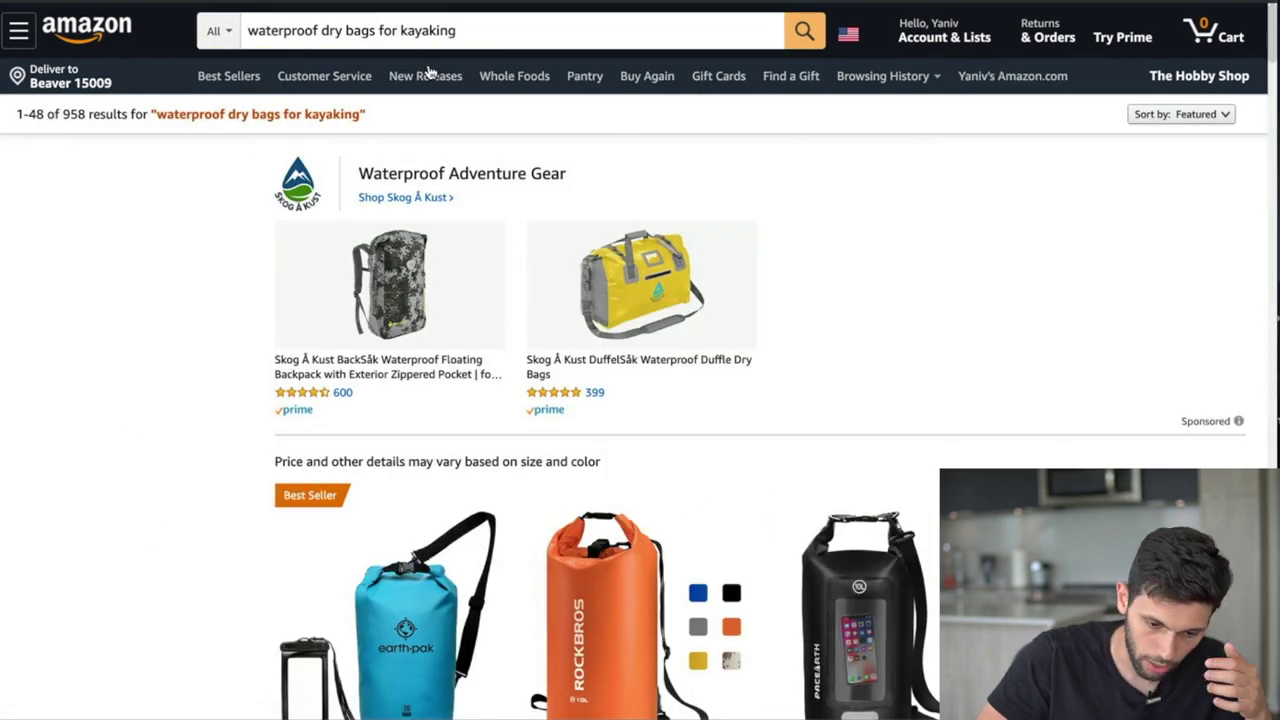
scroll(495, 306, "down", 3)
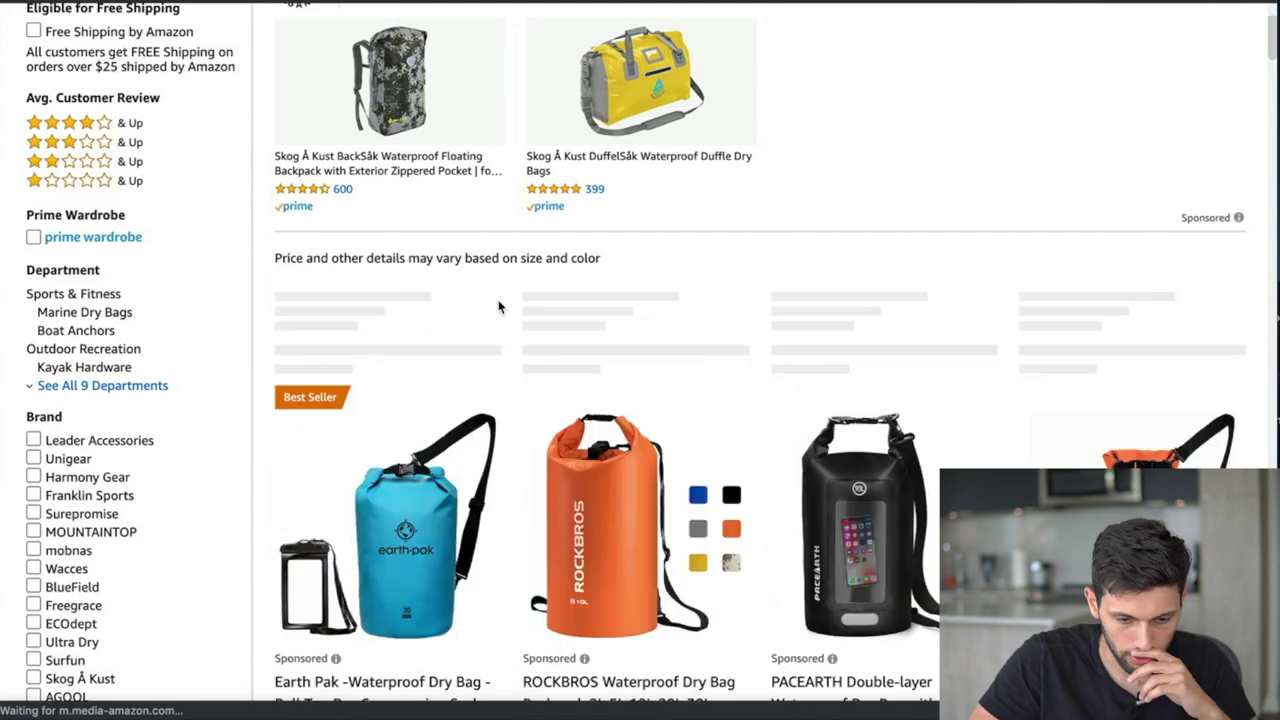
scroll(499, 306, "down", 5)
scroll(499, 306, "up", 2)
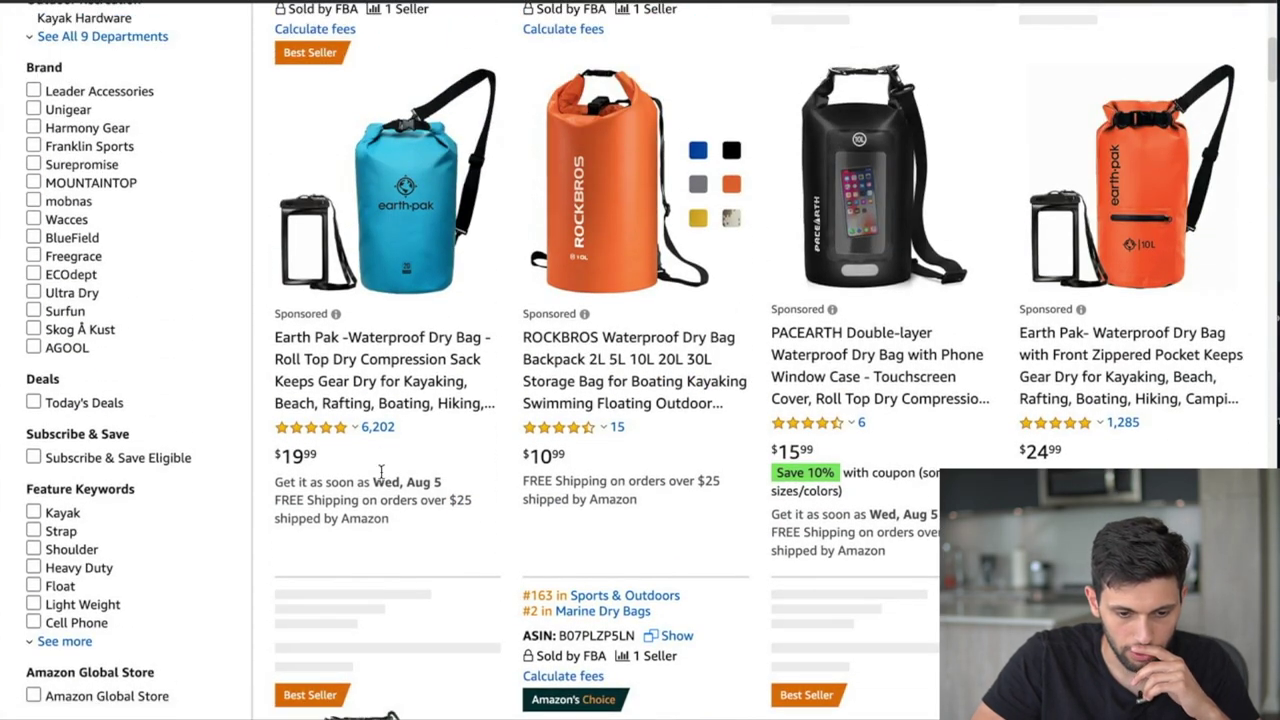
scroll(499, 306, "up", 1)
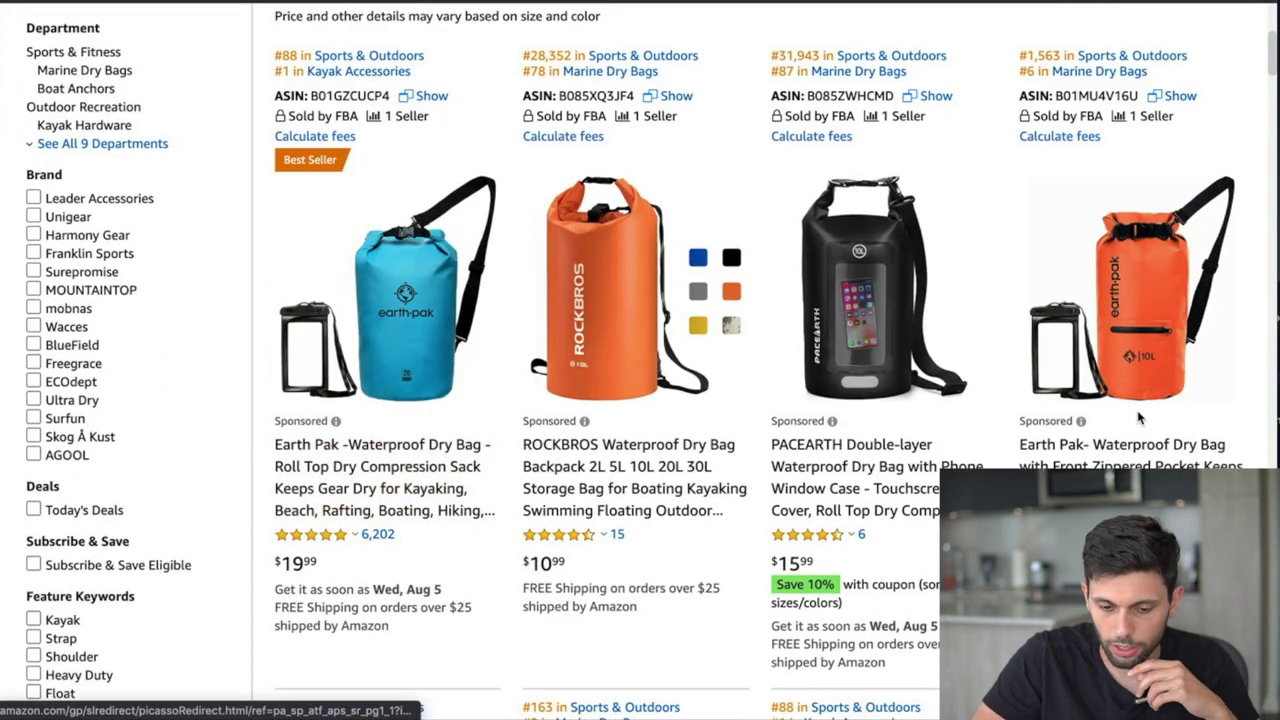
scroll(1140, 419, "down", 7)
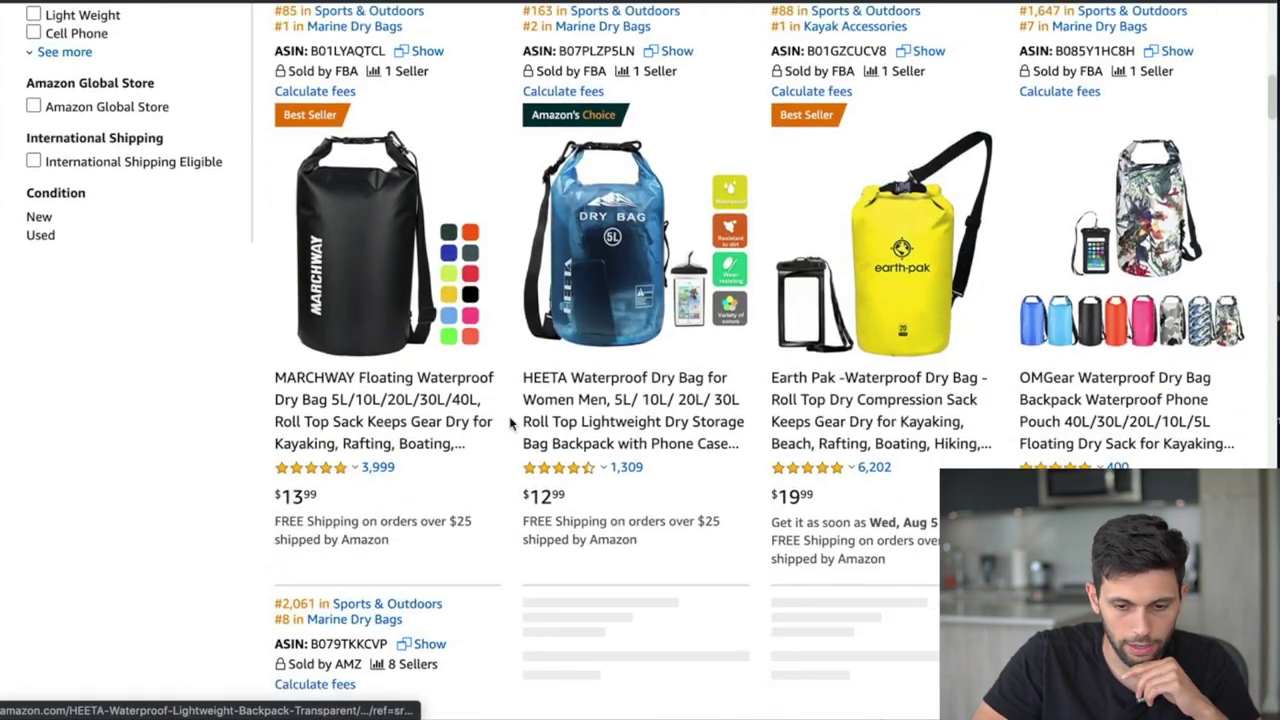
scroll(500, 468, "up", 1)
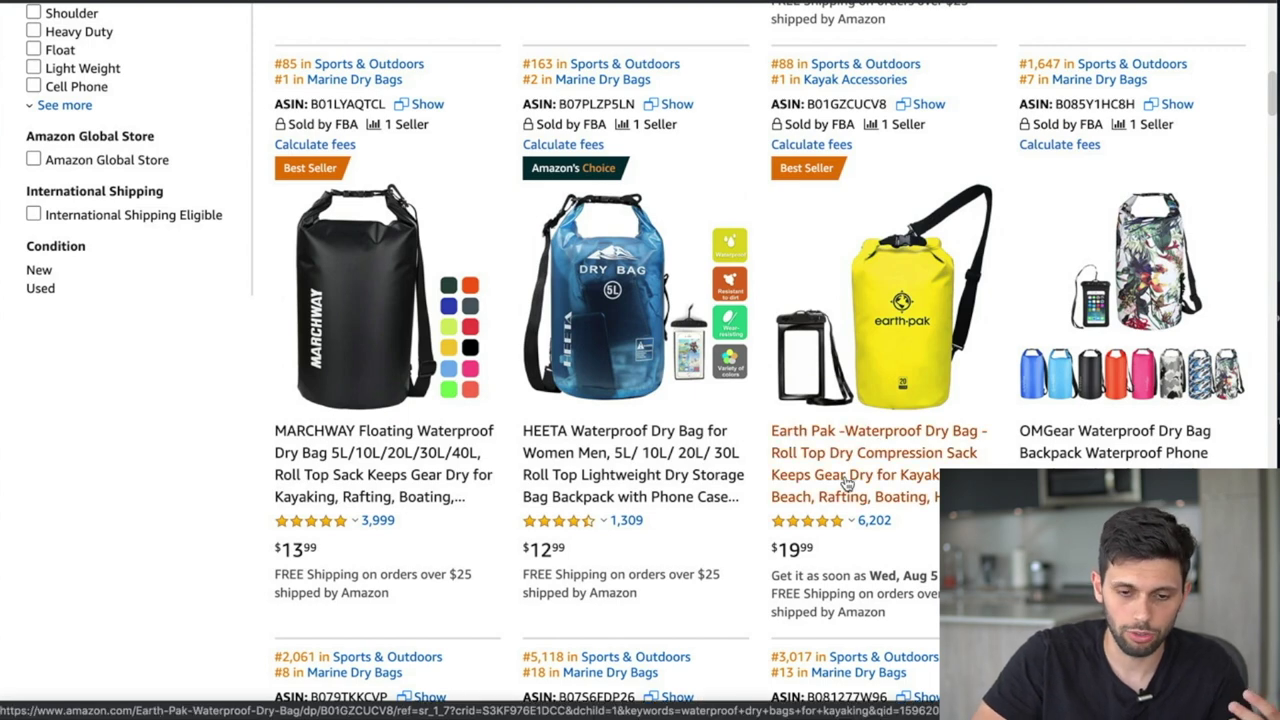
- Copy the search phrase "waterproof dry bags for kayaking" from Amazon into Main Keyword cell A2 of the Product Validation Sheet in Google Sheets
key("ctrl+Tab")
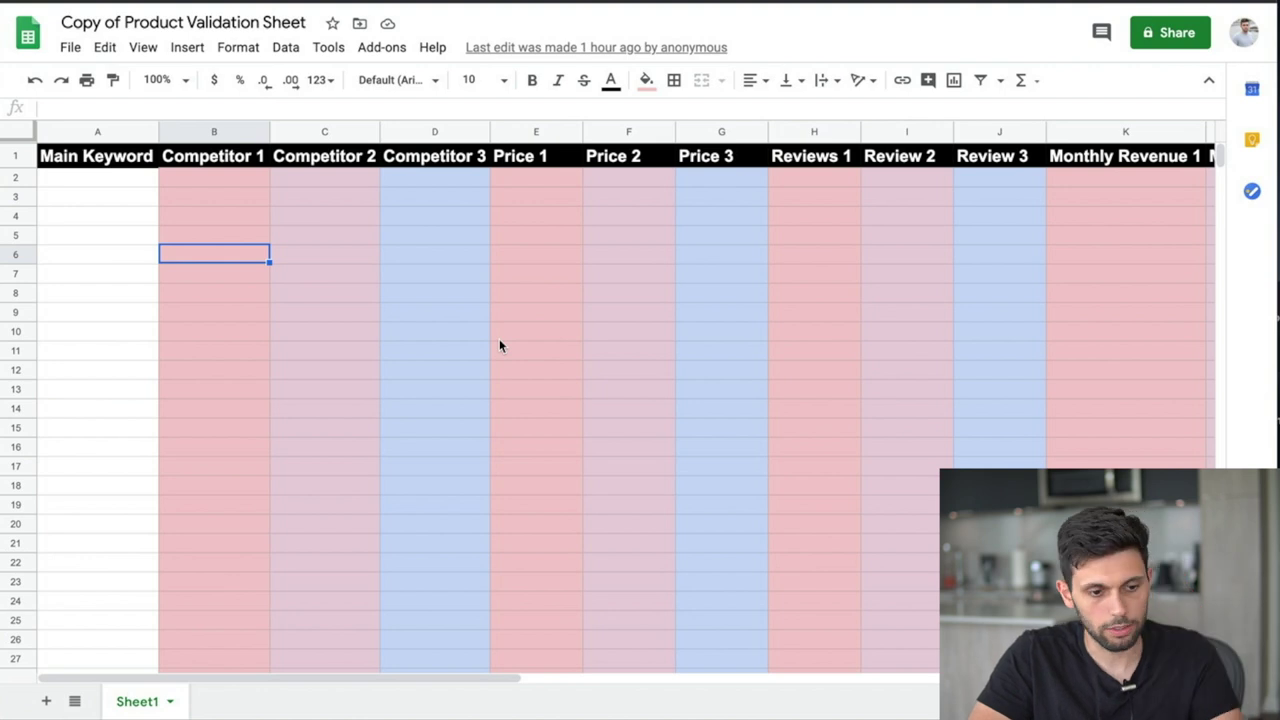
double_click(77, 176)
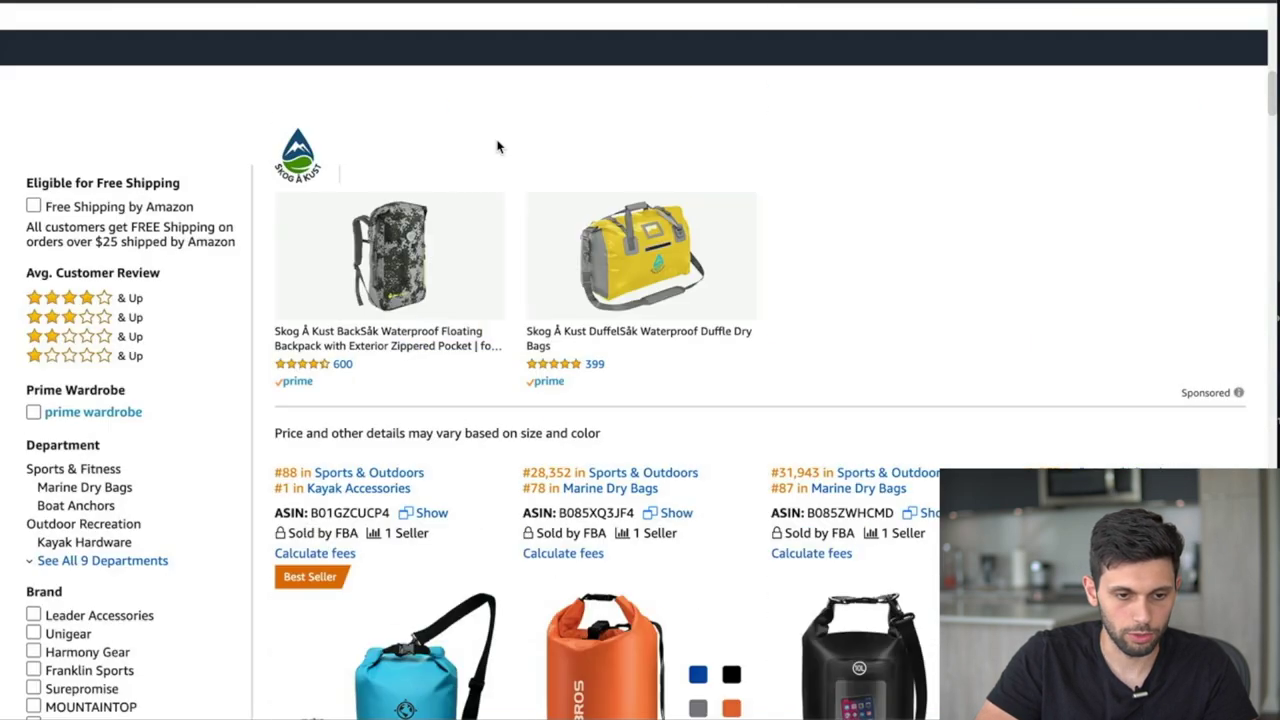
scroll(497, 143, "up", 2)
triple_click(476, 32)
double_click(476, 32)
triple_click(476, 32)
key("ctrl+c")
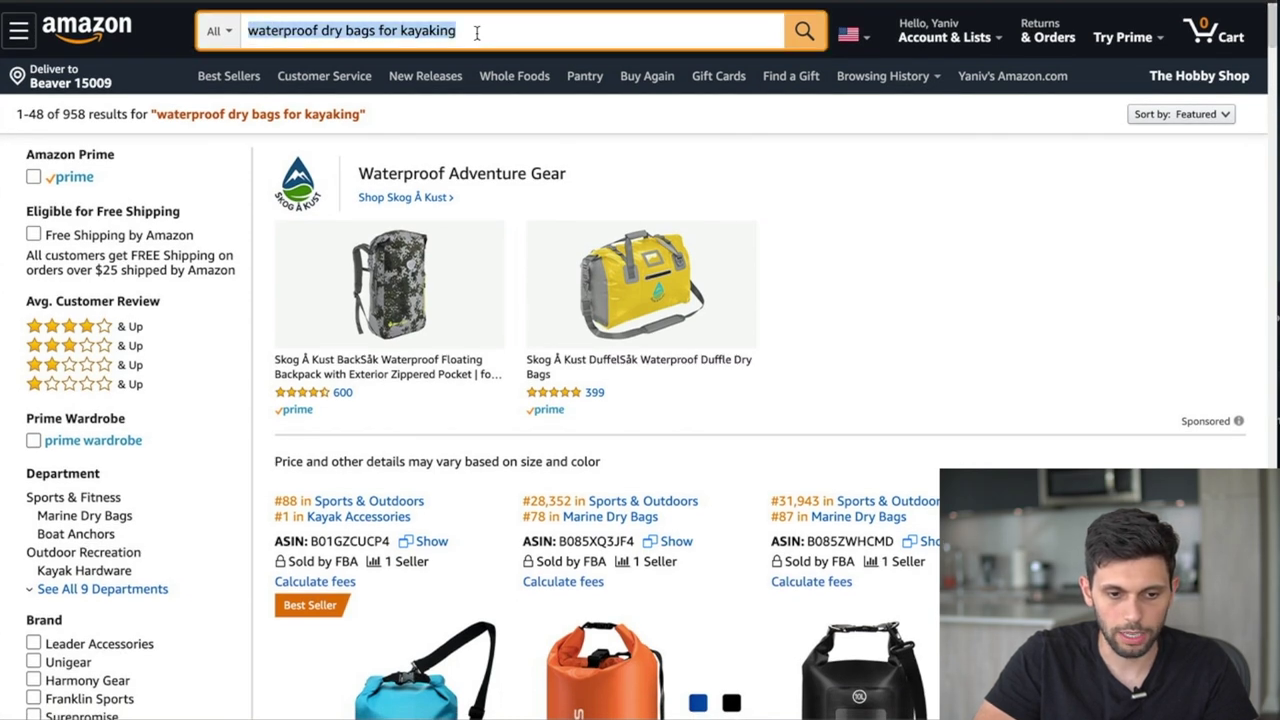
key("ctrl+Tab")
key("ctrl+Tab")
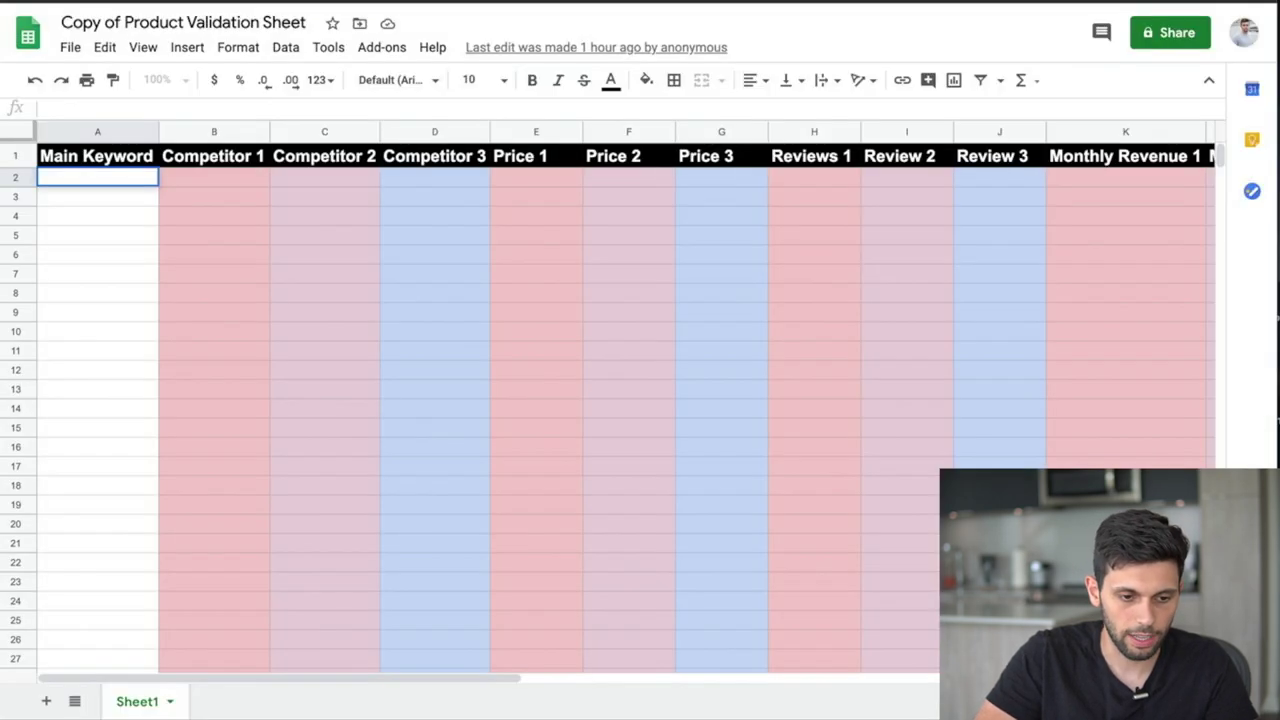
key("ctrl+v")
left_click(150, 252)
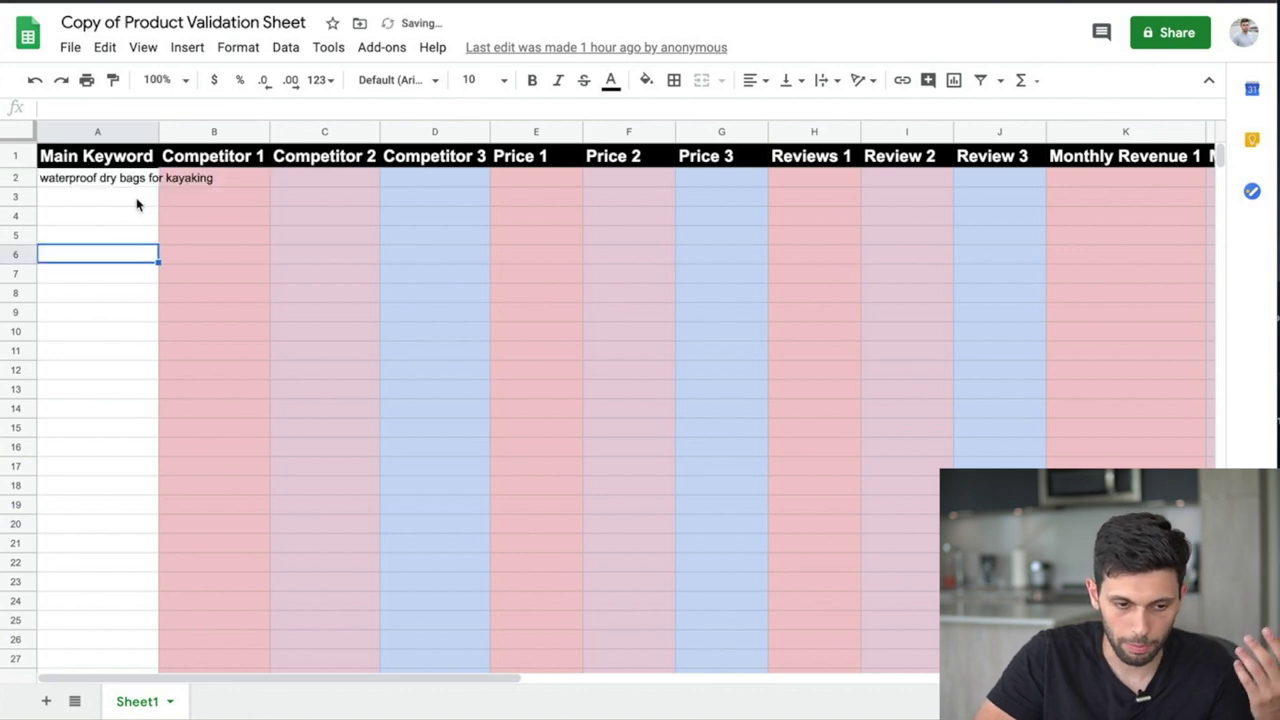
- Copy the MARCHWAY floating dry bag's listing link from the Amazon results into Competitor 1 cell B2 of the validation sheet
left_click(234, 177)
key("ctrl+Tab")
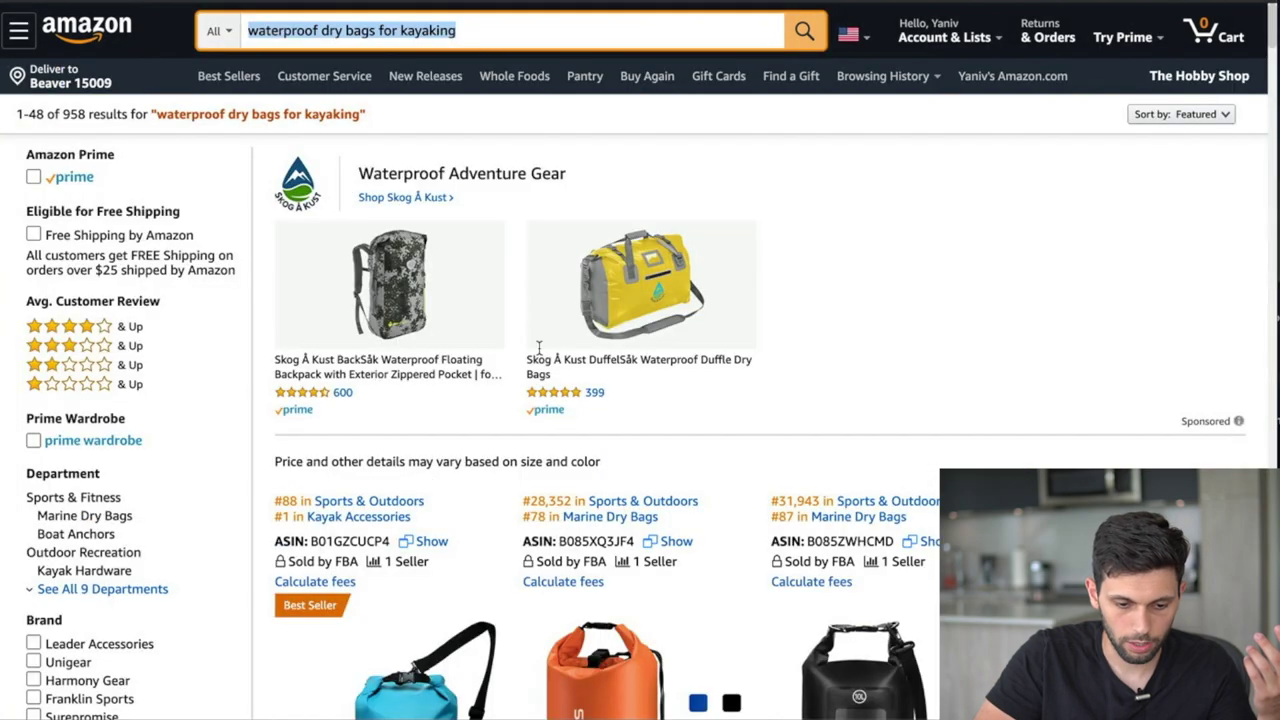
scroll(538, 350, "down", 10)
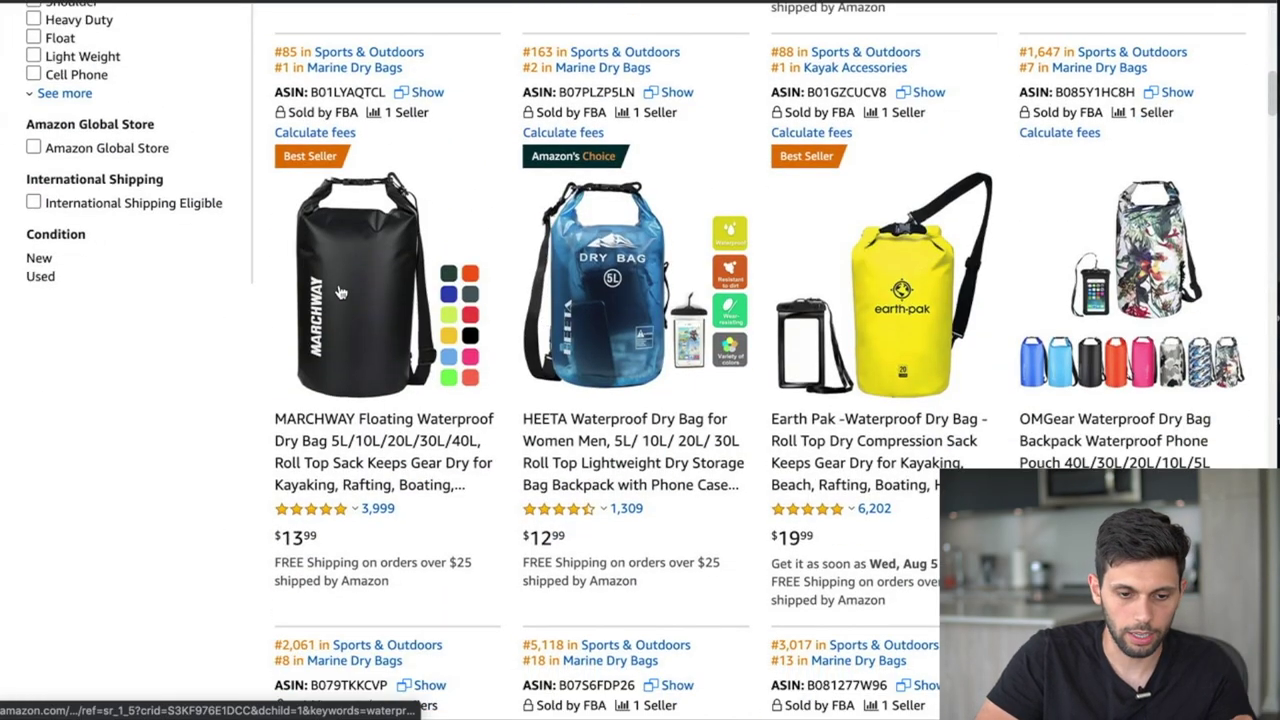
left_click(378, 313)
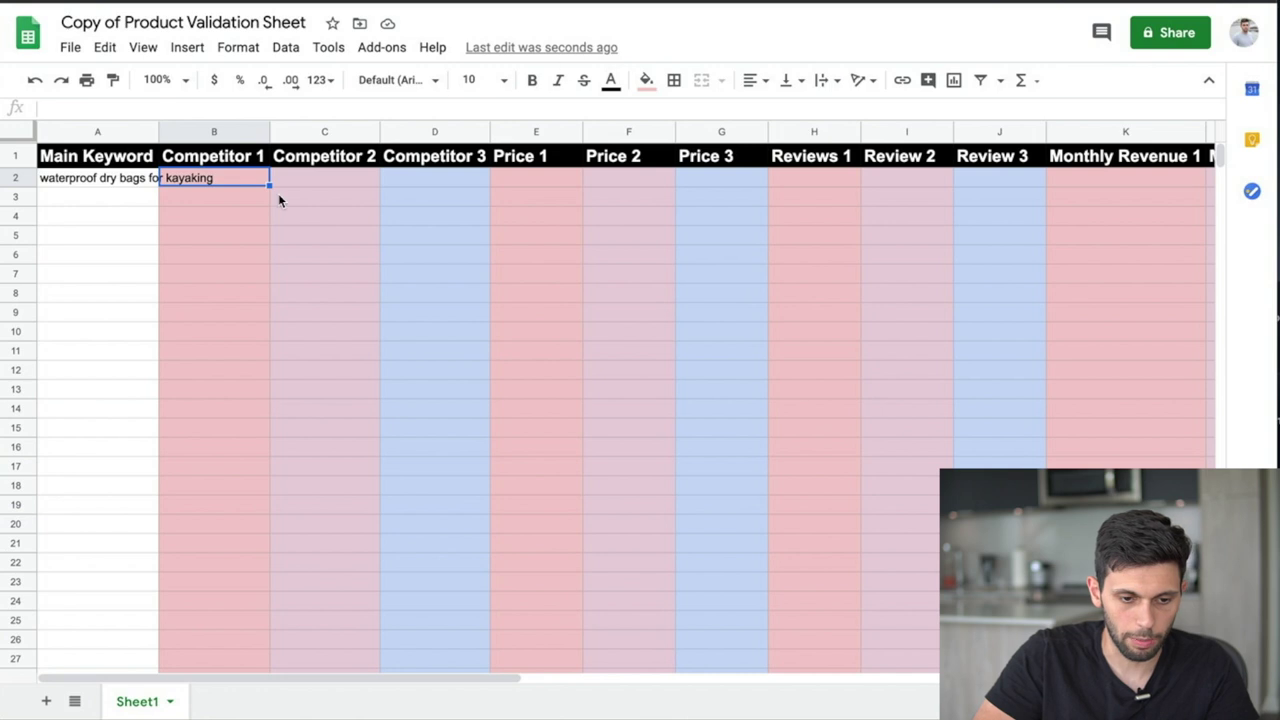
left_click(328, 164)
left_click(228, 177)
key("ctrl+v")
left_click(238, 235)
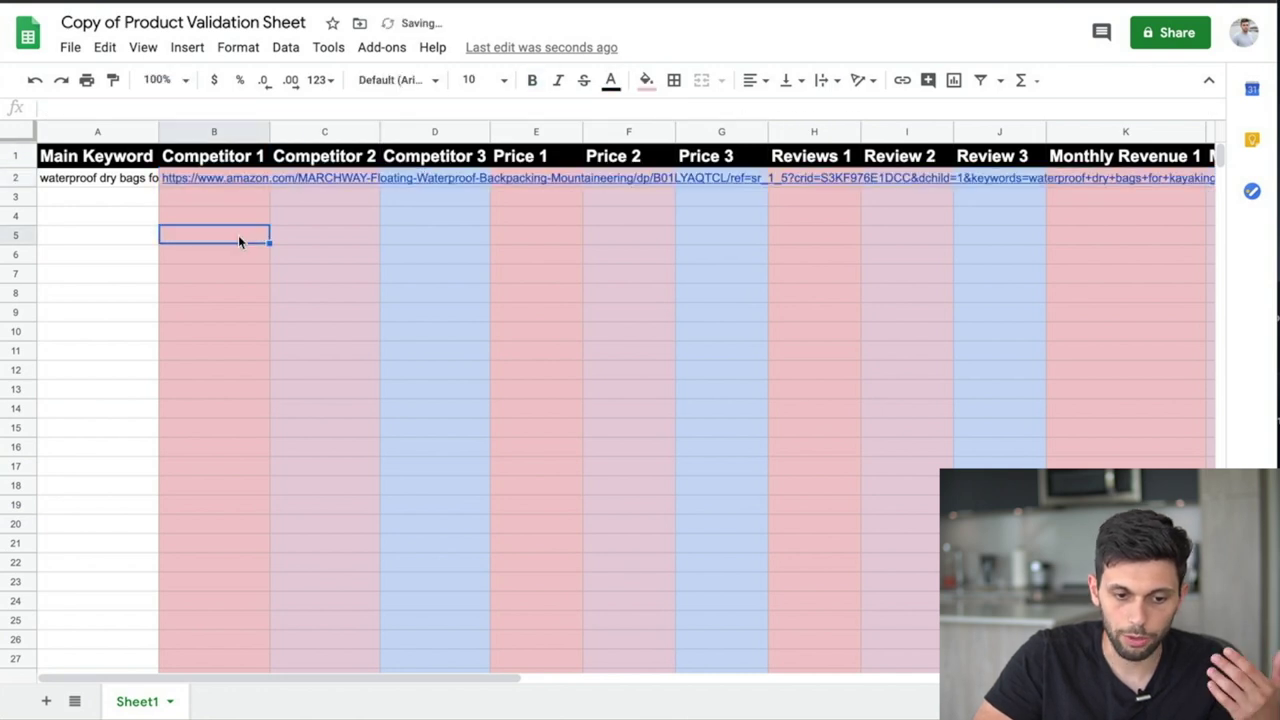
- Delete the MARCHWAY listing link from Competitor 1 cell B2
left_click(336, 161)
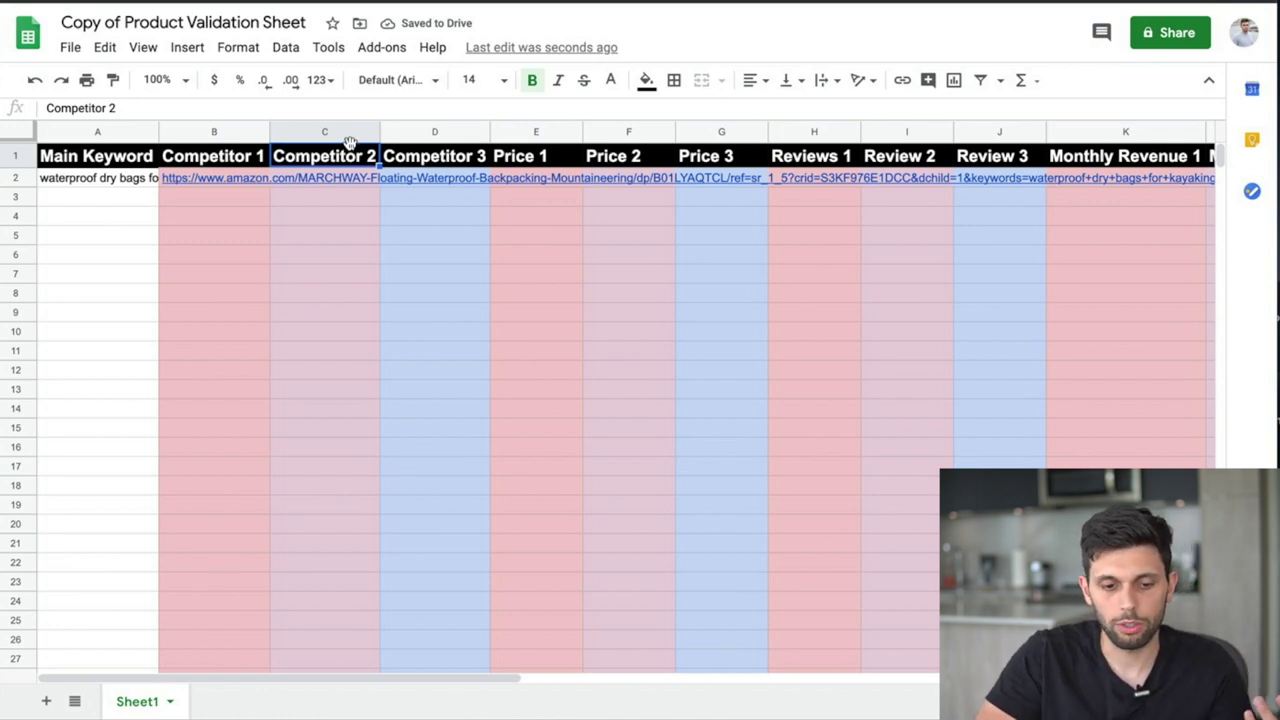
left_click(234, 182)
key("Delete")
left_click(237, 291)
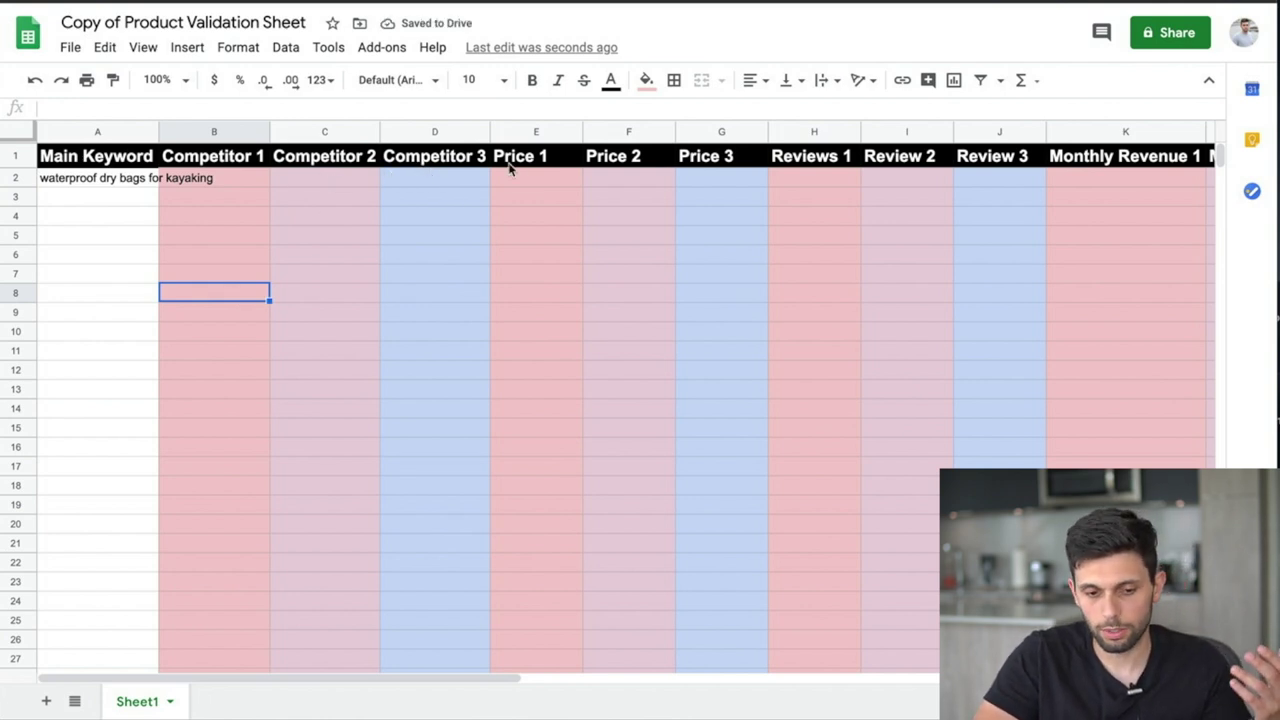
- Go through the sheet's price, review, monthly revenue, product cost, profit and ROI columns to see which data each keyword row needs
left_click(537, 180)
left_click(617, 177)
left_click(744, 181)
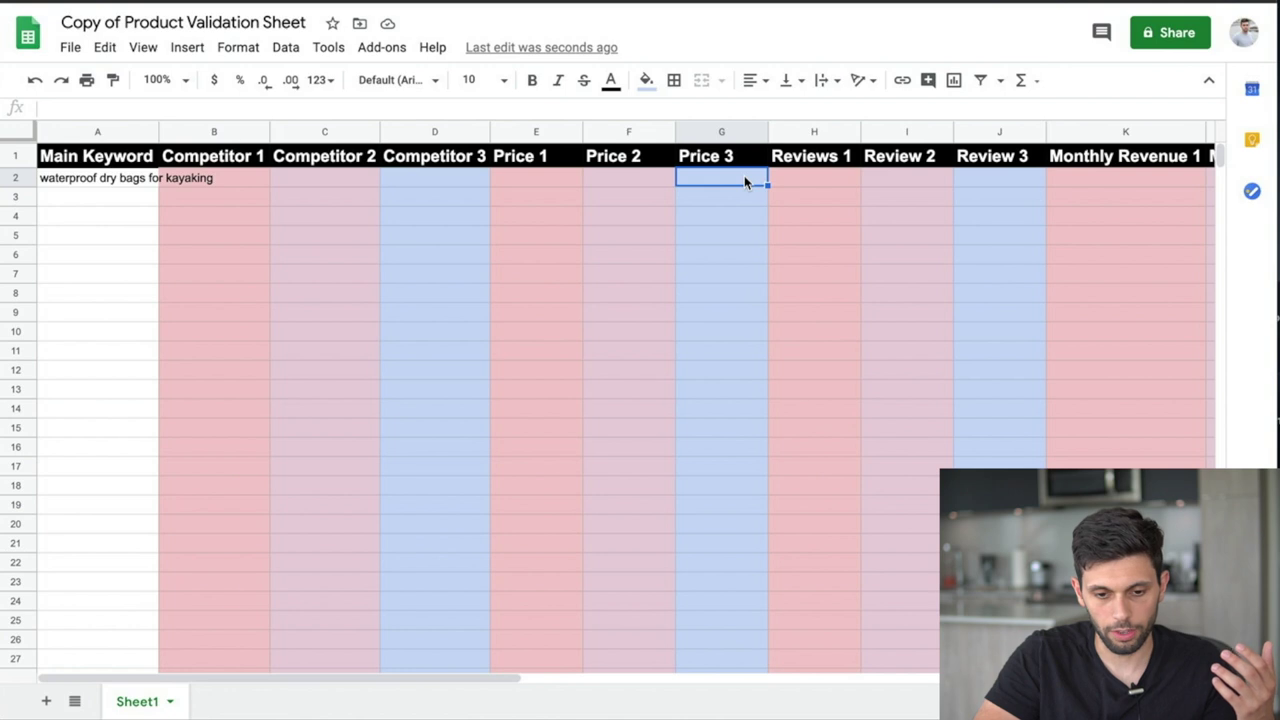
left_click(808, 180)
left_click(903, 183)
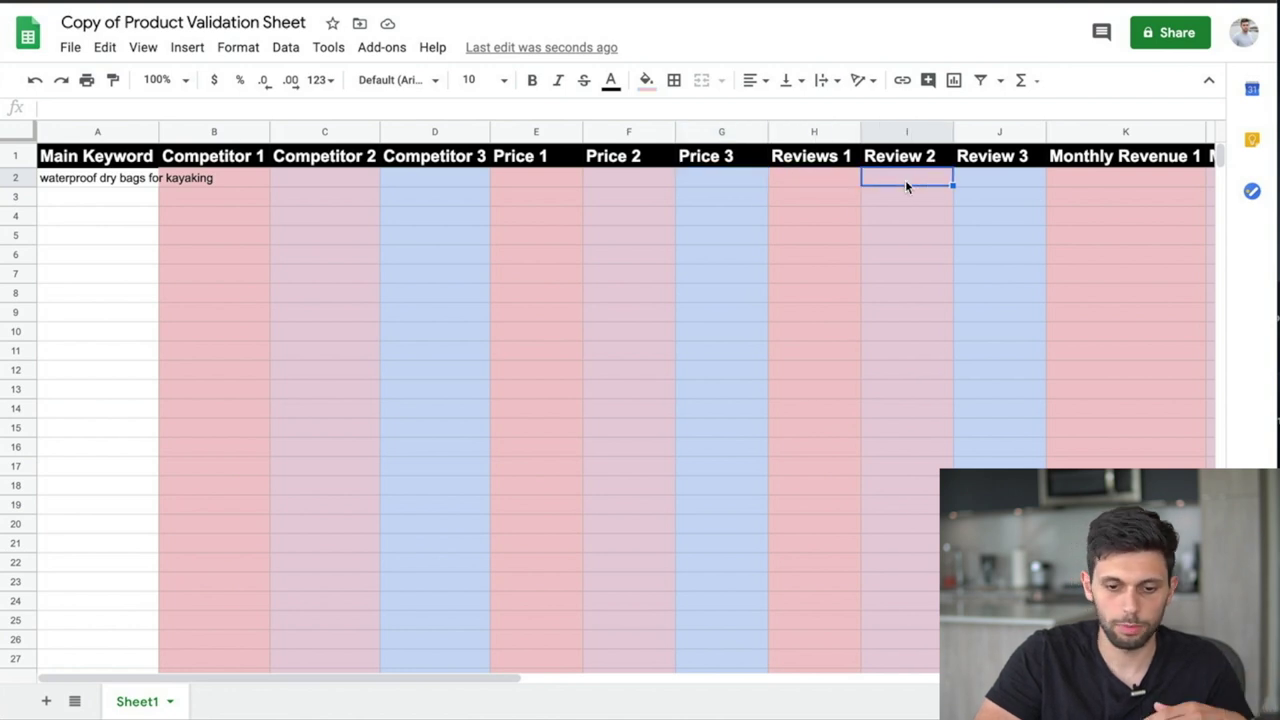
left_click(1038, 184)
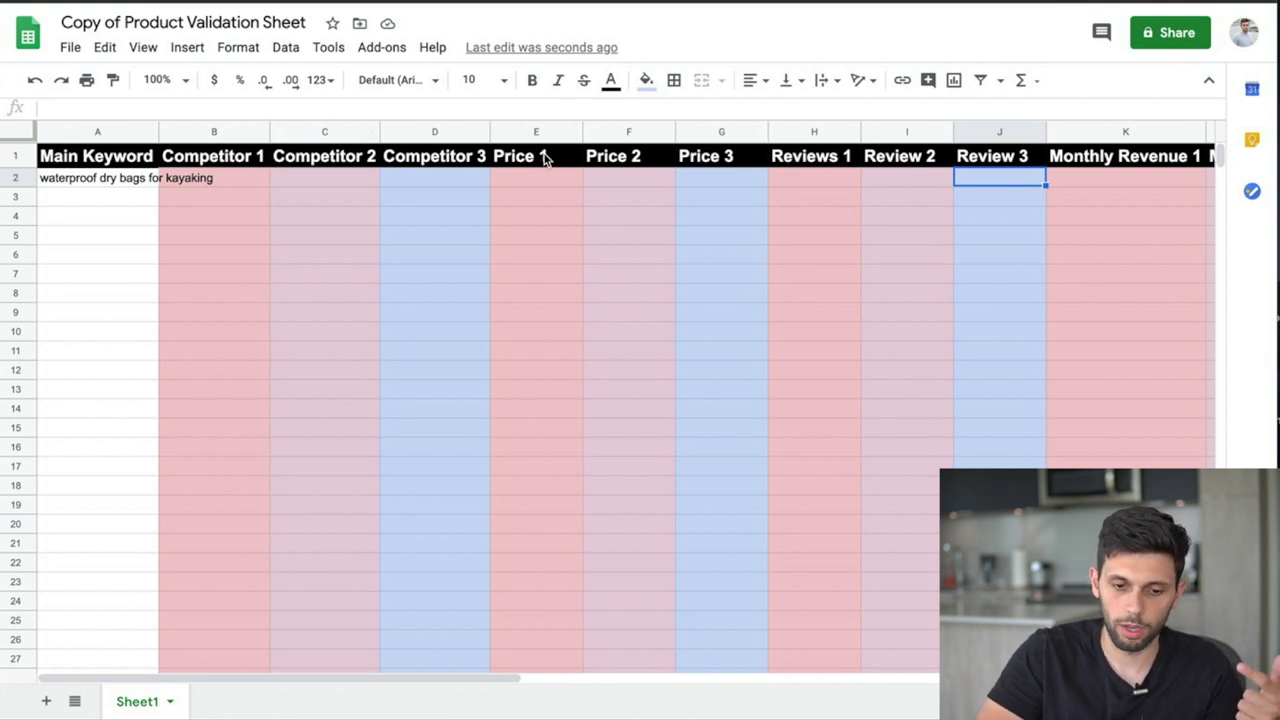
scroll(860, 189, "right", 3)
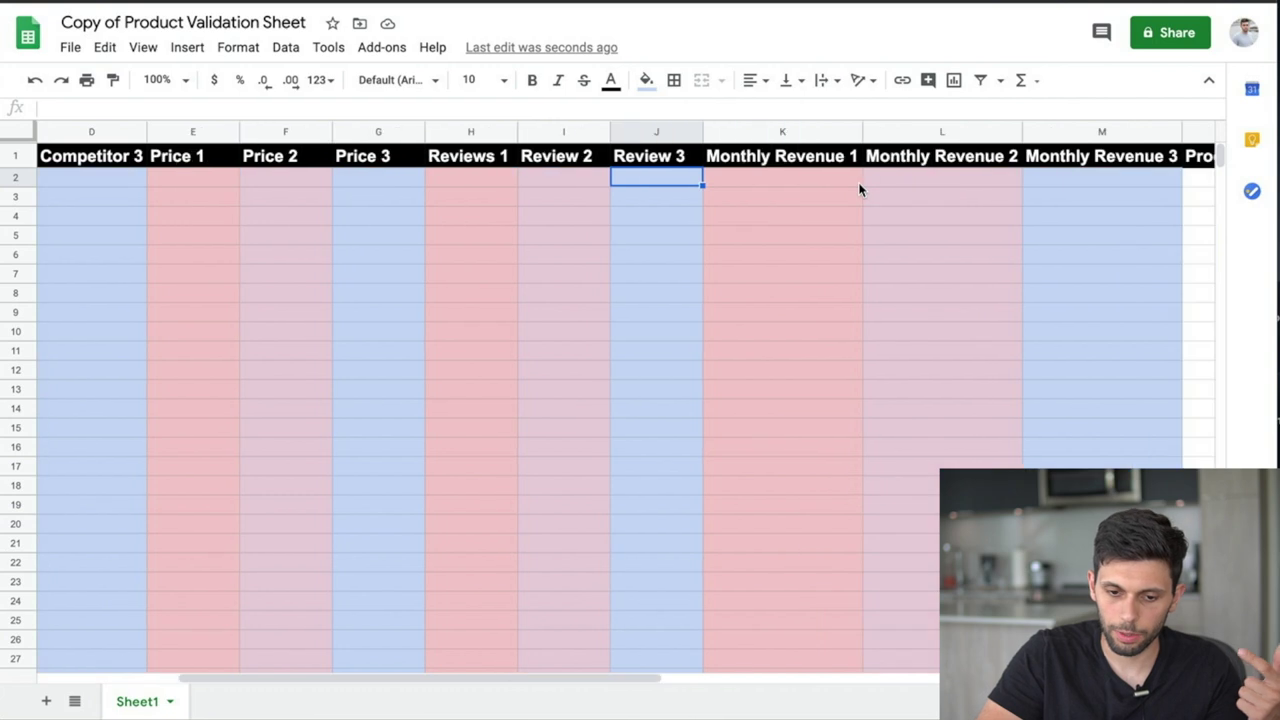
left_click(810, 178)
scroll(807, 175, "right", 2)
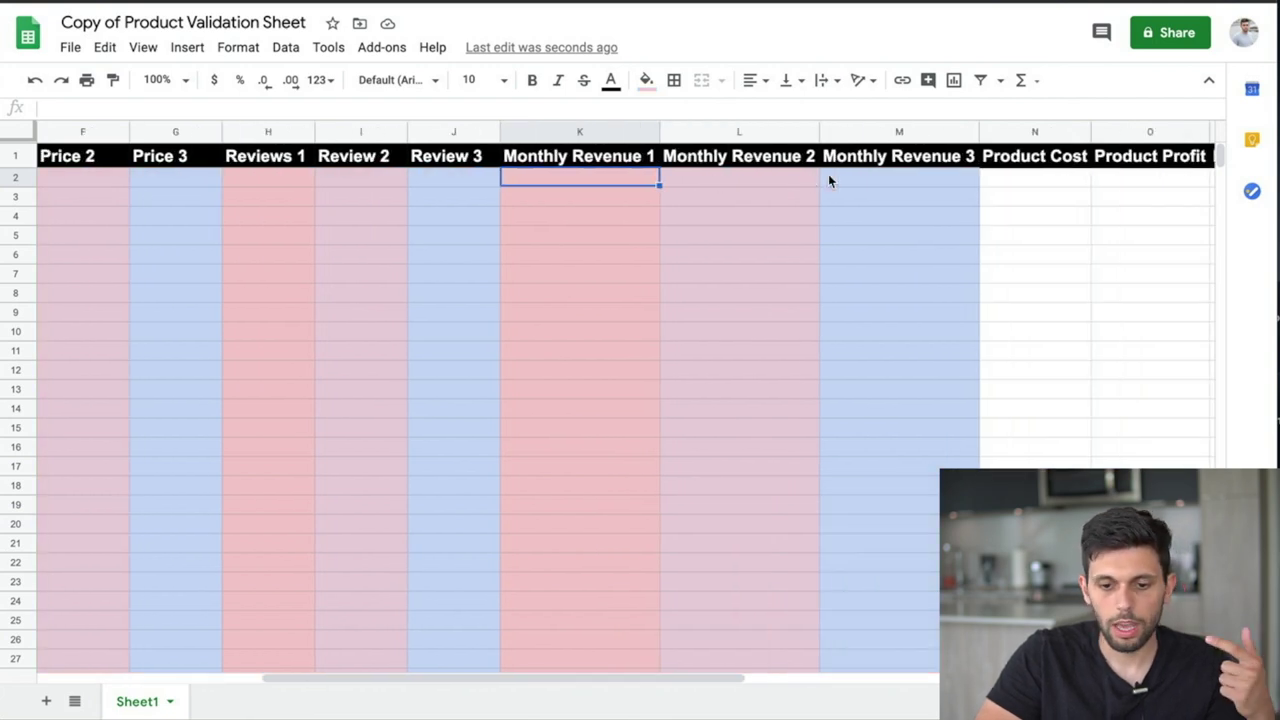
scroll(828, 178, "right", 1)
scroll(906, 180, "right", 1)
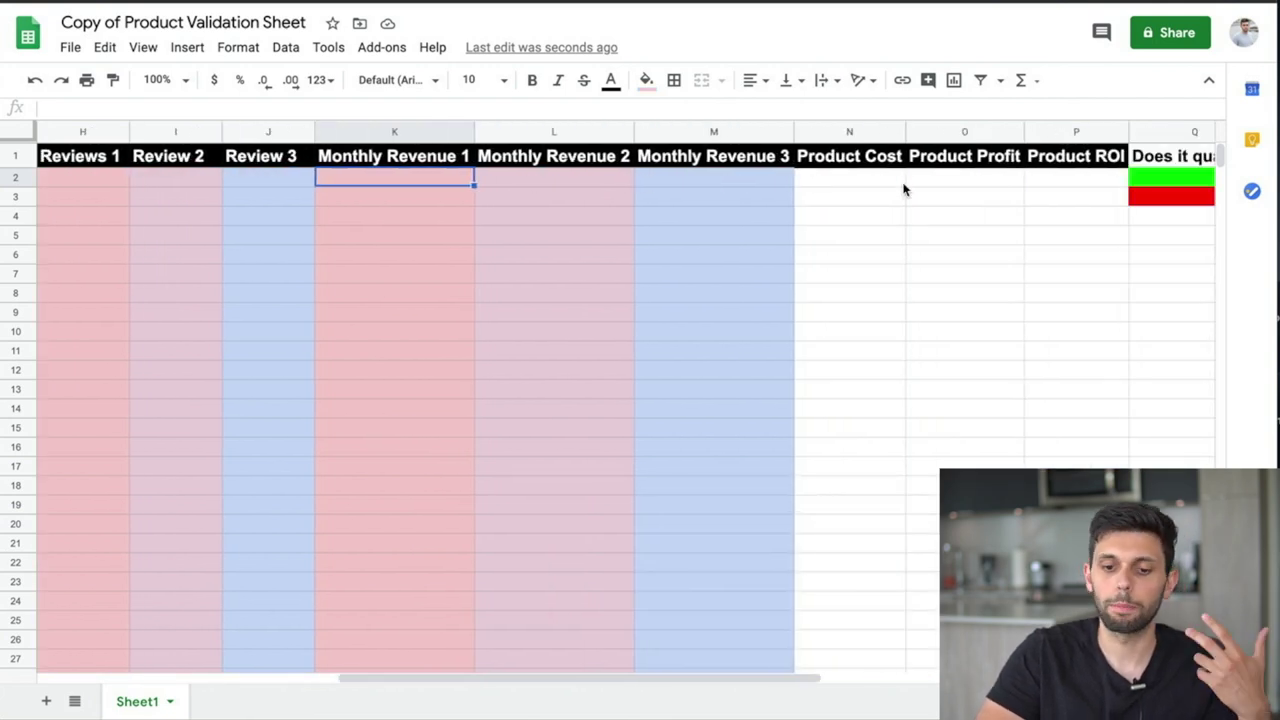
- Review the sheet's product cost, profit, ROI and qualification columns, and select the product research system's criterion on competitor reviews
left_click(853, 184)
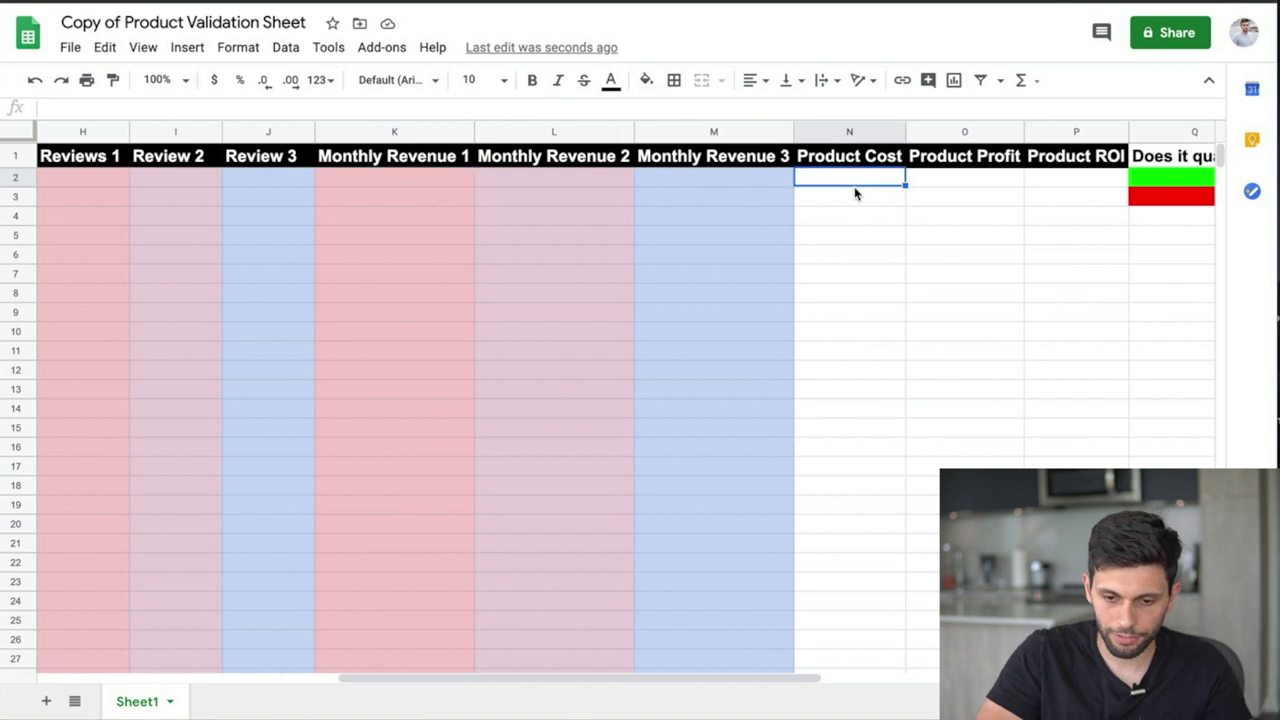
left_click(976, 184)
left_click(1055, 184)
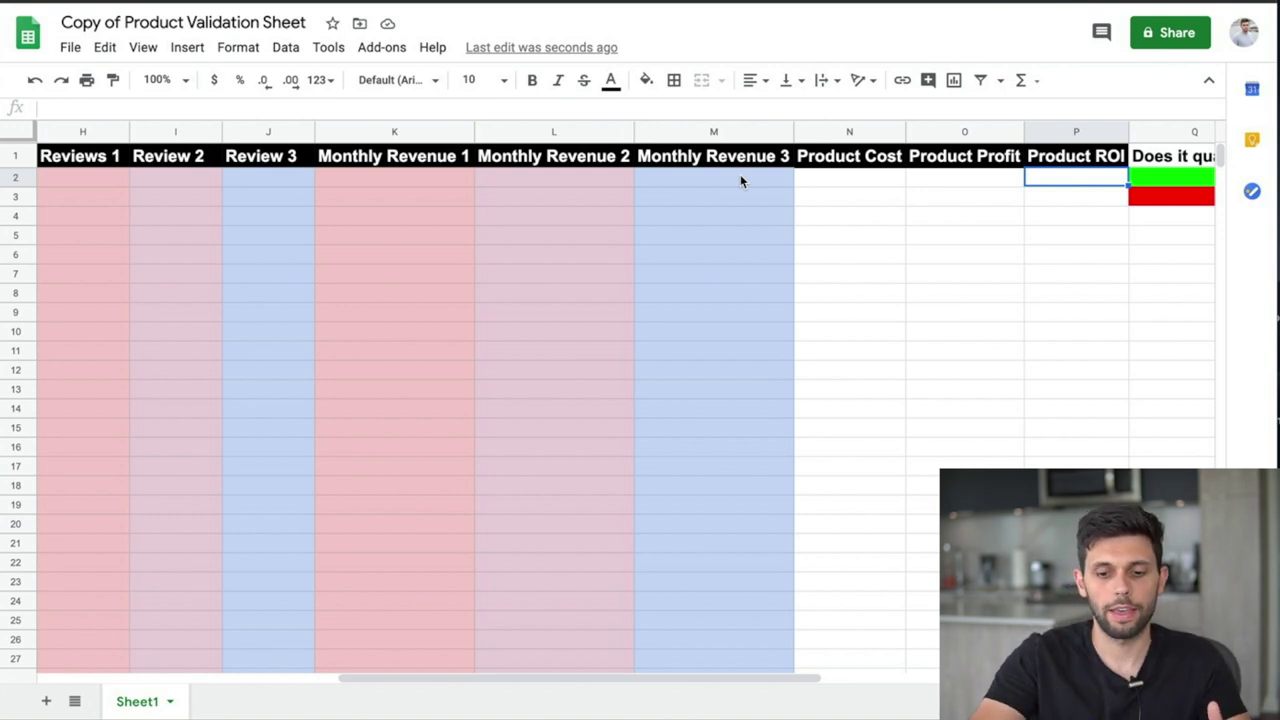
scroll(740, 181, "right", 2)
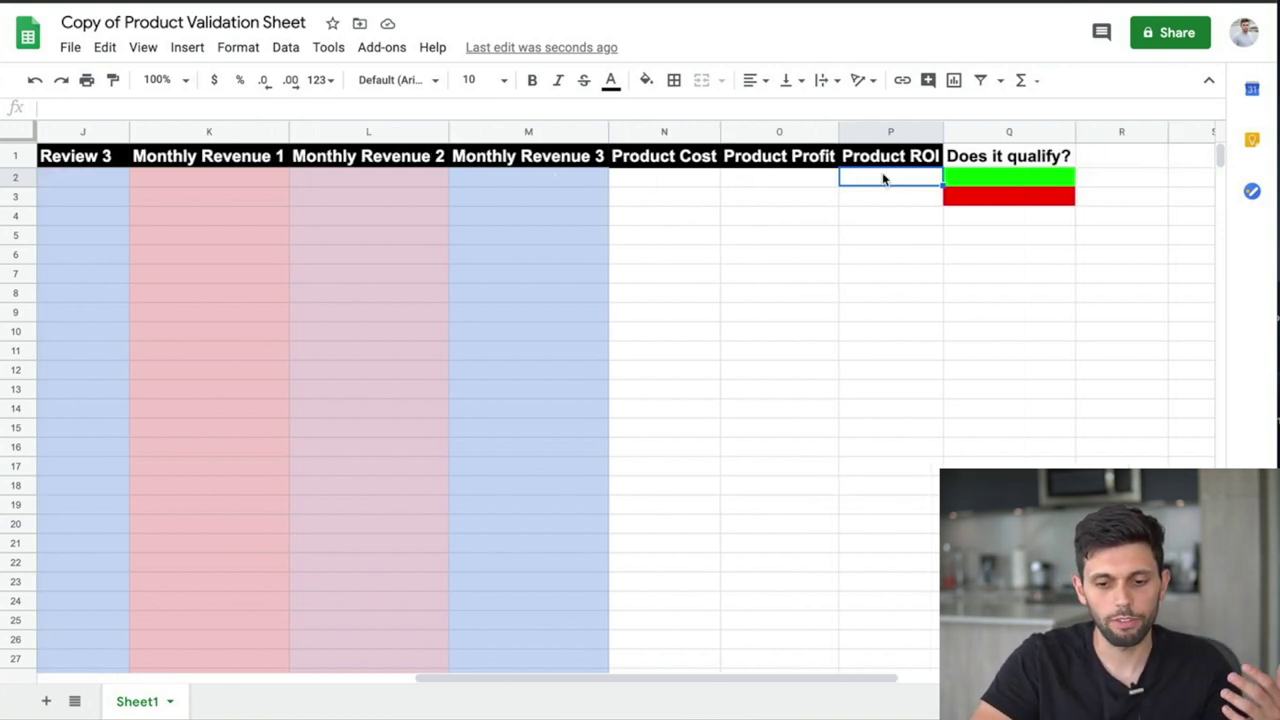
left_click(997, 165)
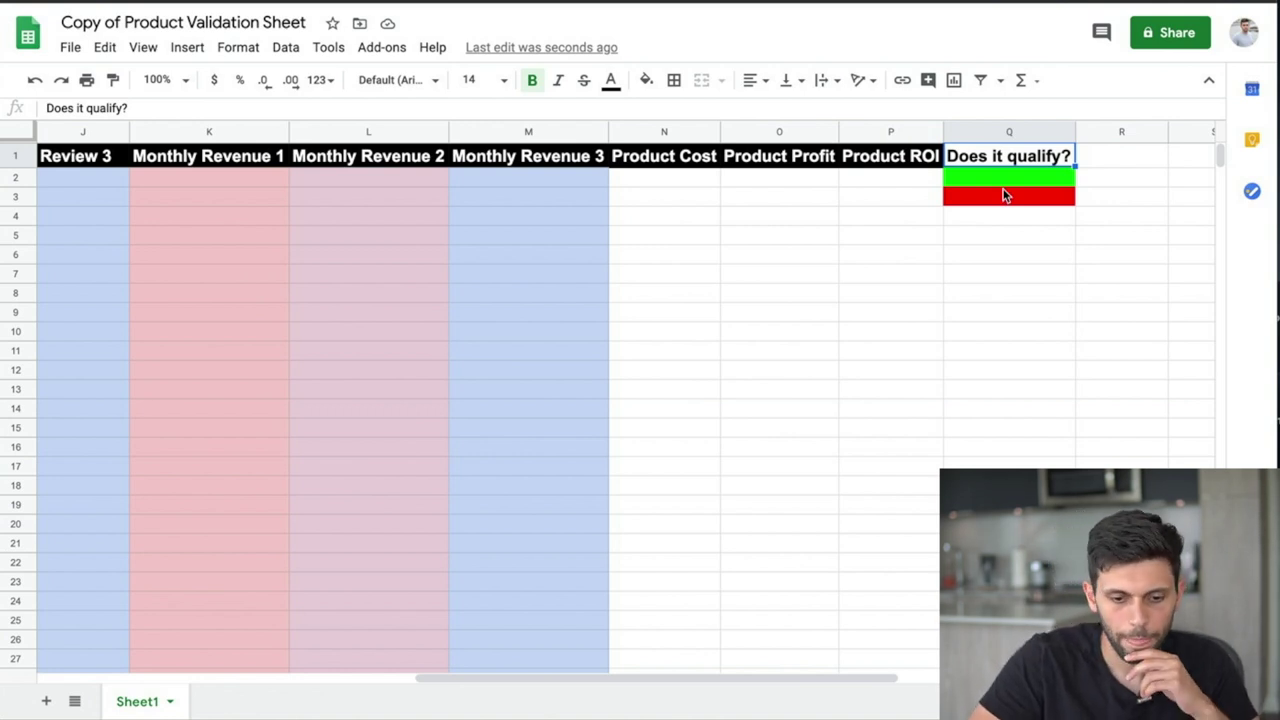
scroll(1005, 195, "right", 6)
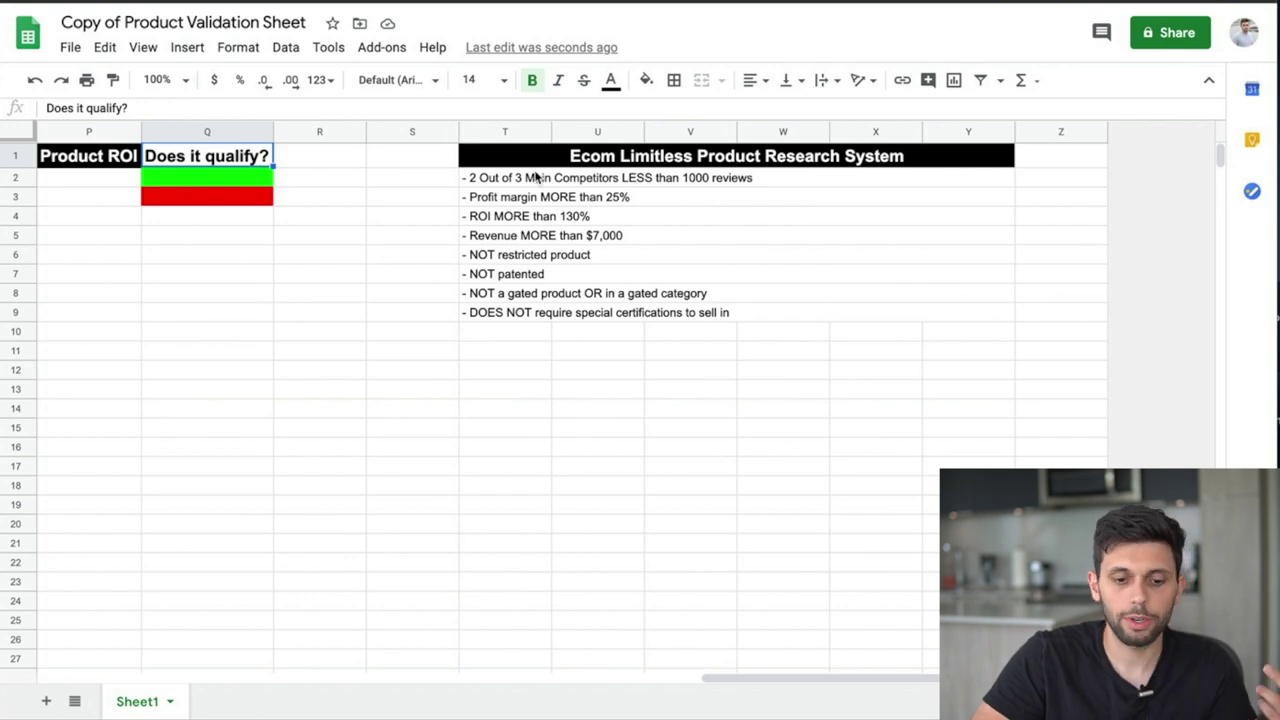
left_click(535, 177)
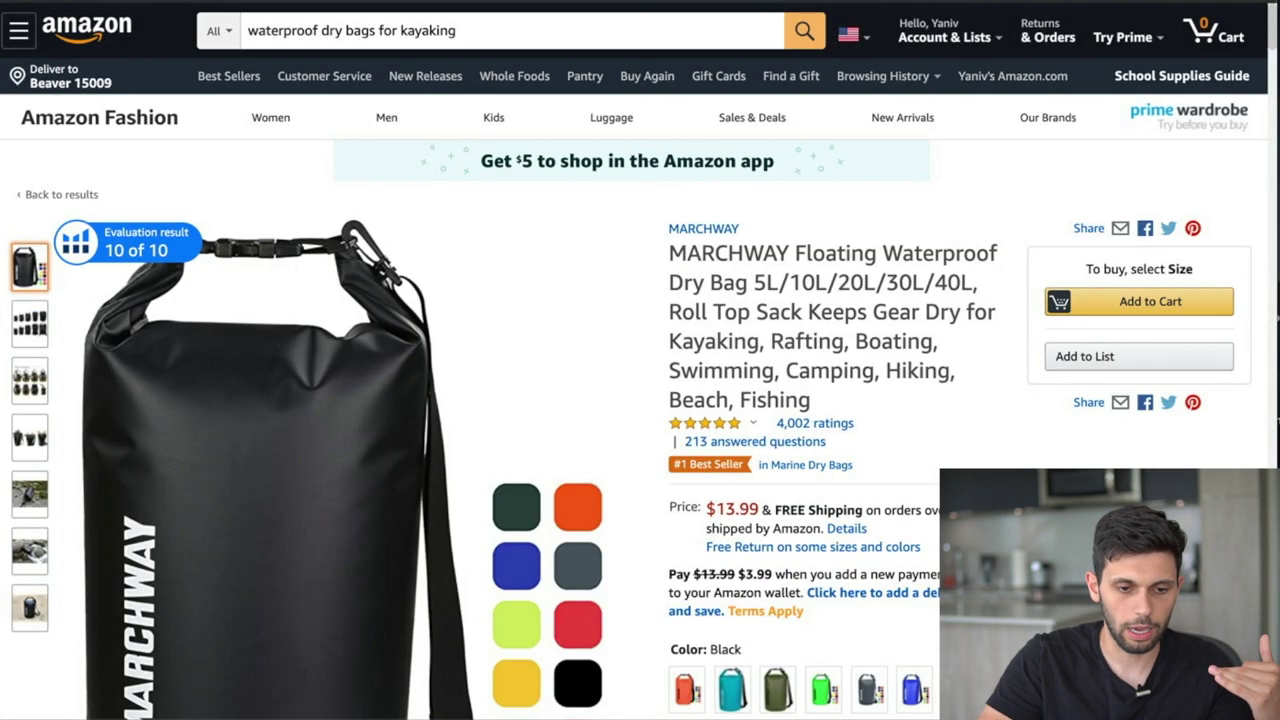
- Return to the Amazon results for "waterproof dry bags for kayaking" and compare the competing dry bags' review counts
key("alt+Left")
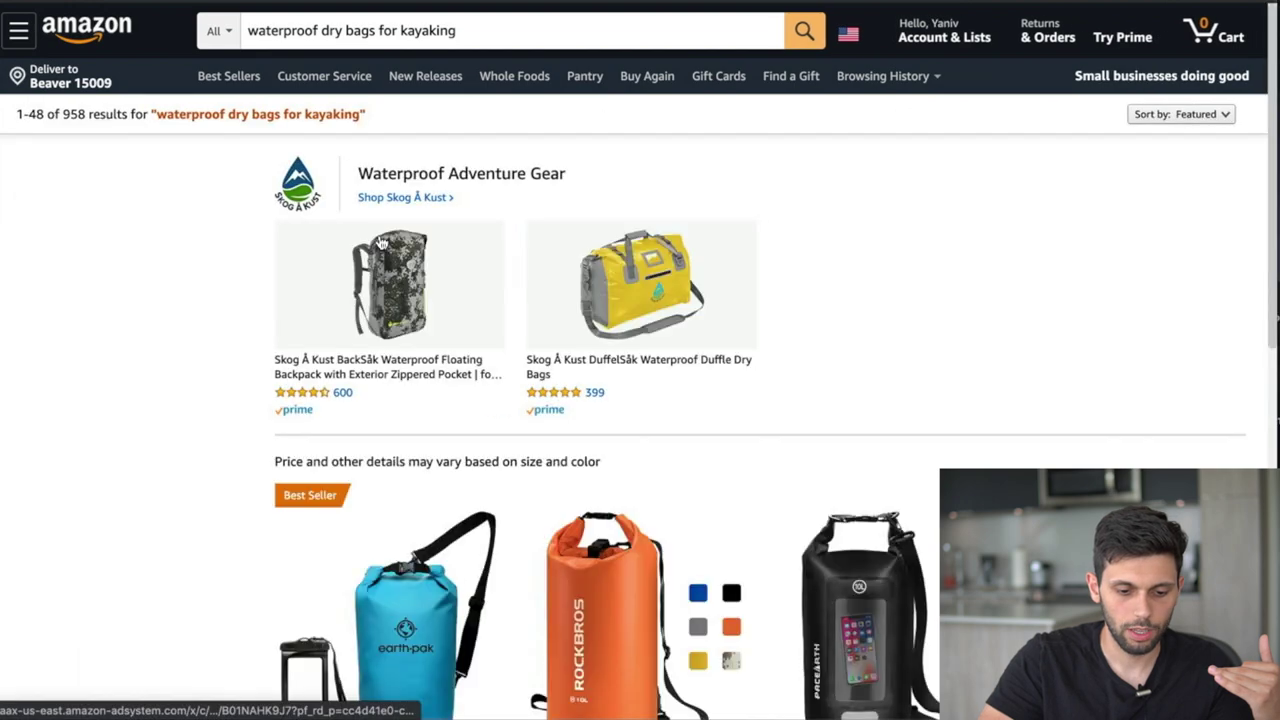
scroll(410, 325, "down", 10)
scroll(410, 325, "down", 2)
scroll(418, 360, "up", 5)
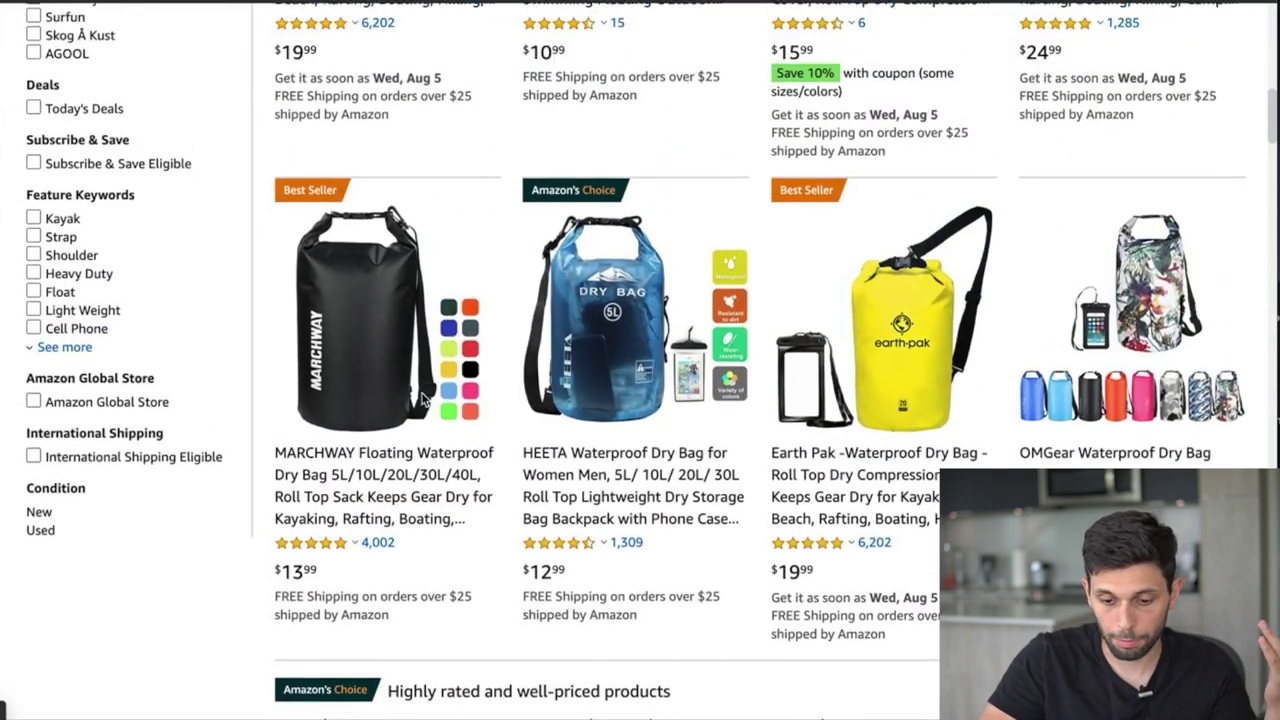
scroll(422, 398, "down", 3)
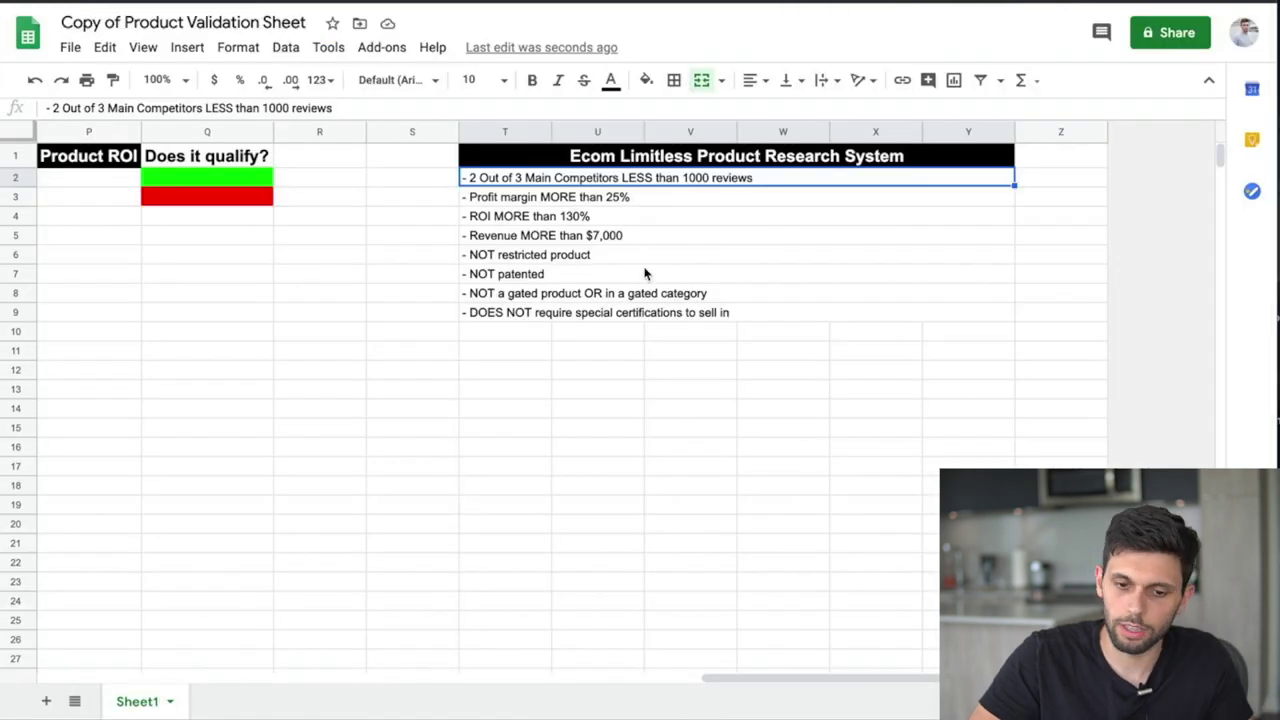
- Go through the validation sheet's criteria for profit margin, ROI, revenue, restricted products and patents one by one
left_click(596, 203)
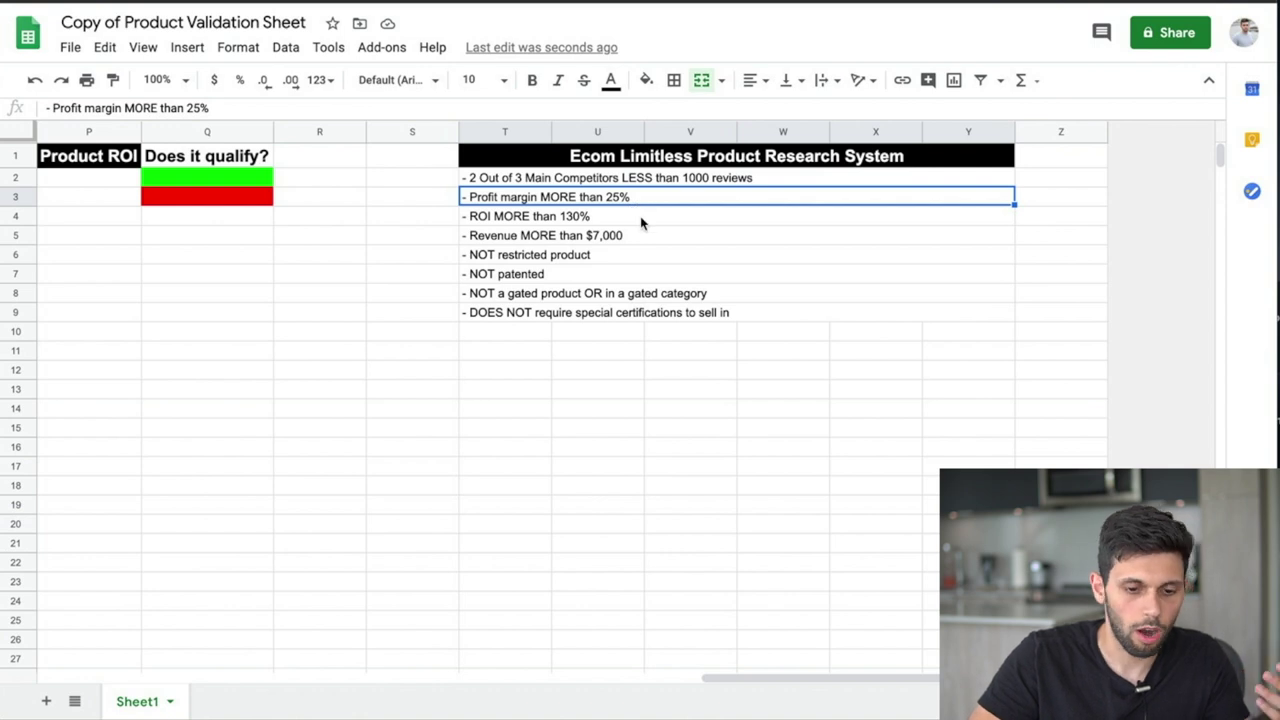
left_click(641, 222)
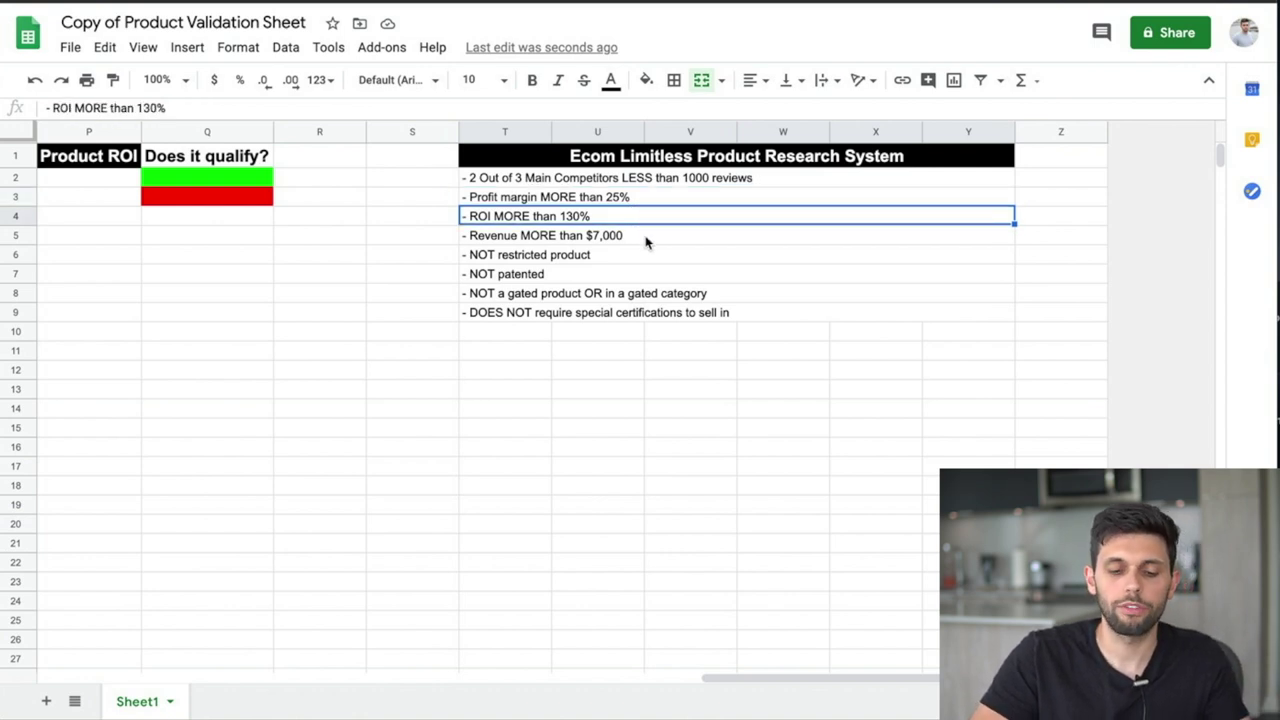
left_click(645, 241)
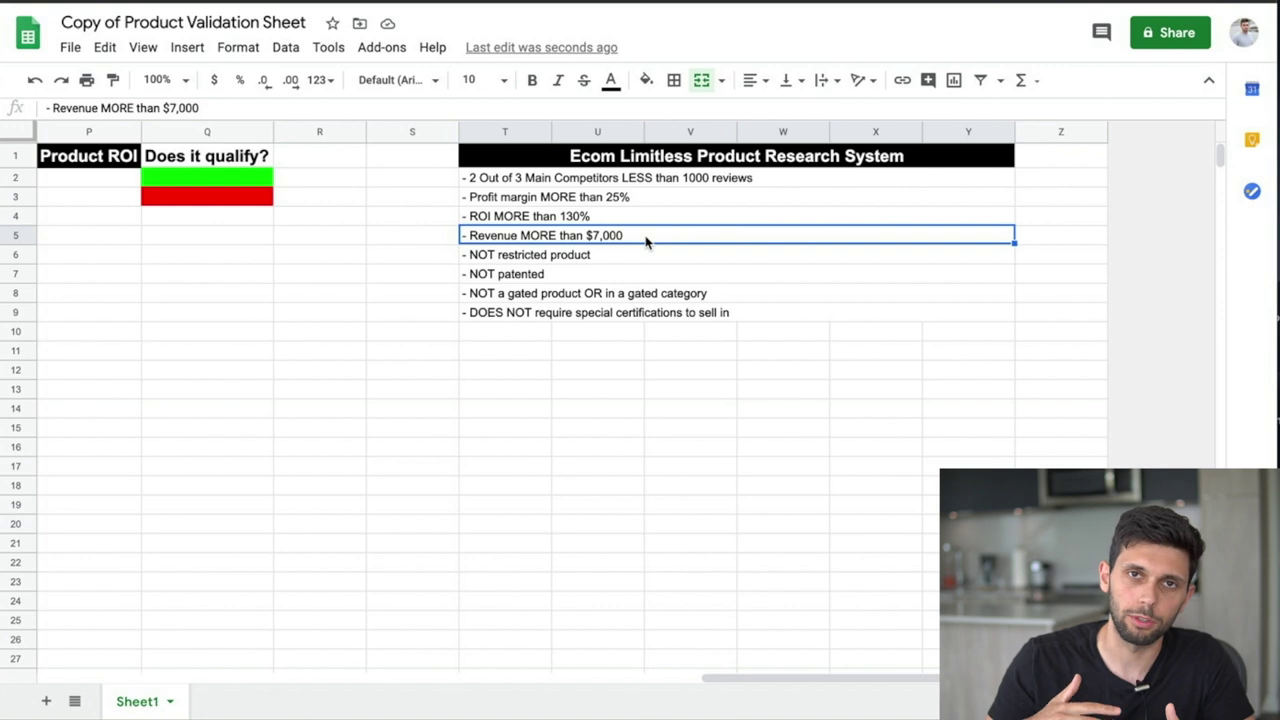
left_click(562, 262)
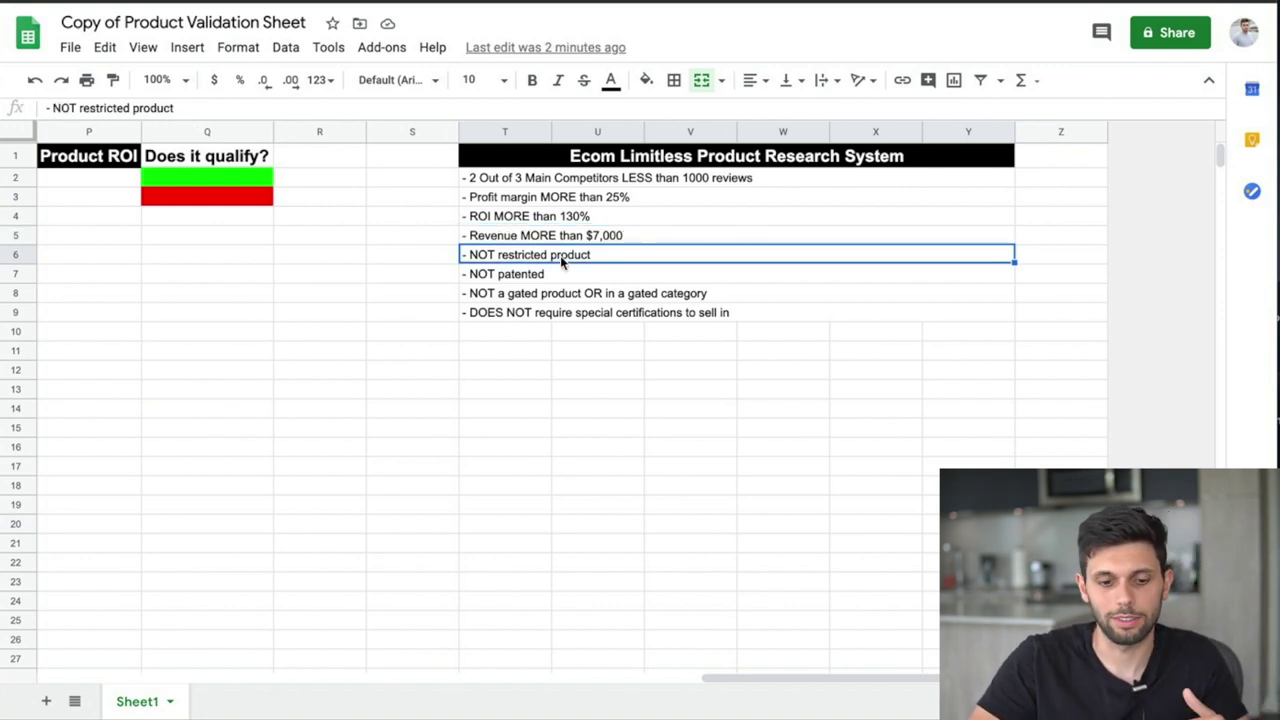
left_click(557, 278)
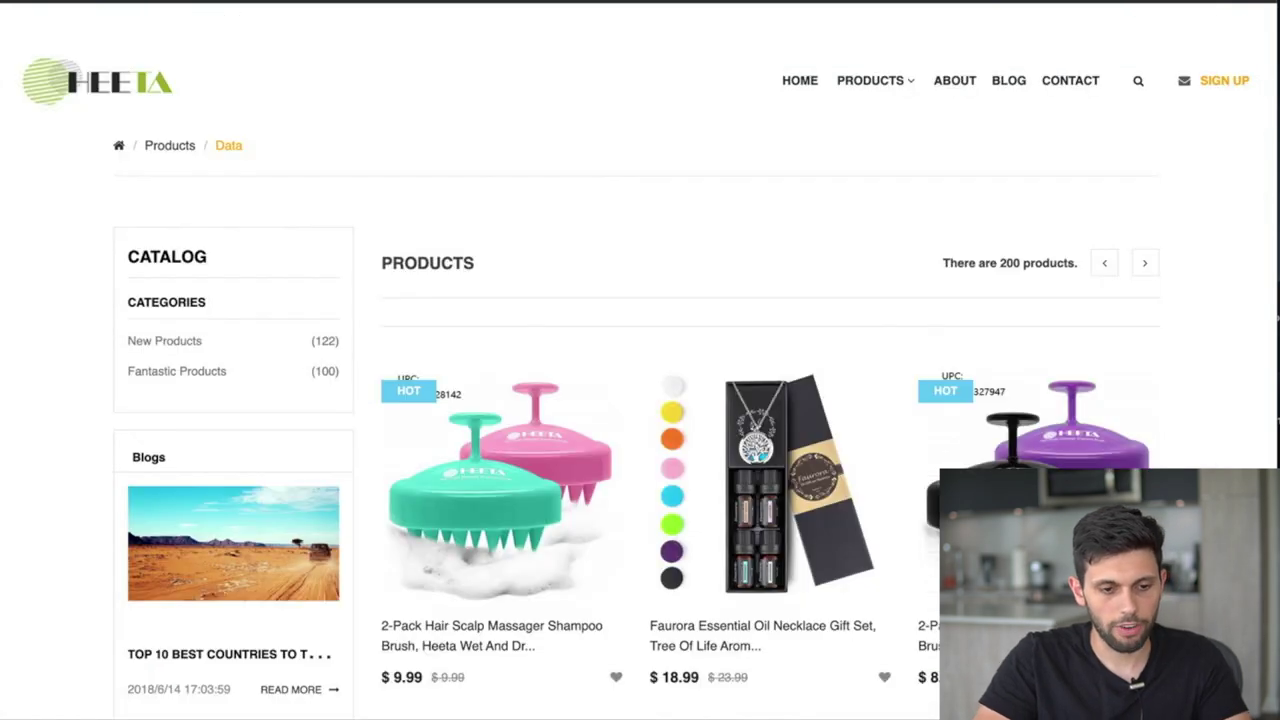
- Open the Fiverr website in the browser
key("super+l")
type("fiv")
key("Return")
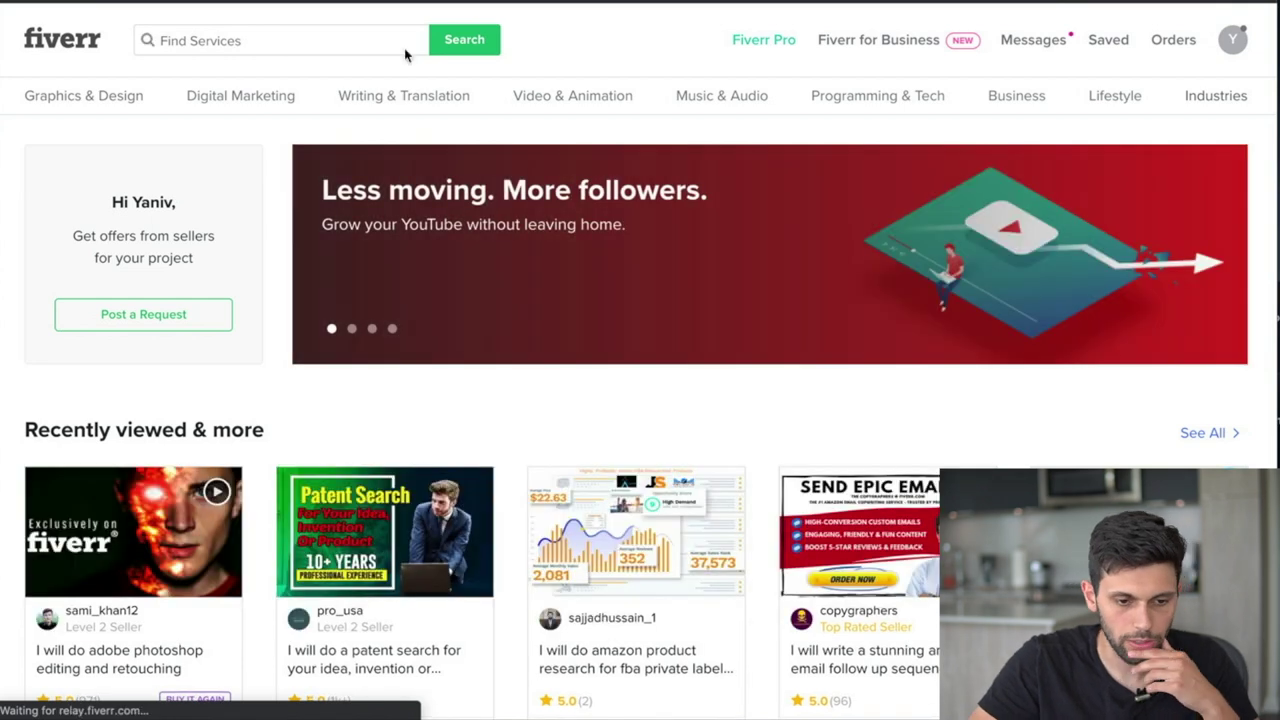
- Search Fiverr for "patent search" and open the first service, offering a patent search for an idea, invention or product
left_click(291, 40)
type("patent s")
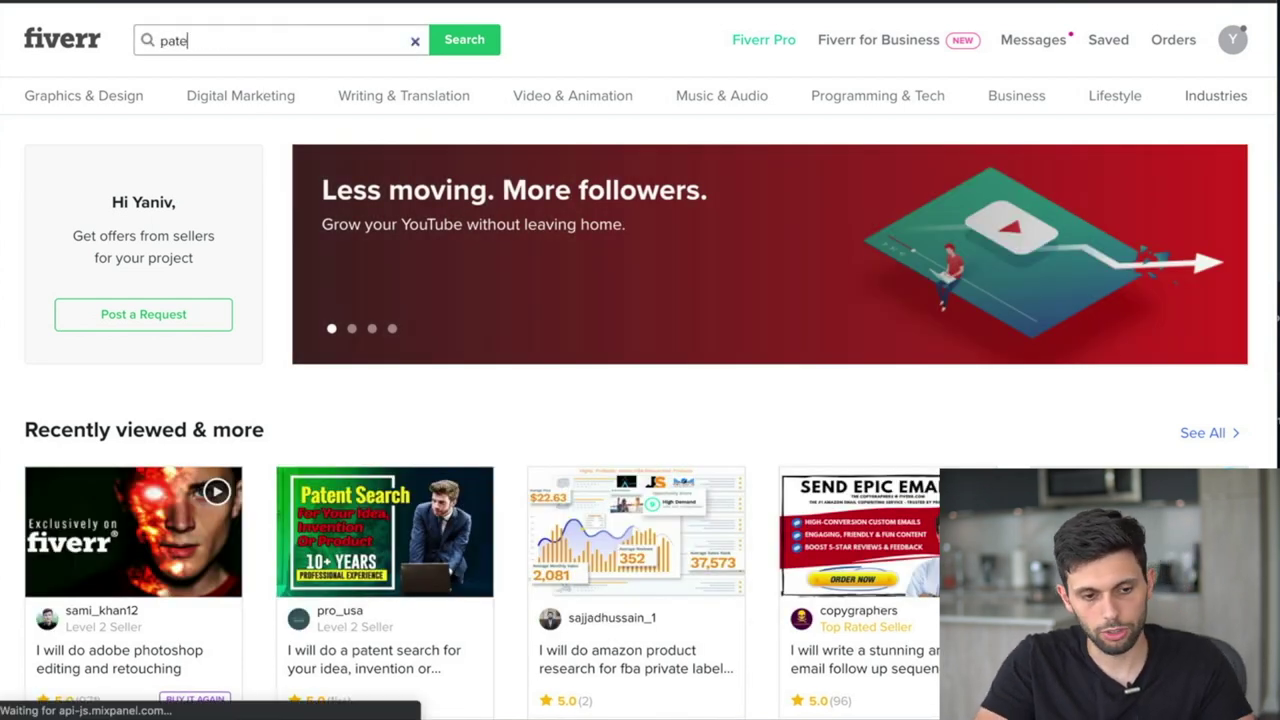
type("earch")
key("Return")
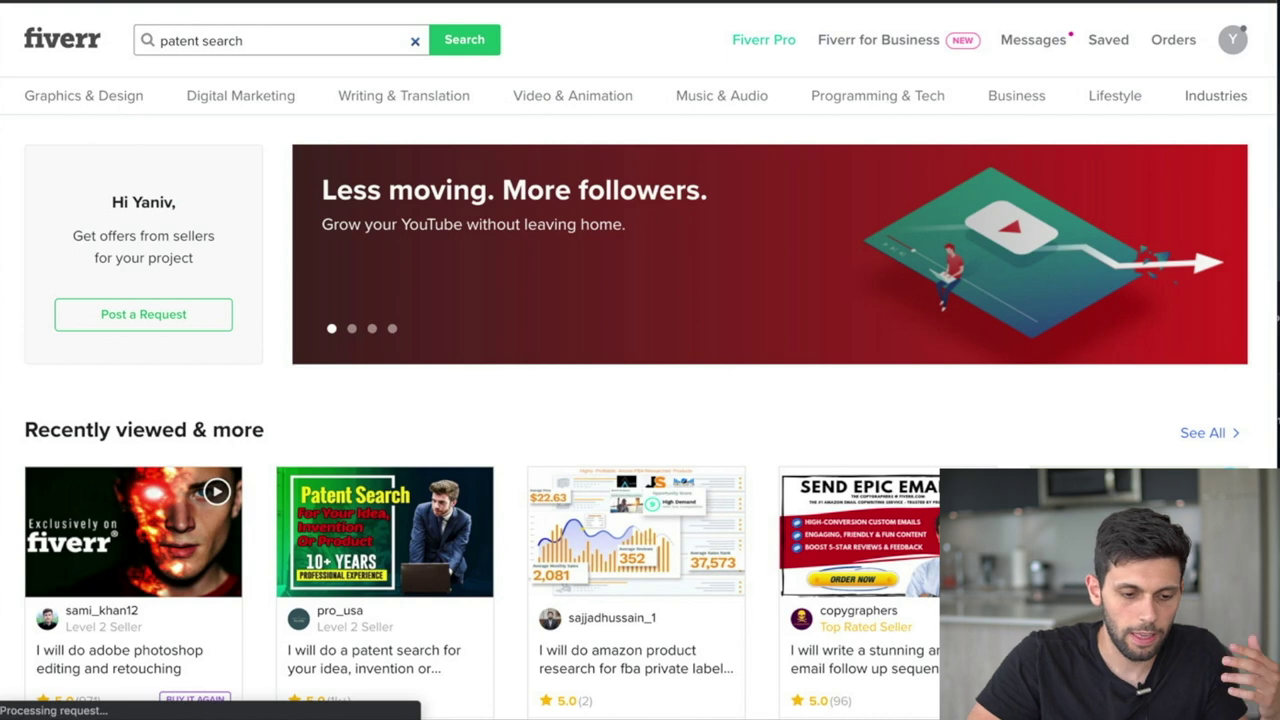
scroll(127, 462, "down", 2)
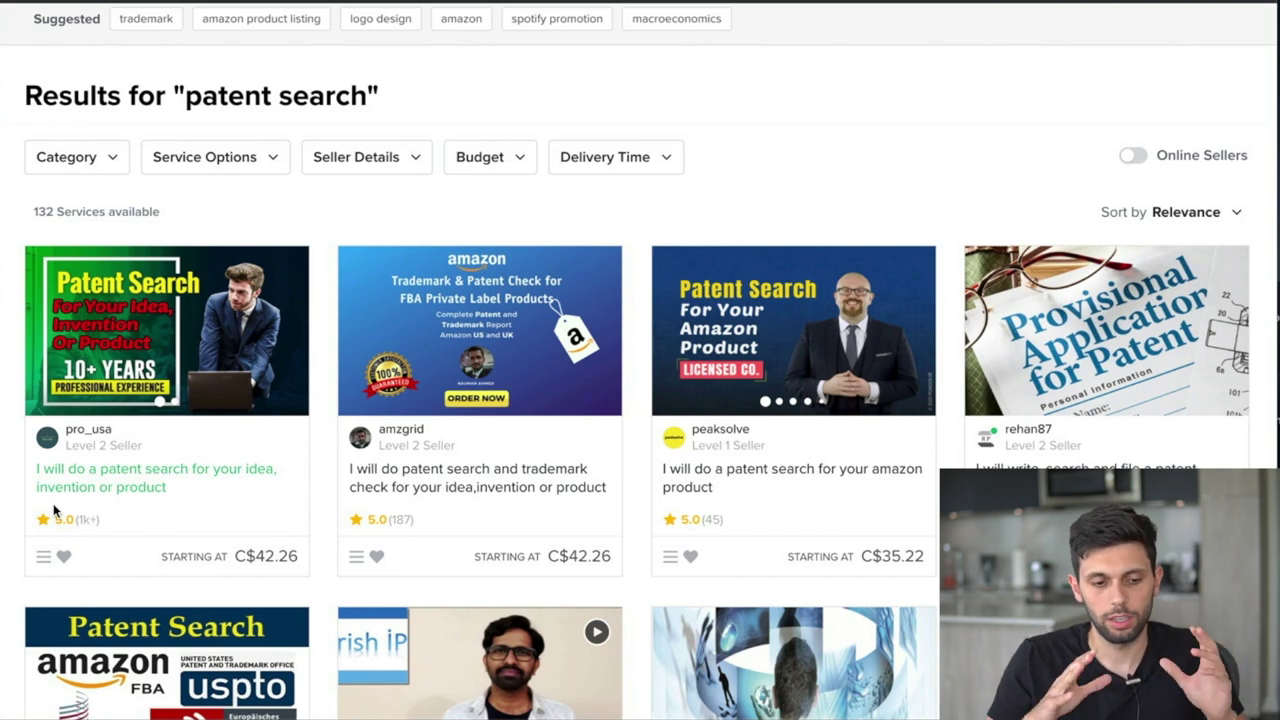
left_click(195, 372)
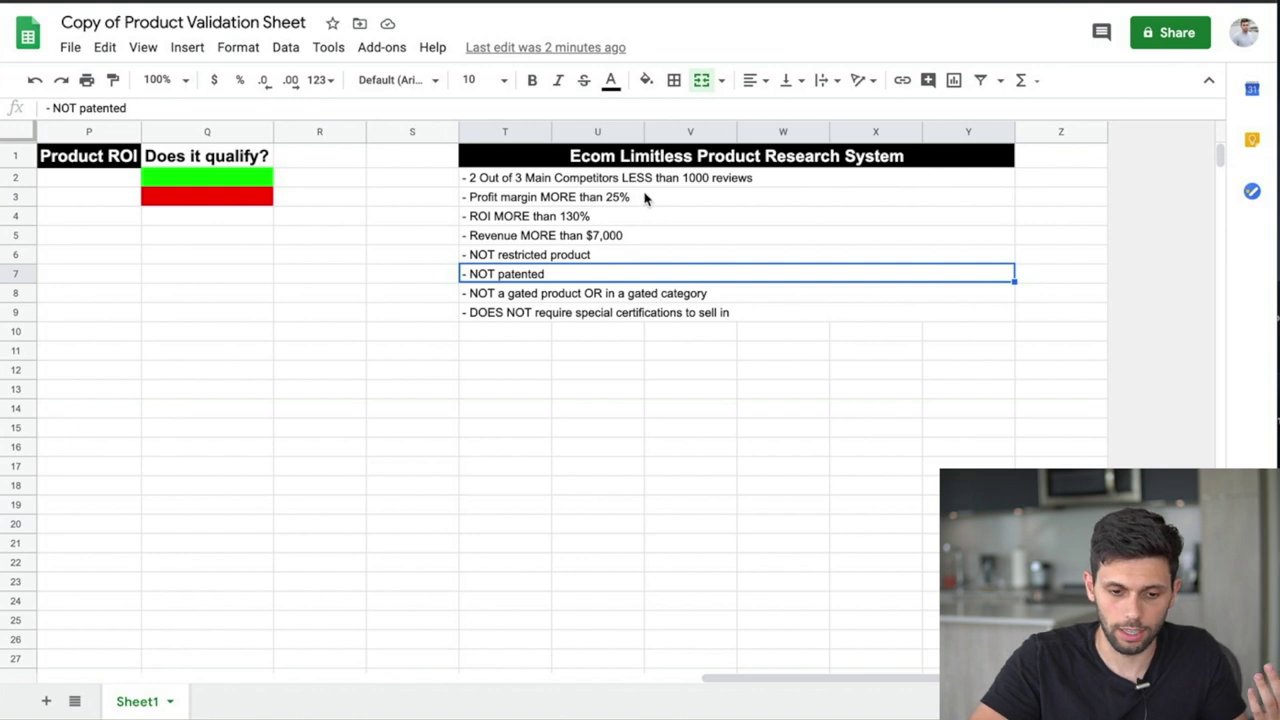
- Return to the validation sheet's criteria list and select the criterion on gated products and gated categories
left_click_drag(646, 197, 646, 251)
left_click(645, 240)
left_click(627, 293)
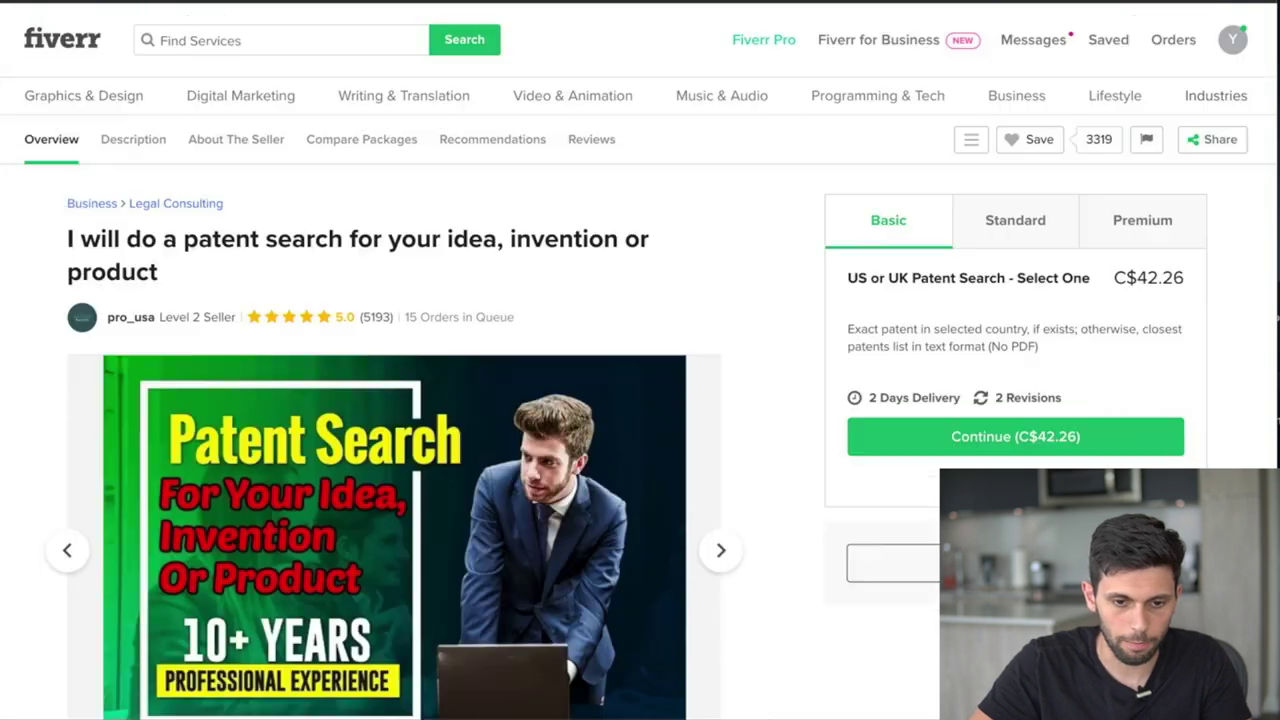
- Search Google for "restricted products list amazon" and open the Restricted products page of Amazon Seller Central
key("ctrl+l")
type("restr")
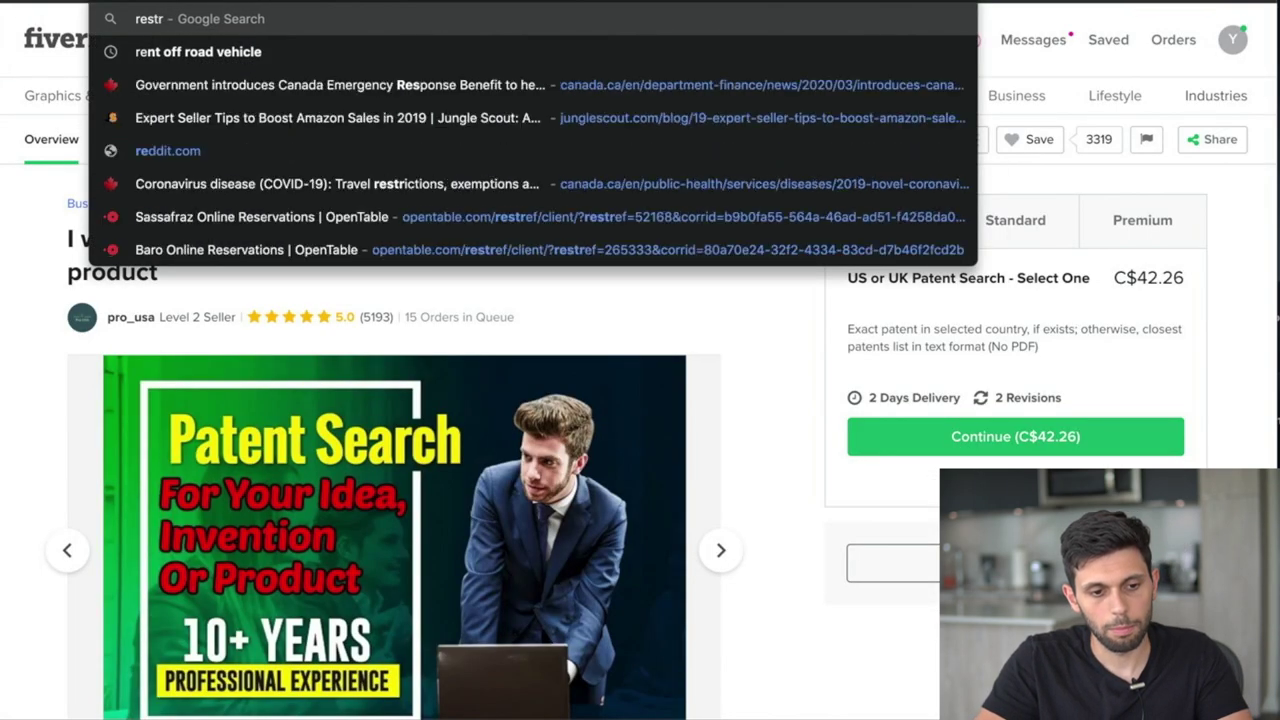
type("icted products list amaz")
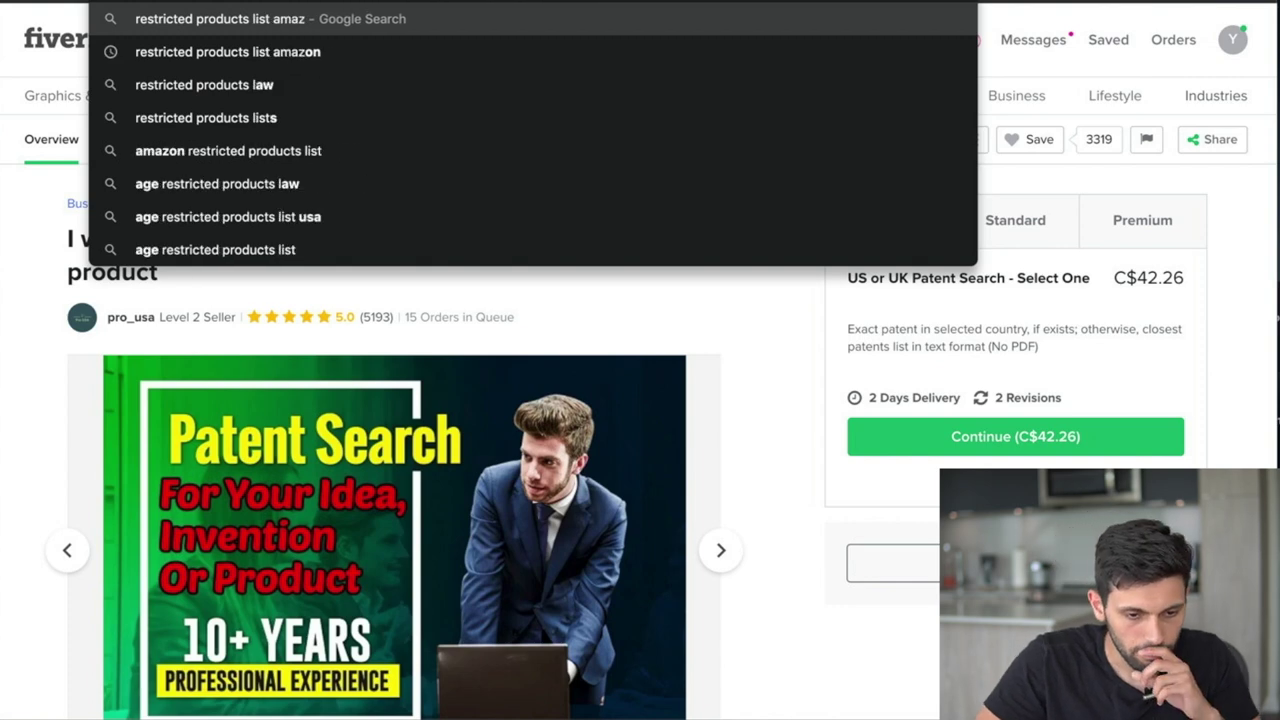
key("Return")
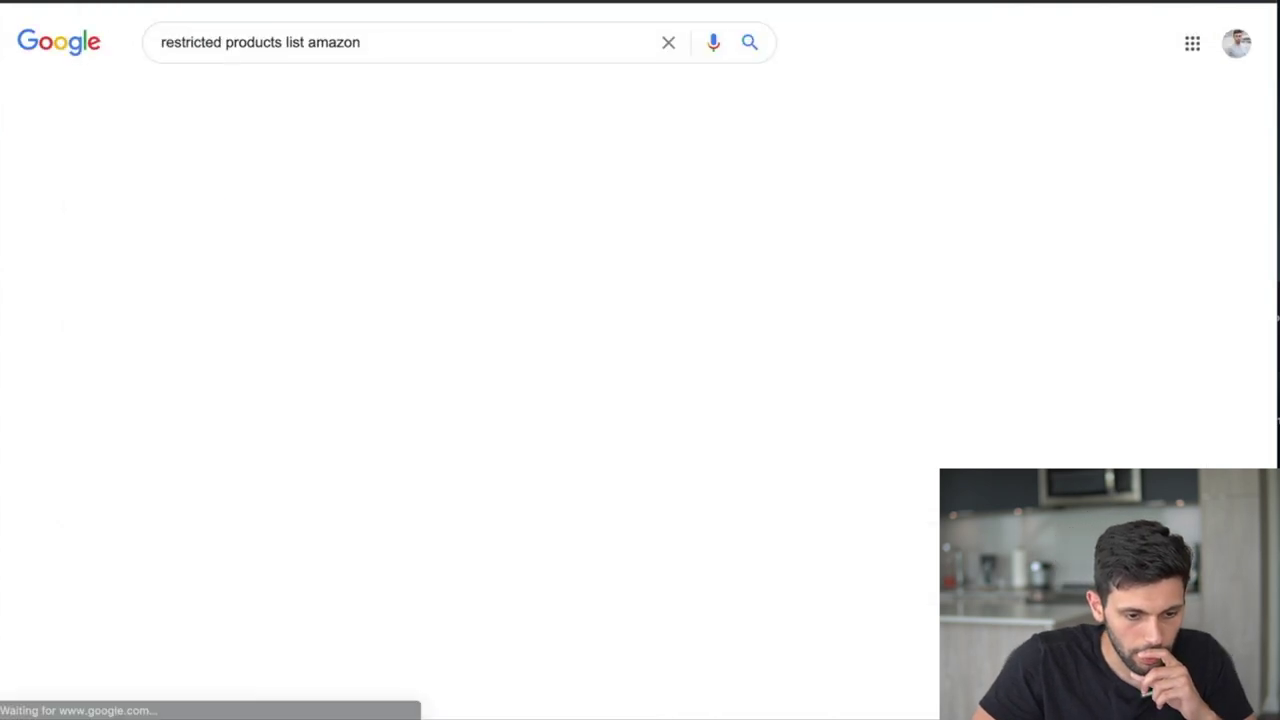
scroll(333, 452, "down", 1)
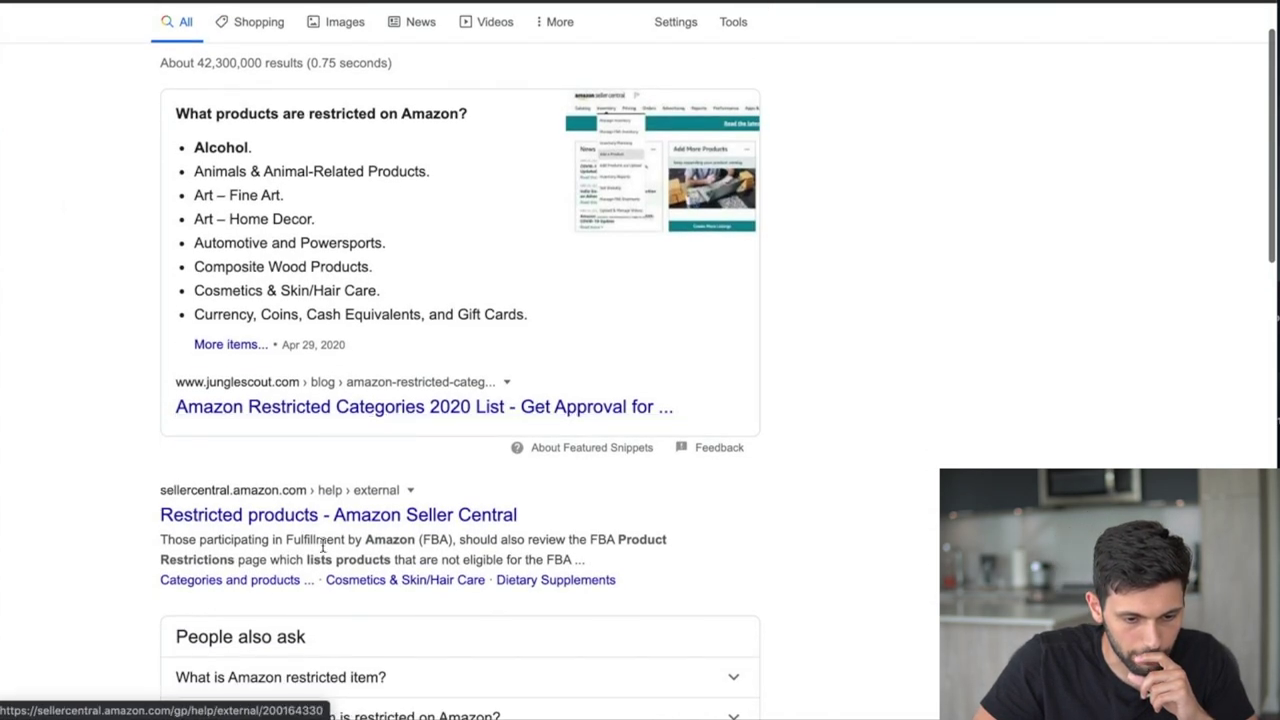
left_click(340, 490)
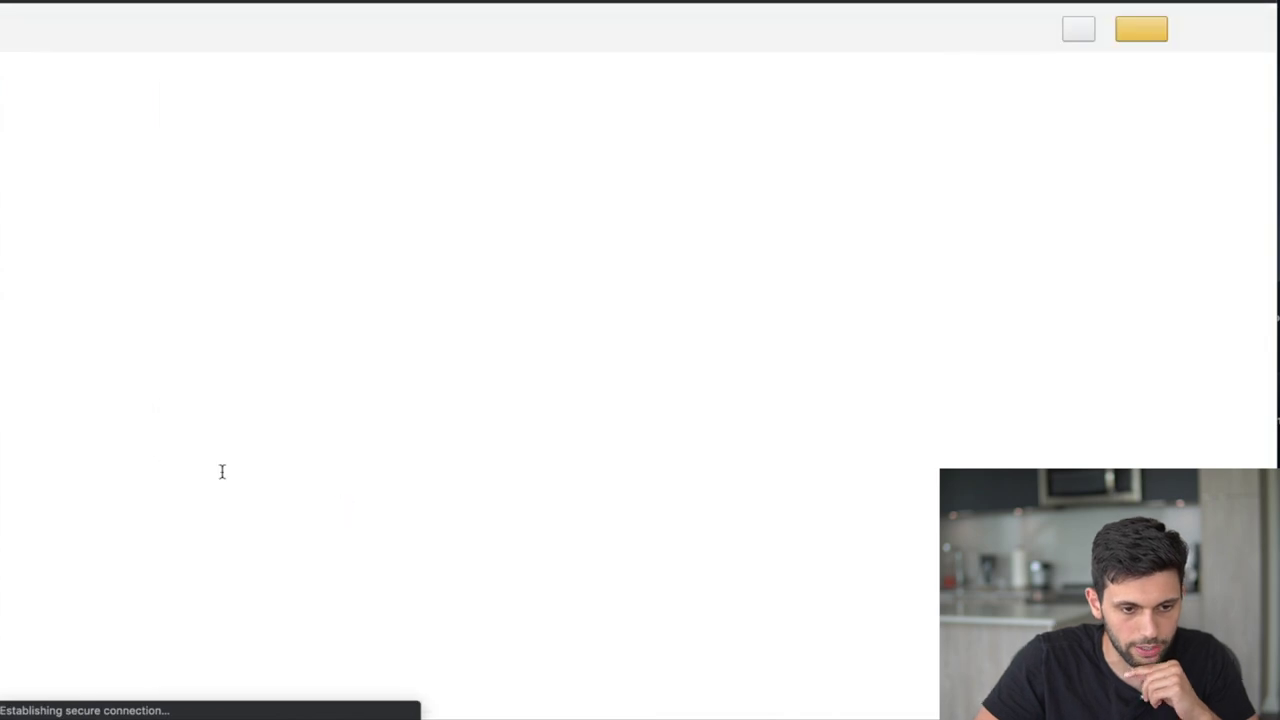
- Read through the Seller Central restricted products list and open the Hazardous and Dangerous Items category
scroll(214, 208, "down", 5)
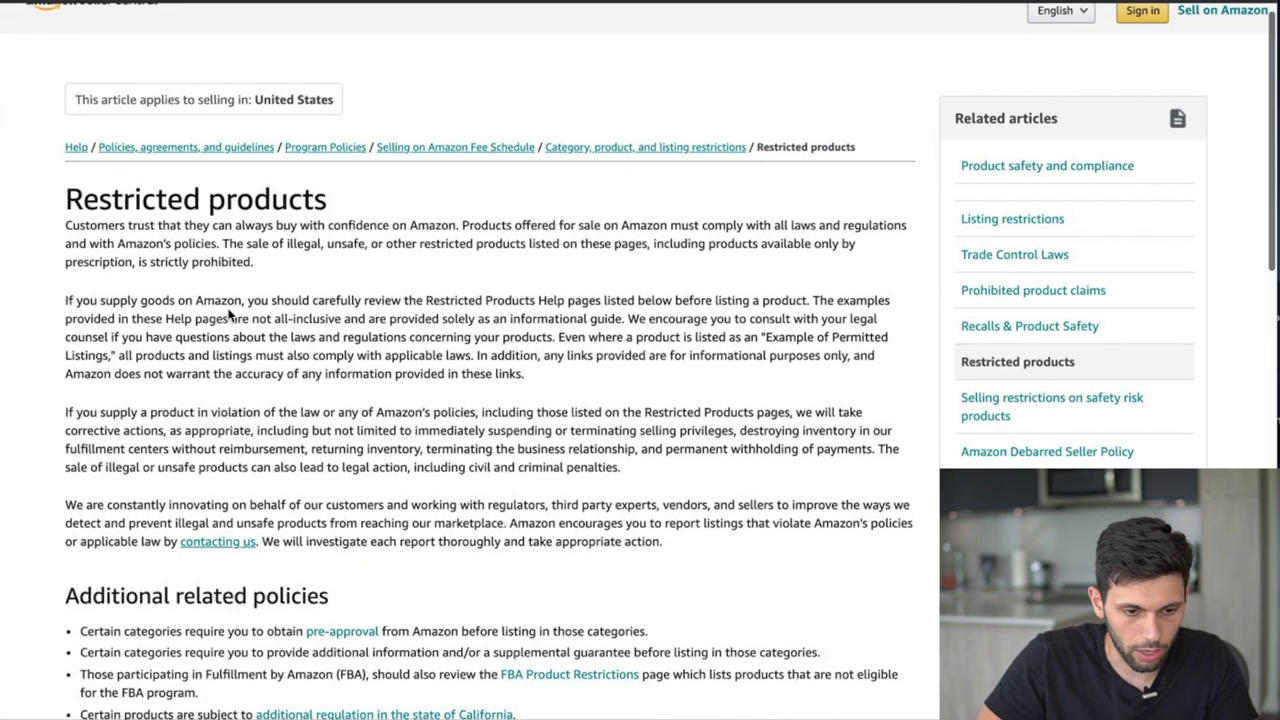
scroll(284, 345, "down", 2)
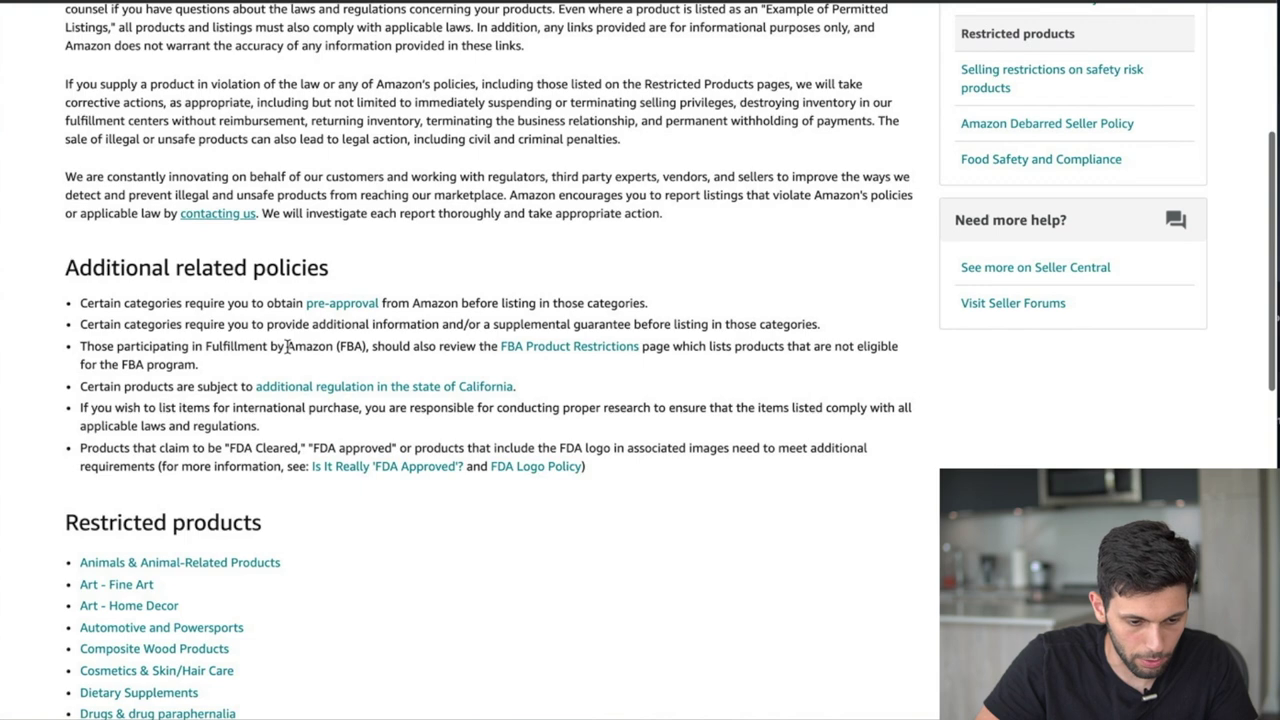
scroll(146, 408, "down", 5)
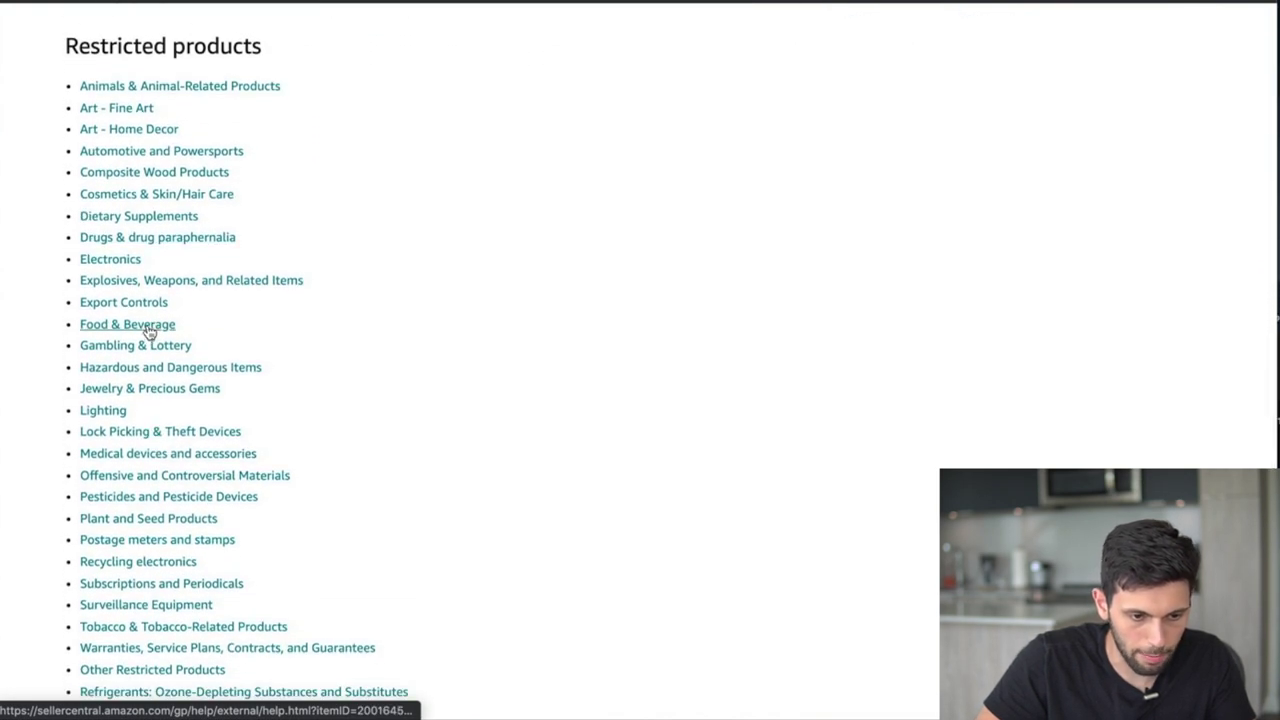
left_click(147, 368)
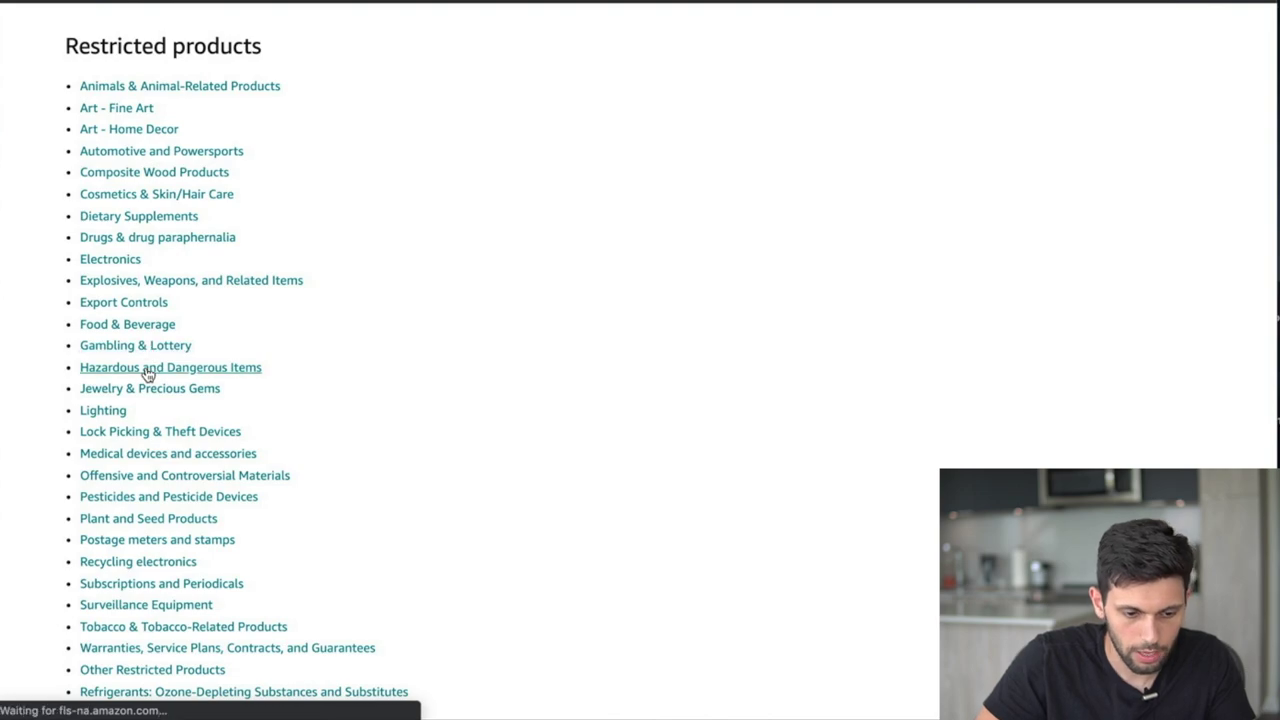
- Examine the permitted and prohibited listing examples for hazardous items, and return to the Google results
scroll(383, 486, "down", 8)
left_click_drag(138, 138, 209, 437)
left_click(223, 425)
scroll(225, 430, "up", 10)
scroll(225, 430, "down", 1)
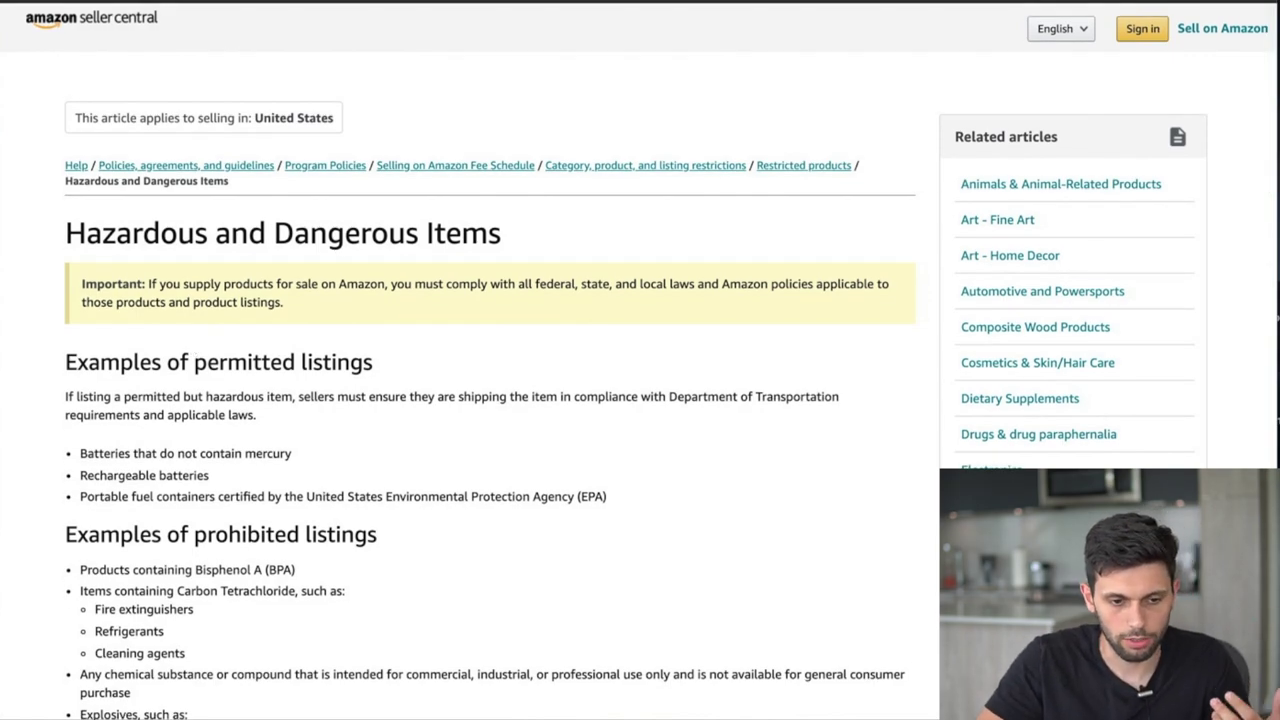
key("alt+Left")
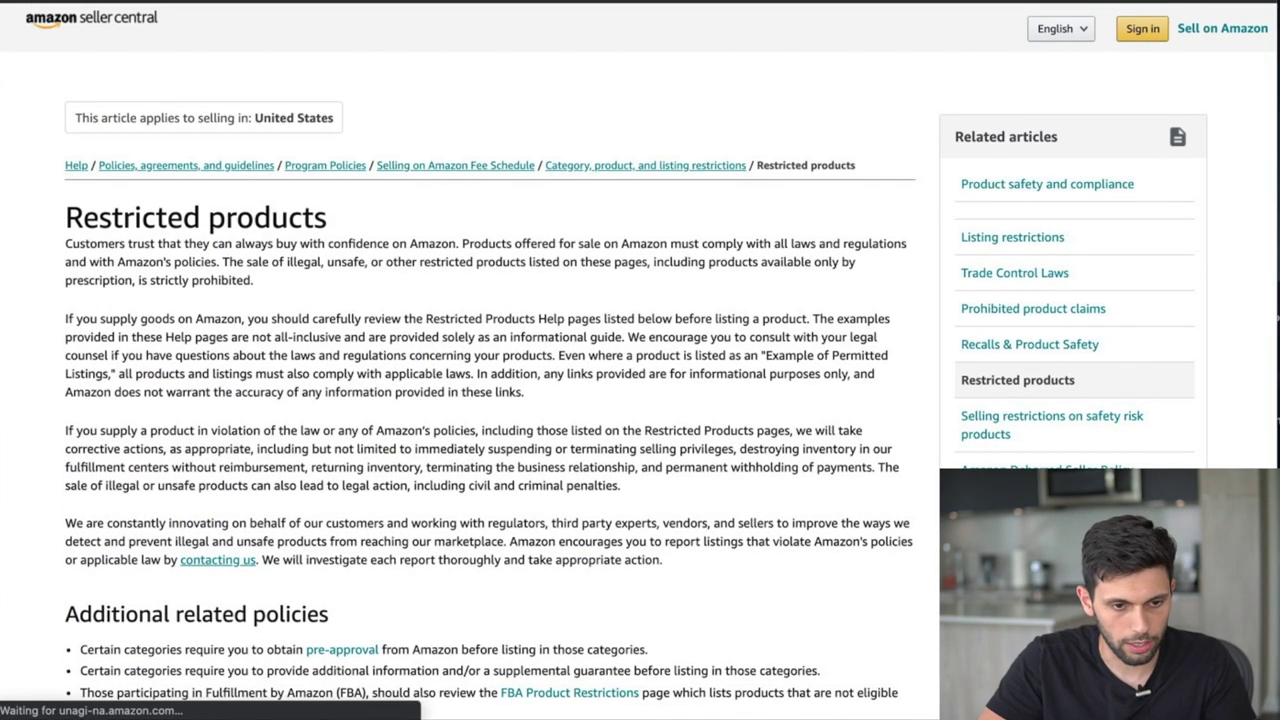
key("alt+Left")
scroll(300, 100, "up", 2)
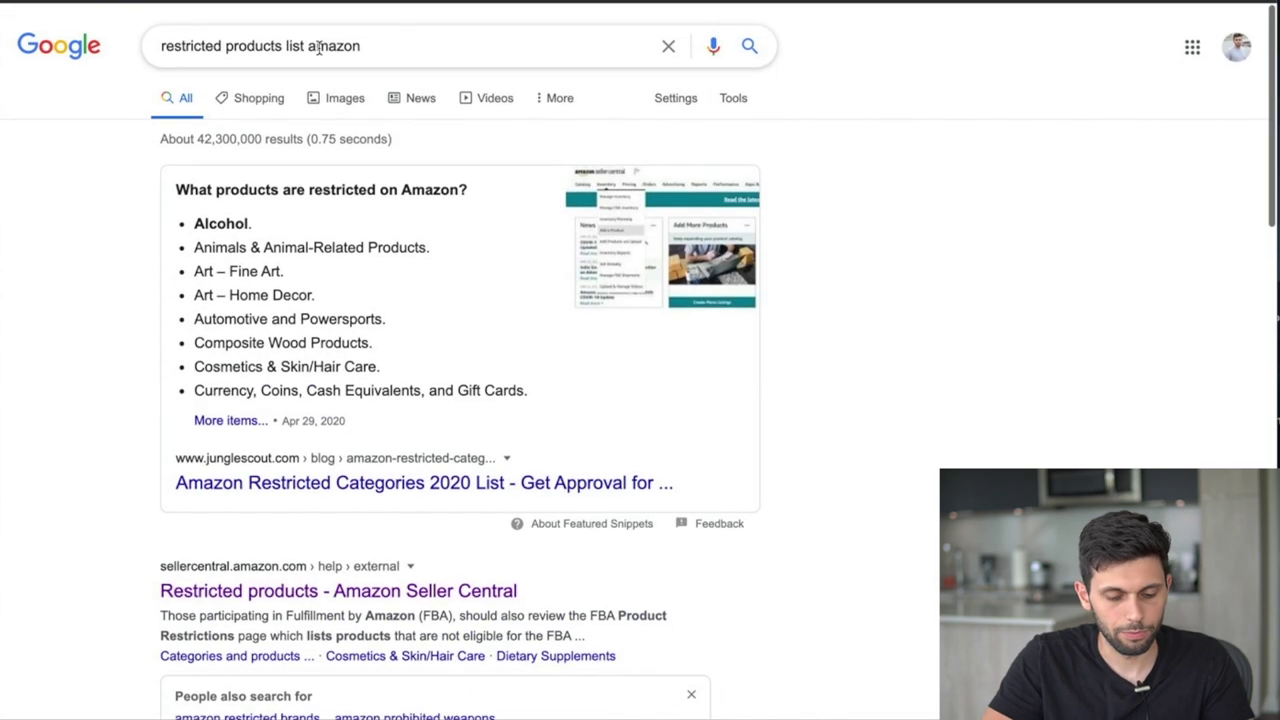
- Search Google for "gated categories amazon" and open the Jungle Scout guide to Amazon restricted categories
triple_click(325, 40)
type("gated cate")
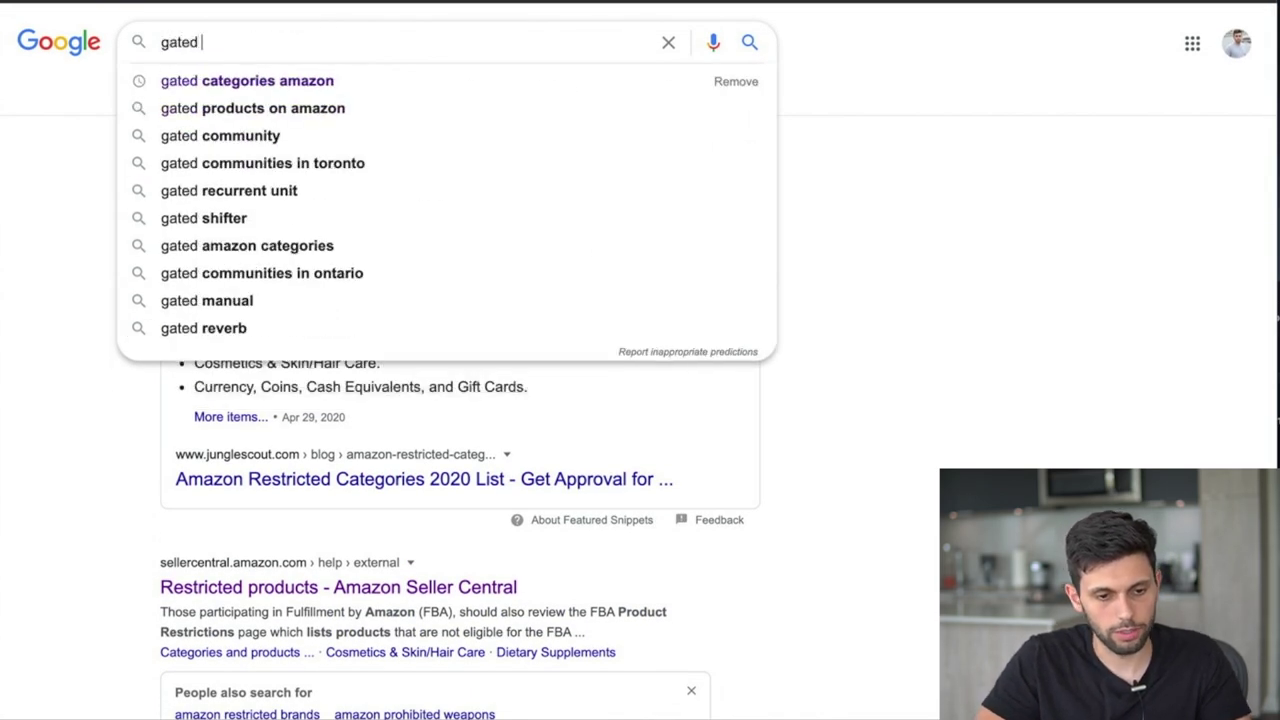
left_click(287, 81)
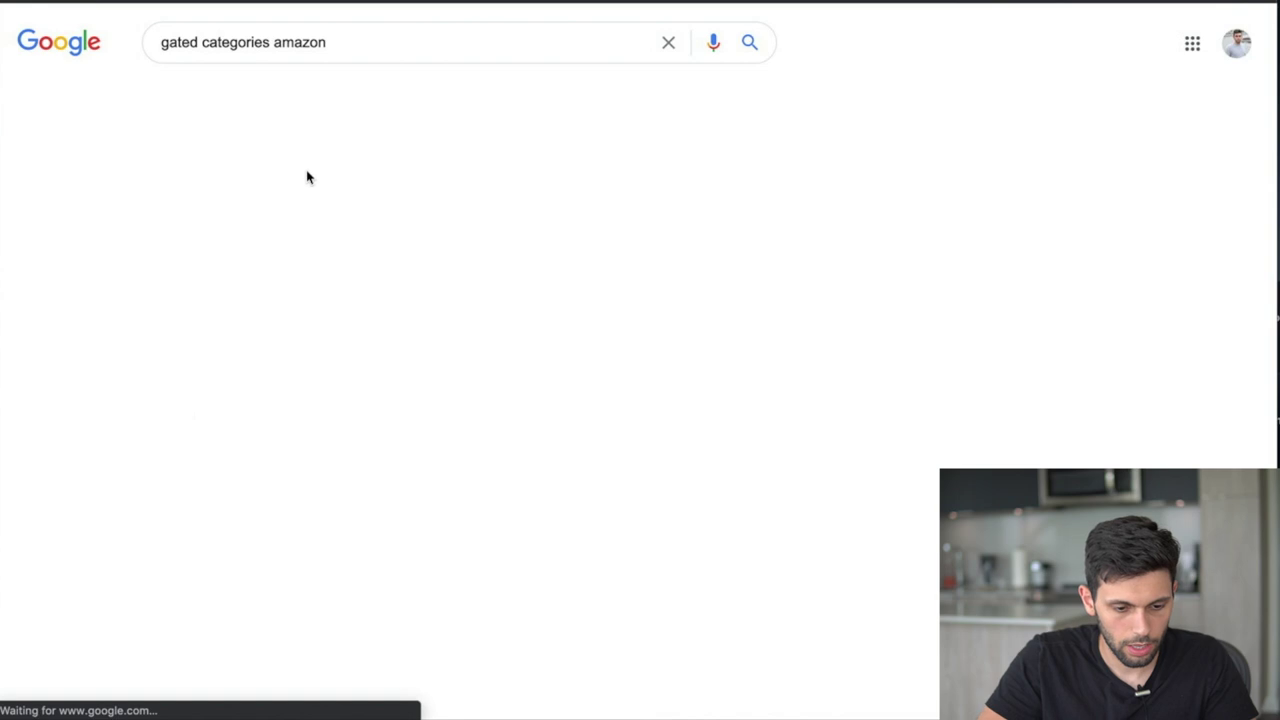
scroll(286, 380, "down", 2)
left_click(337, 452)
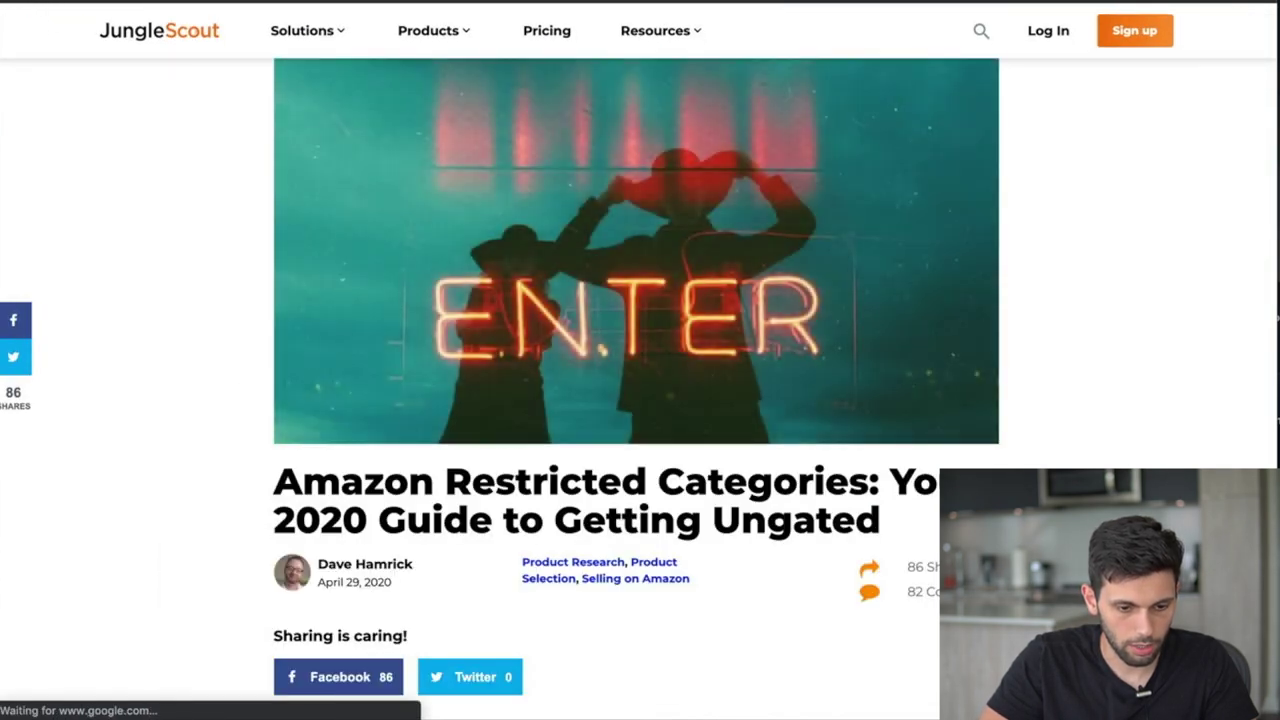
- Open Seller Central's Categories and products requiring approval page from the Google results and read through its approval requirements and category list
key("alt+Left")
scroll(340, 467, "down", 2)
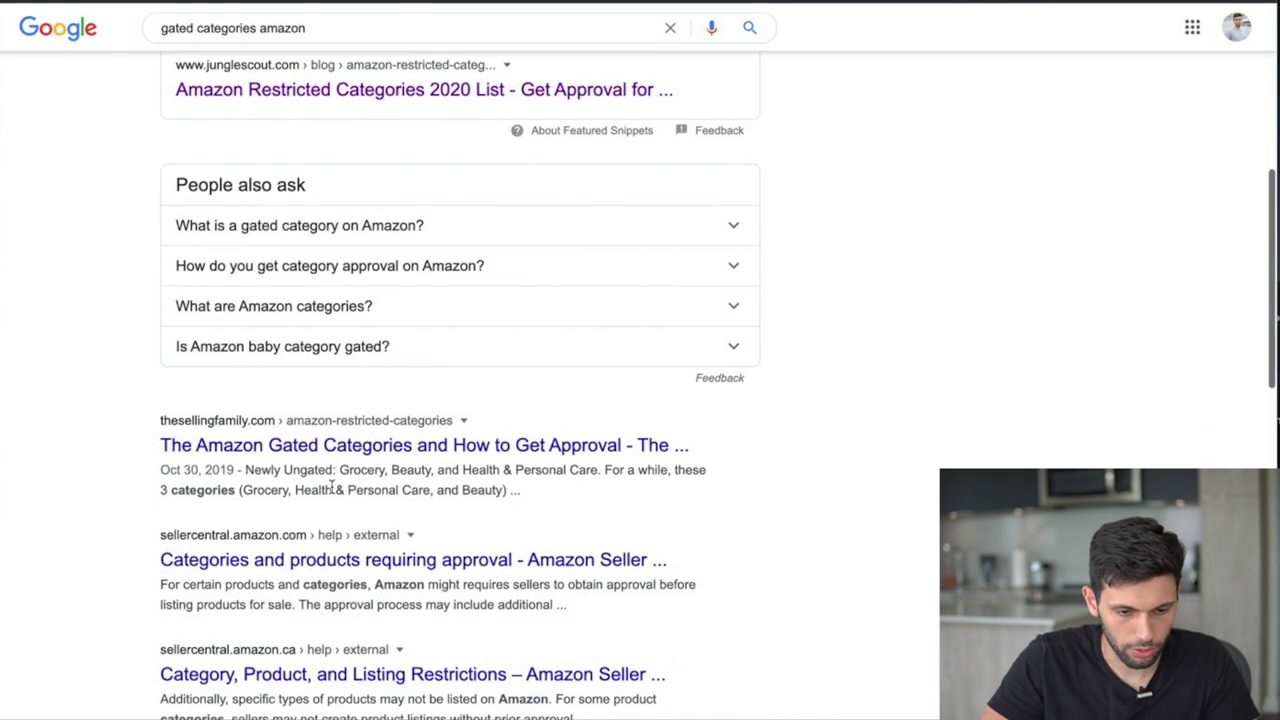
scroll(340, 467, "down", 1)
left_click(335, 499)
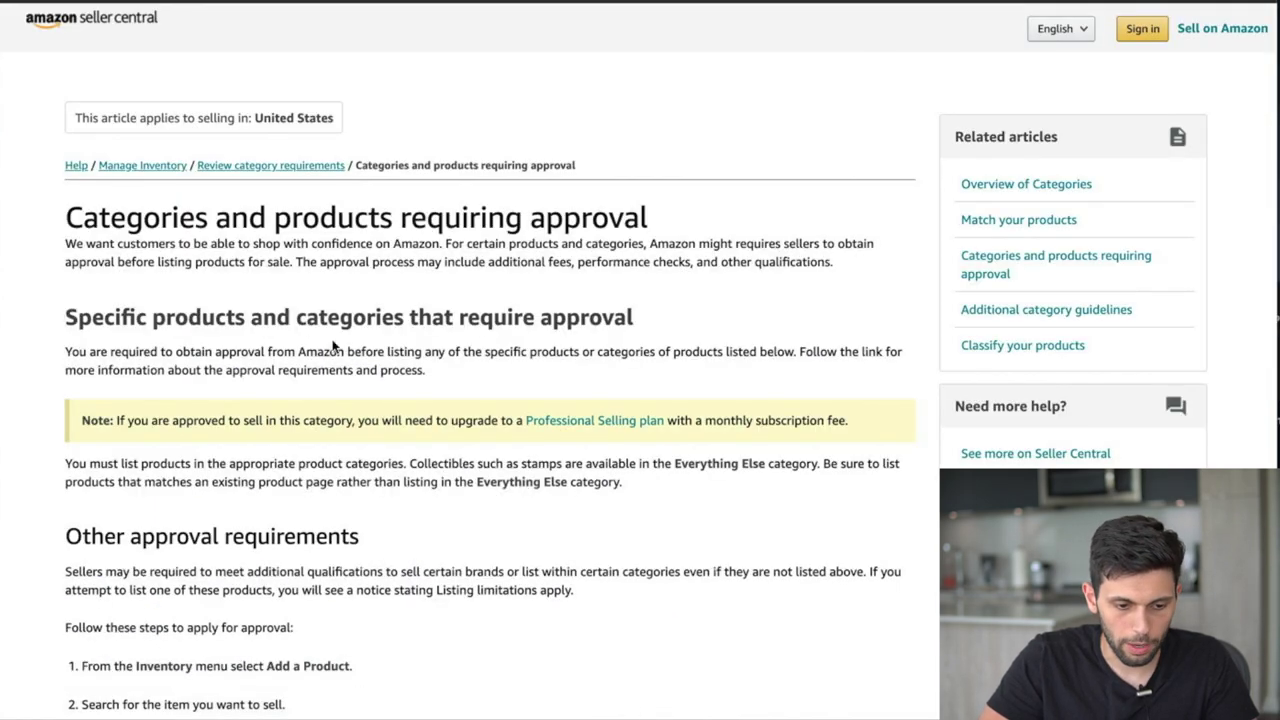
scroll(380, 266, "down", 1)
scroll(381, 267, "down", 5)
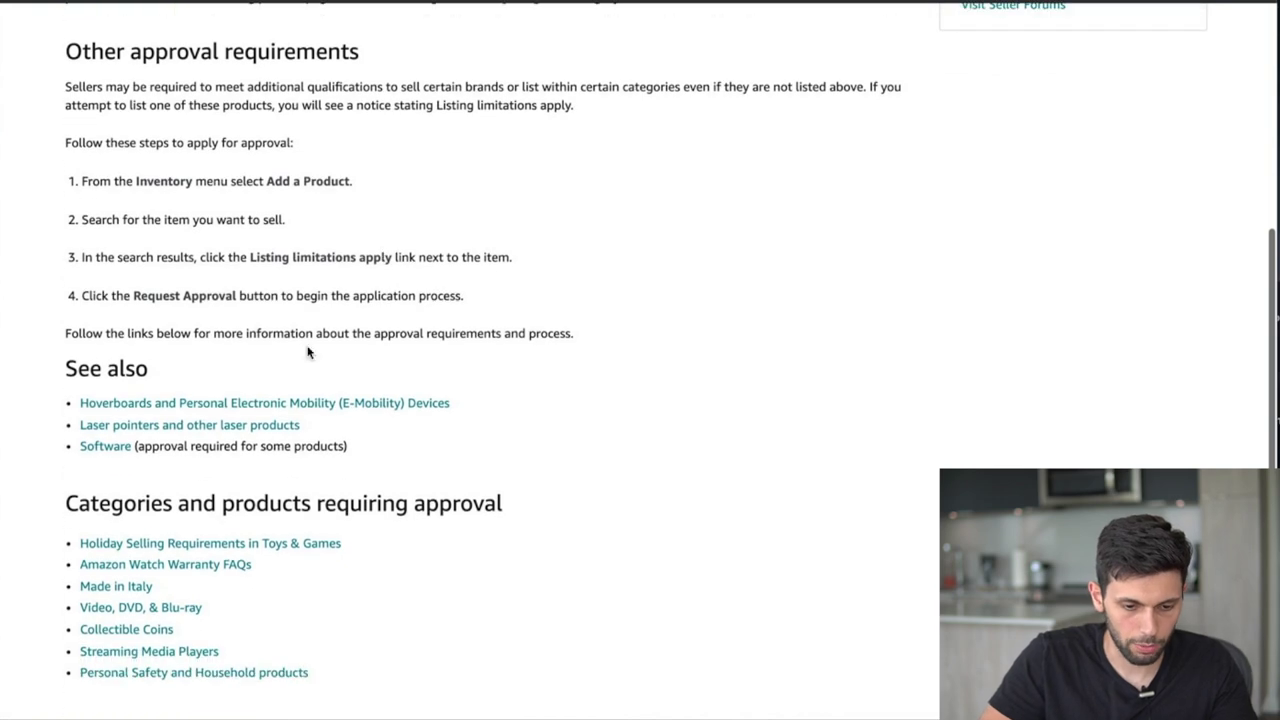
scroll(389, 431, "down", 3)
scroll(387, 431, "up", 1)
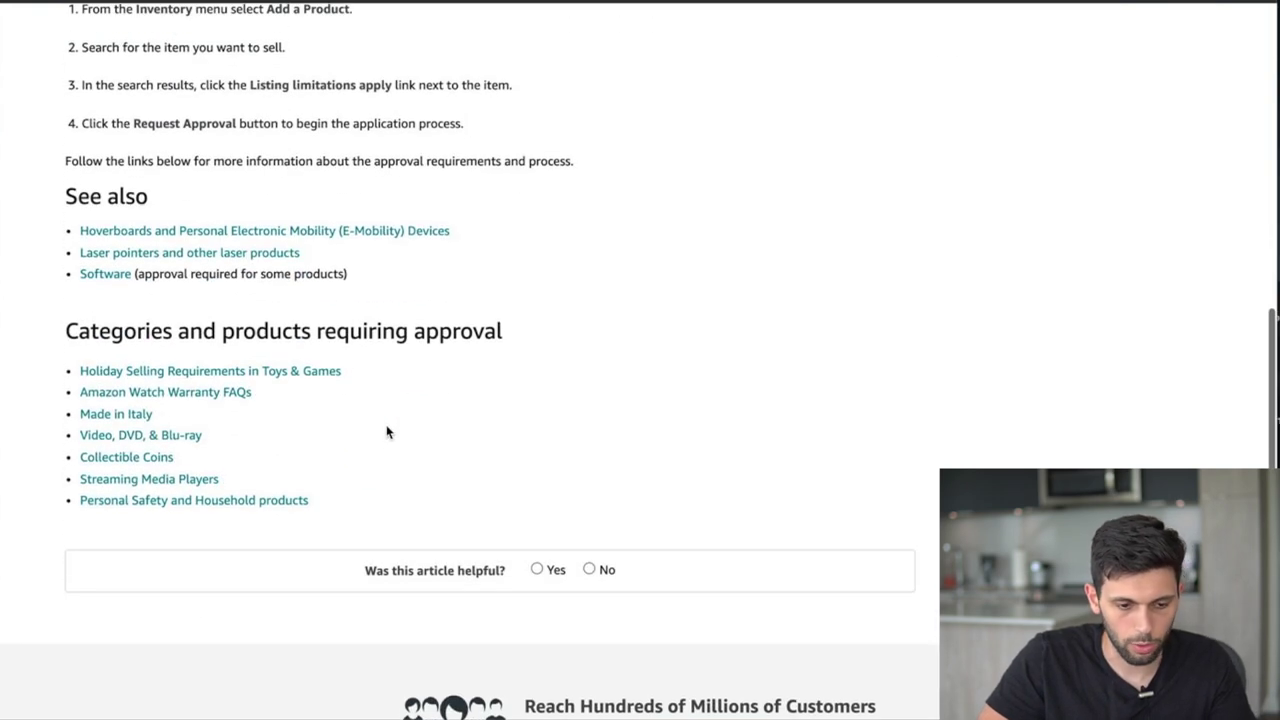
scroll(225, 360, "up", 3)
scroll(229, 332, "up", 5)
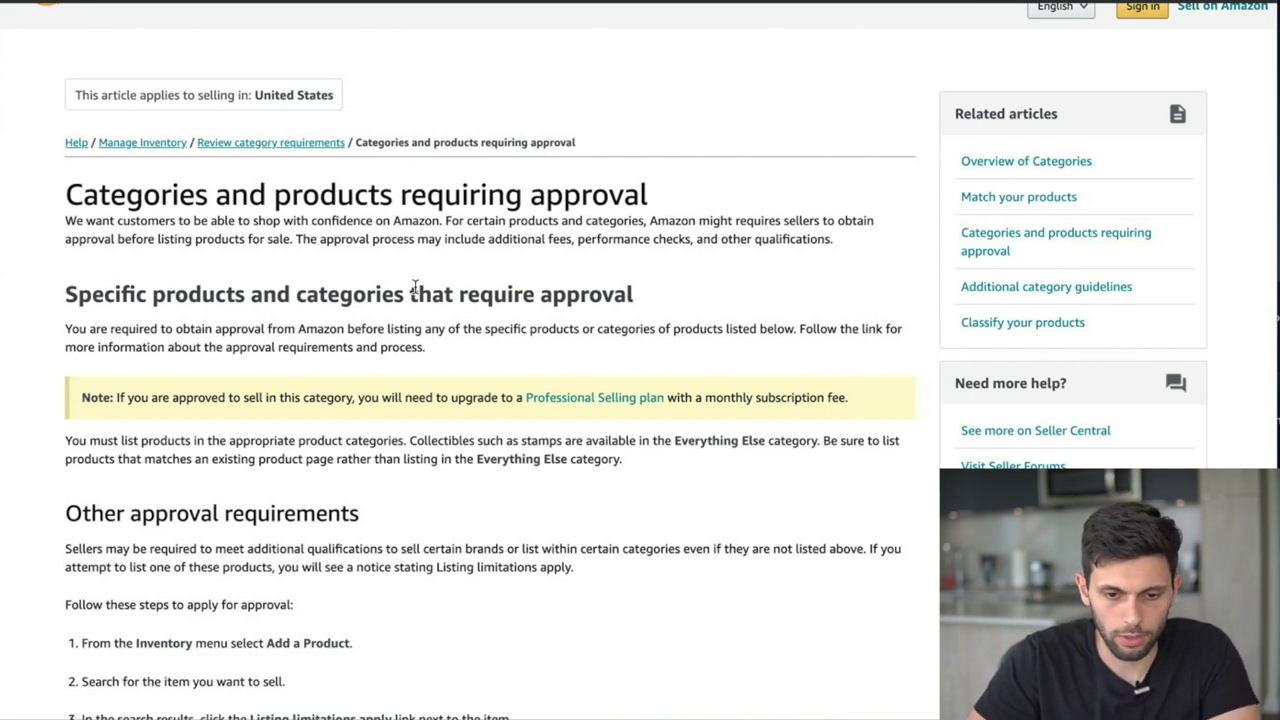
- Switch to the Product Validation Sheet and review the criterion about not requiring special certifications alongside the data columns
key("ctrl+Tab")
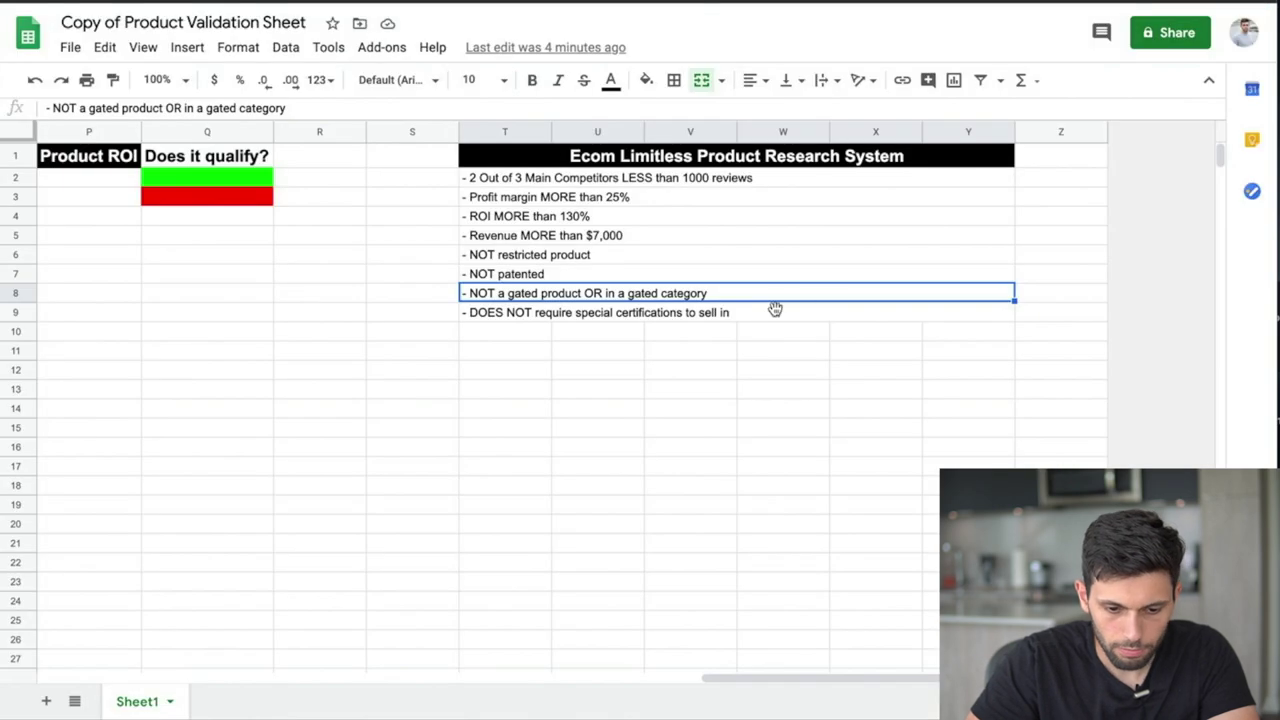
left_click(706, 315)
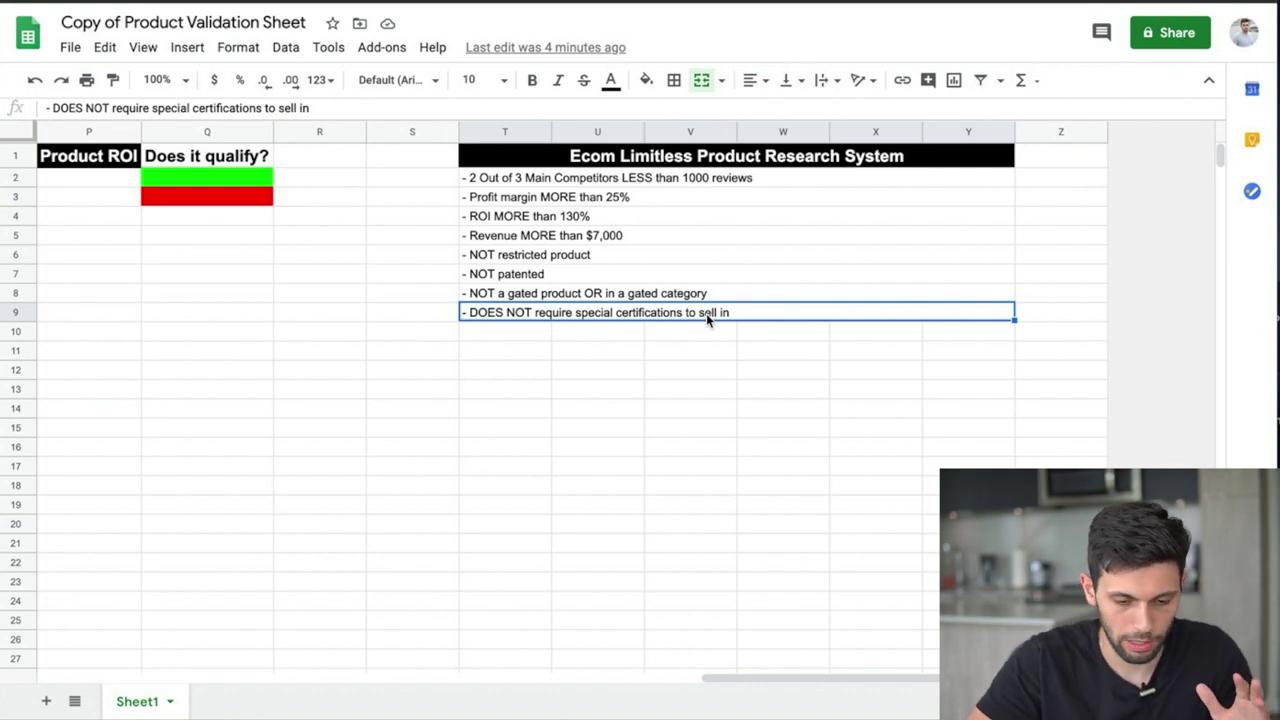
scroll(280, 297, "left", 10)
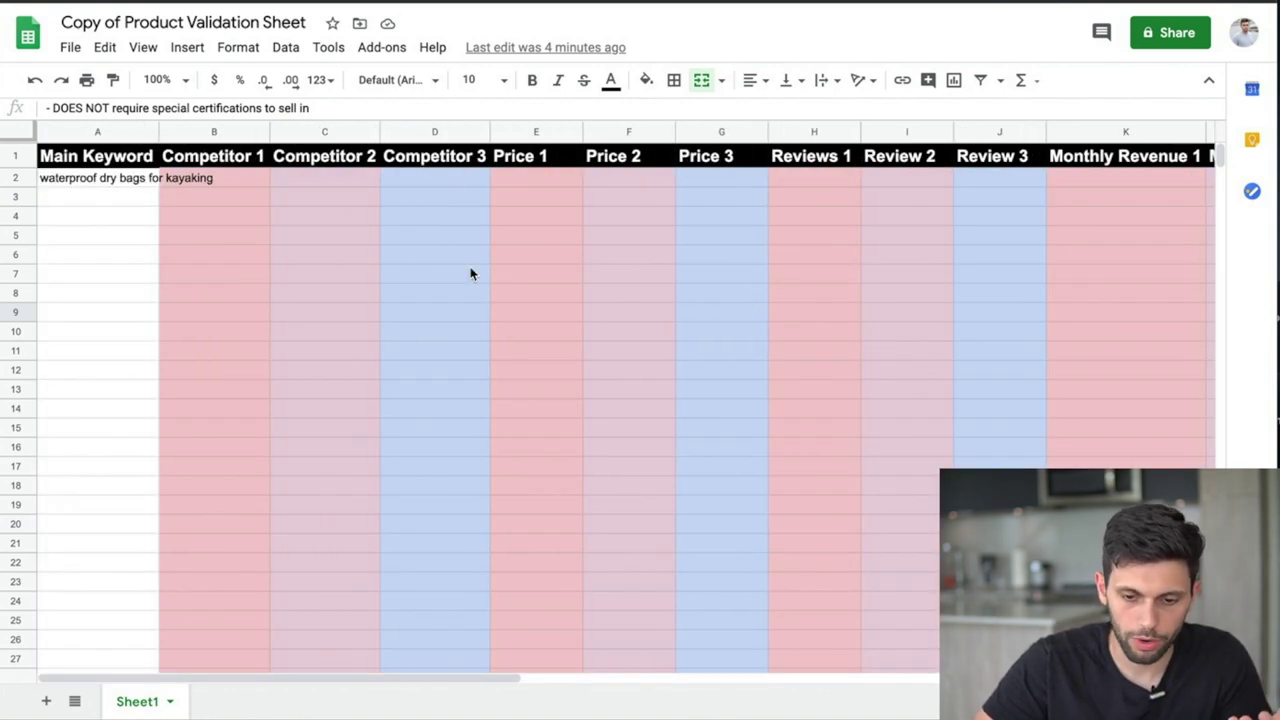
scroll(425, 275, "right", 8)
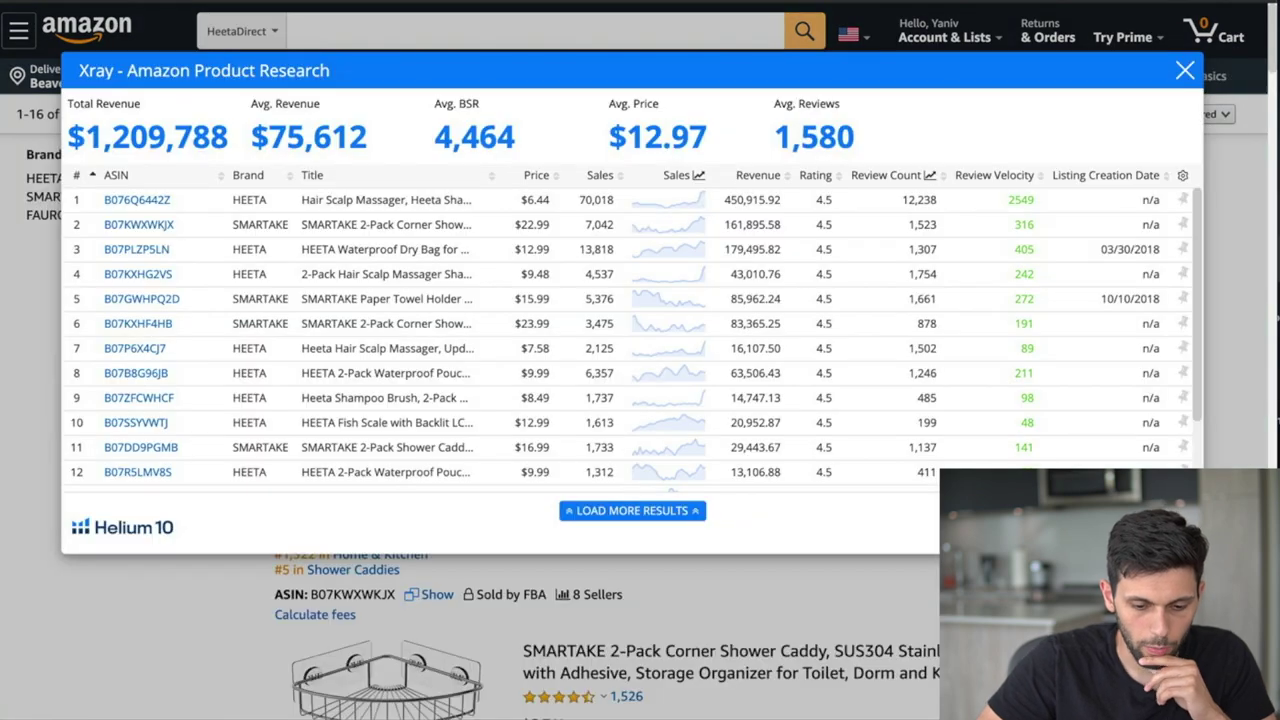
- Switch to the HeetaDirect storefront on Amazon, close the Xray overlay and look over the listed products
left_click(1184, 70)
scroll(683, 413, "down", 15)
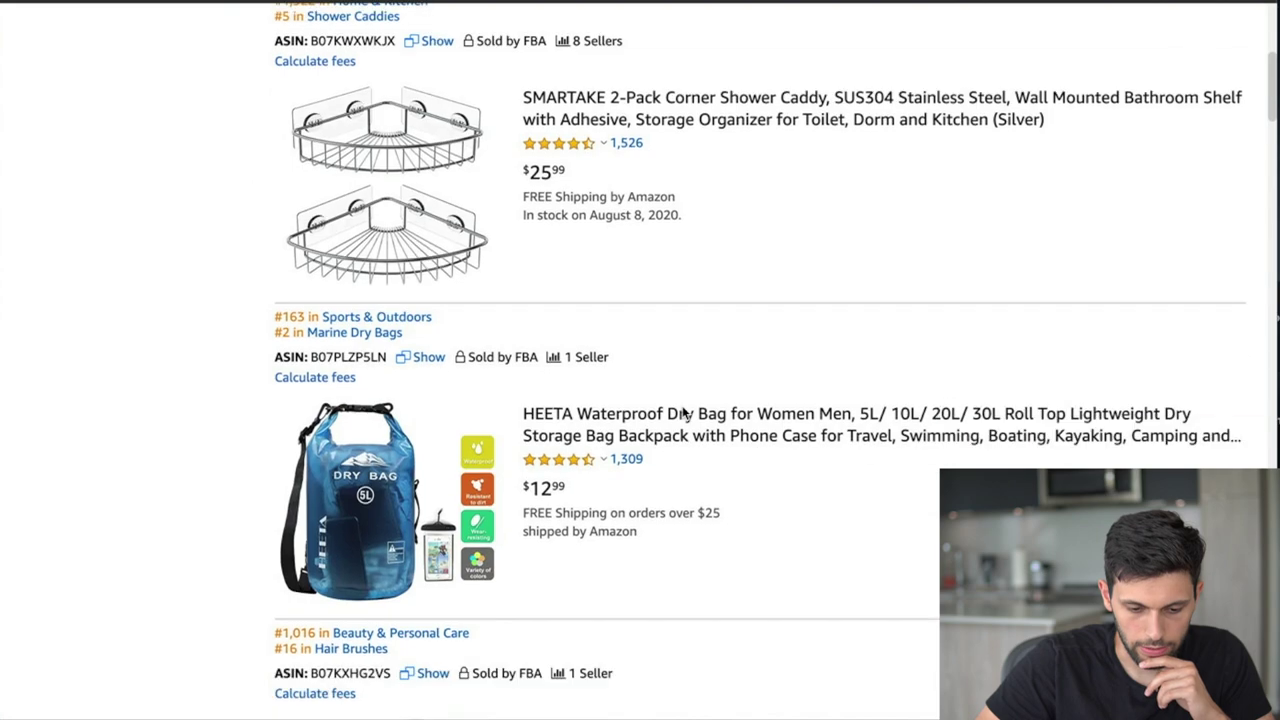
scroll(683, 413, "up", 15)
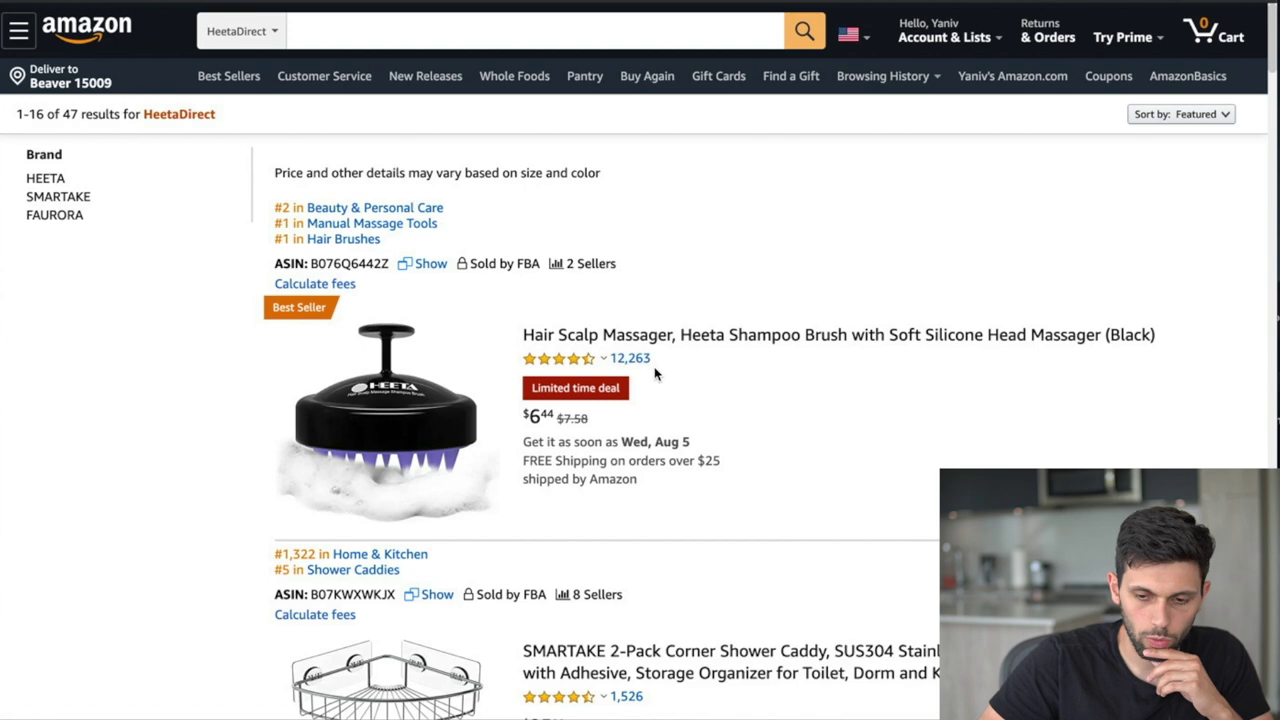
scroll(655, 374, "down", 3)
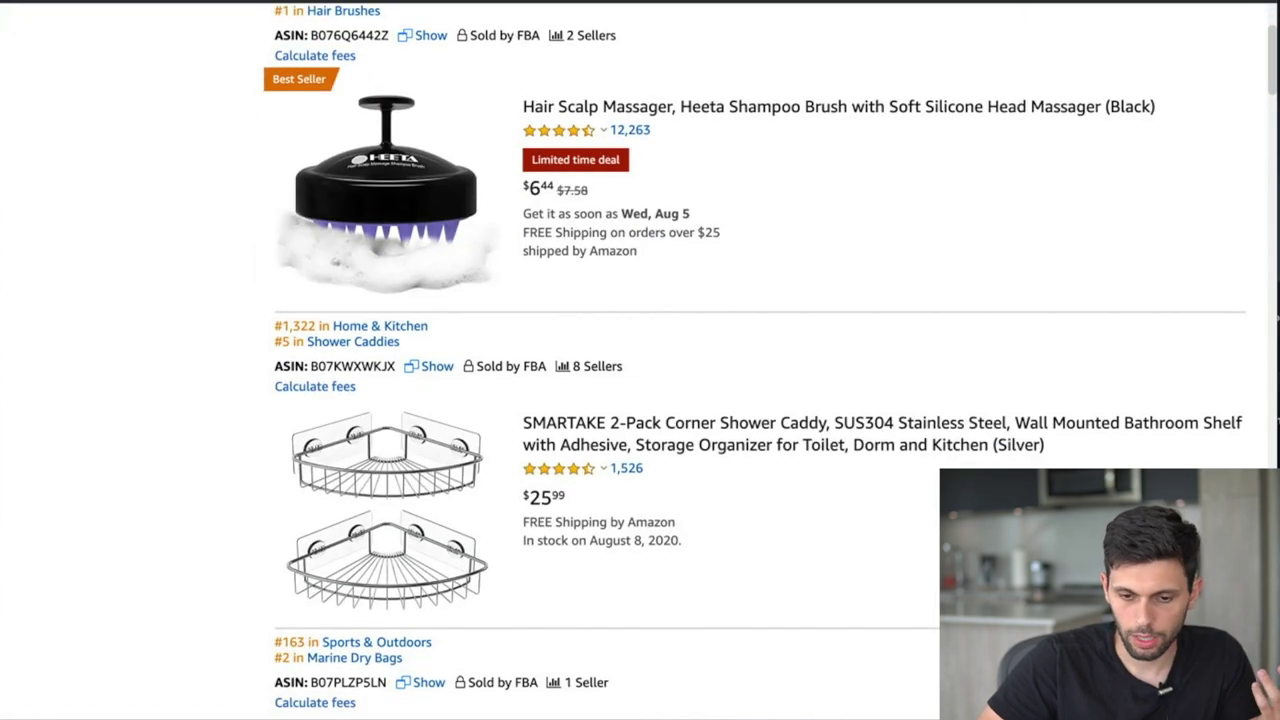
- Reopen the Xray product research for the HeetaDirect storefront, load more results and compare the products' revenue and review counts
left_click(922, 84)
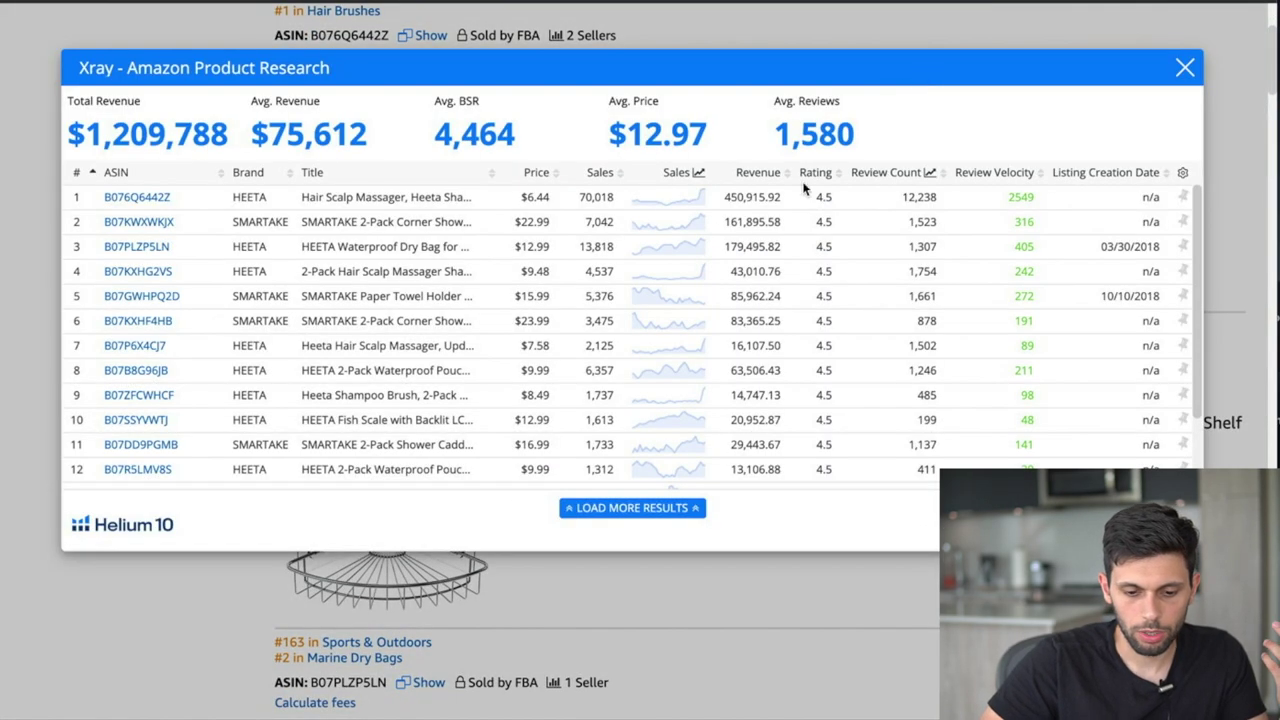
scroll(500, 296, "down", 2)
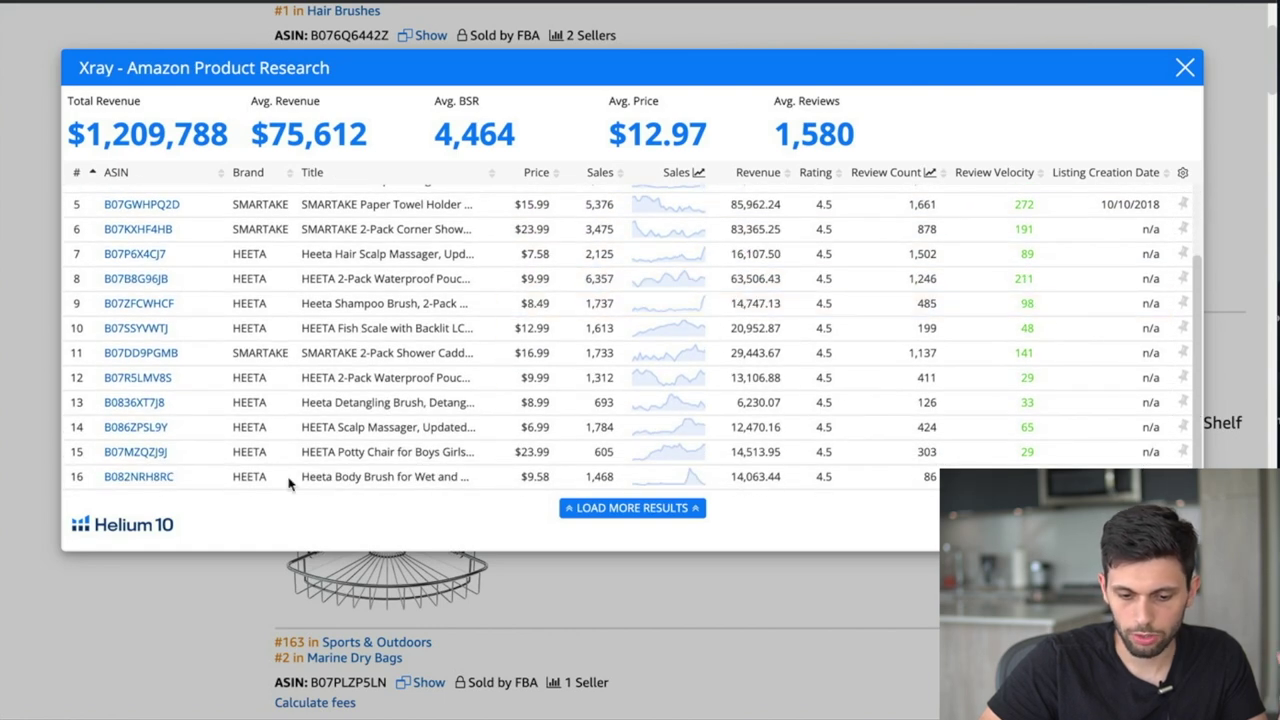
left_click(612, 511)
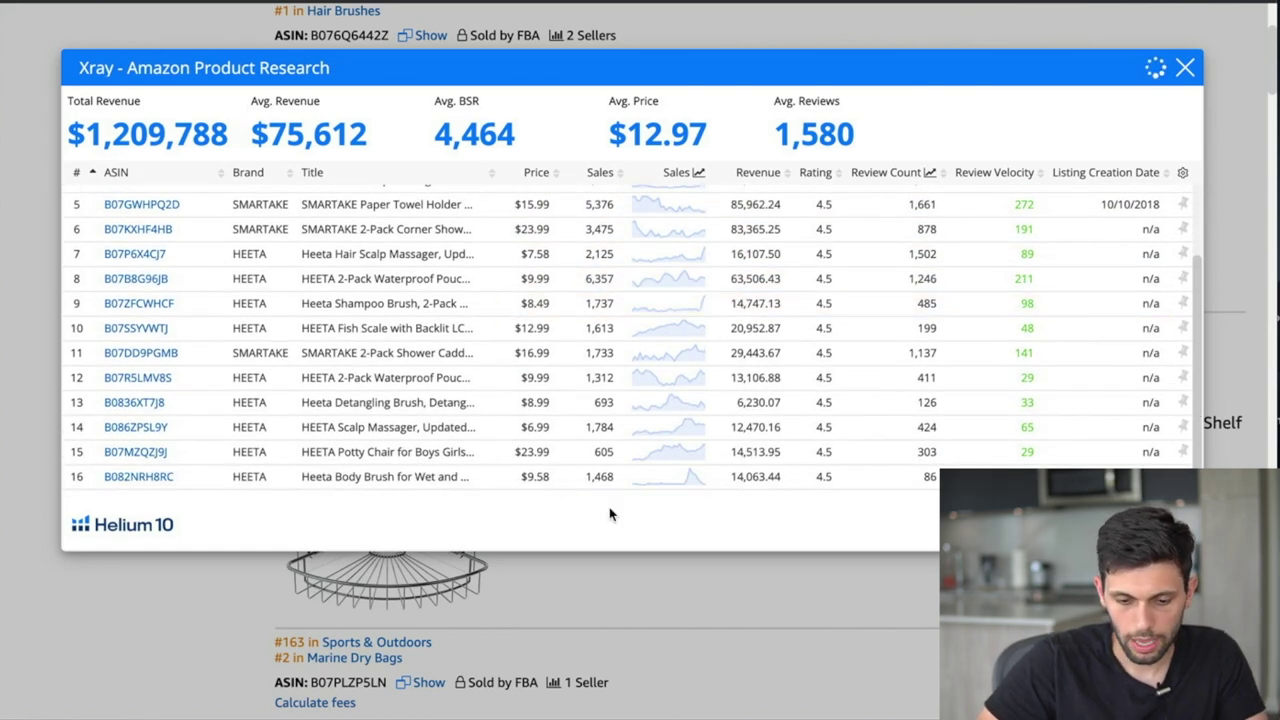
scroll(627, 432, "down", 3)
scroll(626, 430, "down", 5)
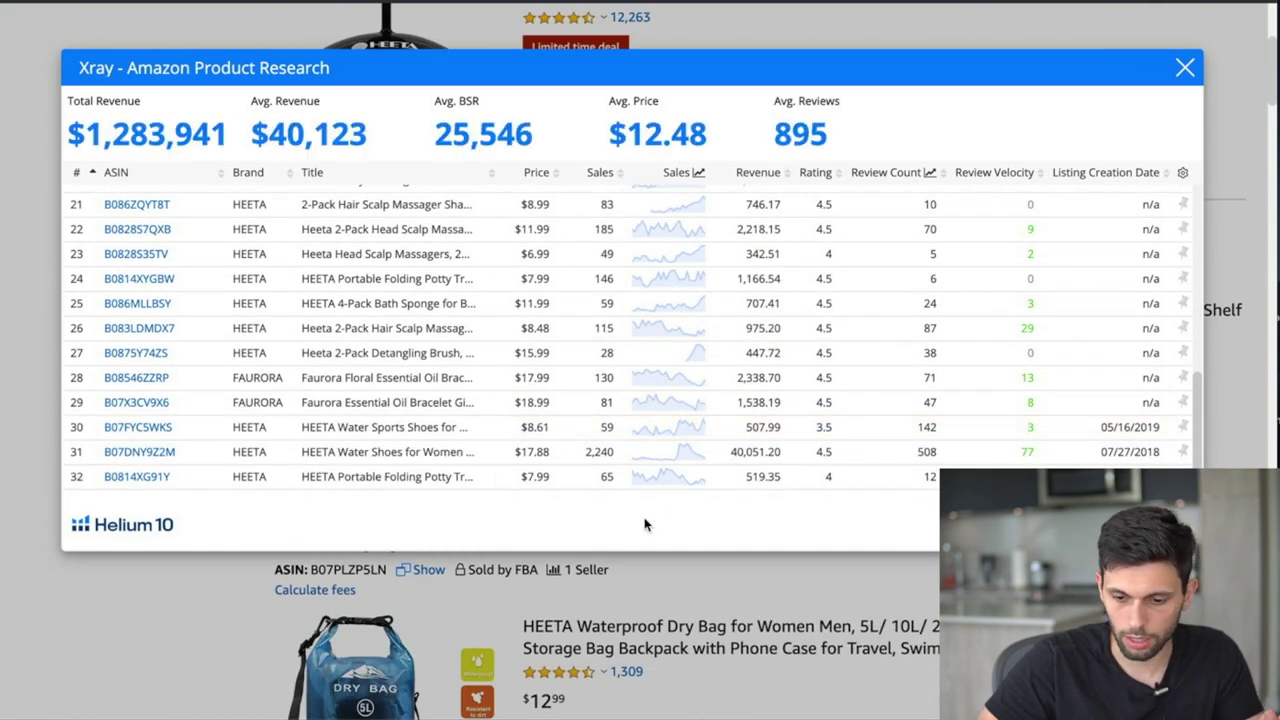
scroll(700, 371, "up", 8)
scroll(700, 371, "down", 6)
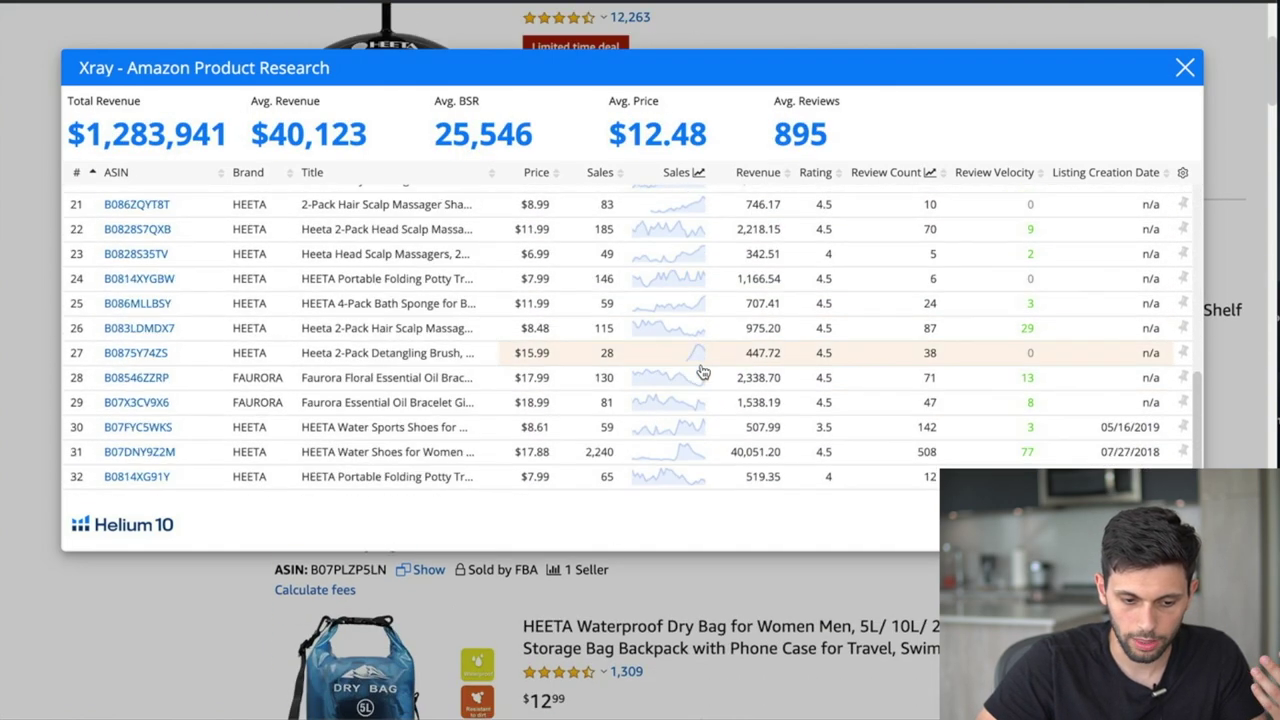
scroll(690, 365, "up", 7)
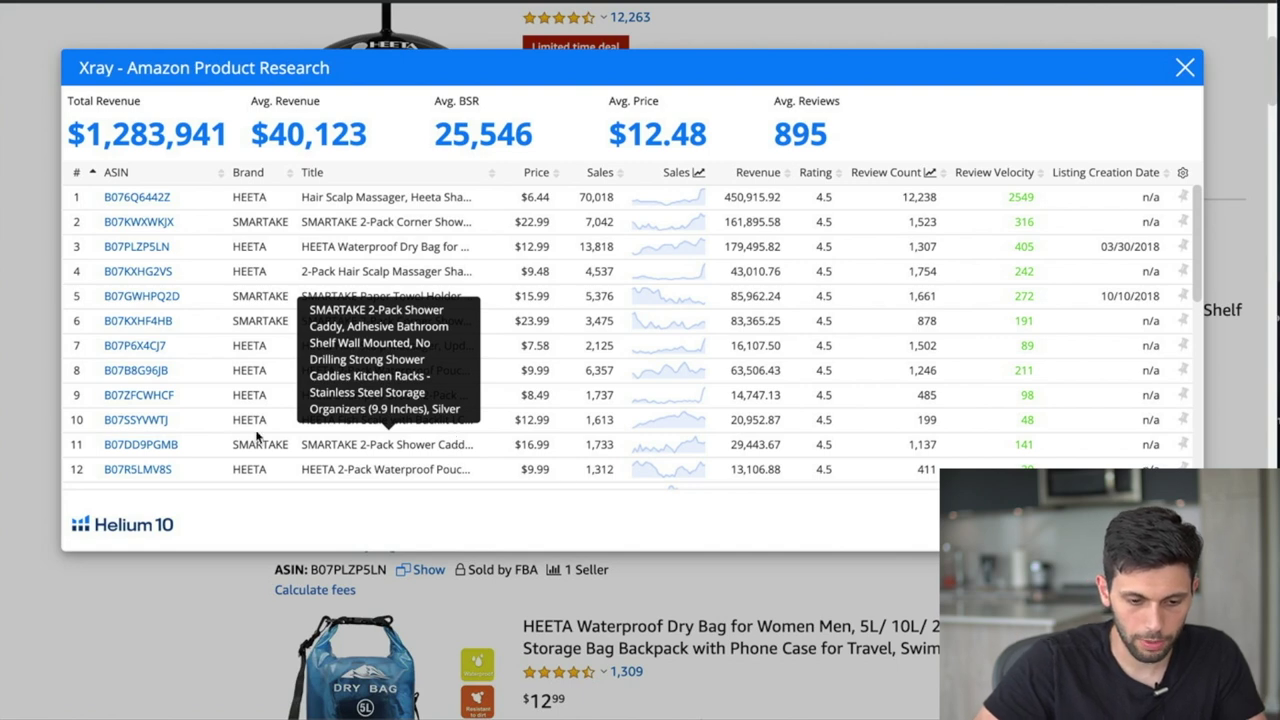
- Open the HEETA Fish Scale listing from the Xray results and dismiss the deal pop-up
left_click(136, 421)
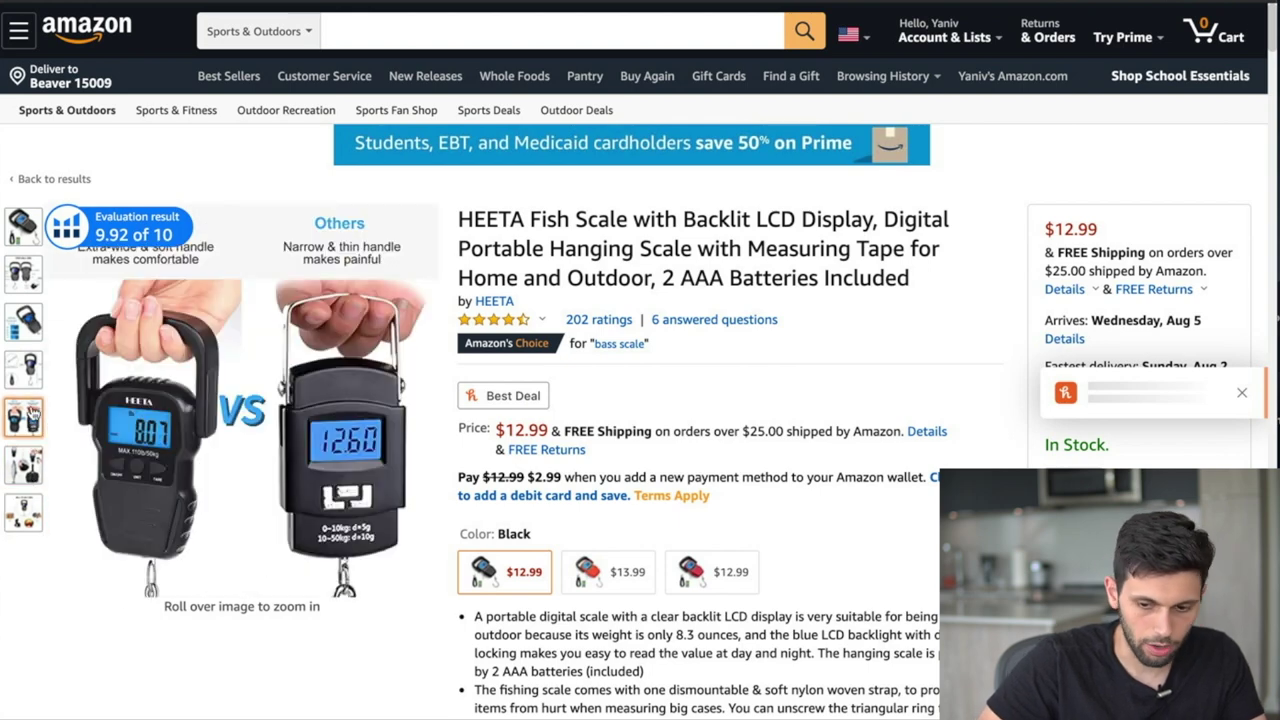
left_click(1242, 394)
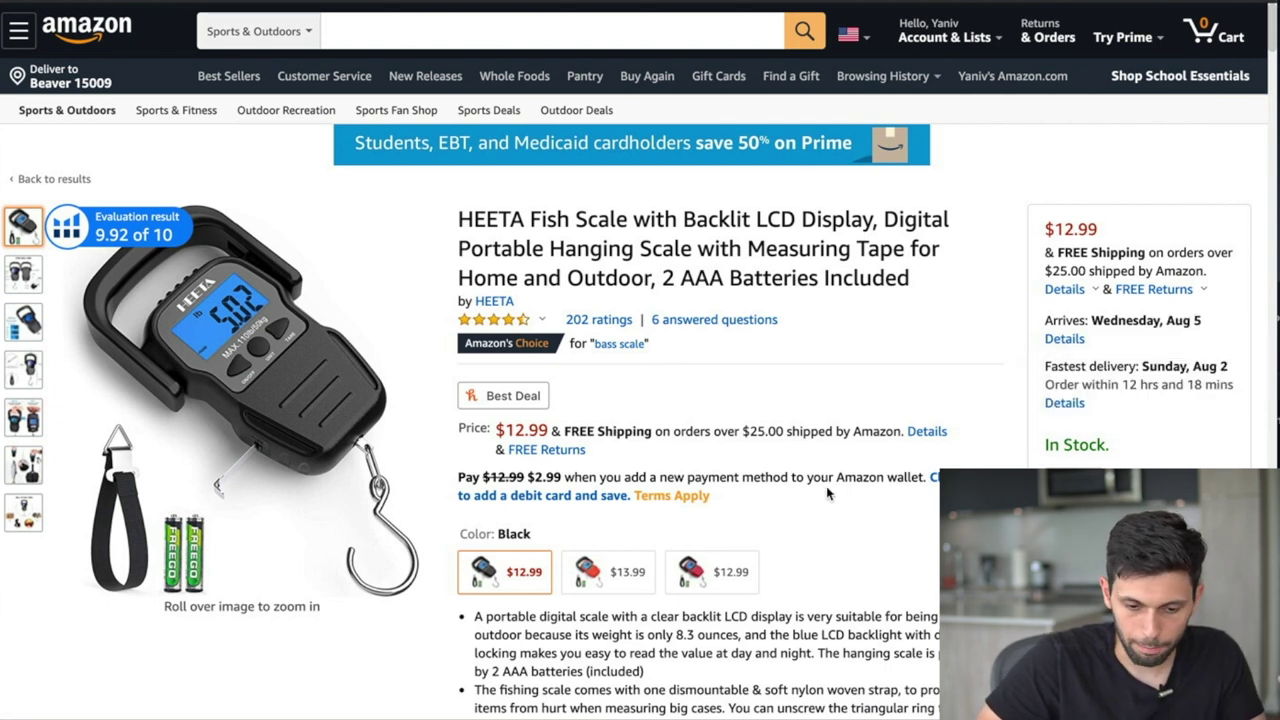
left_click(540, 396)
left_click(707, 452)
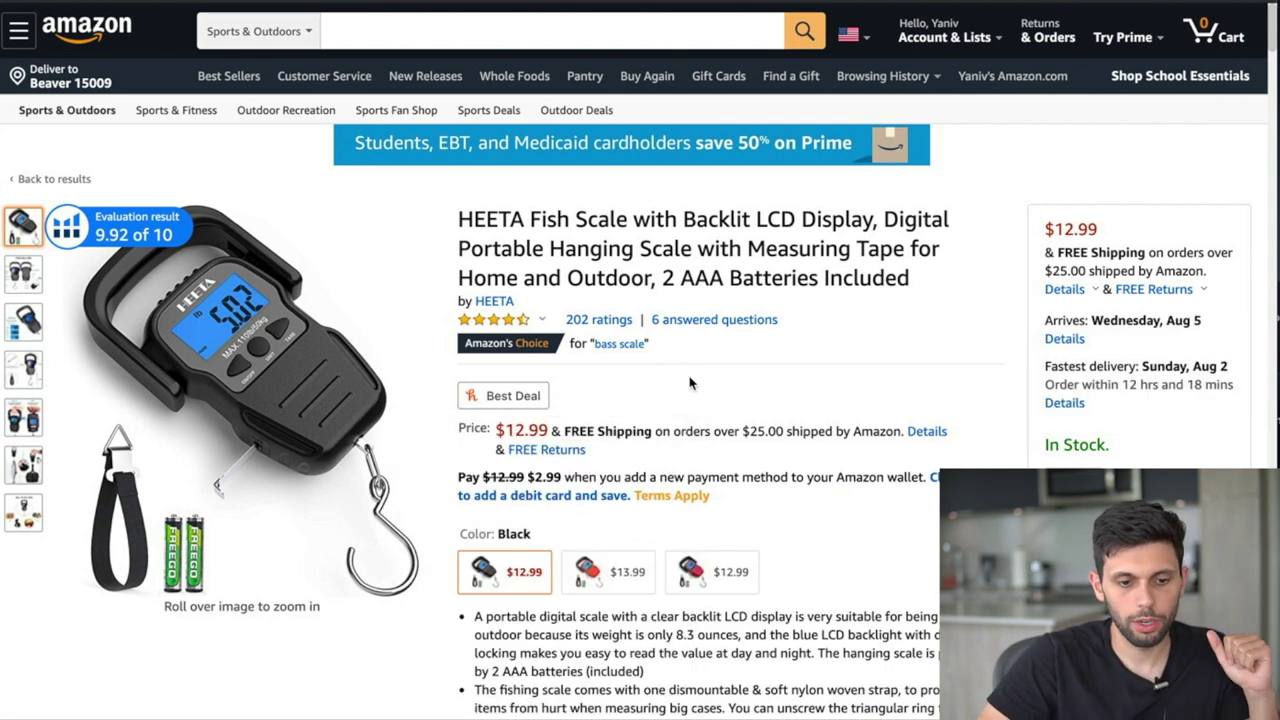
- Search all Amazon departments for "fish scale" and look through the competing products
left_click(255, 31)
scroll(255, 31, "up", 15)
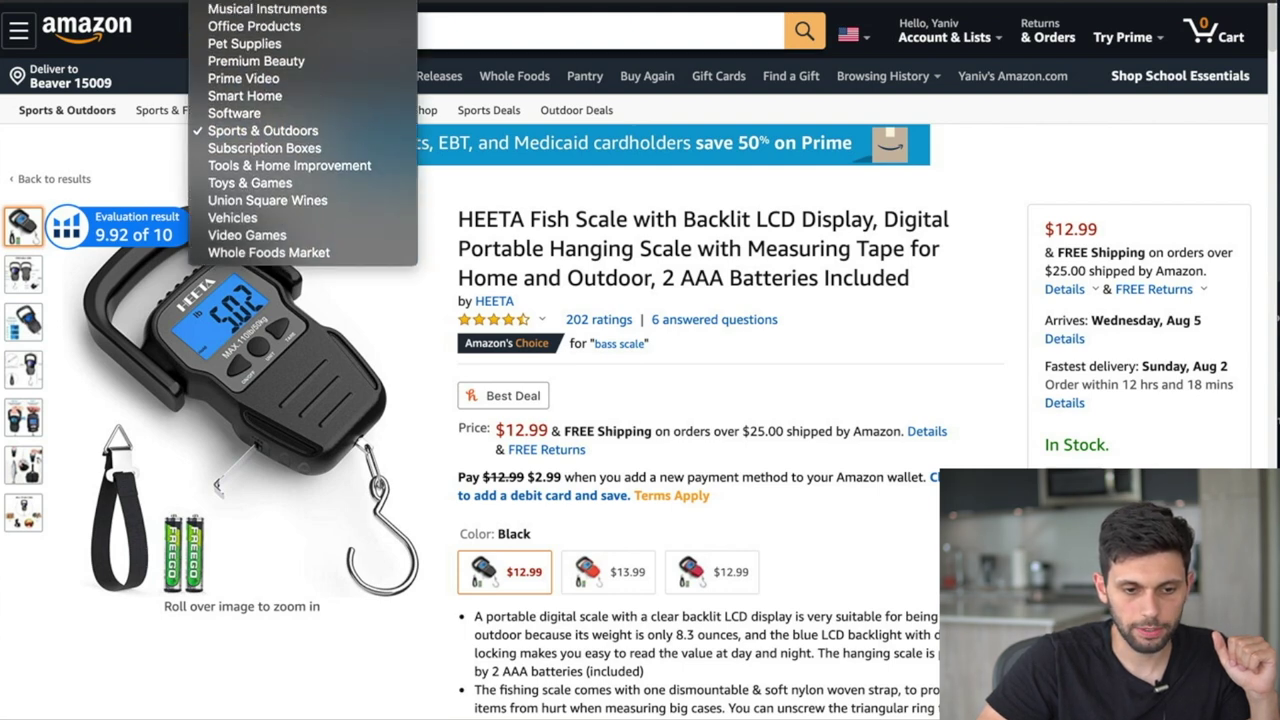
left_click(260, 8)
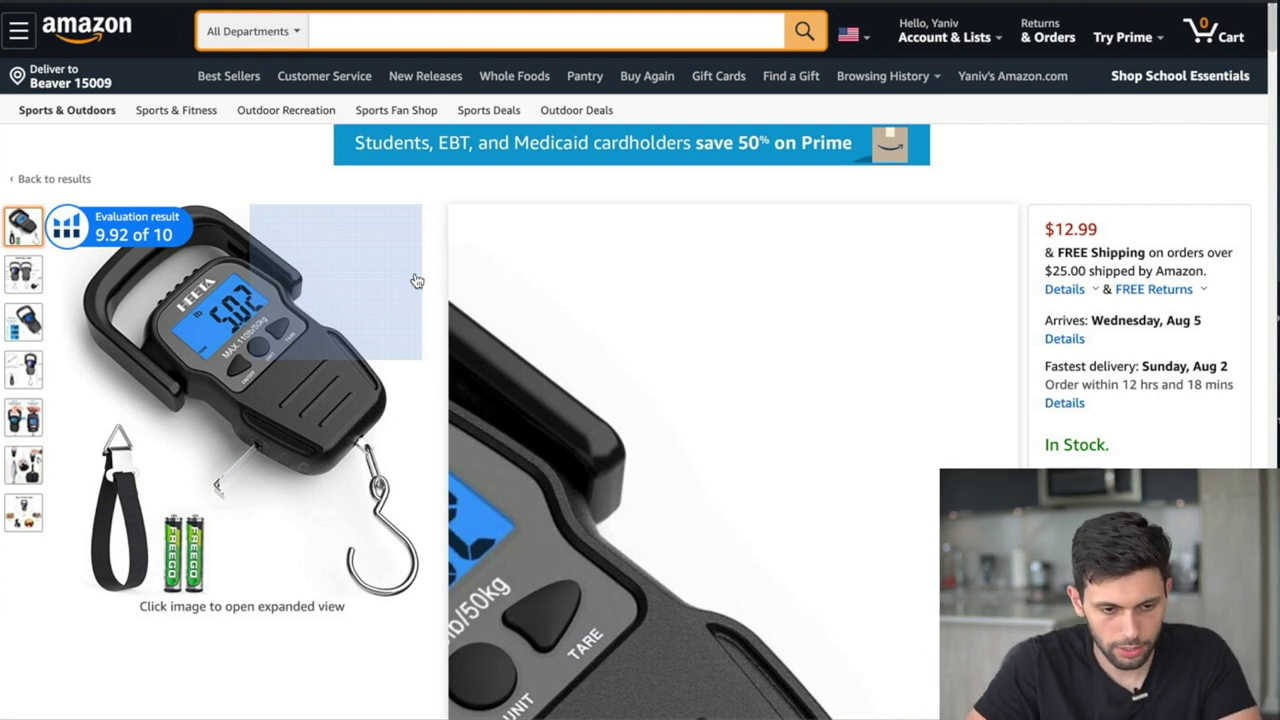
left_click(366, 35)
type("fish scale")
key("Return")
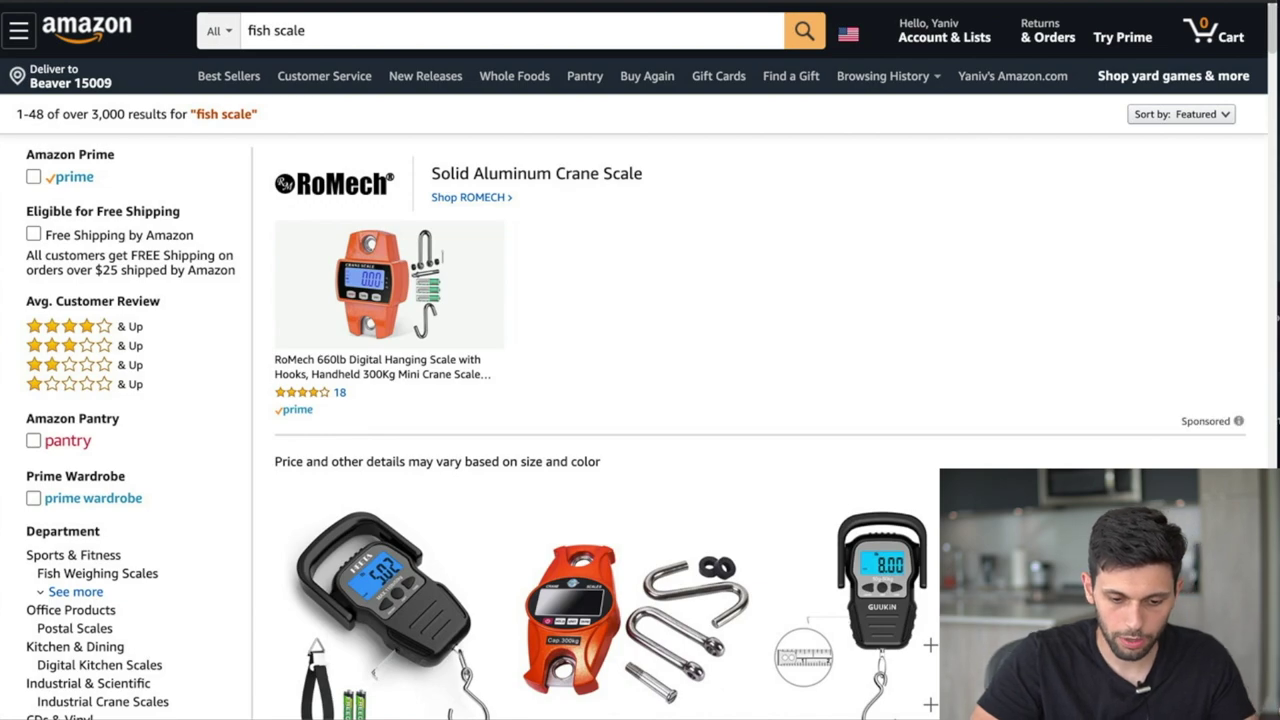
scroll(466, 327, "down", 2)
scroll(466, 327, "down", 2)
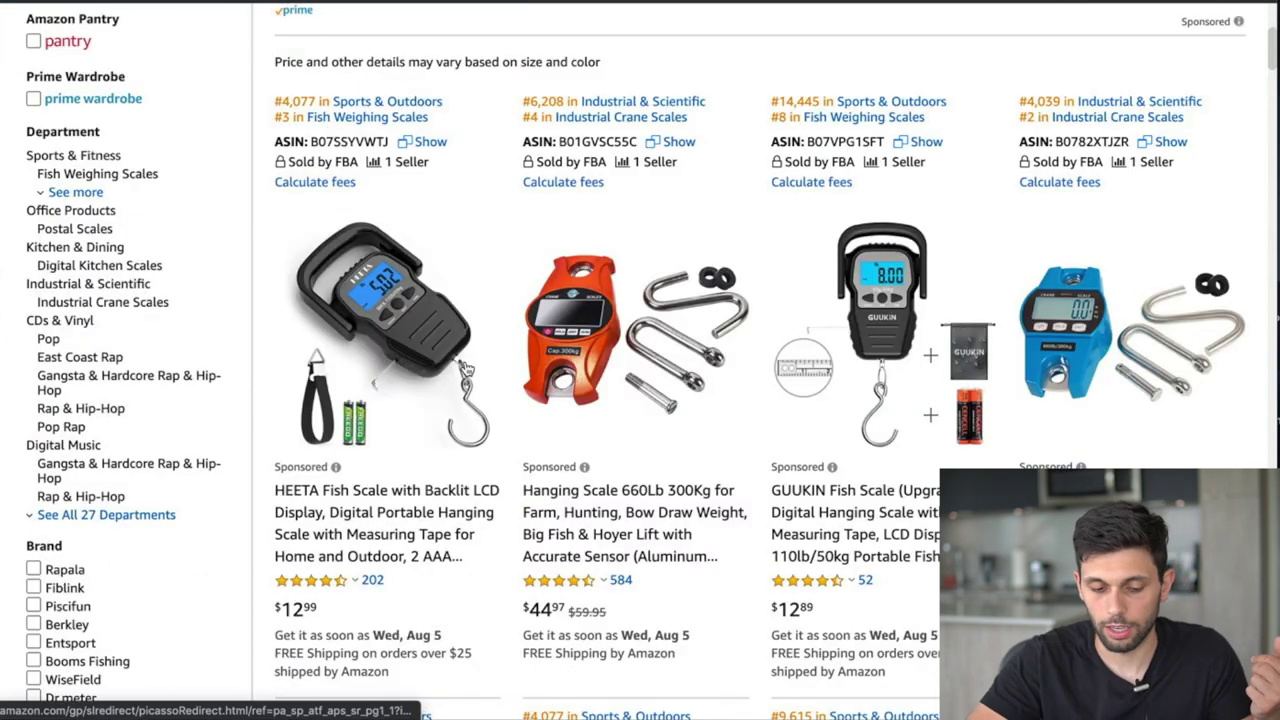
scroll(466, 369, "down", 2)
scroll(466, 369, "down", 3)
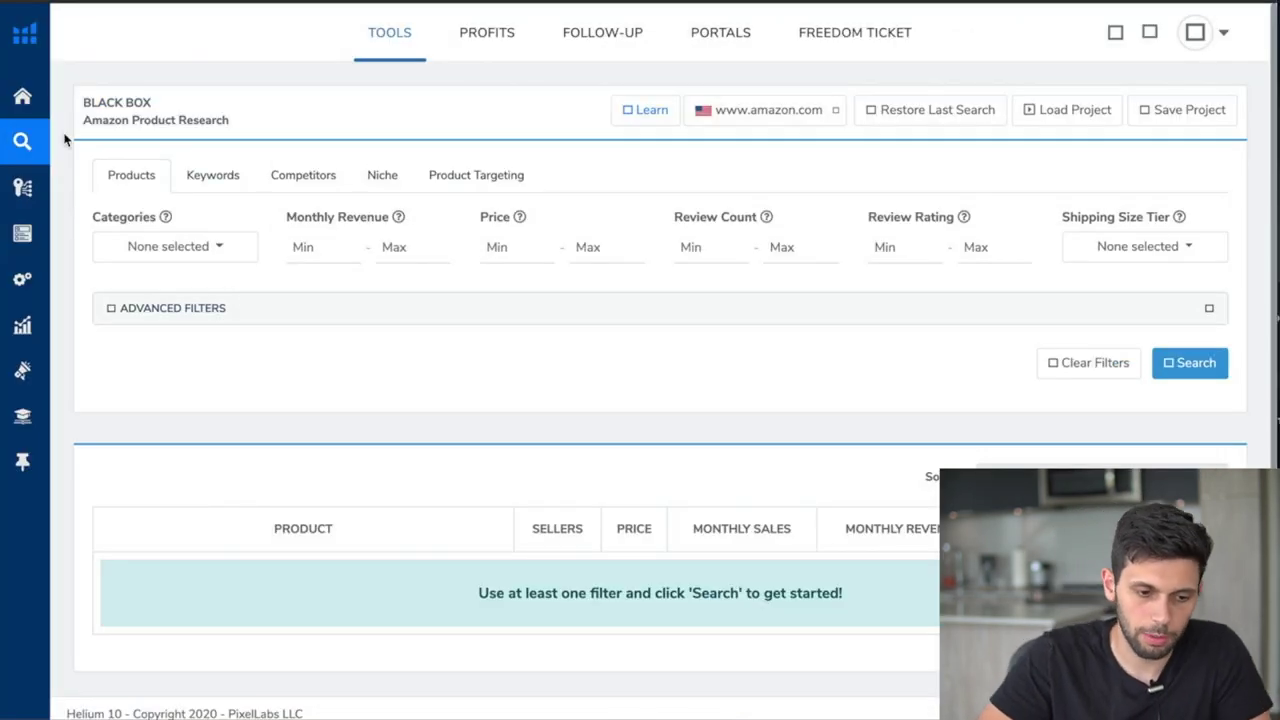
- Switch to Helium 10 and open the Cerebro reverse ASIN lookup from the keyword research tools
mouse_move(30, 70)
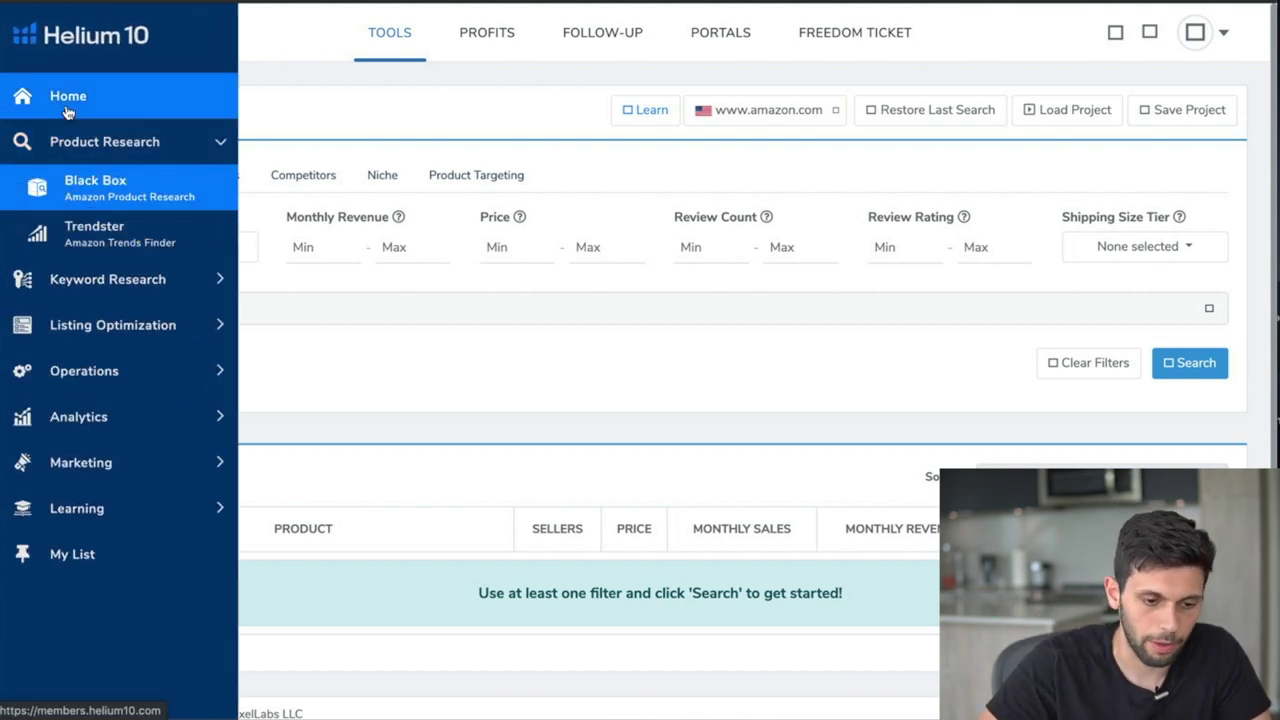
left_click(143, 280)
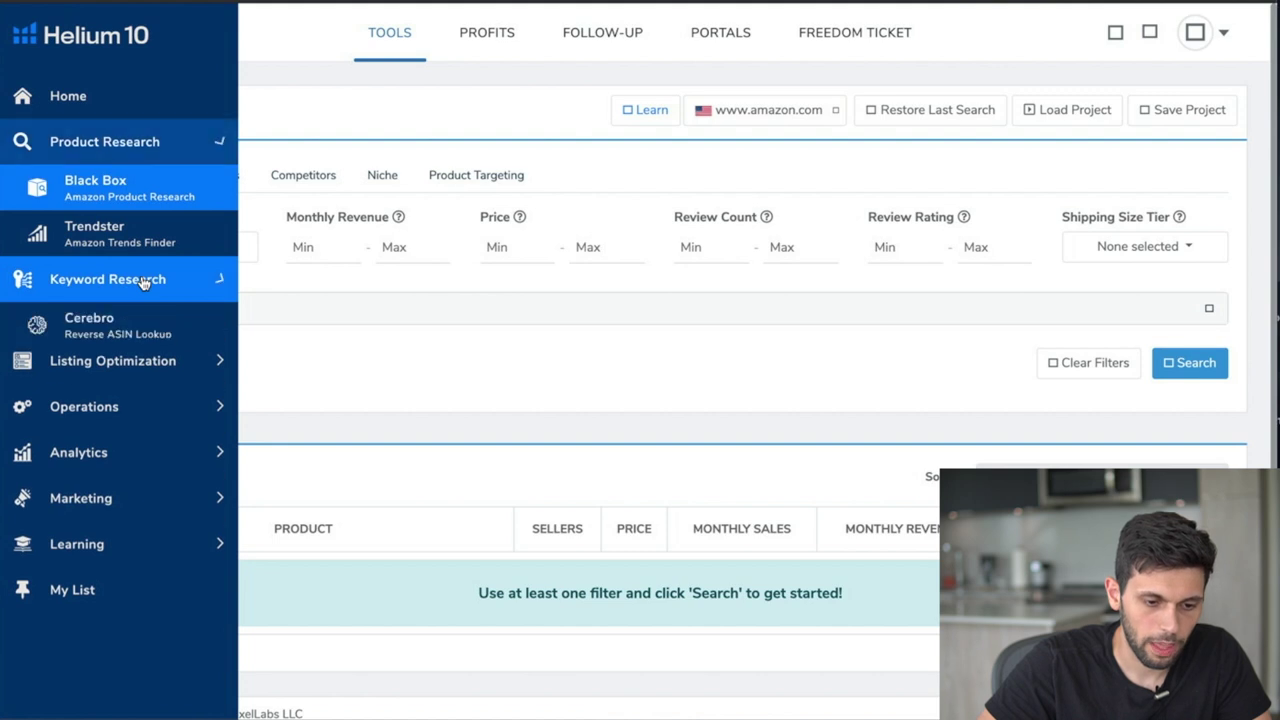
left_click(120, 244)
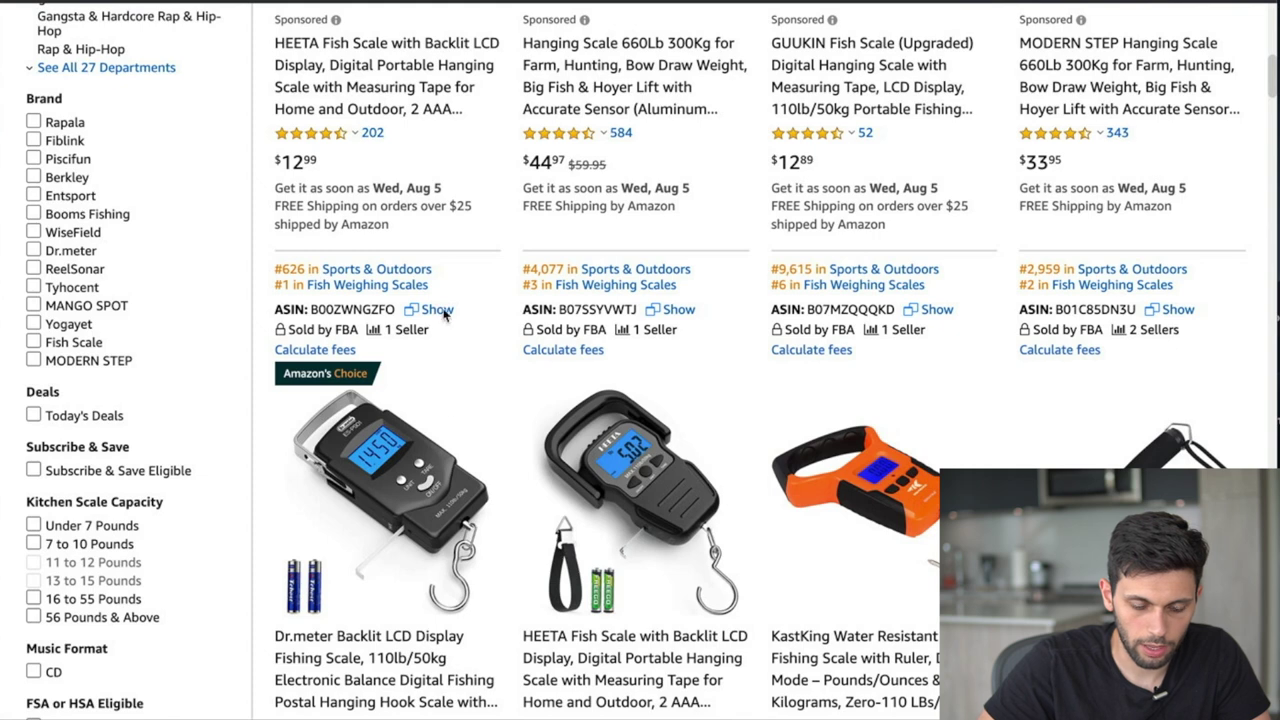
- Return to the fish scale results, open the HEETA Fish Scale listing and select its ASIN in the page address
scroll(446, 317, "down", 2)
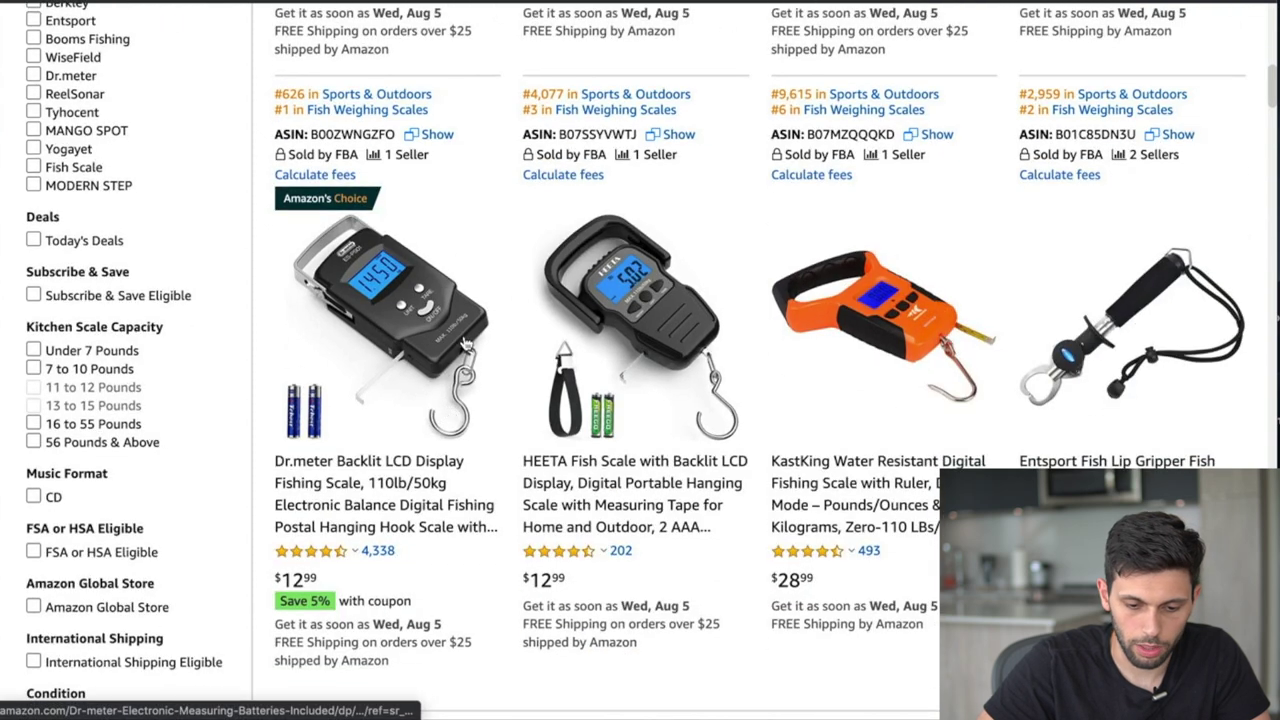
scroll(456, 262, "down", 1)
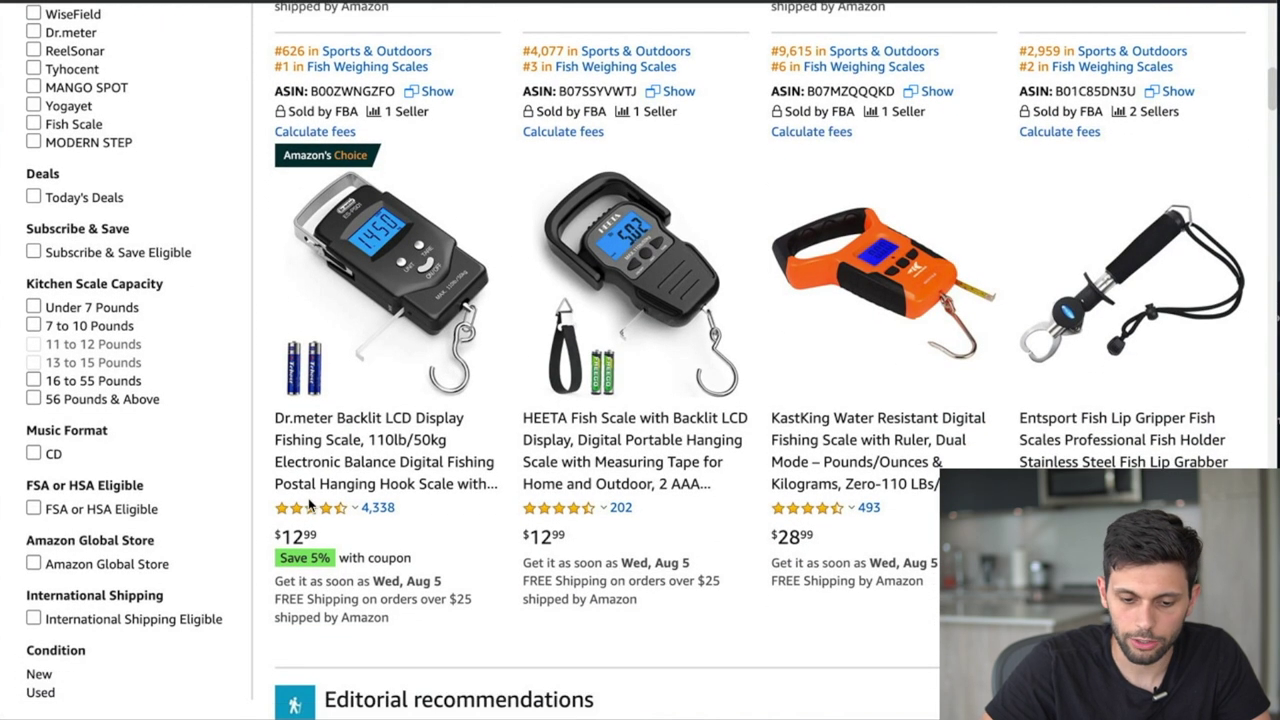
left_click(645, 275)
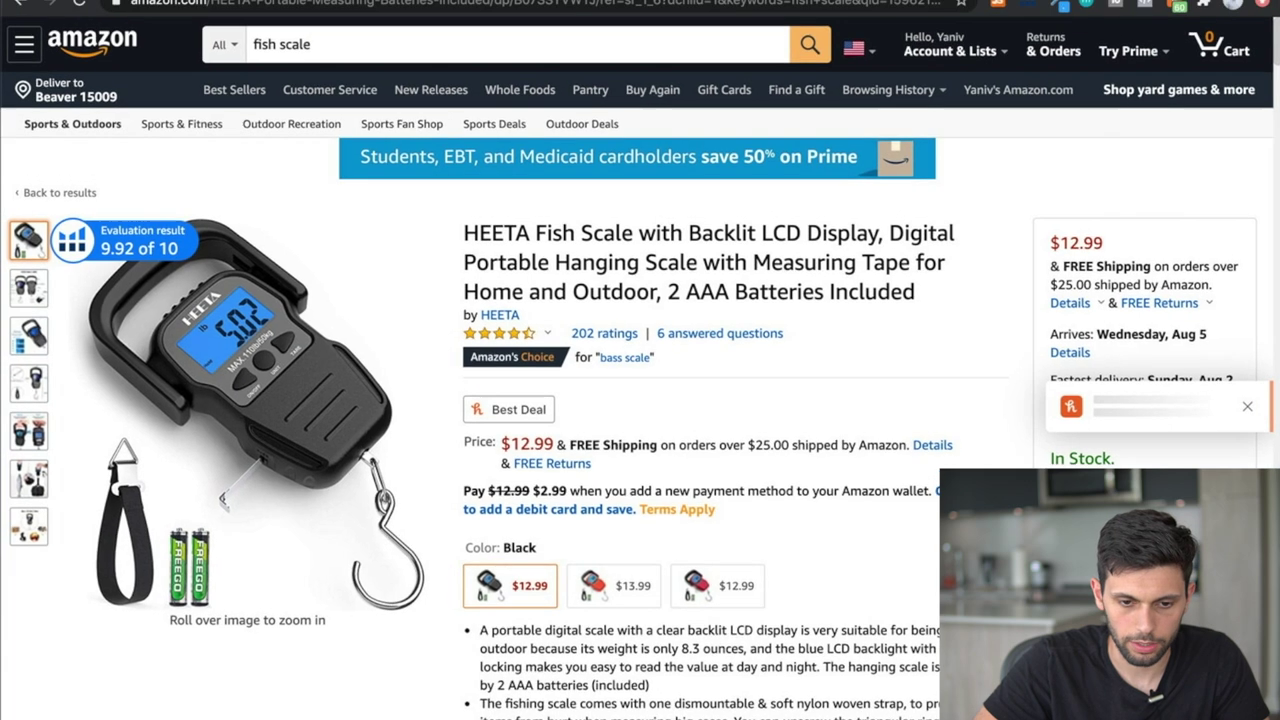
left_click(563, 5)
double_click(563, 5)
left_click_drag(594, 5, 650, 5)
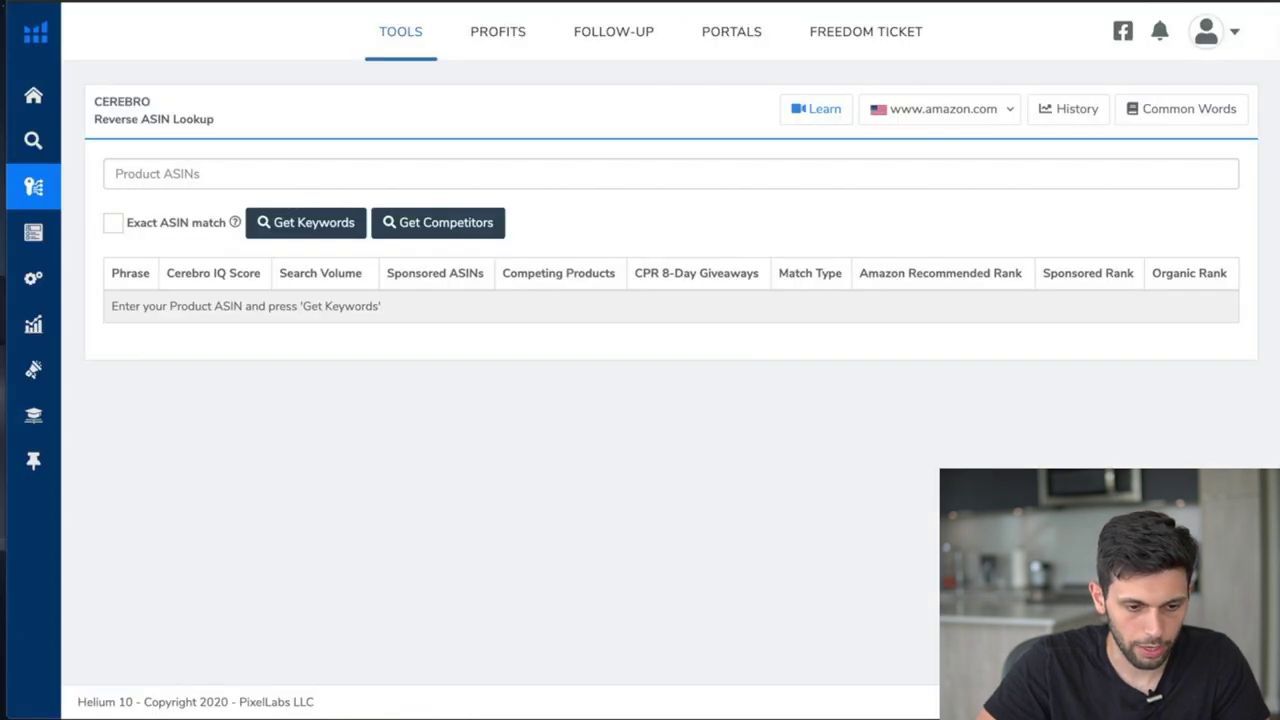
- Run a Cerebro keyword lookup for the product ASIN B07SSYVWTJ
left_click(299, 179)
type("B07SSYVWTJ")
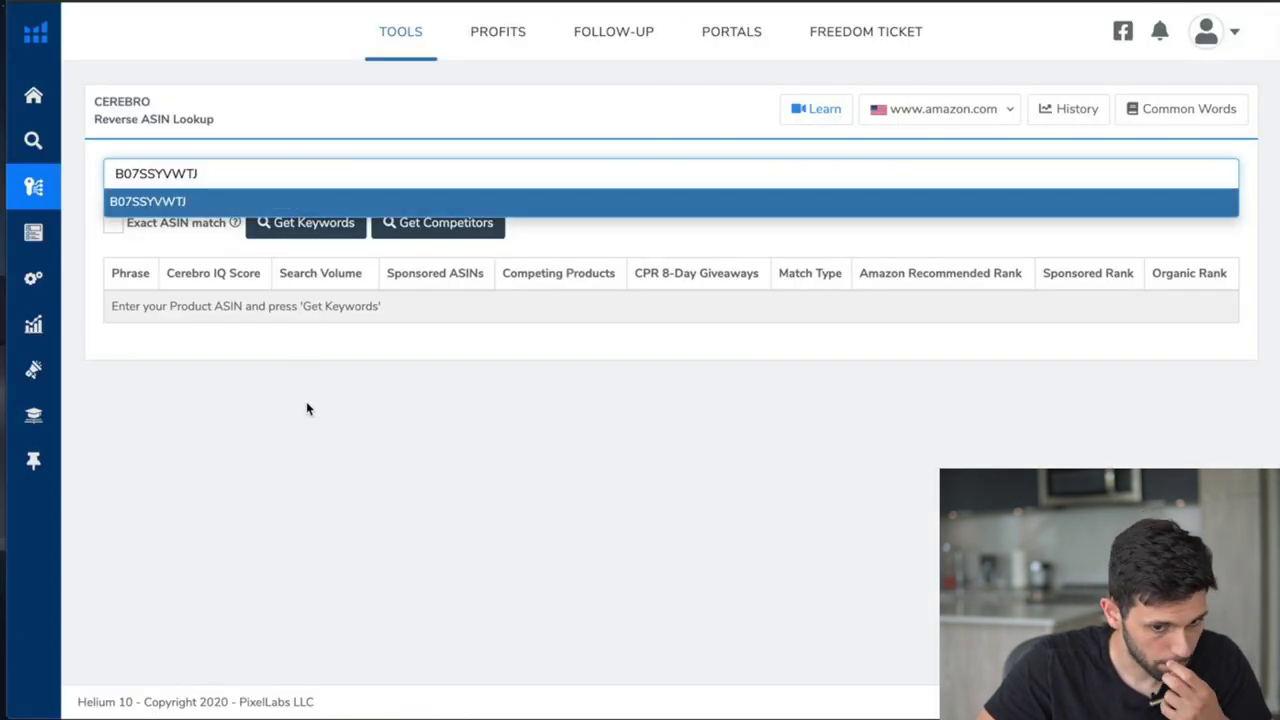
key("Return")
left_click(325, 226)
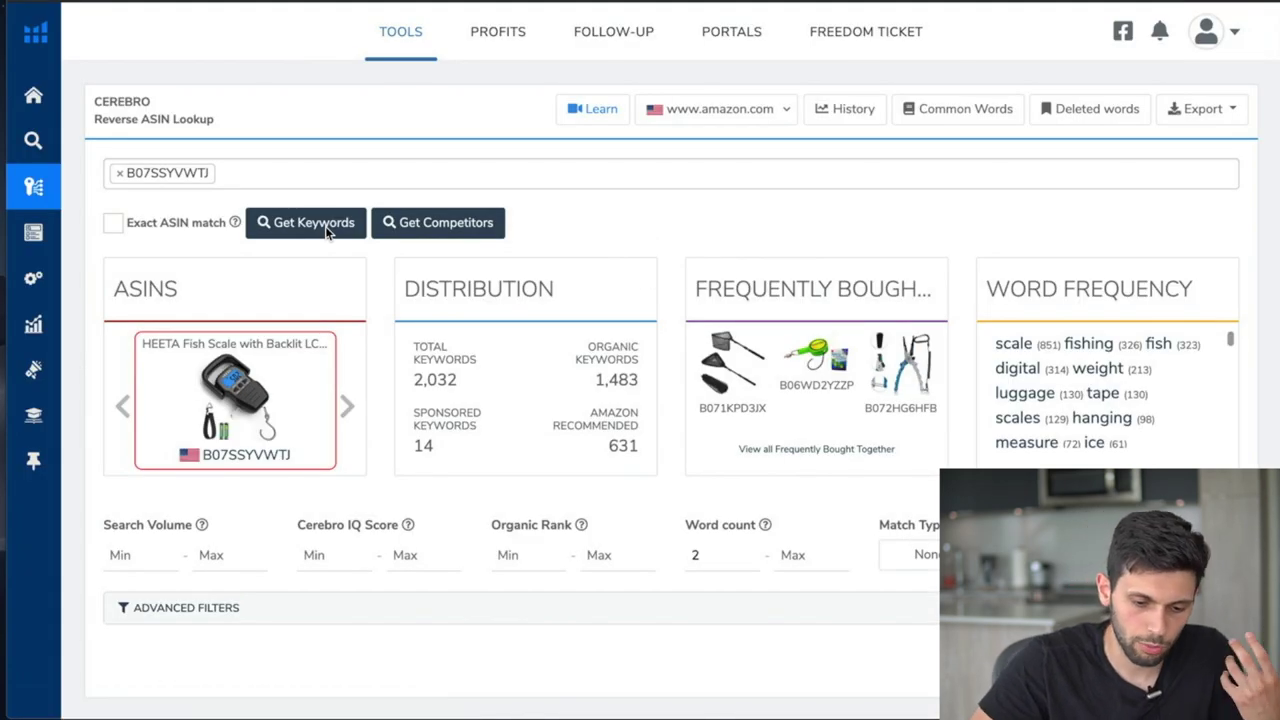
- Filter the Cerebro keywords for B07SSYVWTJ to an organic rank of 1 to 5
scroll(354, 374, "down", 1)
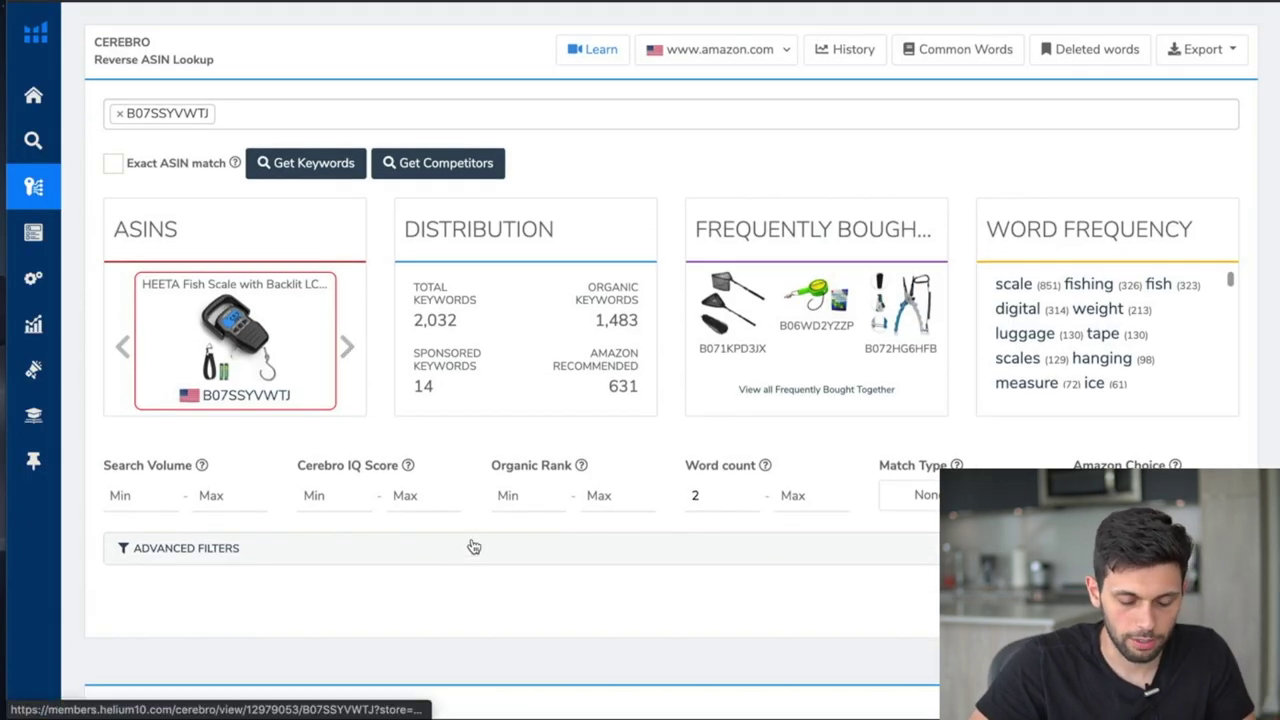
scroll(506, 600, "down", 1)
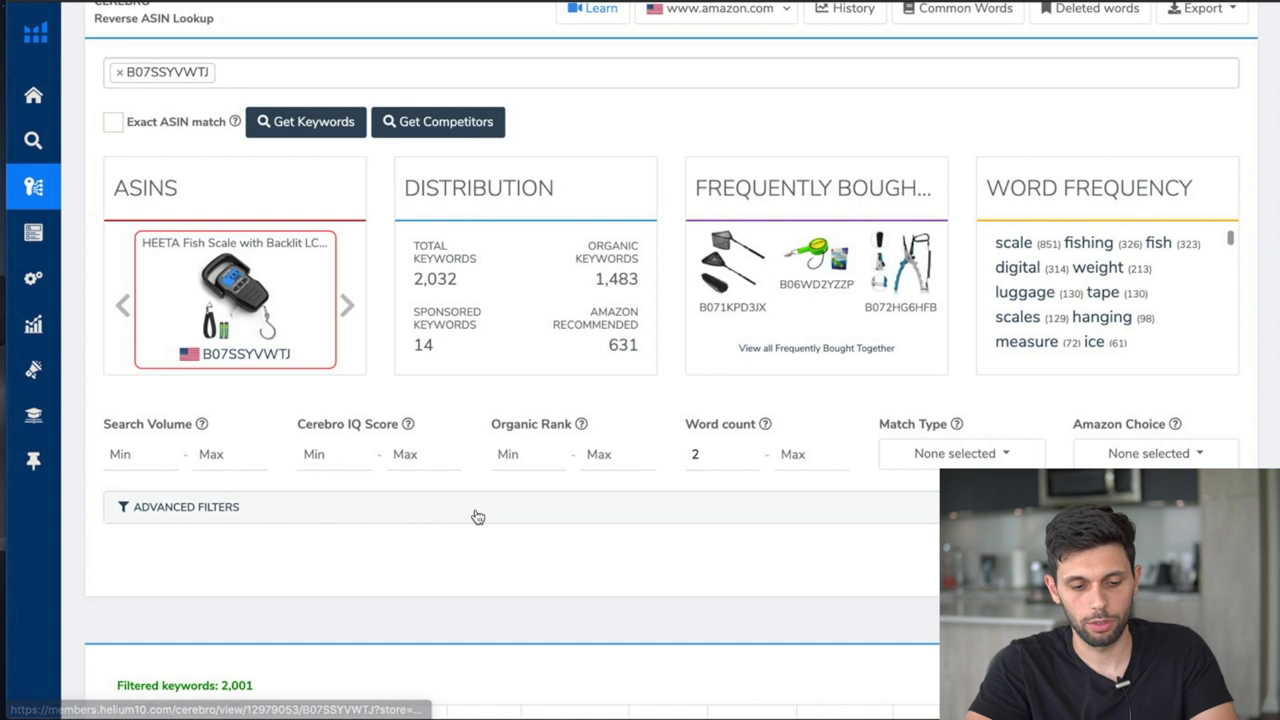
left_click(512, 459)
type("1")
left_click(616, 460)
type("5")
left_click(614, 543)
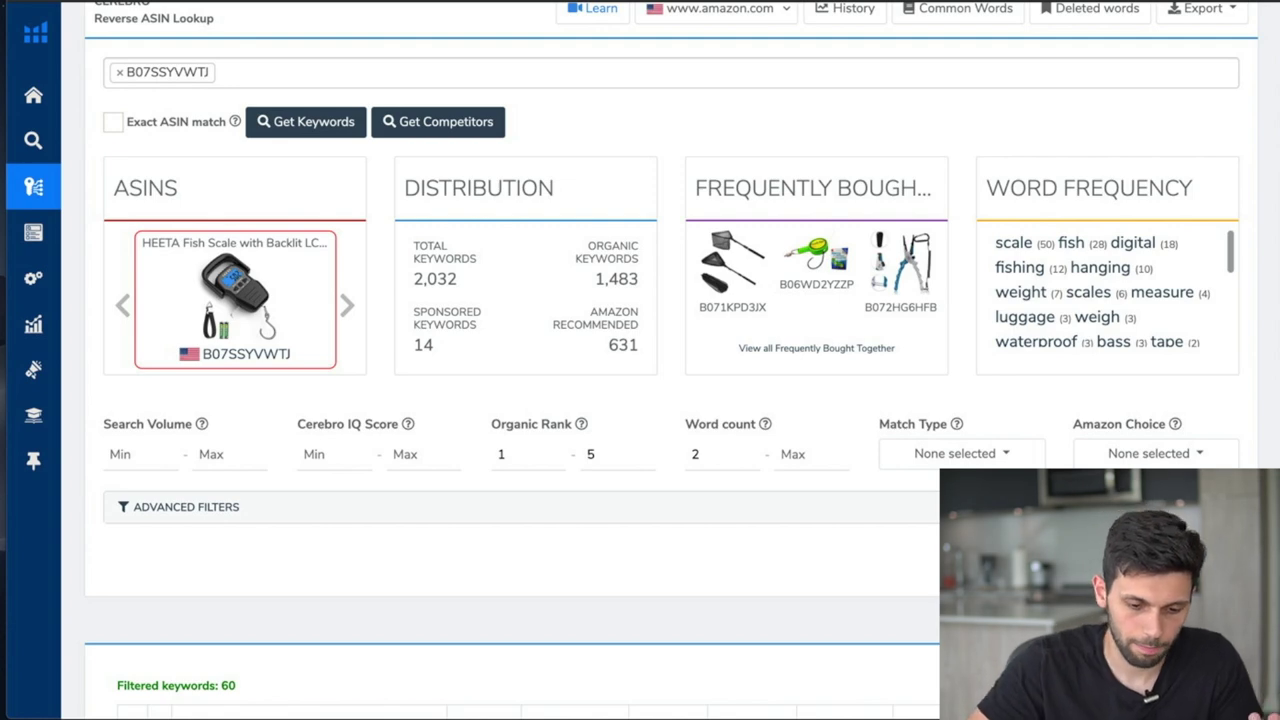
- Sort the filtered keywords by search volume from high to low and check the volumes for fish scale and hanging scale
scroll(564, 432, "down", 3)
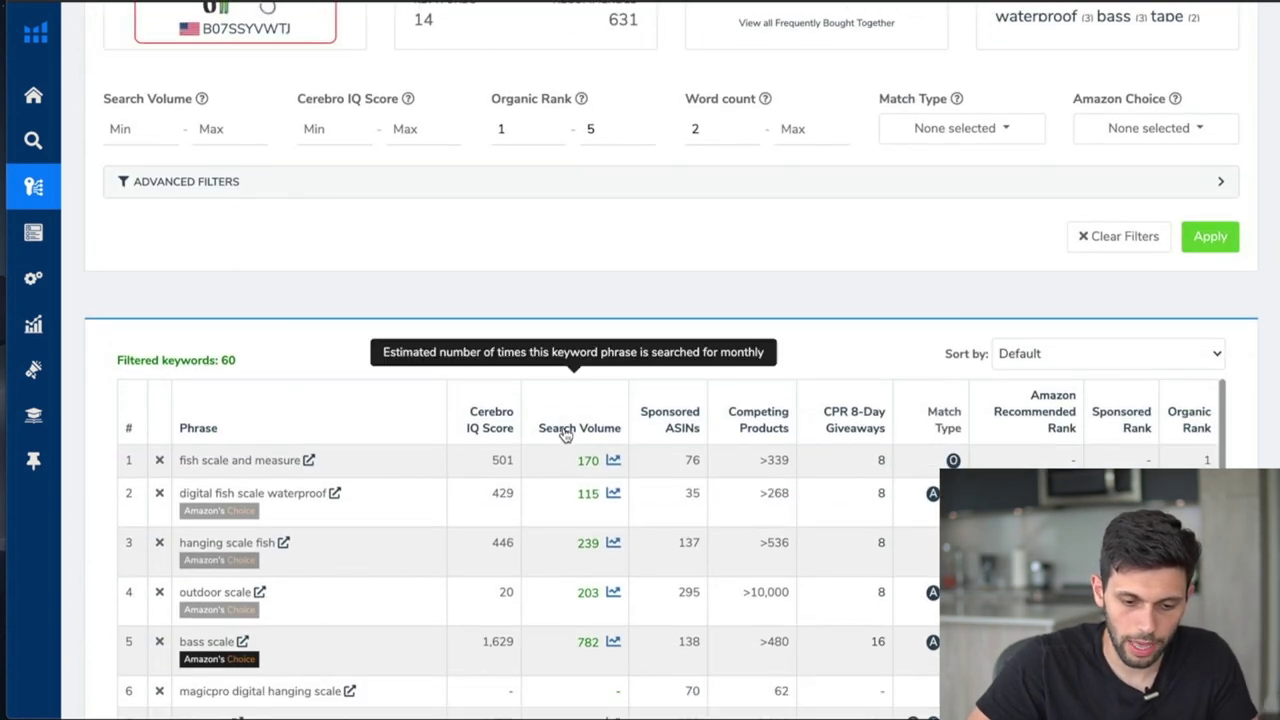
left_click(564, 432)
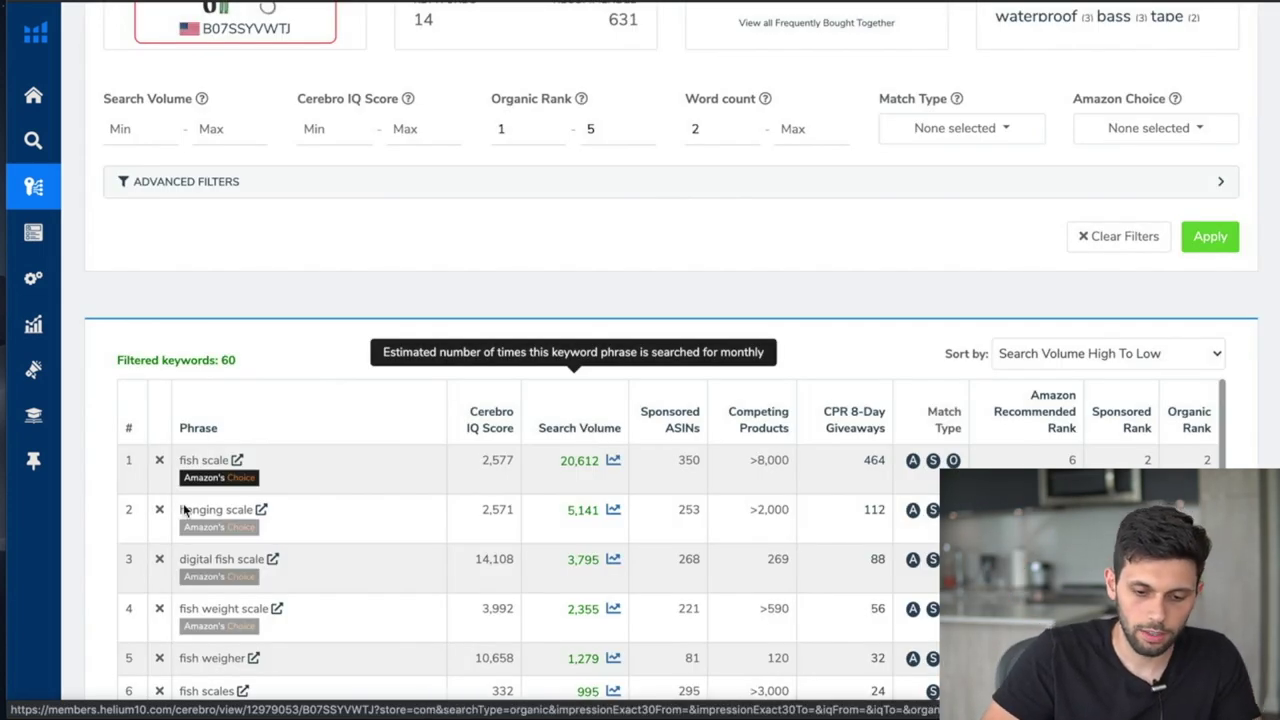
scroll(323, 517, "down", 1)
scroll(323, 517, "up", 1)
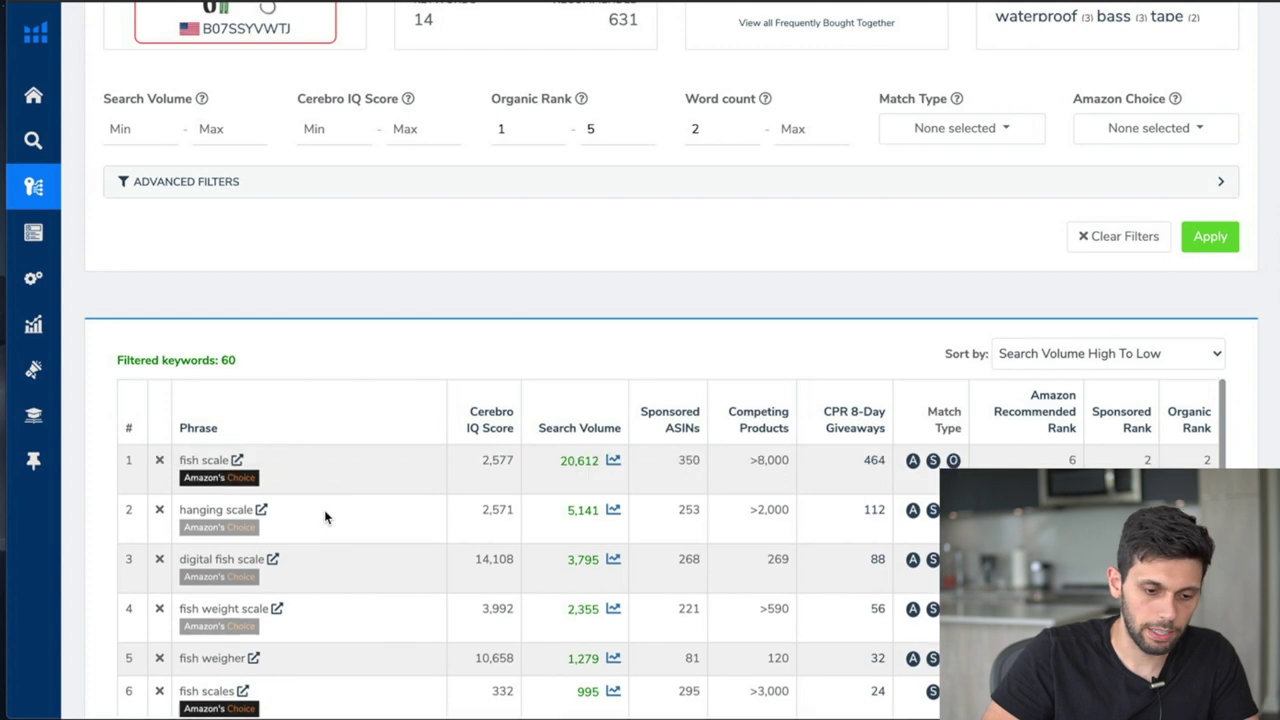
left_click_drag(178, 459, 237, 459)
left_click(212, 457)
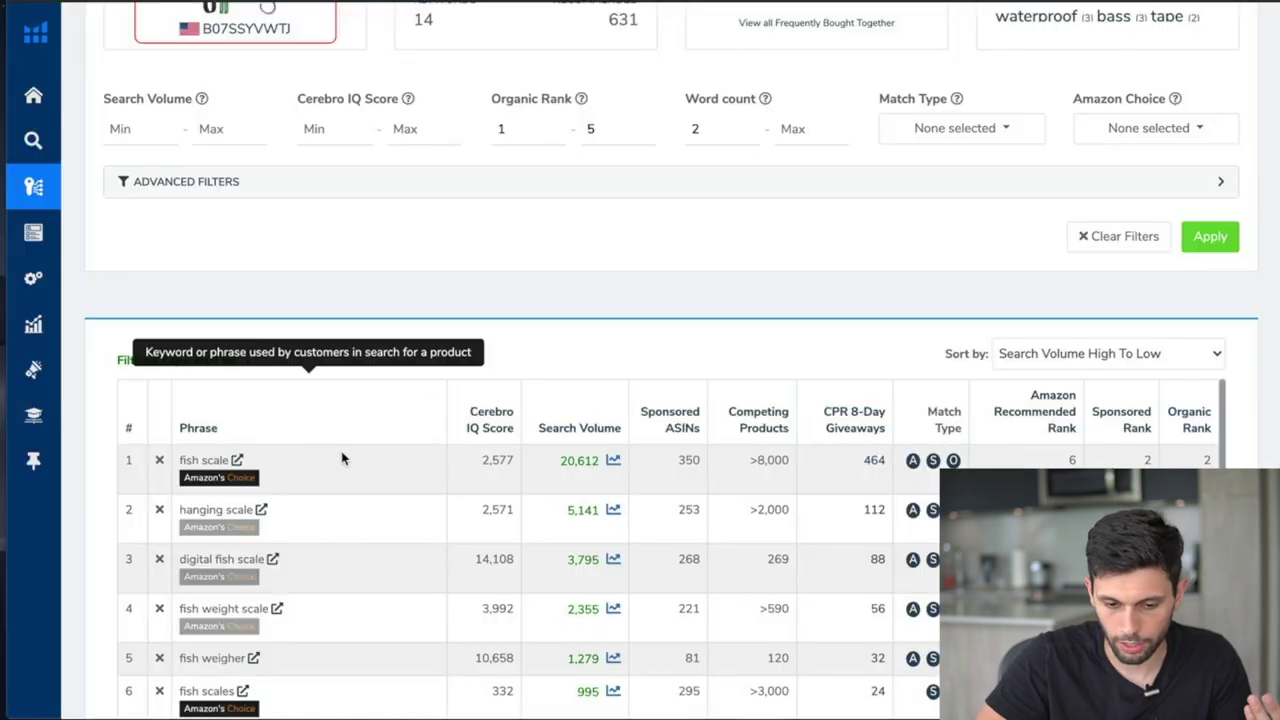
left_click_drag(555, 461, 593, 463)
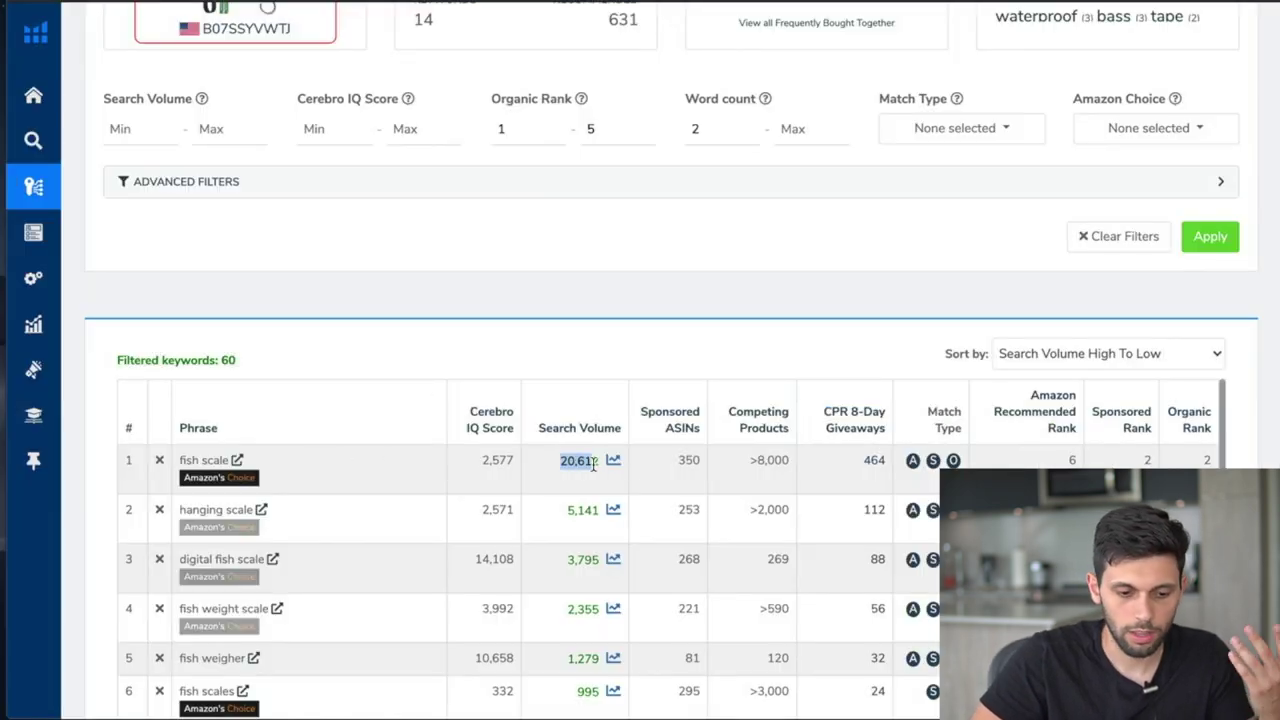
left_click(596, 465)
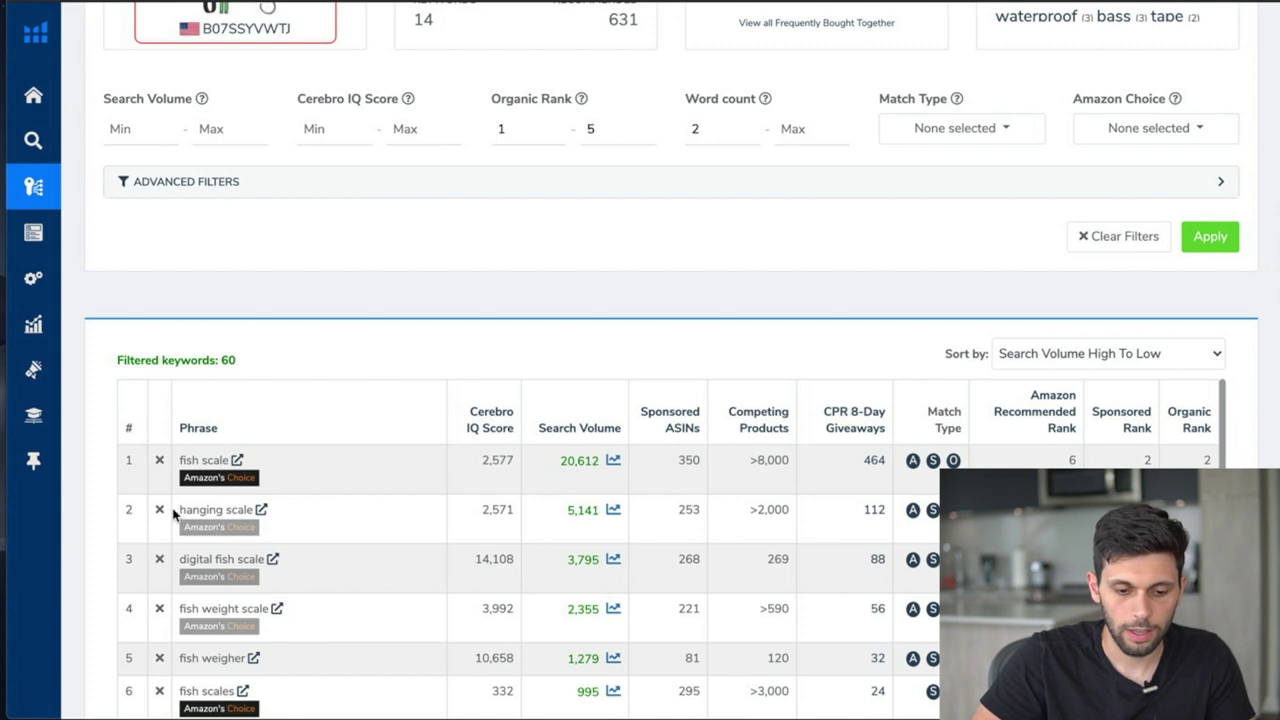
left_click_drag(560, 516, 597, 512)
left_click(588, 516)
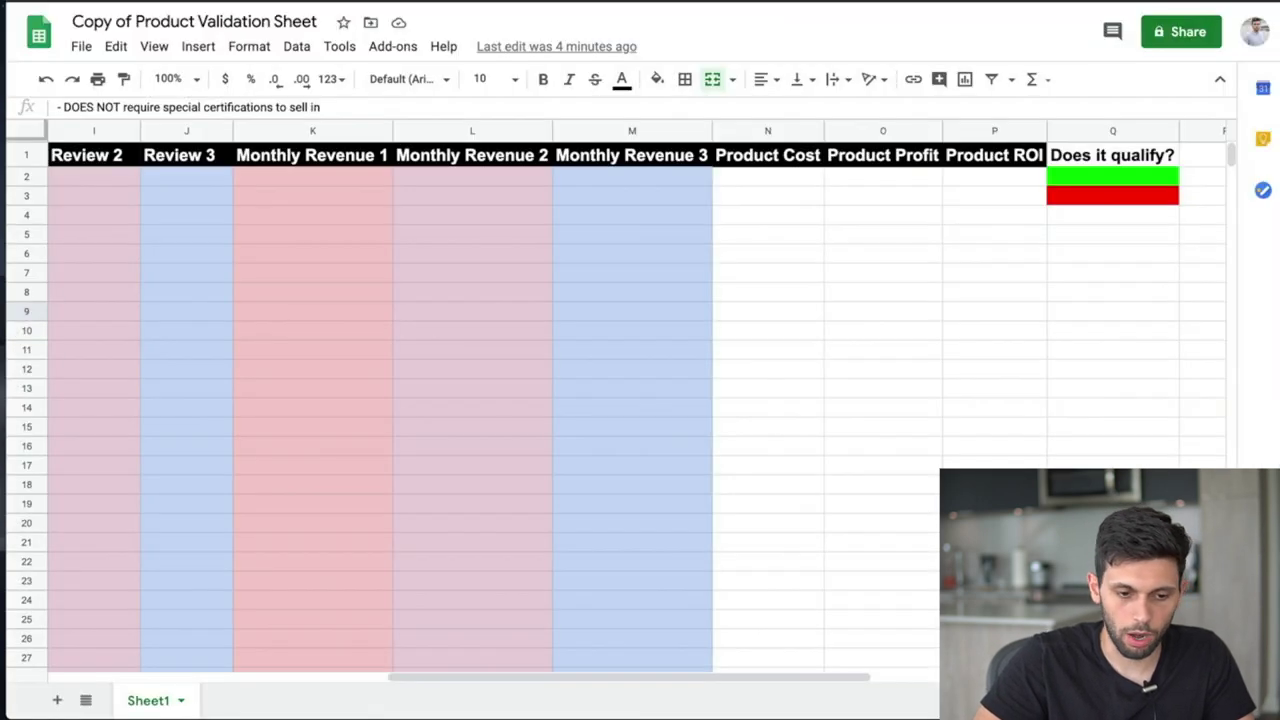
- Switch to the Product Validation Sheet and replace the main keyword in cell A2 with "Fish Scale"
scroll(304, 203, "left", 10)
left_click(110, 179)
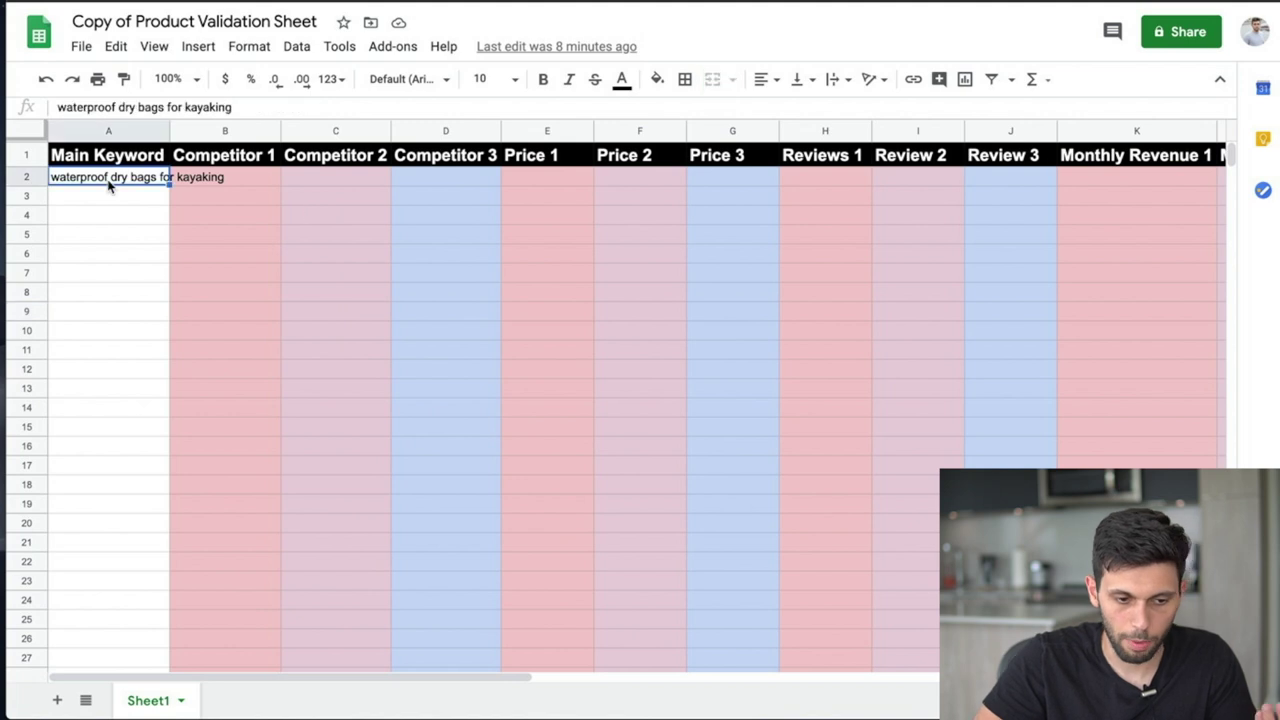
key("Delete")
left_click(111, 218)
double_click(128, 178)
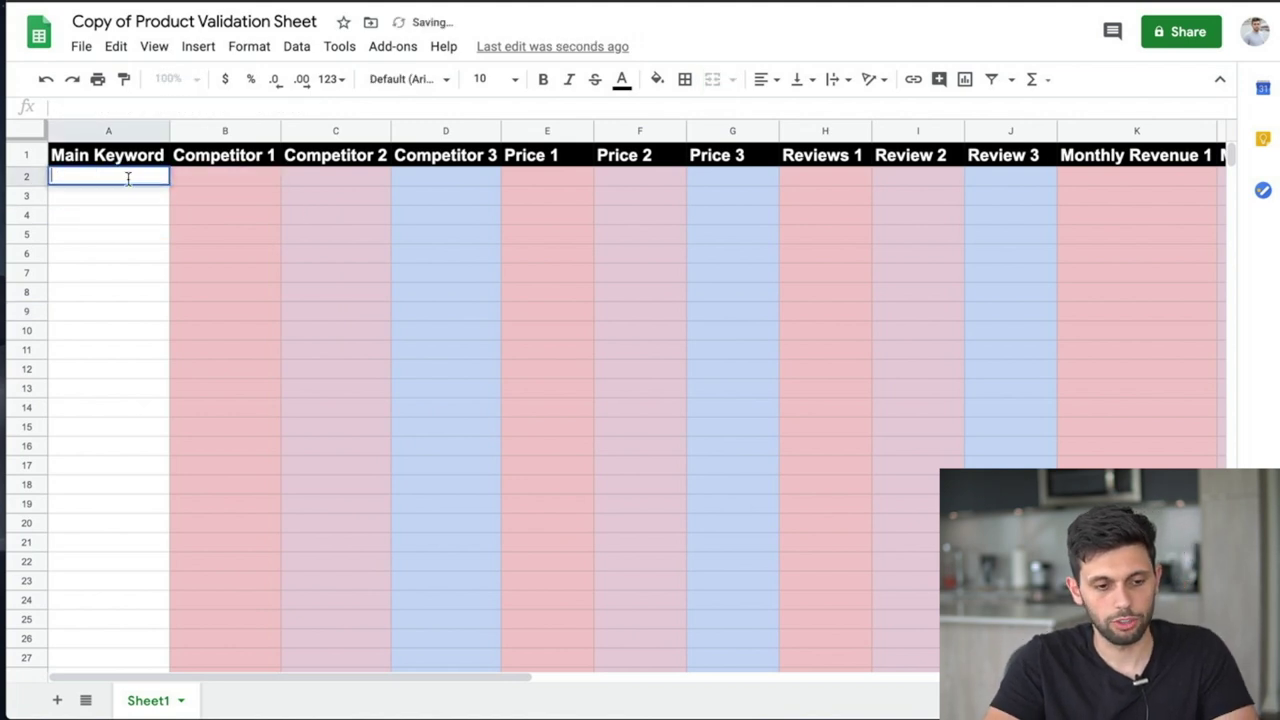
type("Fish Scale")
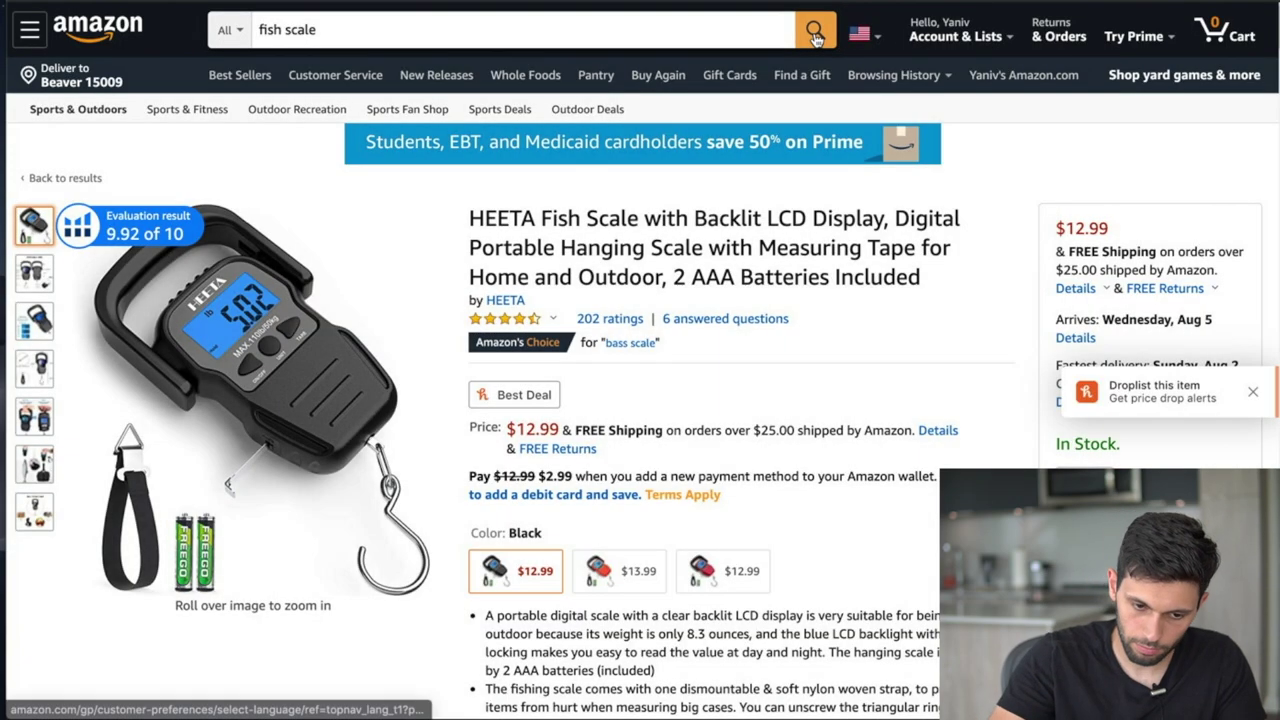
- Switch to Amazon, search for "fish scale" again and run Helium 10 Xray on the results
left_click(815, 33)
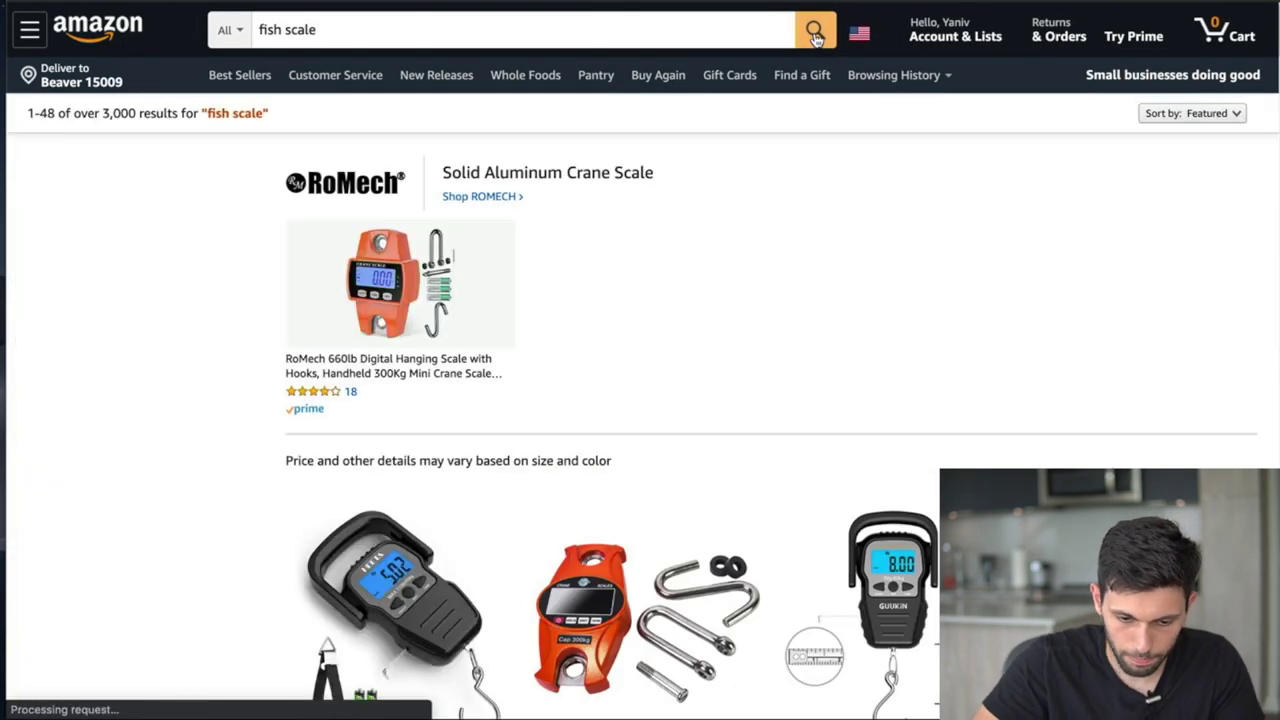
scroll(815, 36, "down", 4)
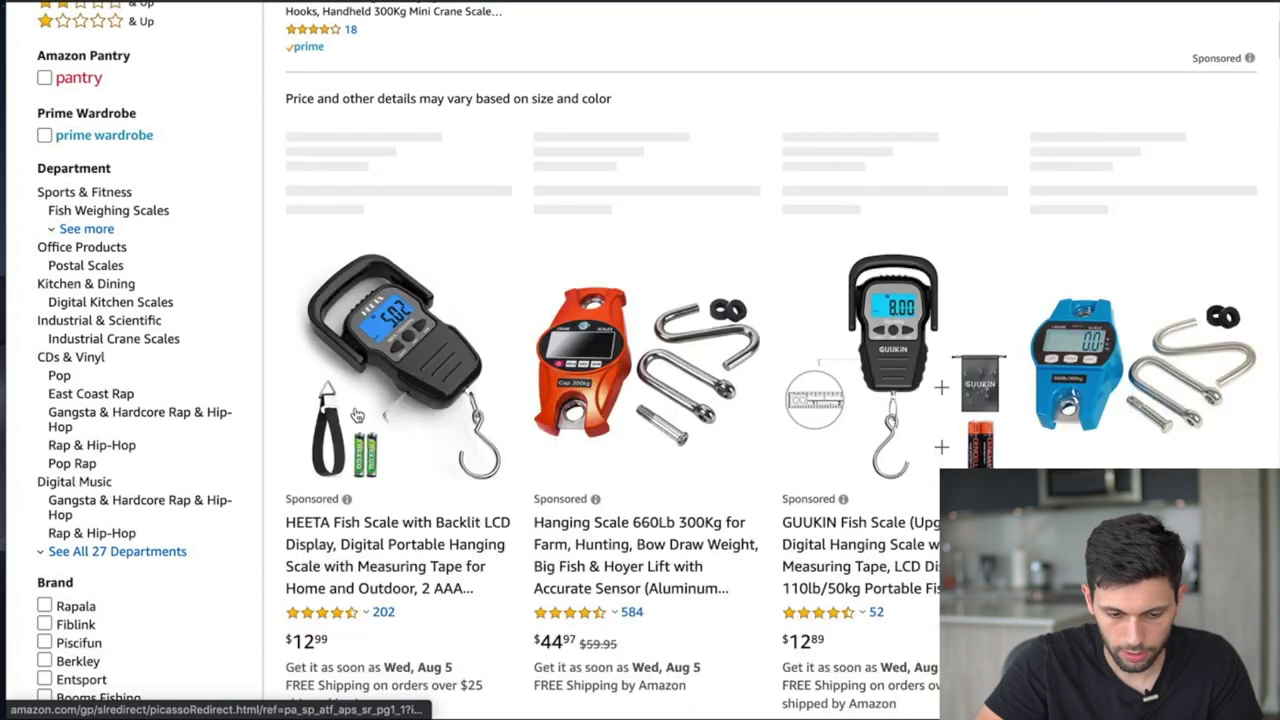
scroll(587, 476, "down", 7)
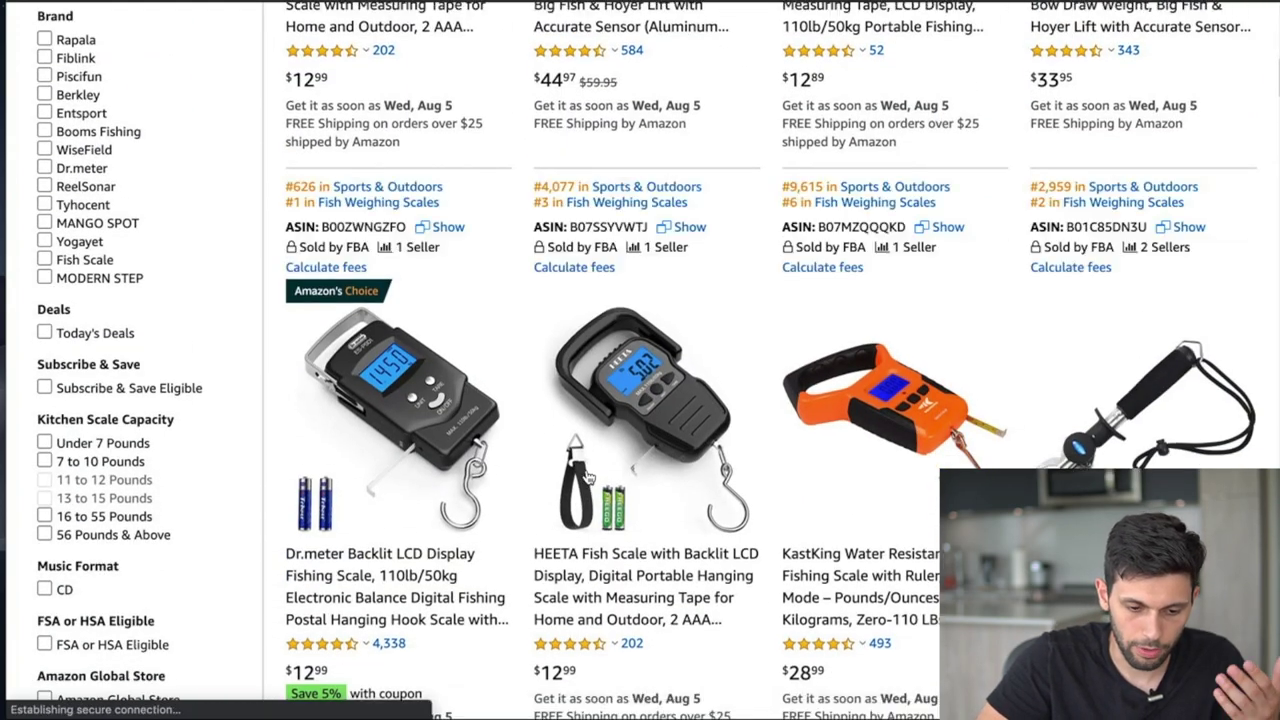
scroll(587, 476, "up", 1)
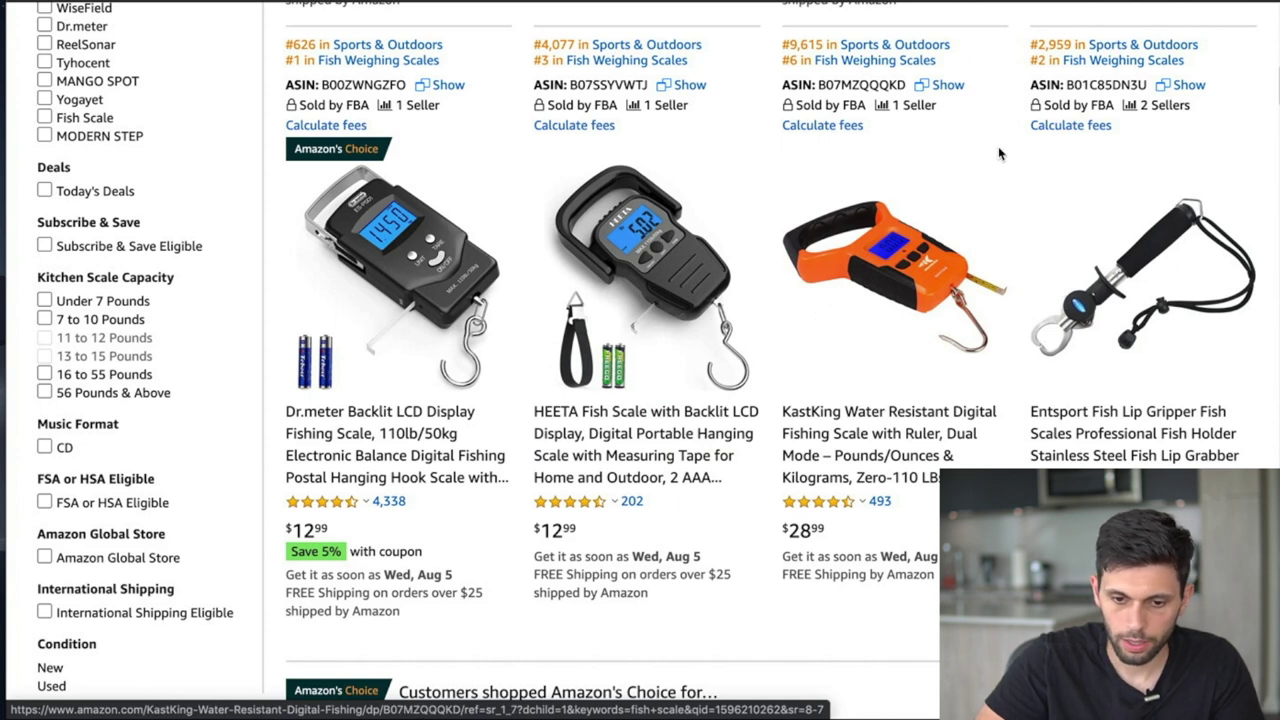
left_click(1020, 2)
left_click(900, 84)
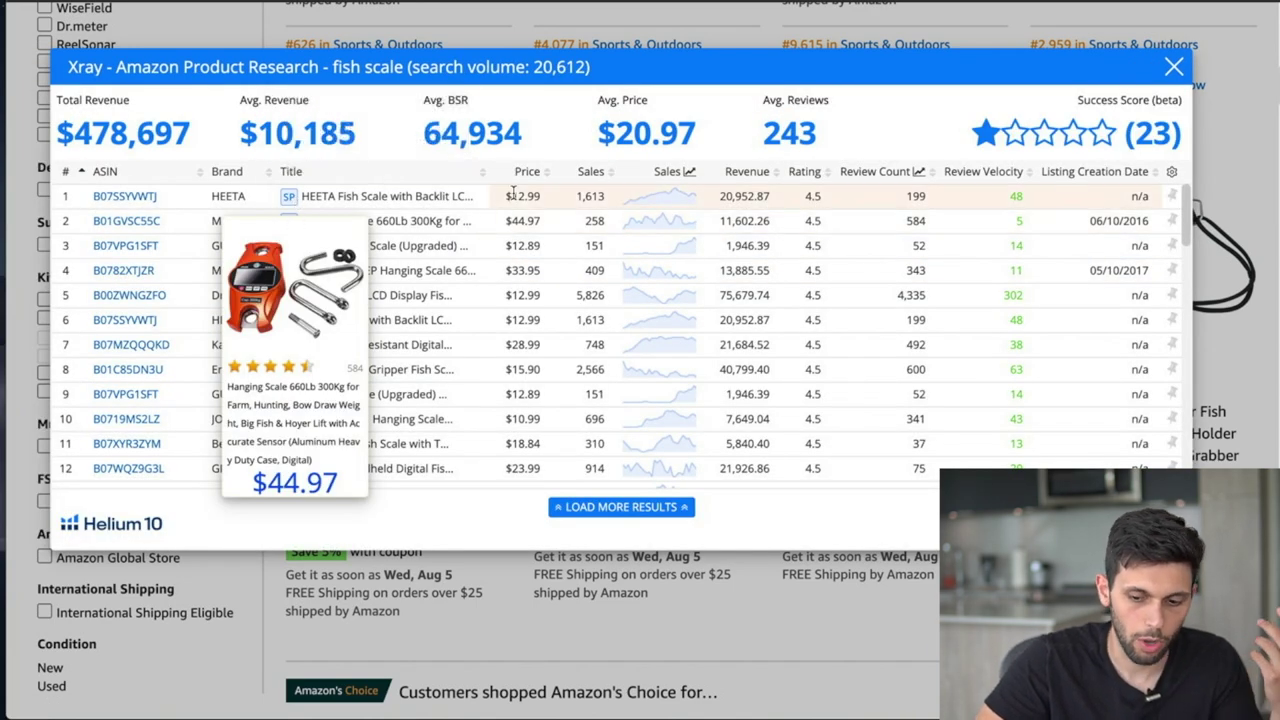
- Remove the four sponsored listings from the Xray results and check the revenue of the first organic competitor, Dr.meter
scroll(503, 452, "down", 1)
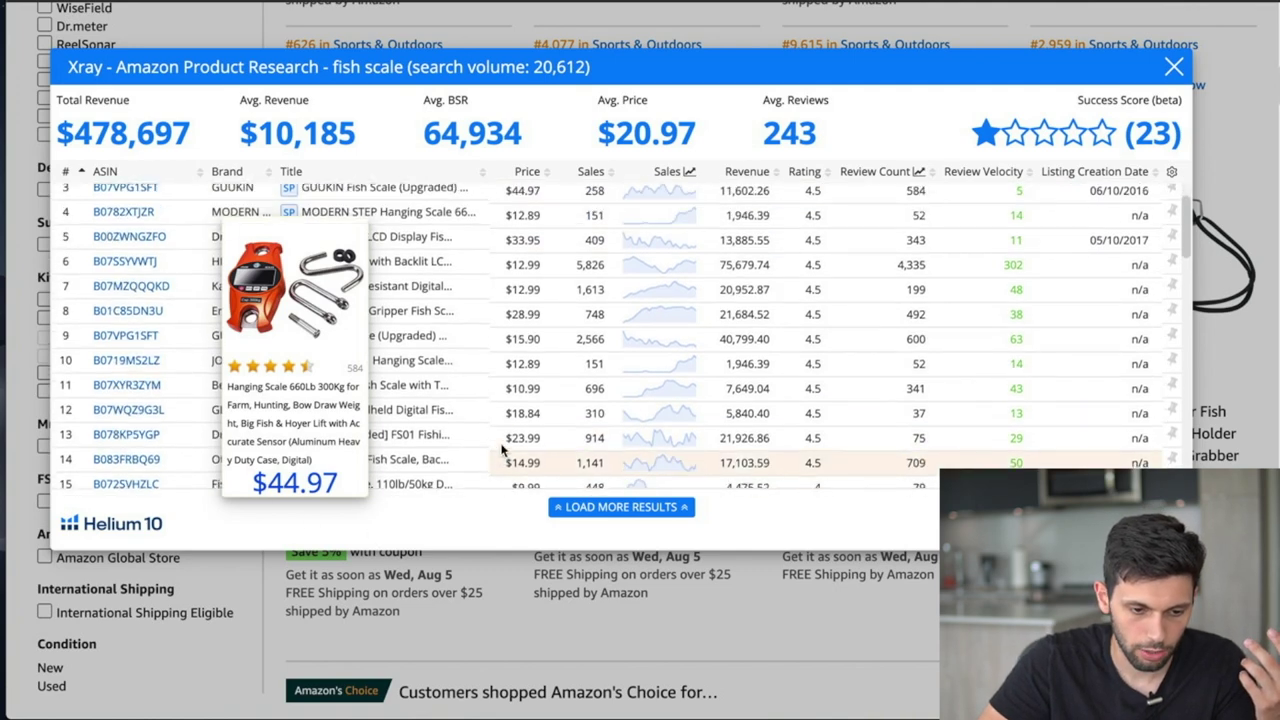
scroll(503, 452, "up", 1)
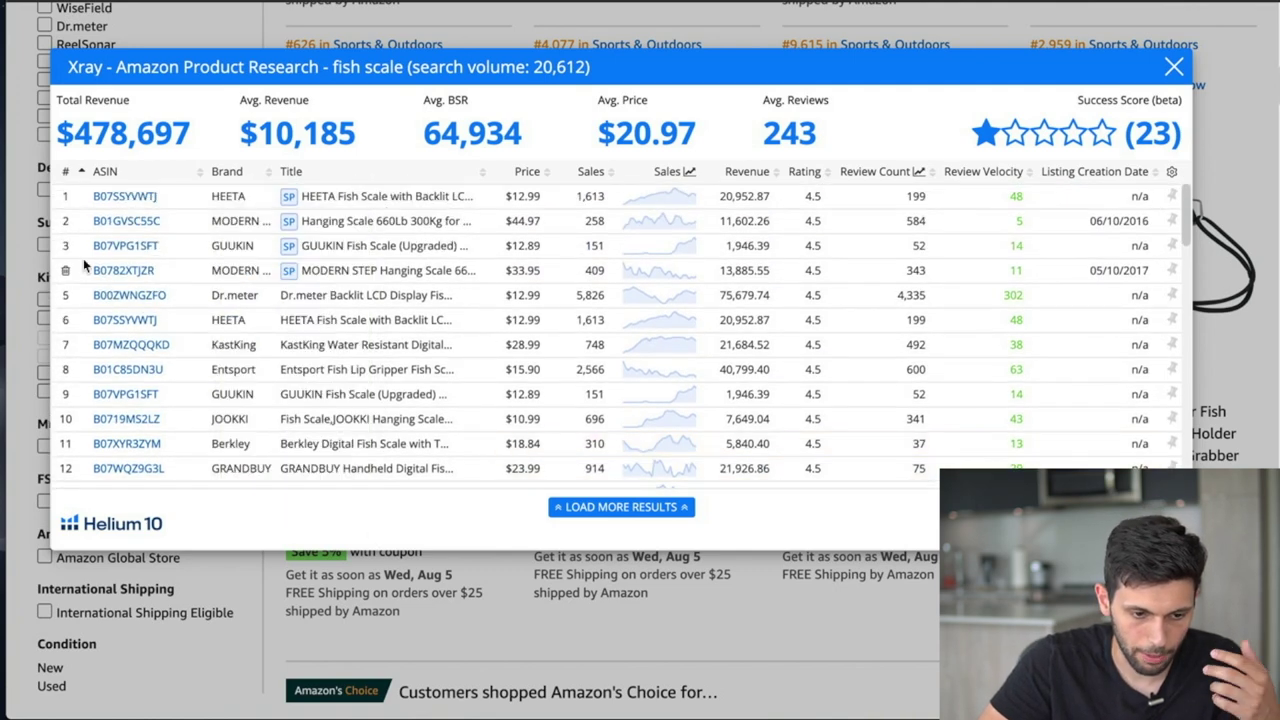
left_click(65, 197)
left_click(65, 197)
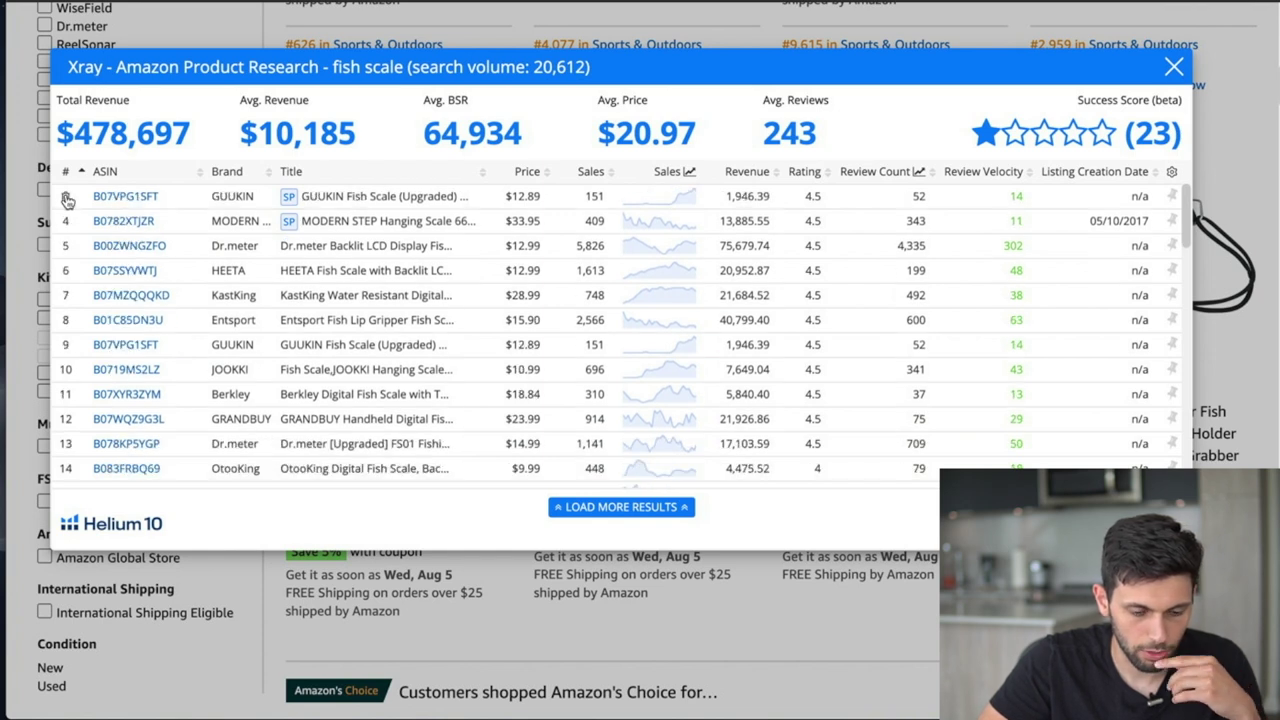
left_click(65, 197)
left_click(65, 197)
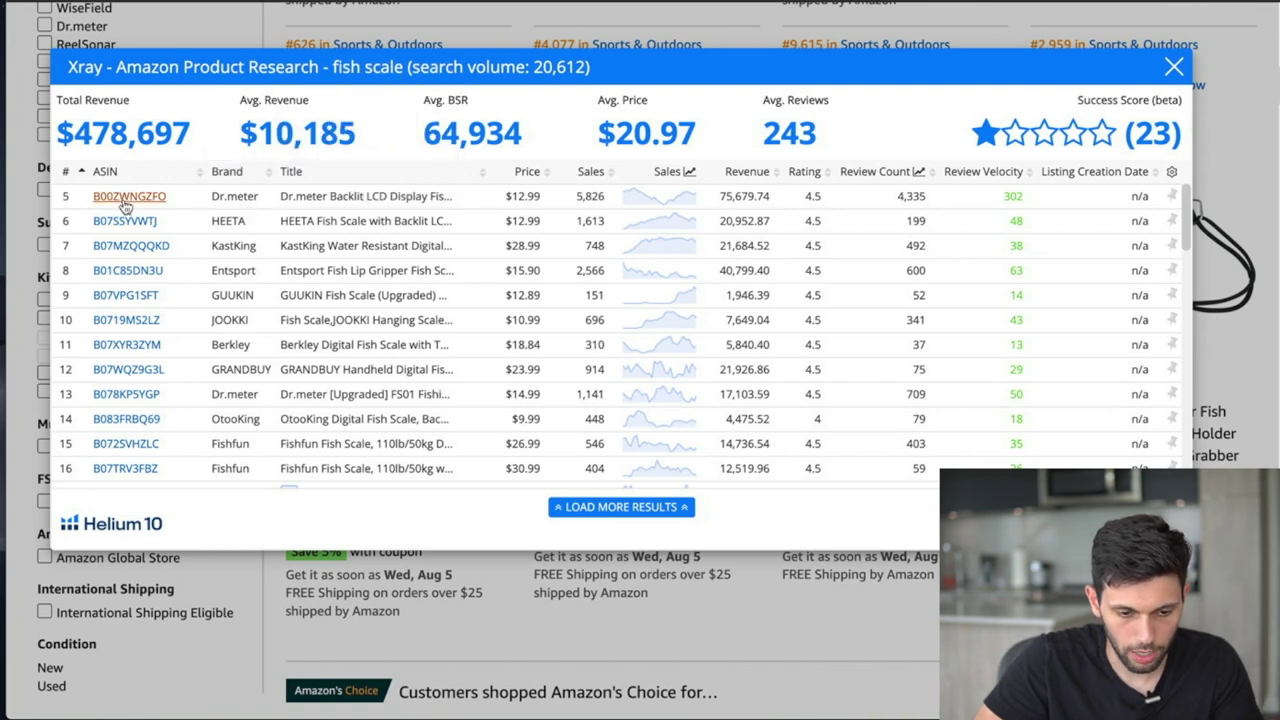
mouse_move(123, 200)
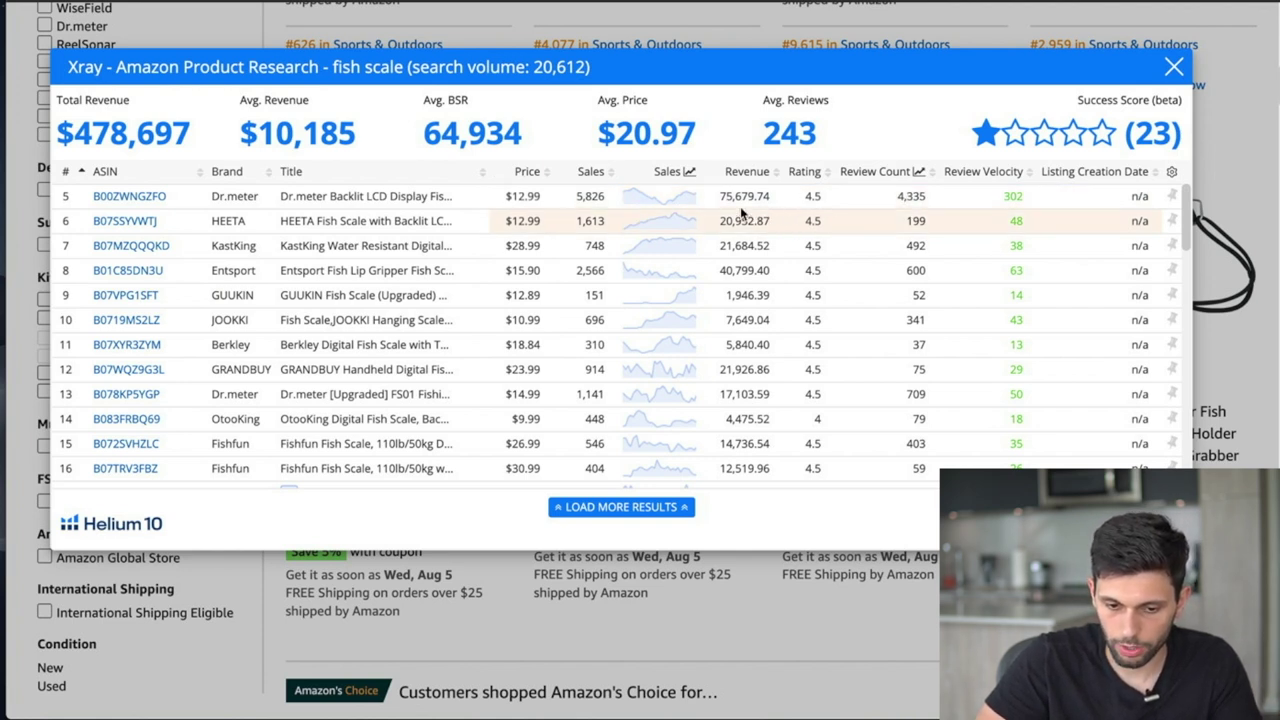
left_click_drag(720, 197, 765, 197)
left_click(778, 203)
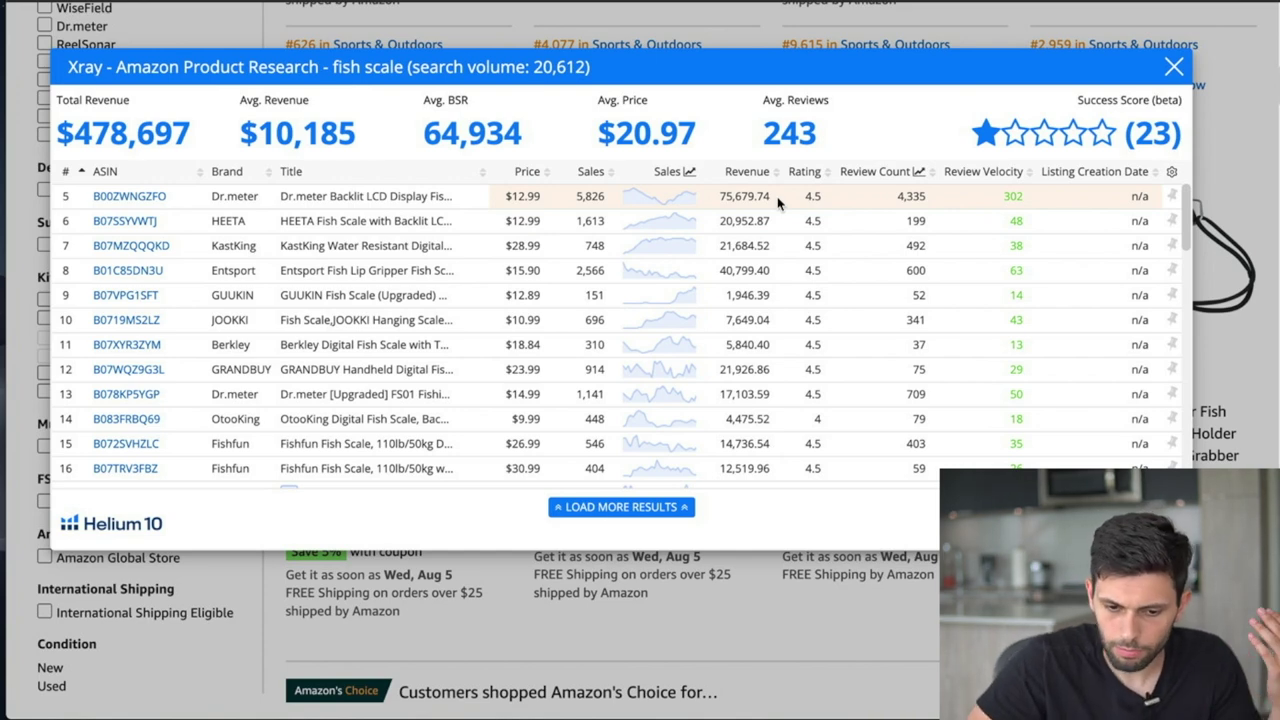
mouse_move(185, 220)
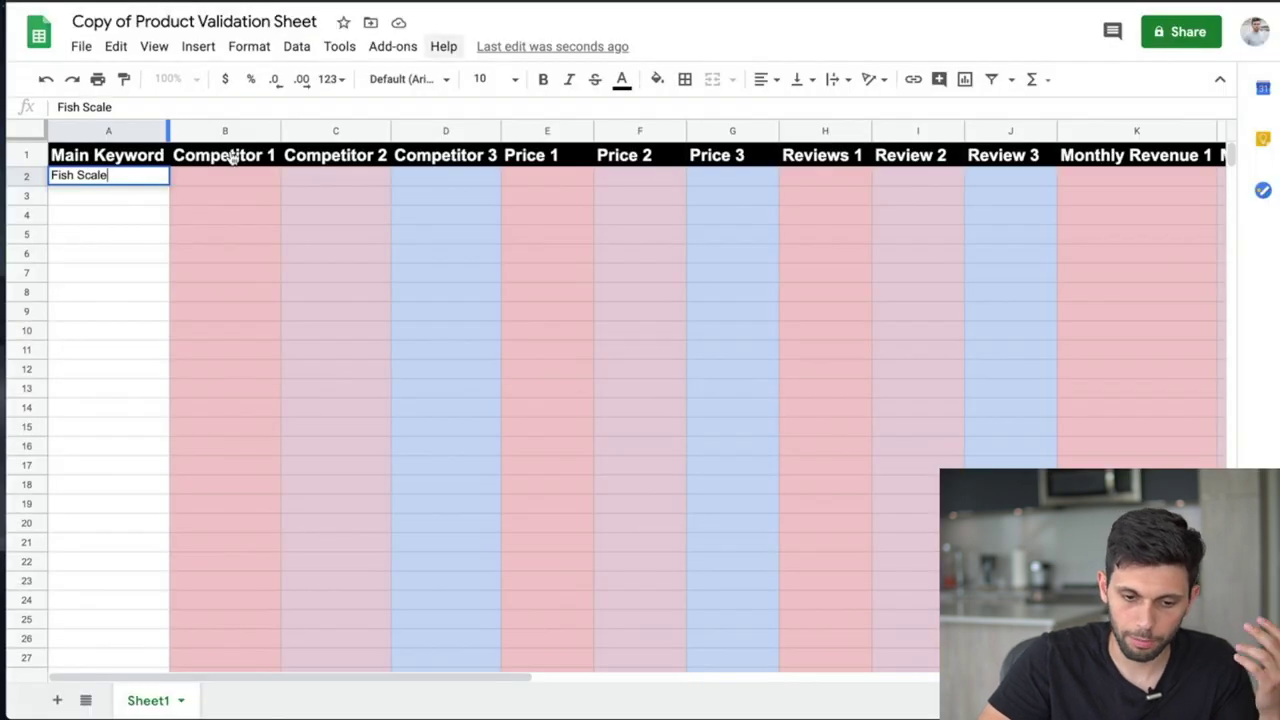
- Return to the validation sheet, commit the main keyword and go through the three competitor and three price cells of row 2
left_click(262, 178)
left_click(404, 182)
left_click(383, 180)
left_click(452, 176)
left_click(560, 186)
left_click(655, 185)
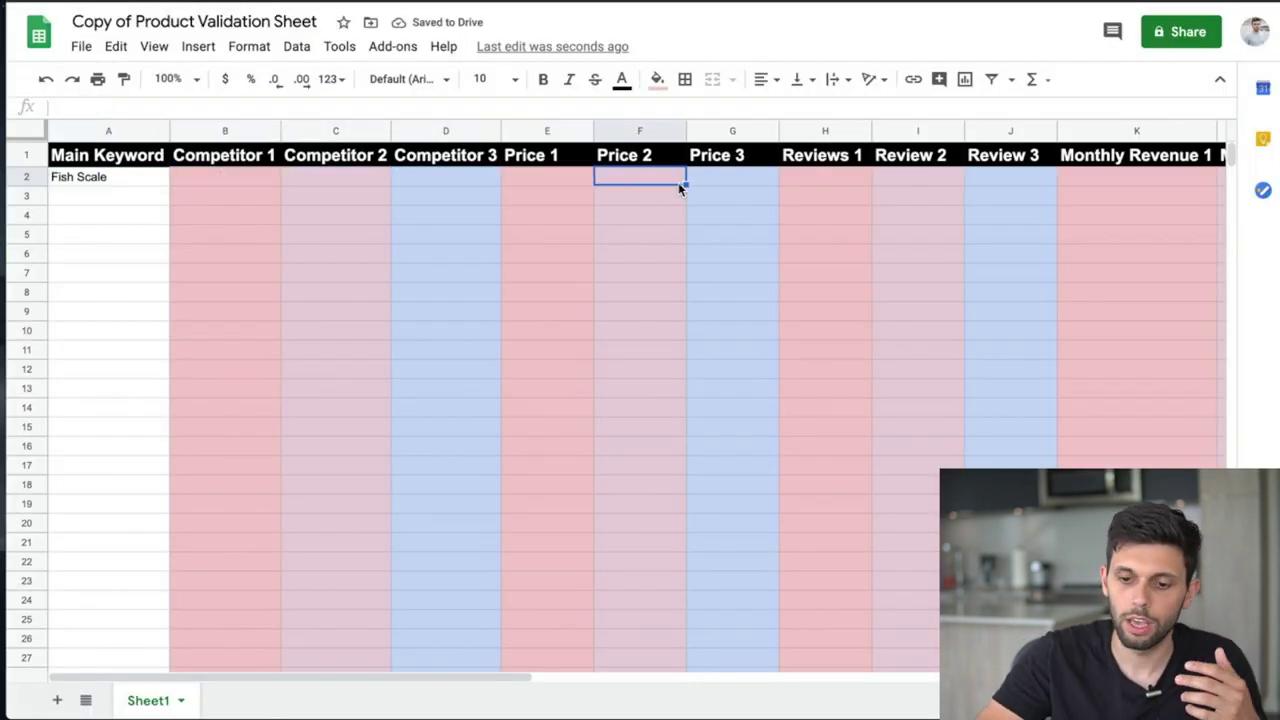
left_click(736, 180)
scroll(737, 182, "right", 3)
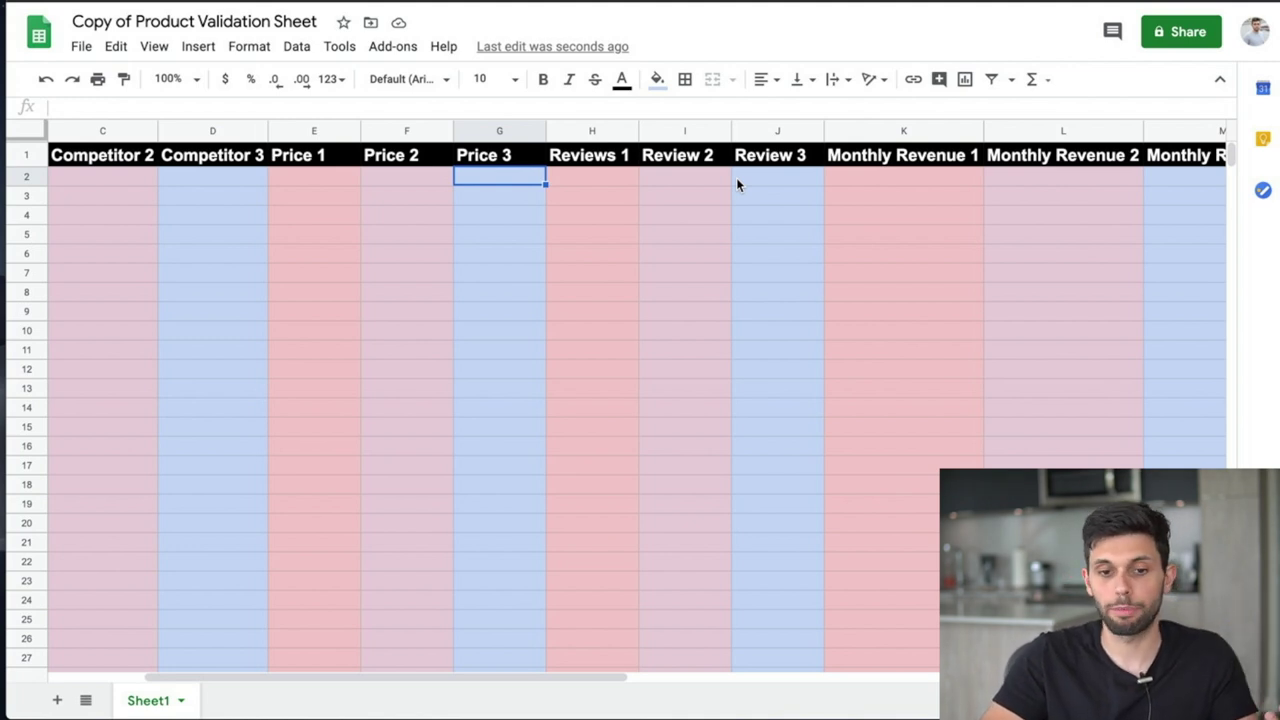
scroll(736, 177, "left", 3)
scroll(792, 245, "right", 4)
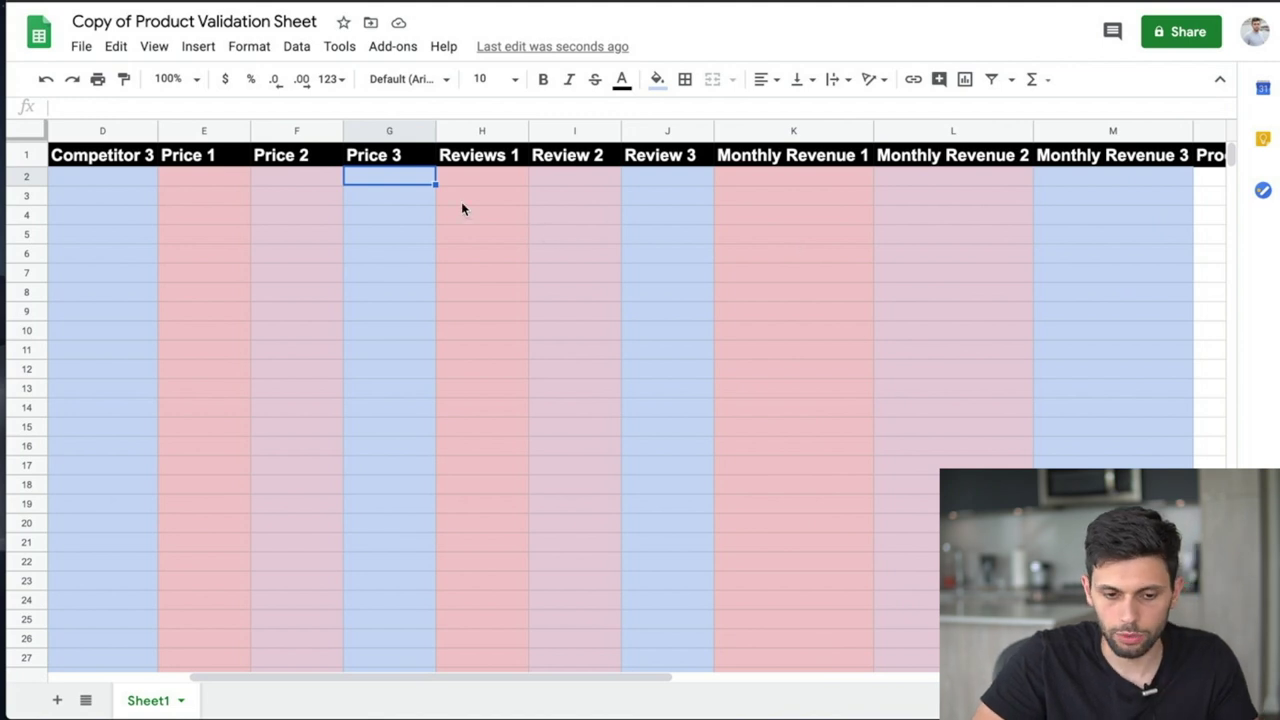
- Look through the reviews, monthly revenue and product columns, and select the criterion requiring two of three main competitors under 1000 reviews
left_click(485, 178)
left_click(560, 176)
left_click(664, 174)
scroll(668, 177, "right", 2)
left_click(723, 178)
scroll(723, 186, "right", 6)
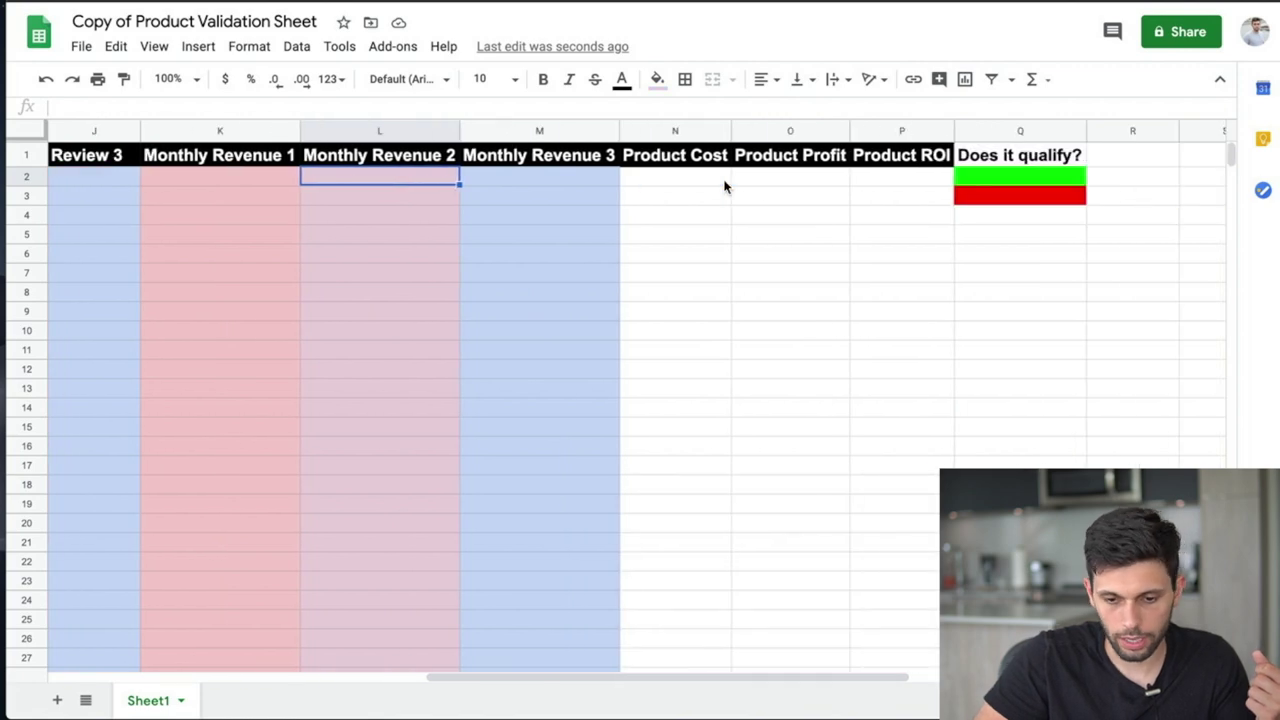
scroll(690, 150, "left", 3)
scroll(716, 281, "right", 6)
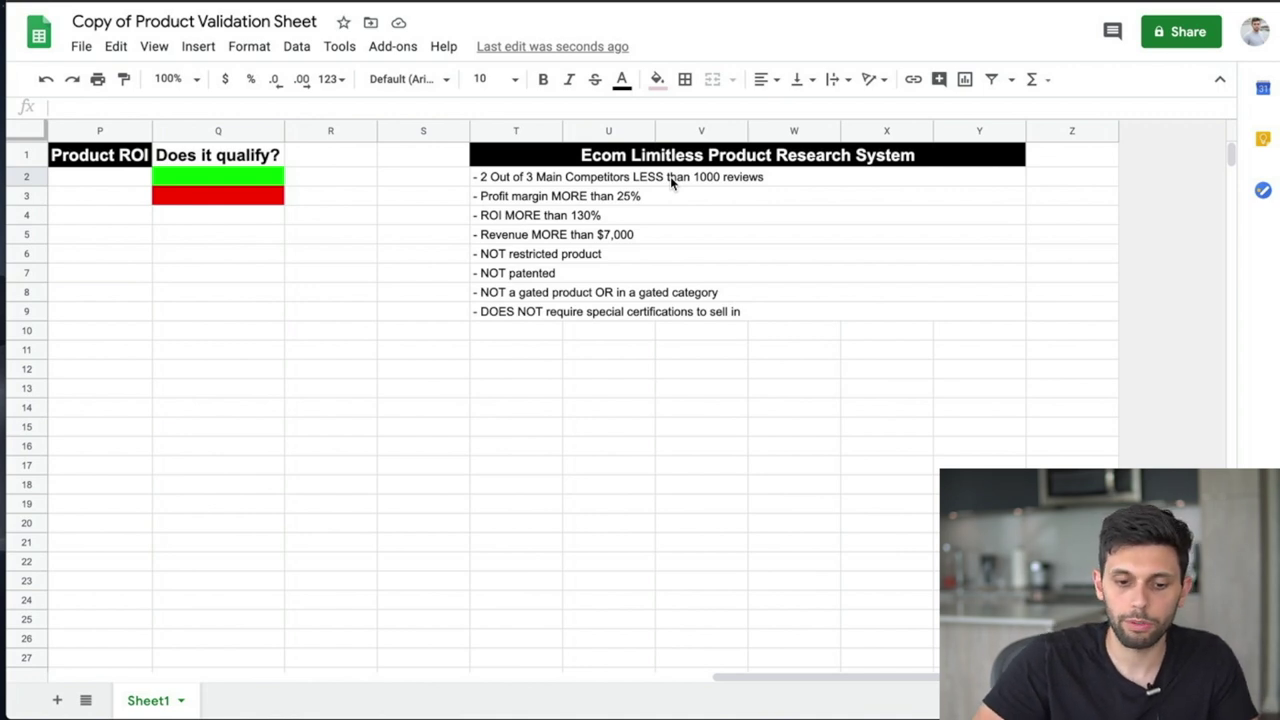
left_click(670, 176)
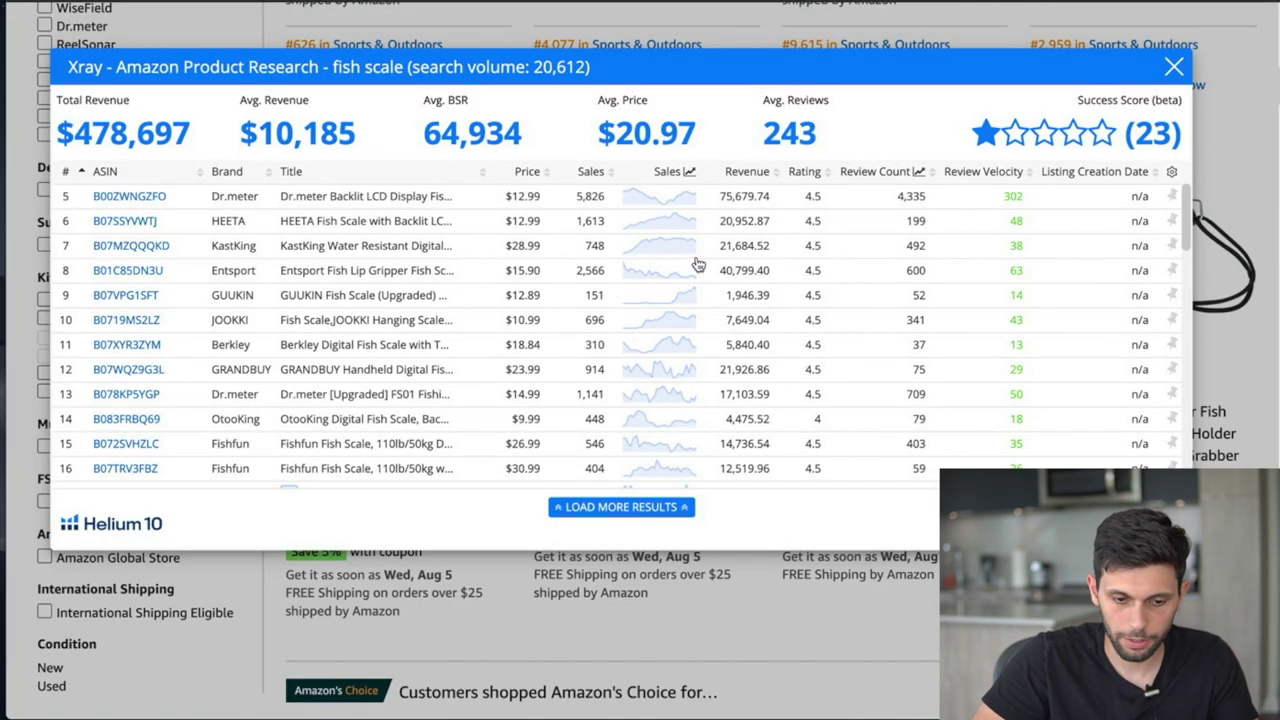
- Switch to Amazon, close Xray to compare the organic listings' review counts, and select the profit margin criterion in the validation sheet
scroll(697, 263, "up", 2)
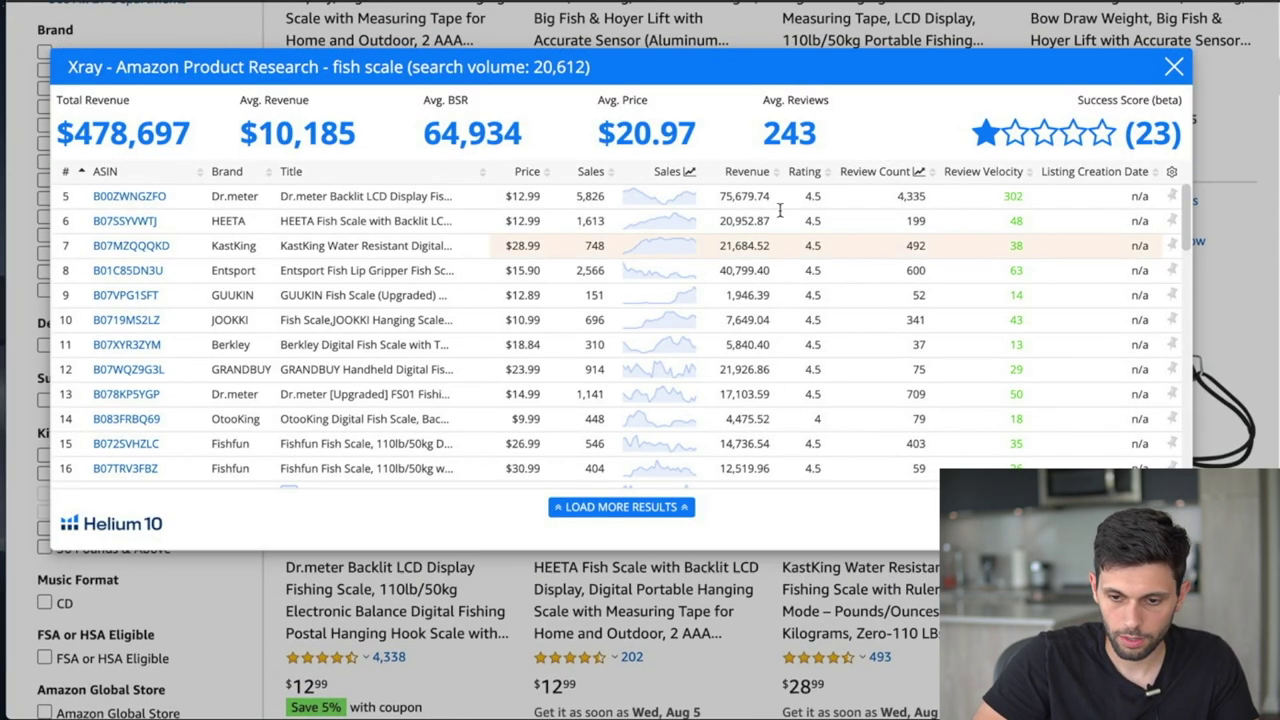
left_click(1174, 66)
scroll(540, 525, "down", 4)
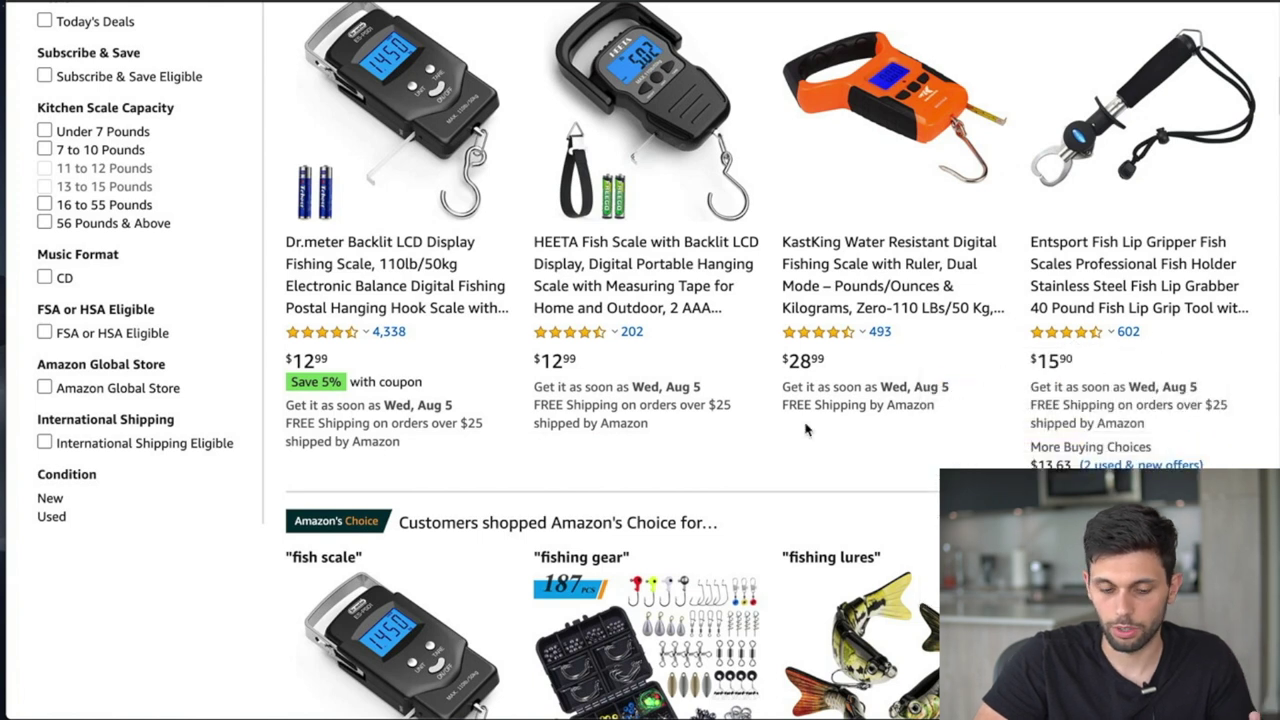
scroll(885, 346, "up", 1)
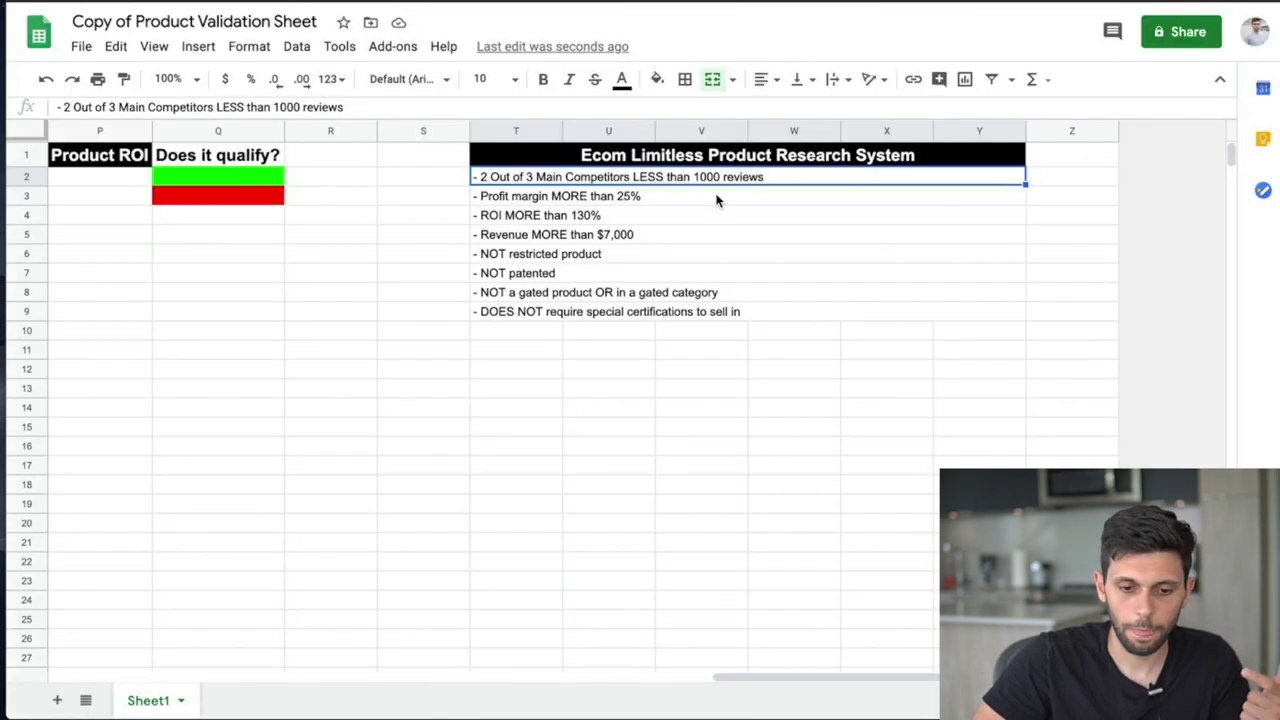
left_click(716, 200)
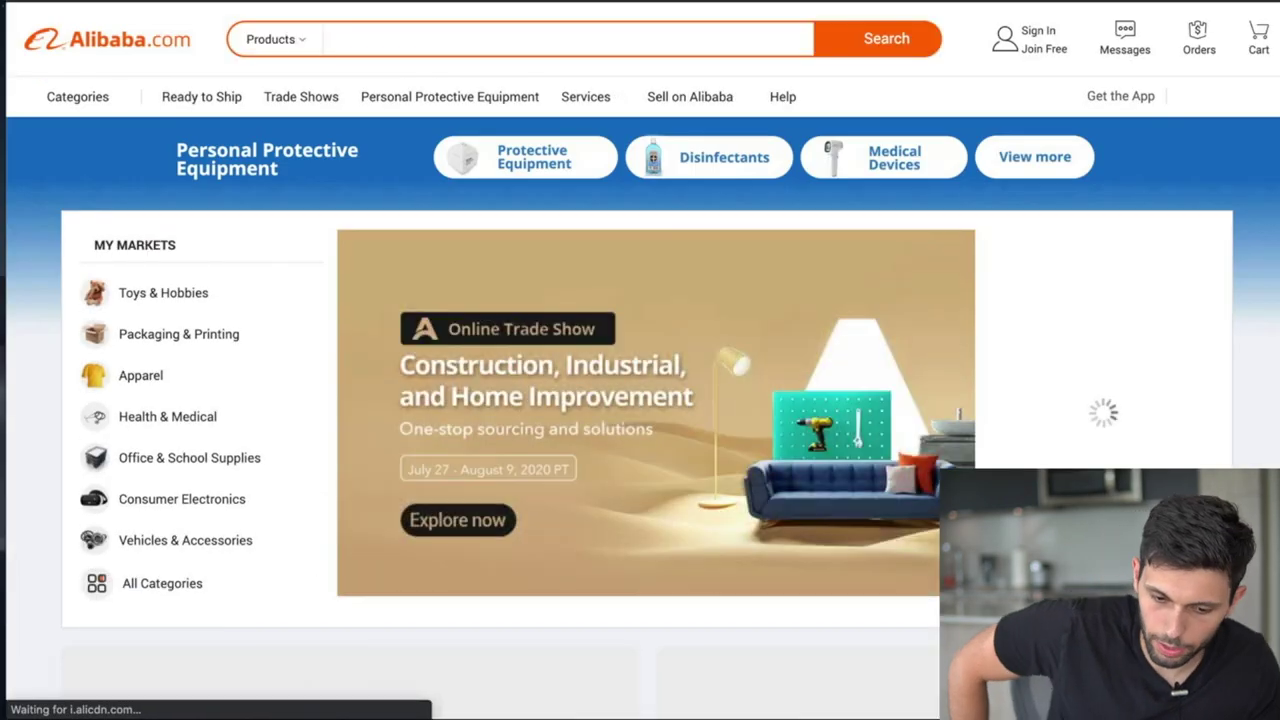
- Search Alibaba products for "fish scale" and look through the supplier listings for a matching handheld weighing scale
mouse_move(581, 108)
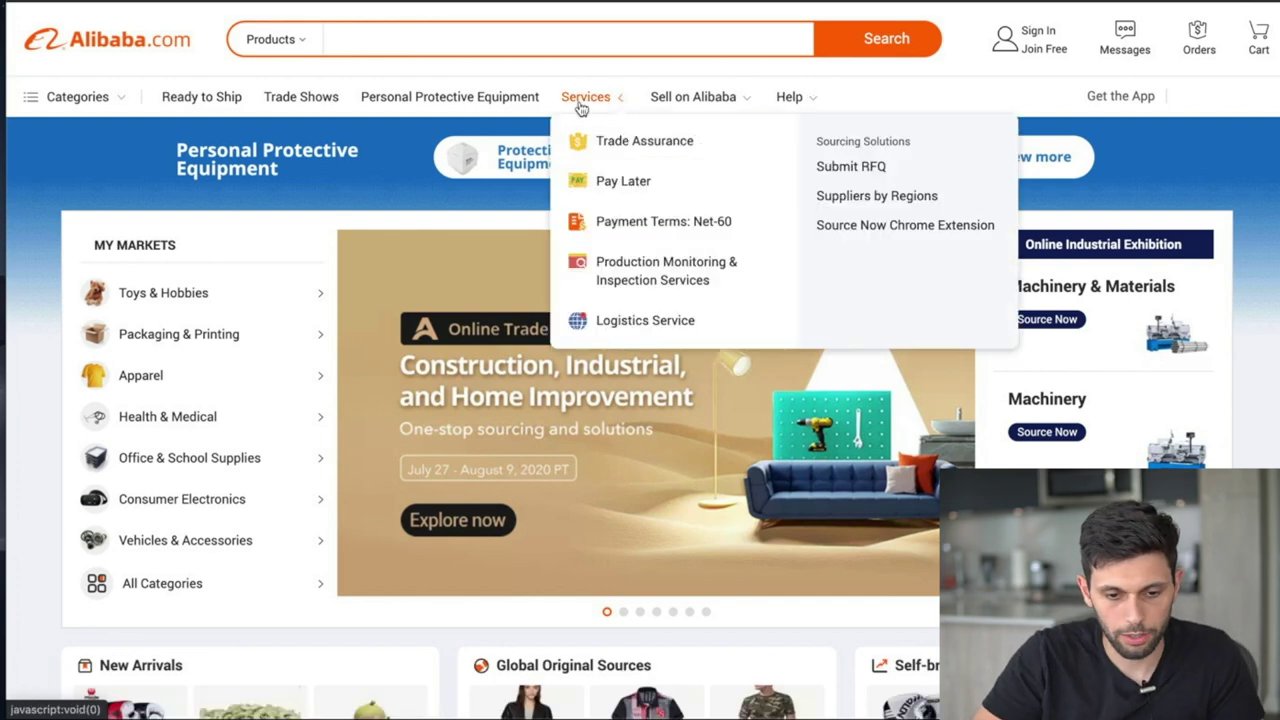
left_click(600, 40)
type("fish sc")
key("BackSpace")
type("scale")
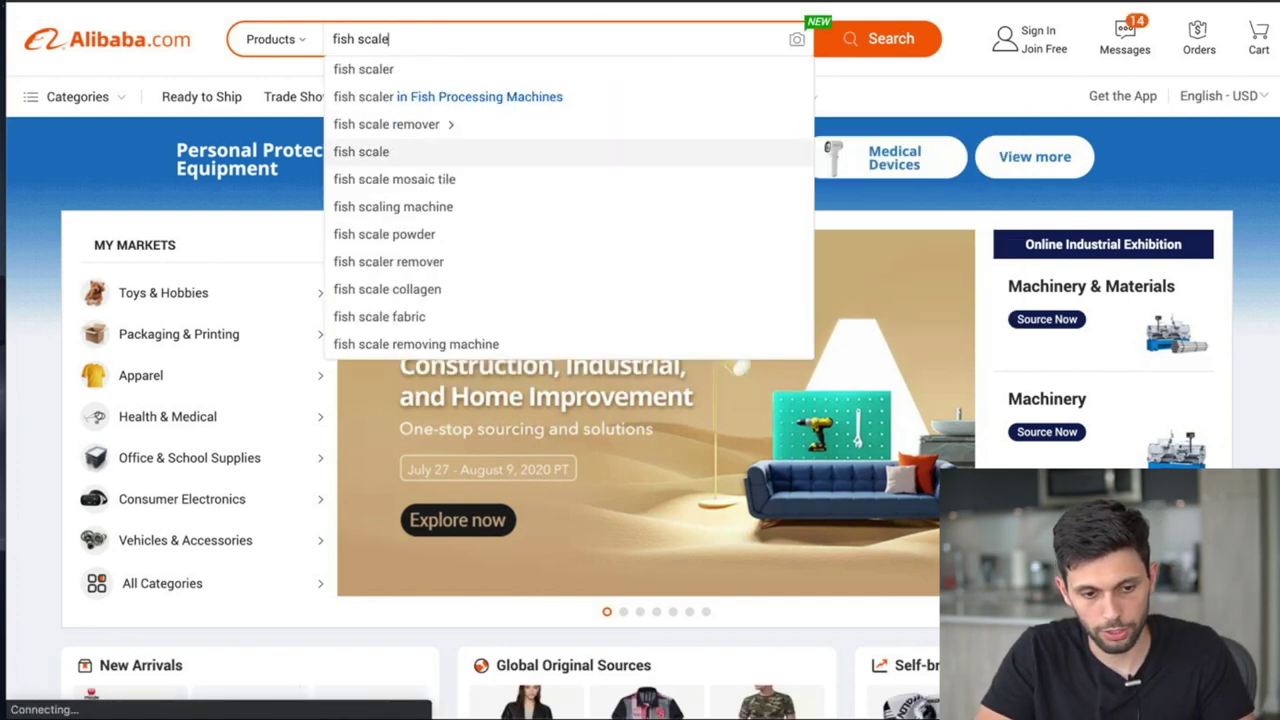
key("Return")
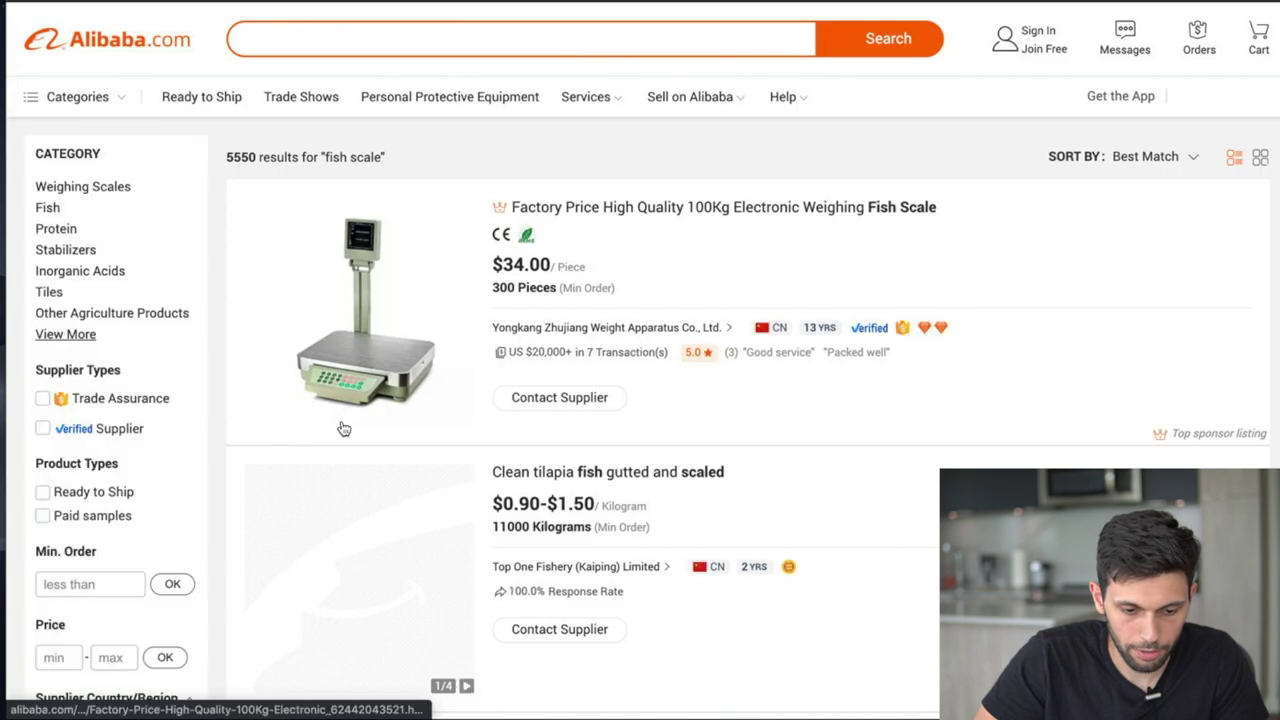
scroll(340, 427, "down", 3)
scroll(343, 428, "down", 3)
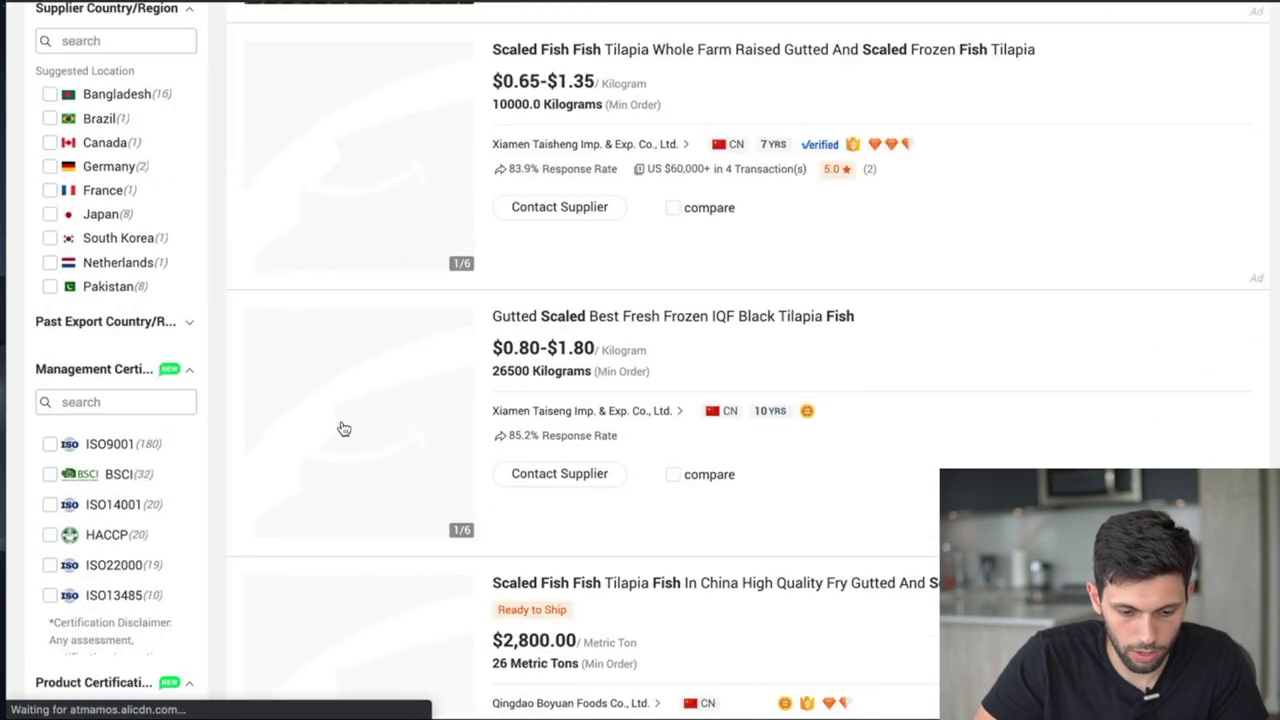
scroll(343, 428, "down", 5)
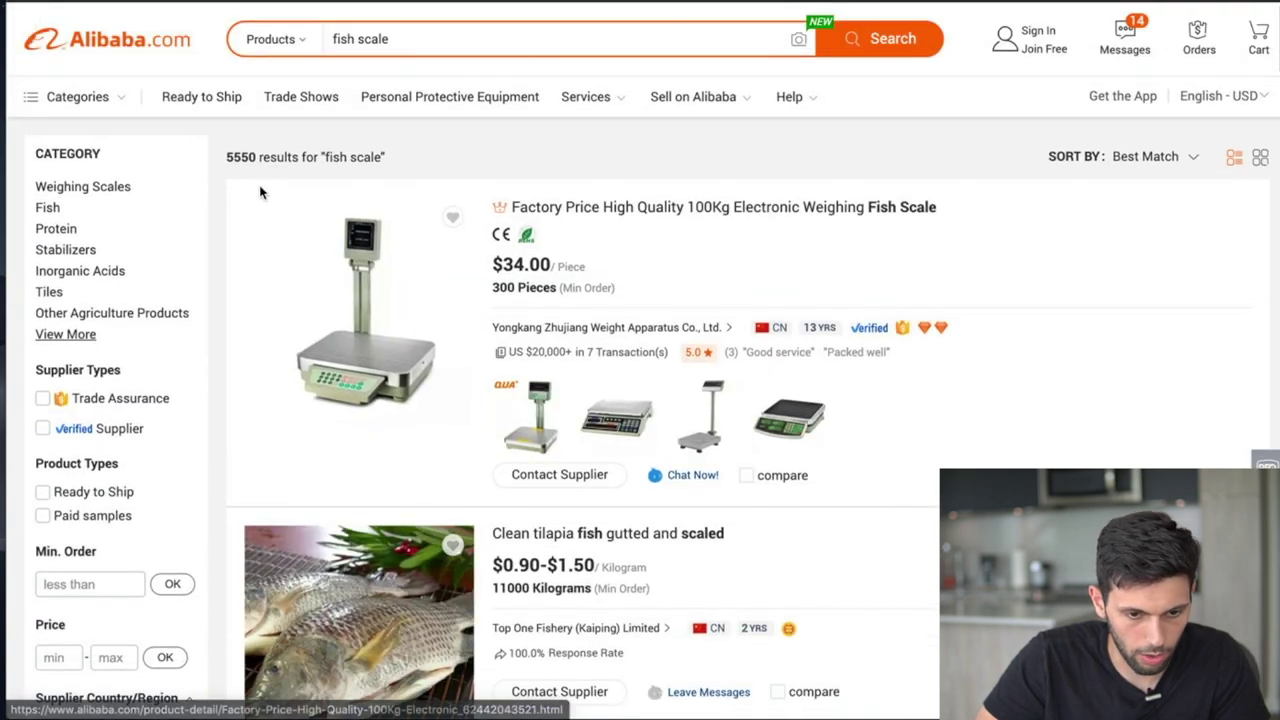
- Replace the product search term with "hanging fish scale" and run the search
triple_click(412, 45)
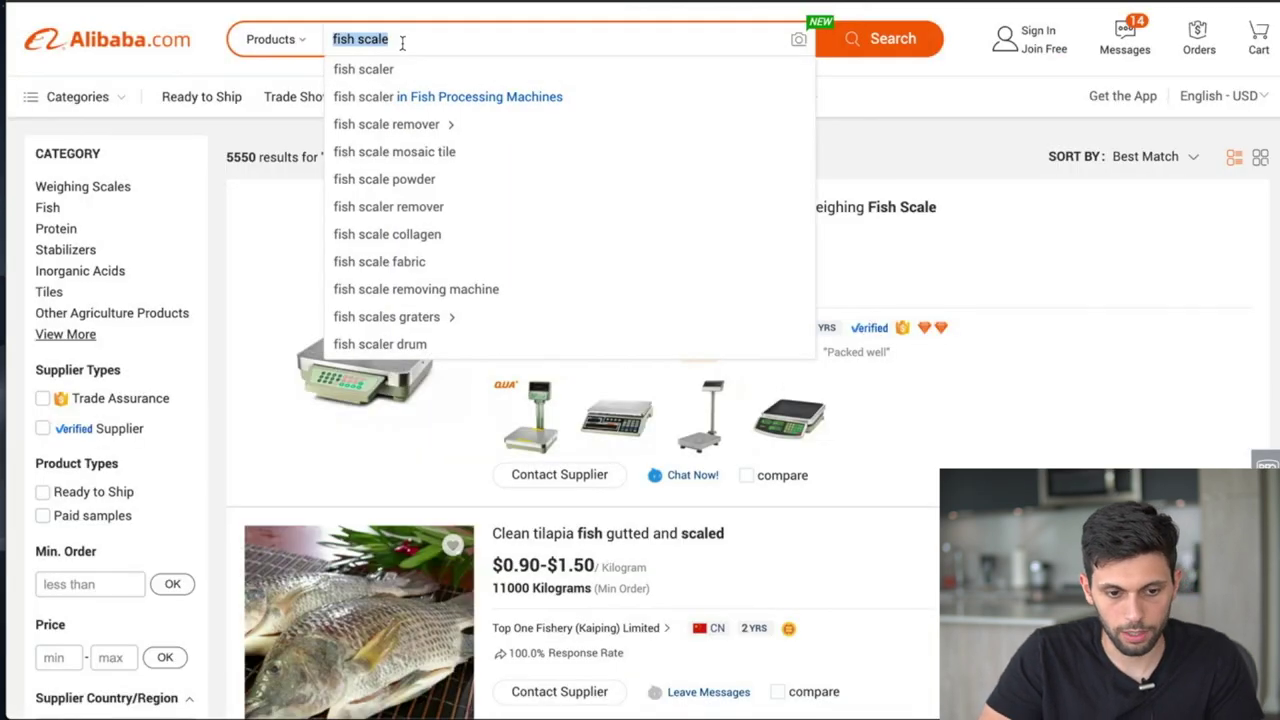
key("BackSpace")
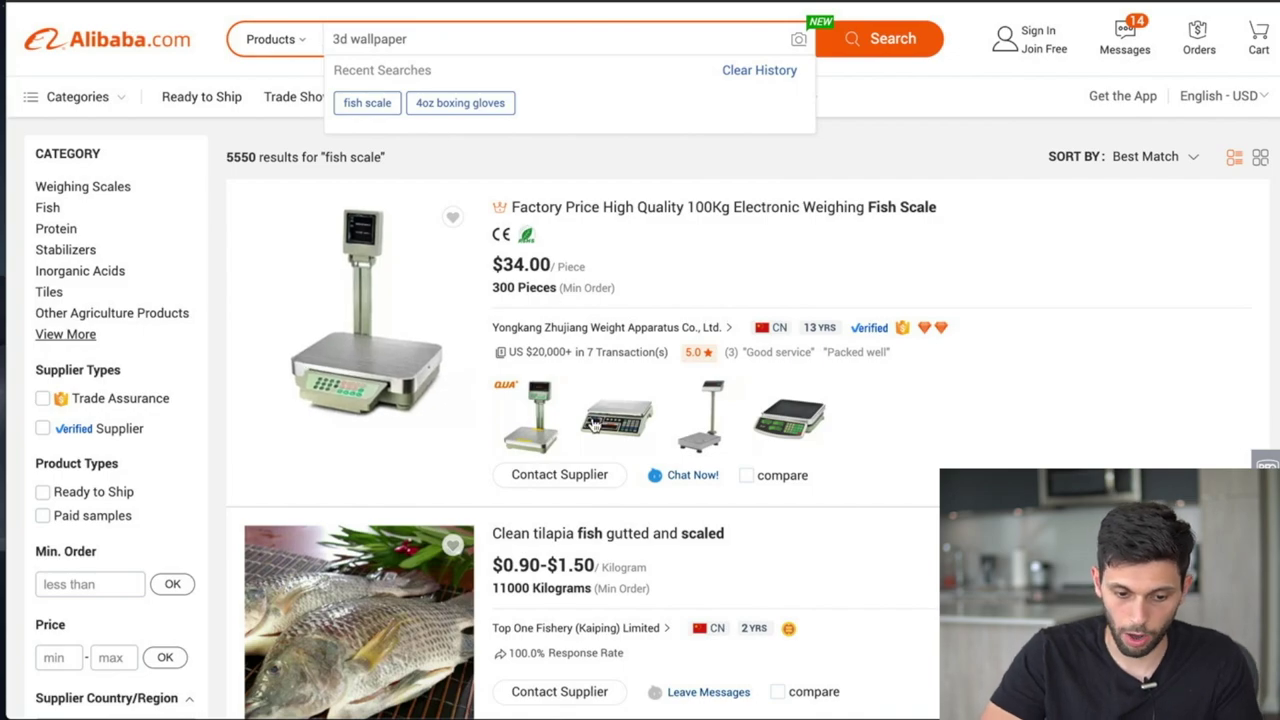
scroll(593, 393, "down", 15)
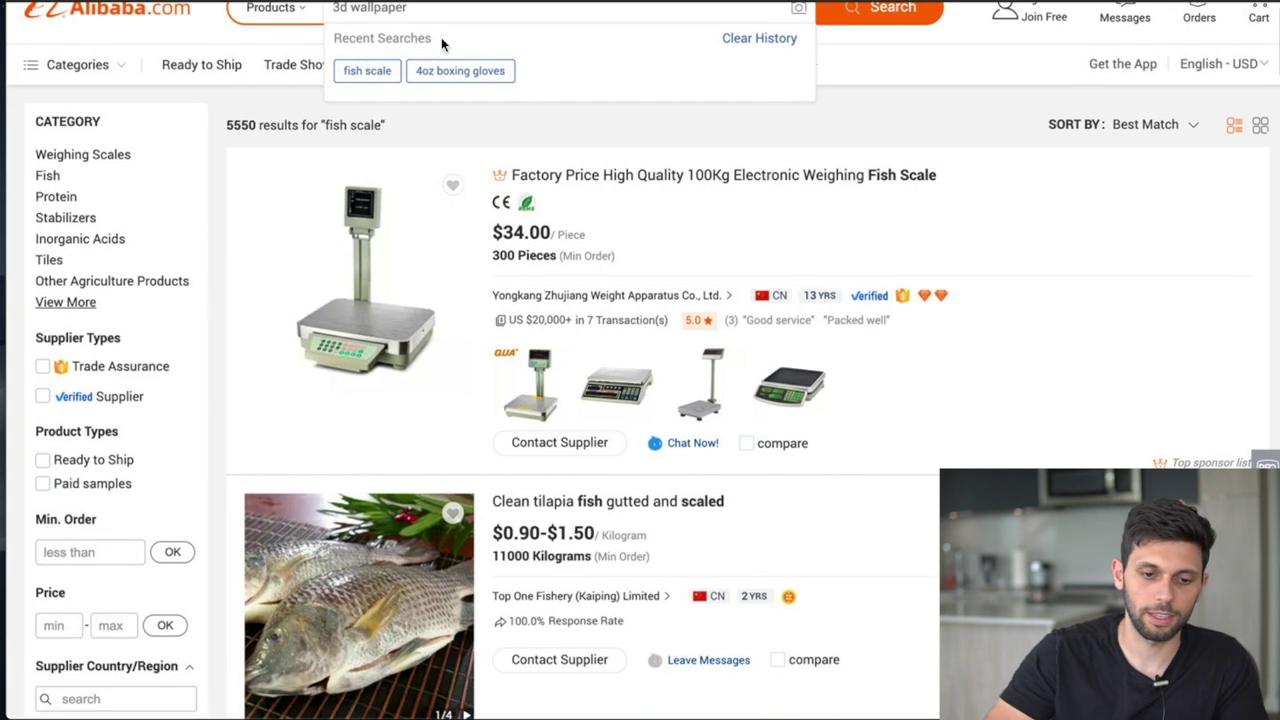
scroll(441, 37, "up", 2)
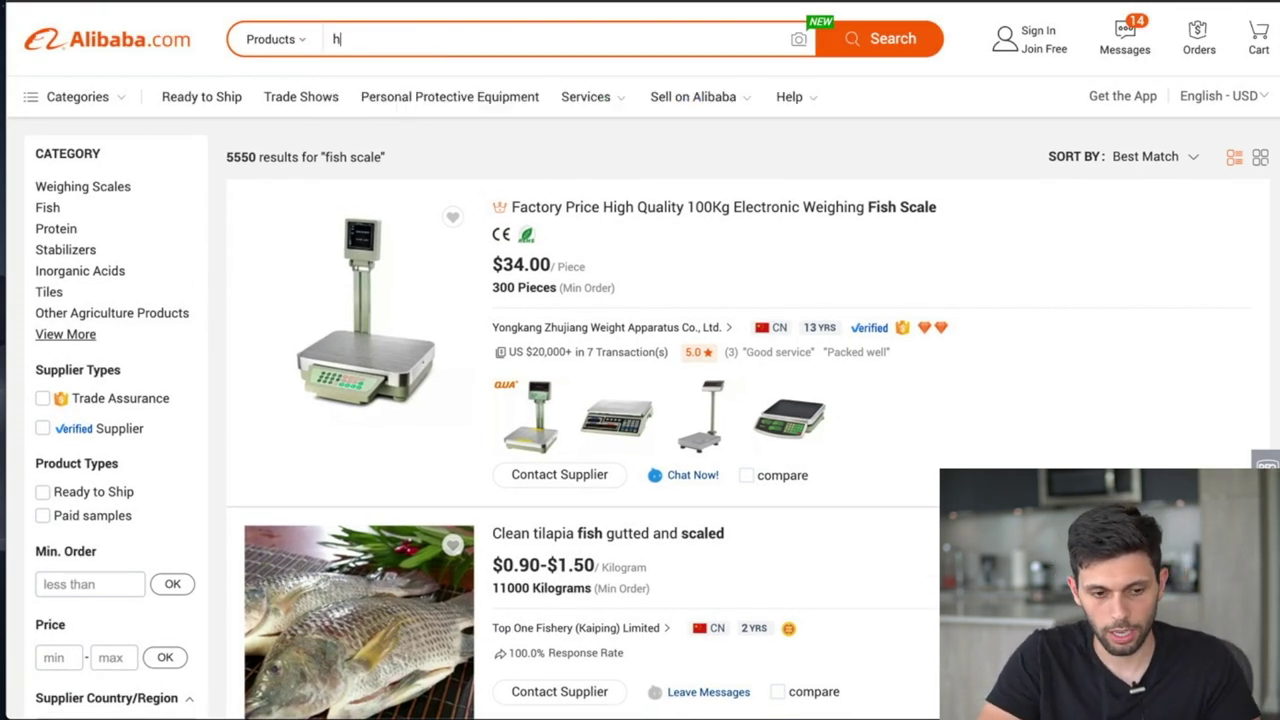
type("anging fish")
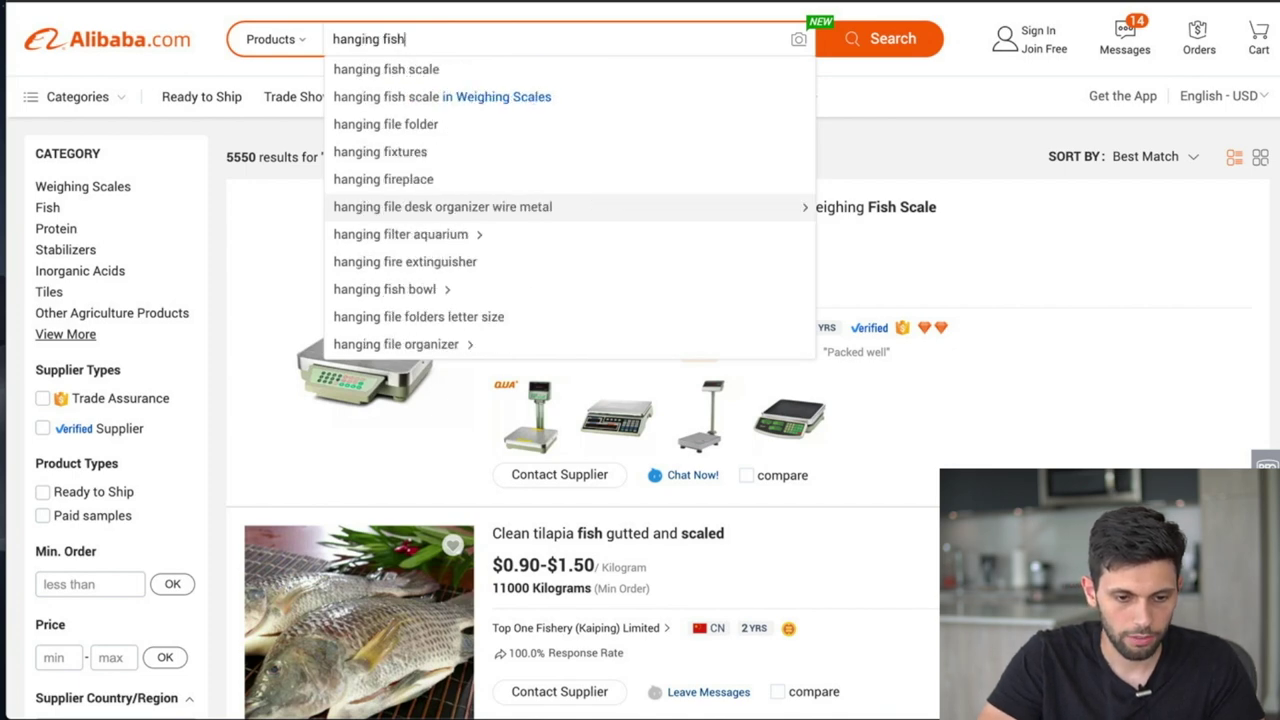
type(" scale")
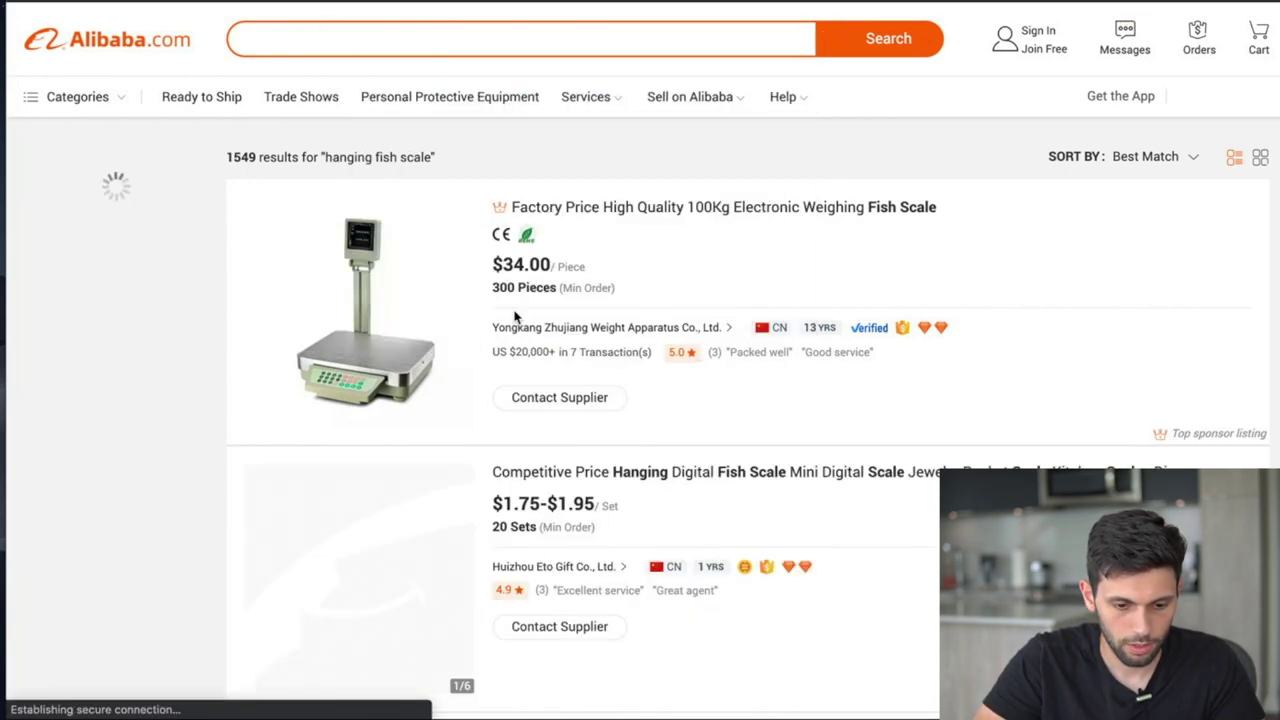
- Examine the hanging fish scale listings, comparing product types, unit prices and minimum orders with the Amazon competitors
scroll(593, 442, "down", 2)
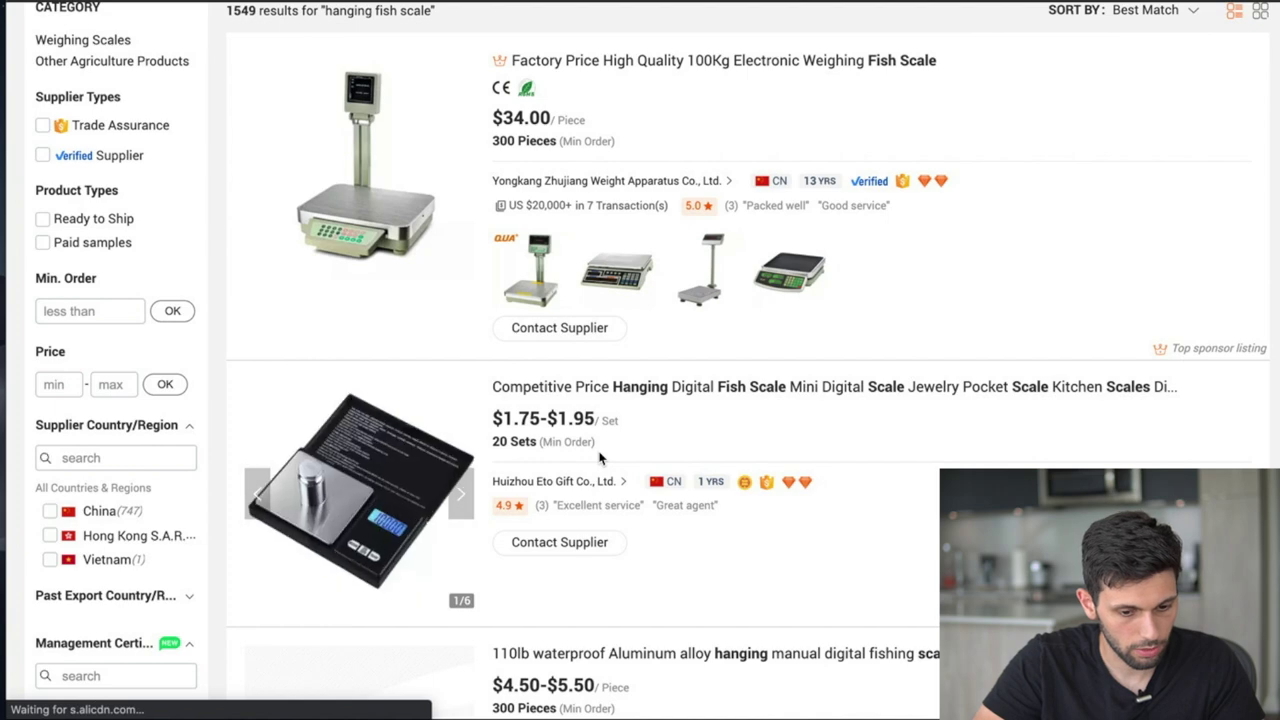
scroll(600, 457, "down", 3)
scroll(600, 457, "down", 8)
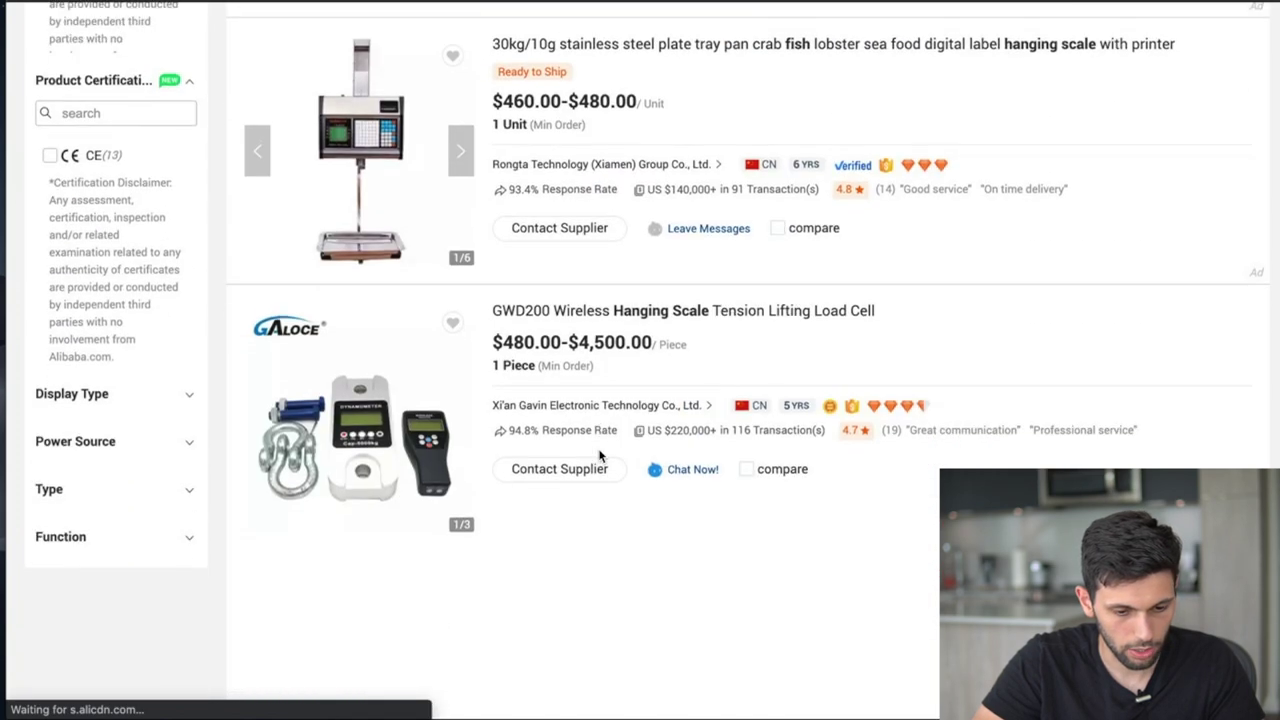
scroll(600, 455, "down", 4)
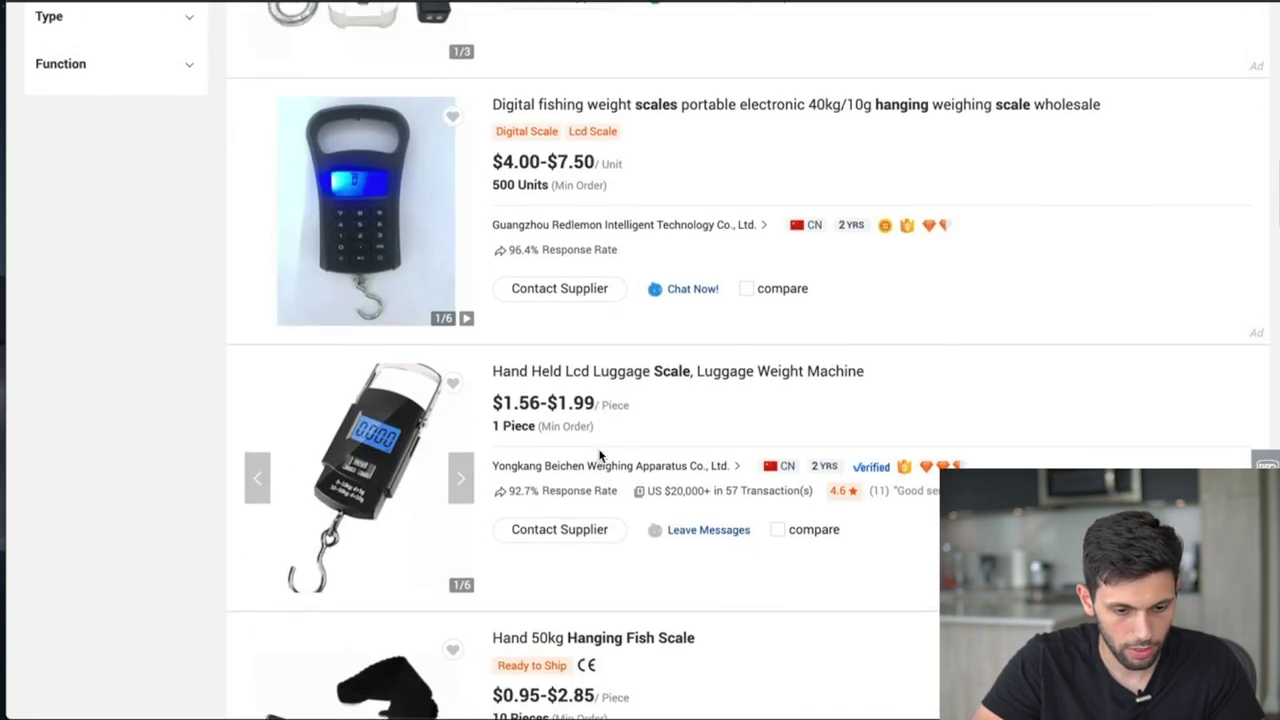
scroll(424, 399, "down", 9)
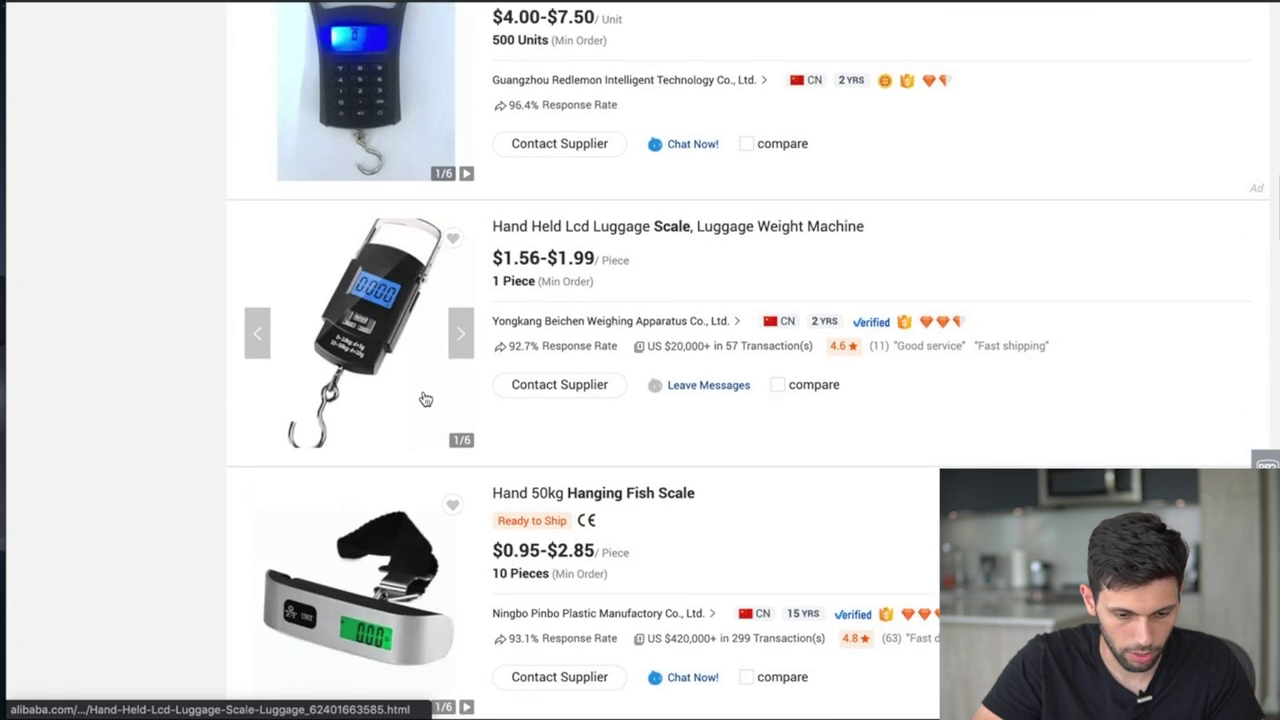
scroll(424, 399, "down", 3)
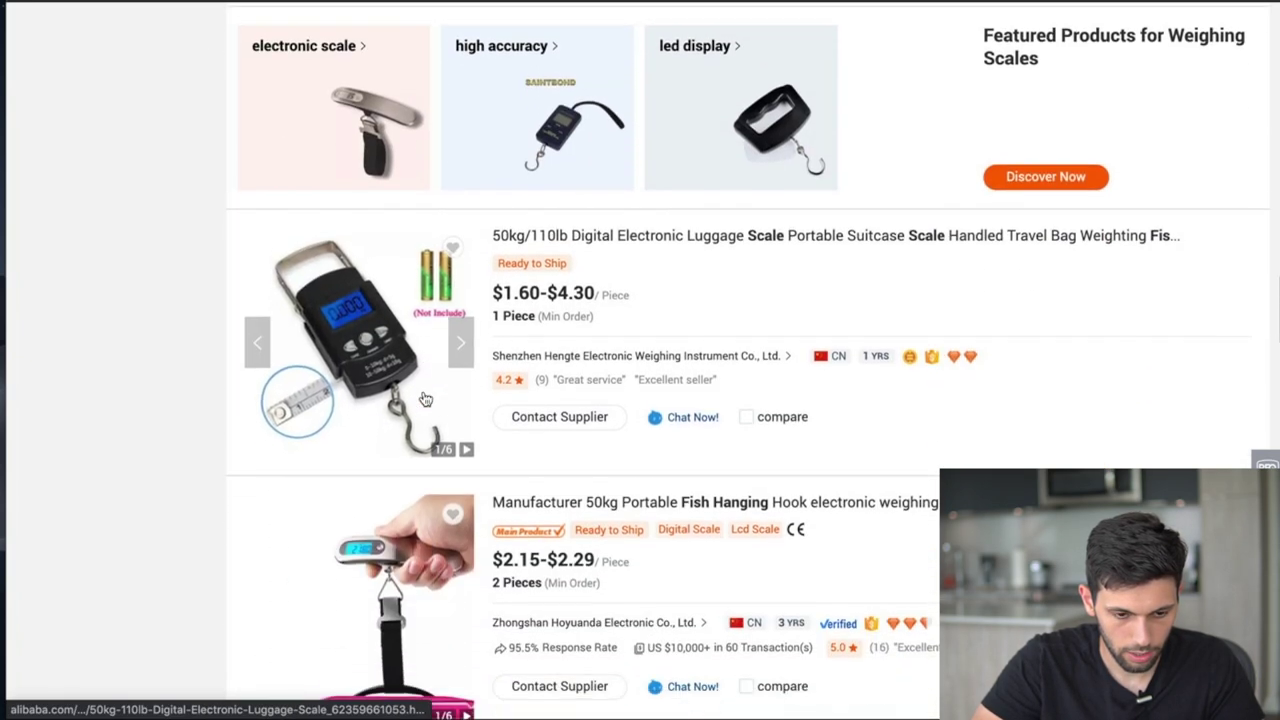
scroll(423, 397, "up", 10)
scroll(395, 58, "up", 3)
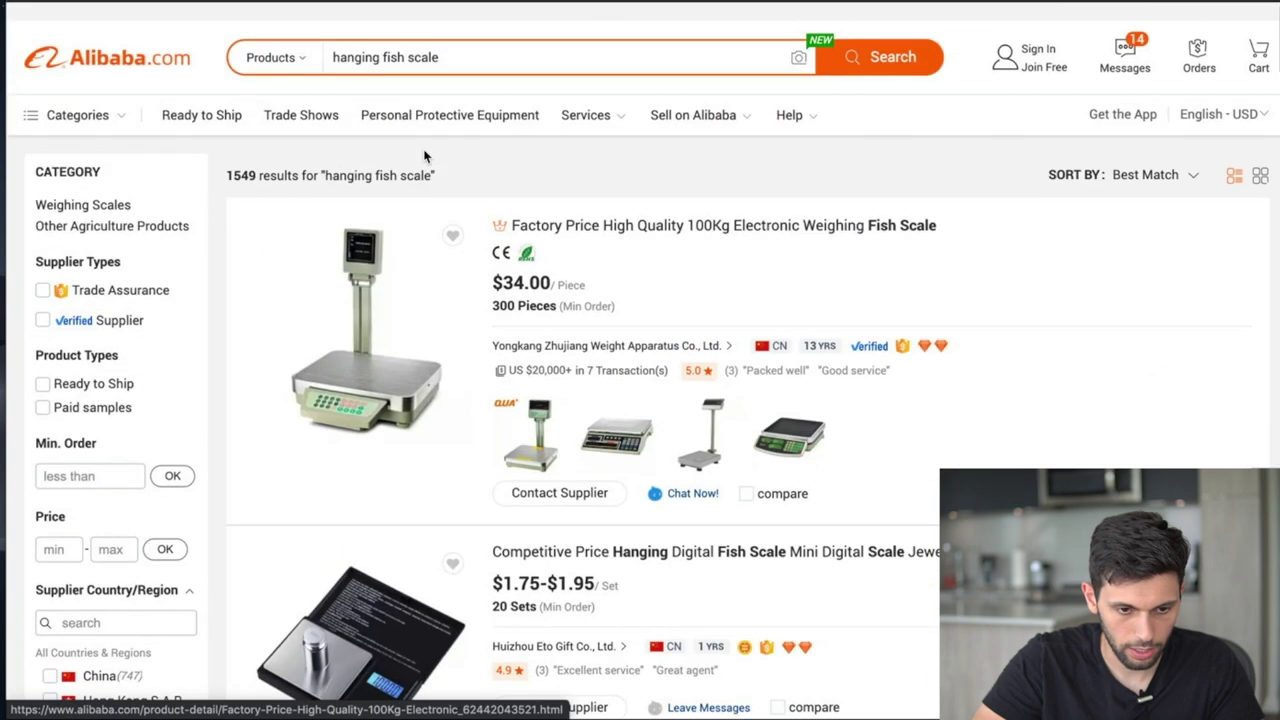
- Broaden the product search to "hanging scale" and compare the designs and unit prices of the handheld listings
key("BackSpace")
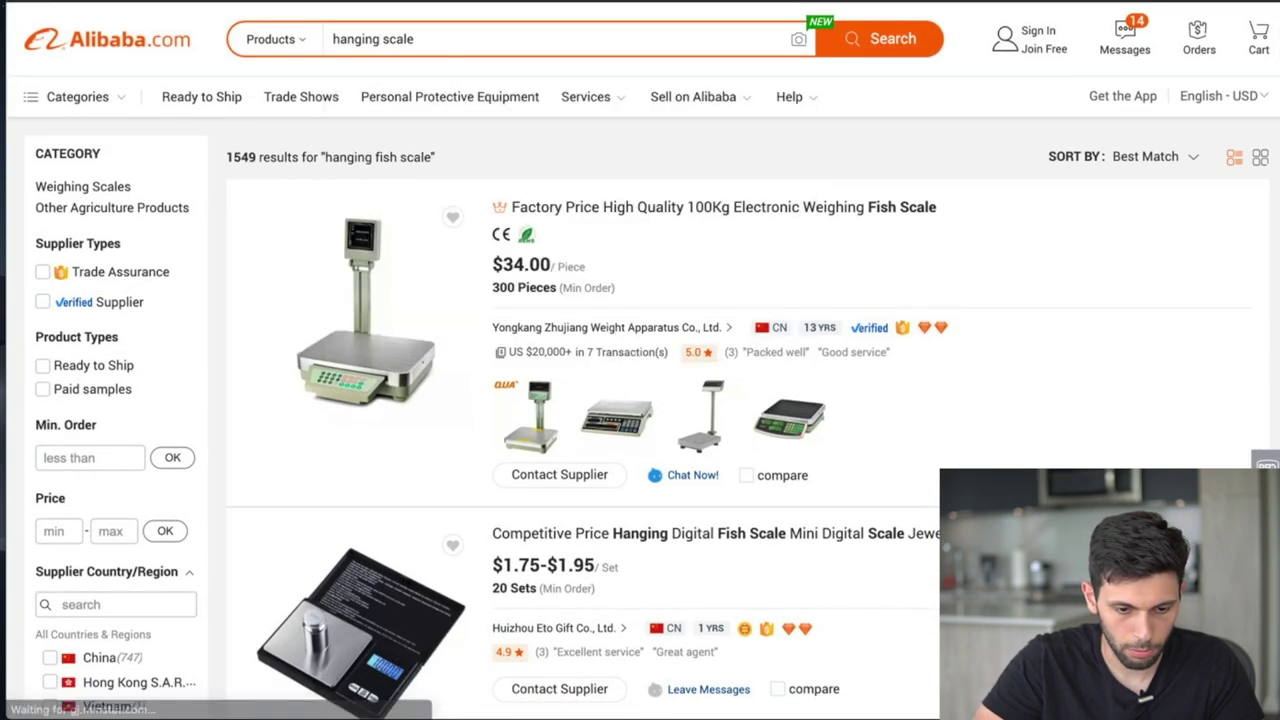
key("Return")
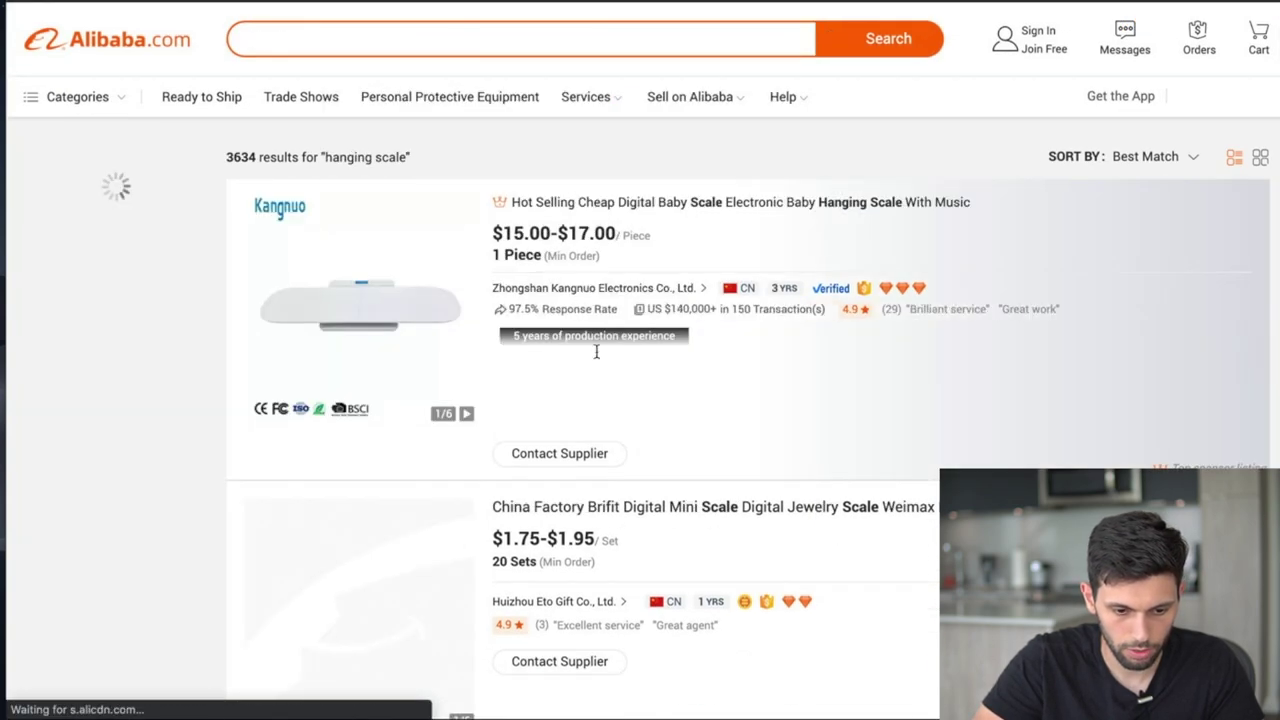
scroll(596, 352, "down", 6)
scroll(624, 488, "down", 5)
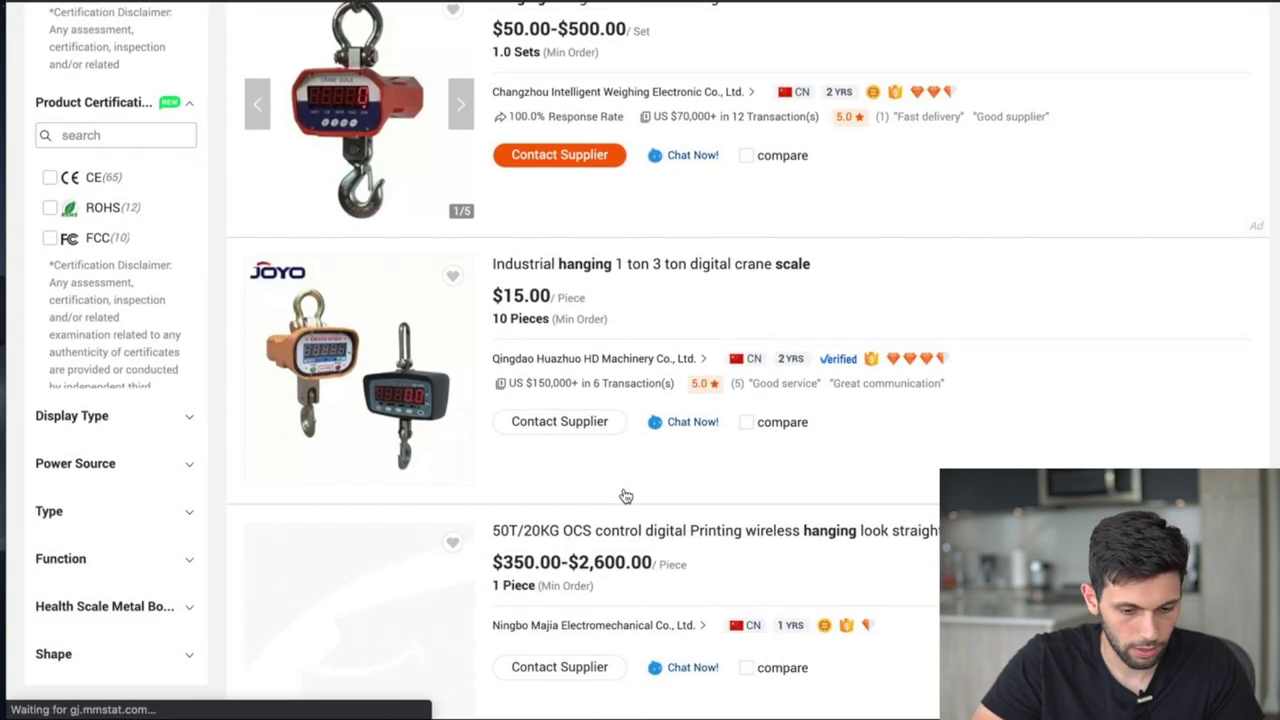
scroll(624, 496, "down", 5)
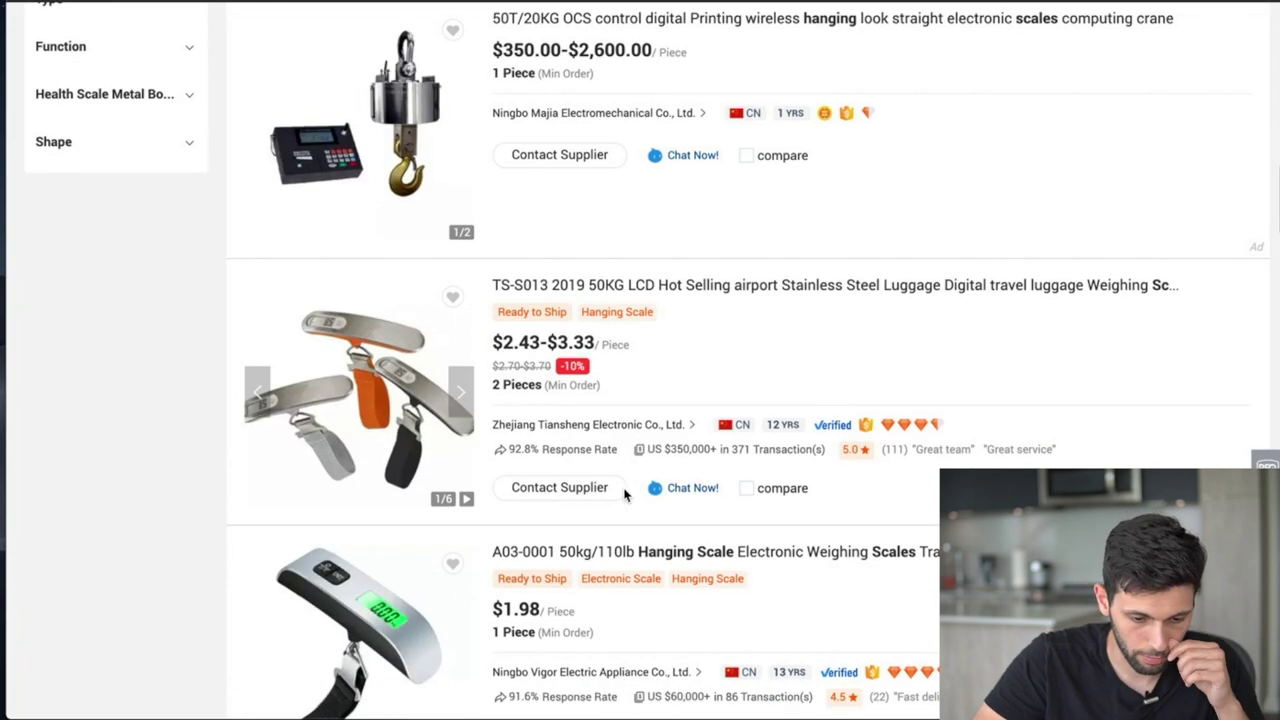
scroll(624, 494, "down", 13)
scroll(624, 496, "down", 8)
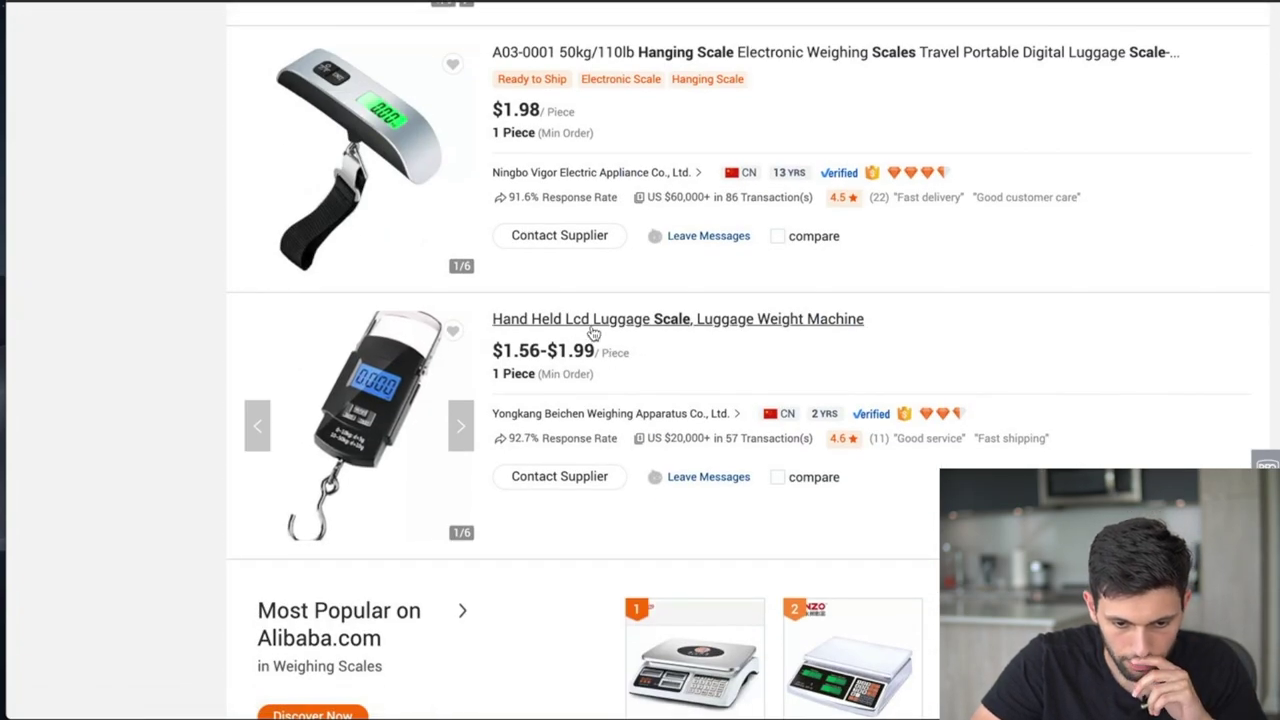
scroll(592, 333, "up", 4)
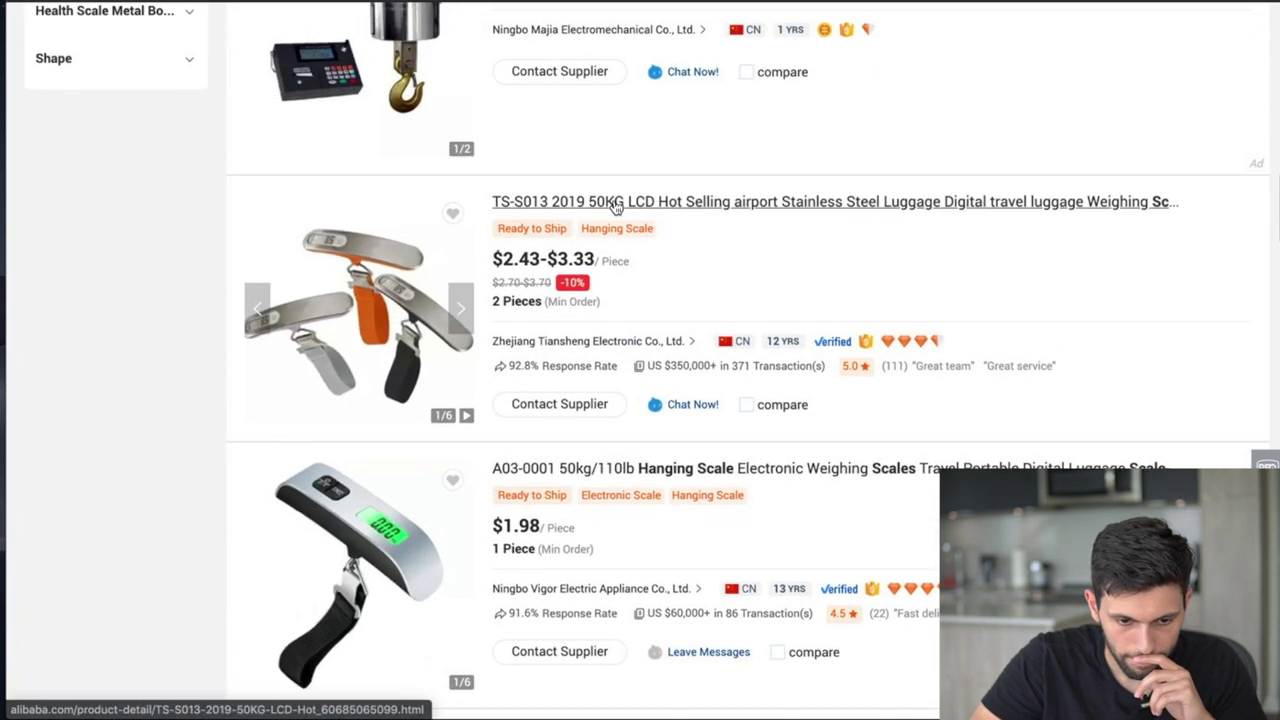
scroll(615, 205, "up", 17)
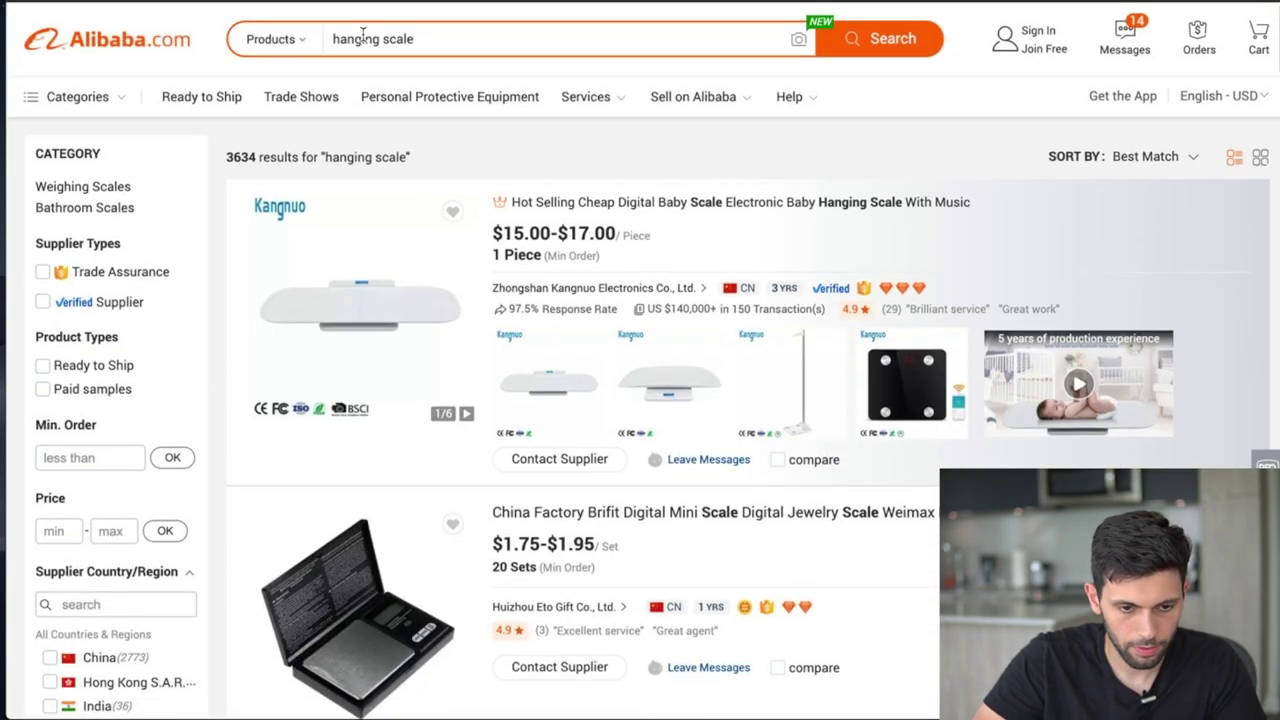
- Change the product search to "hand held scale" and look through the supplier listings for a similar product
double_click(364, 38)
type("hand held")
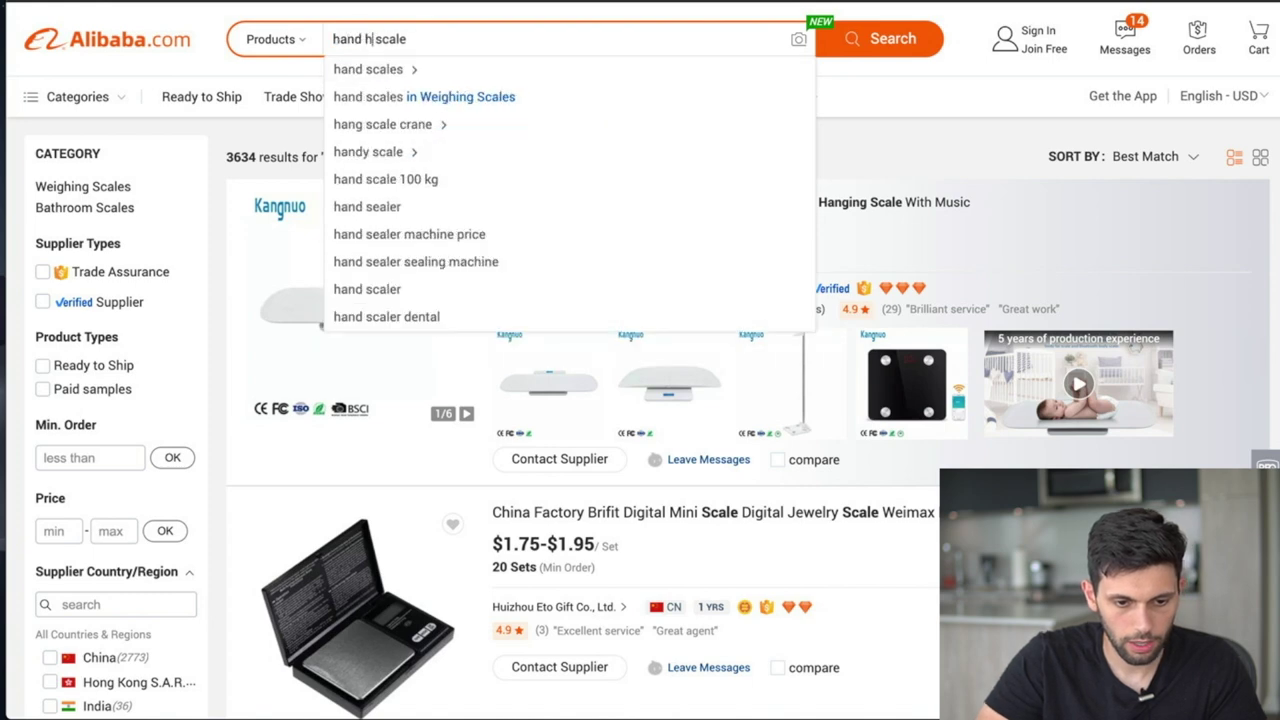
key("Return")
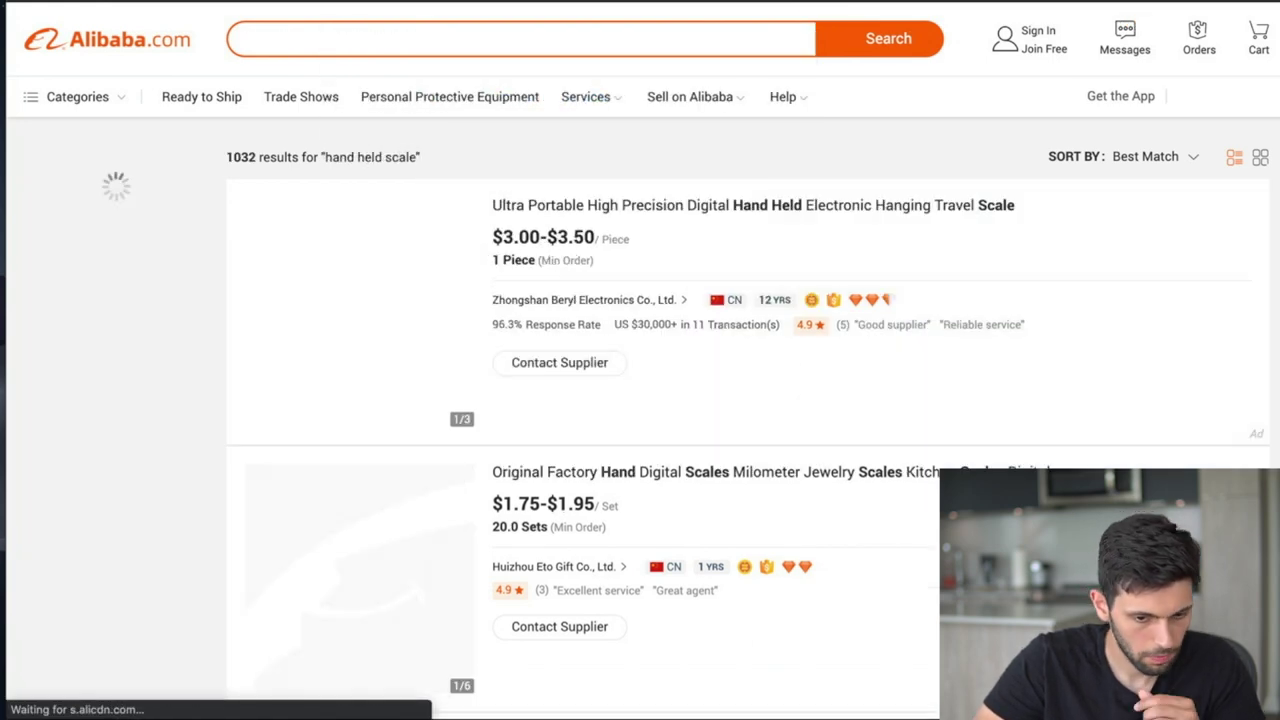
scroll(581, 258, "down", 6)
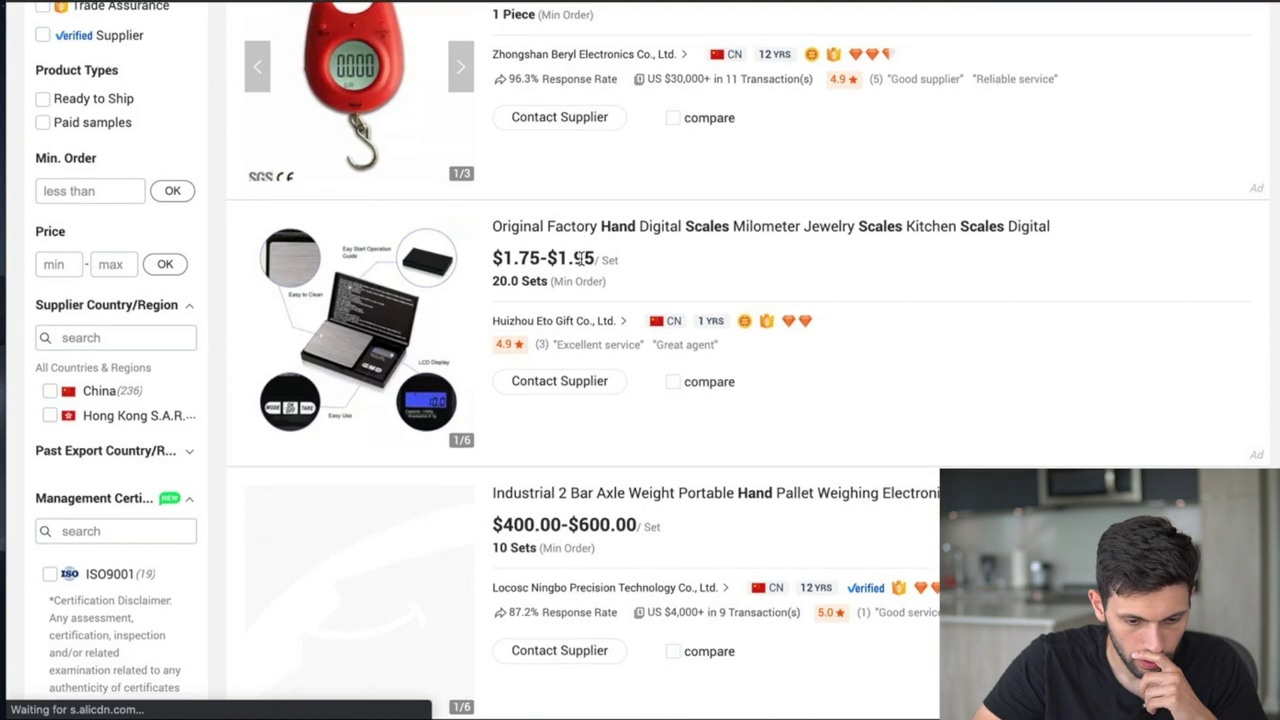
scroll(581, 258, "down", 10)
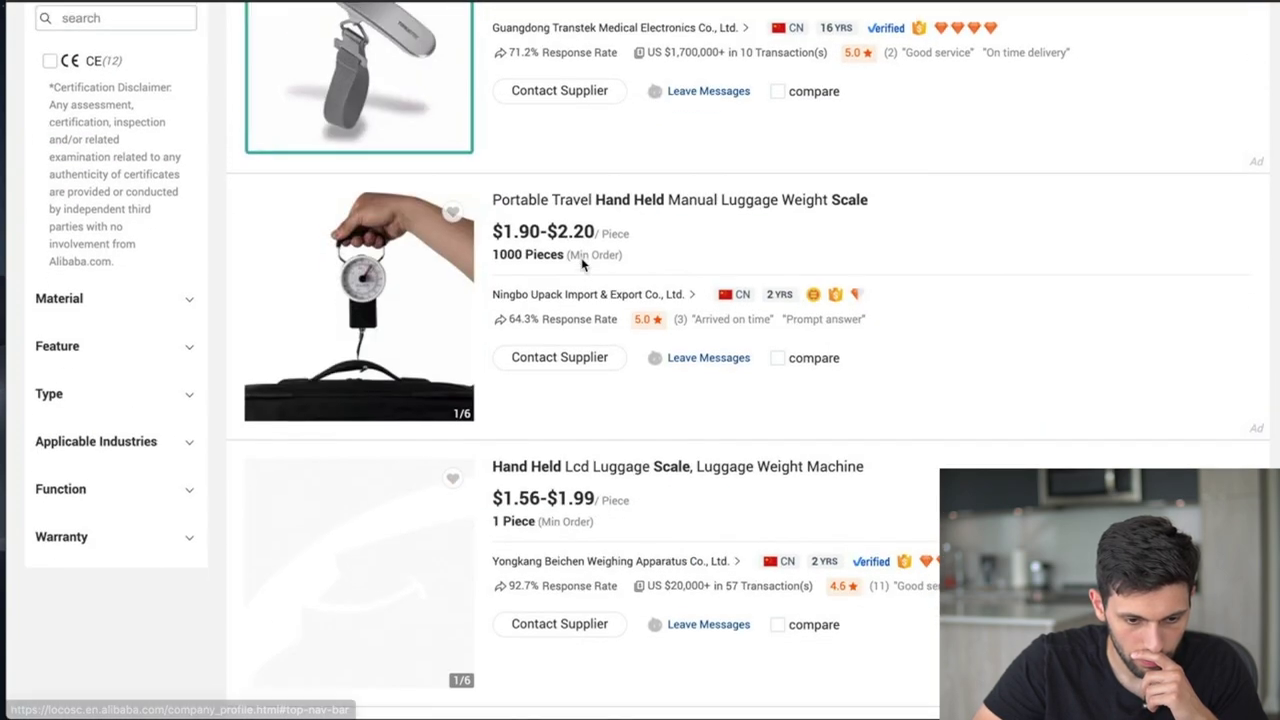
scroll(583, 262, "up", 16)
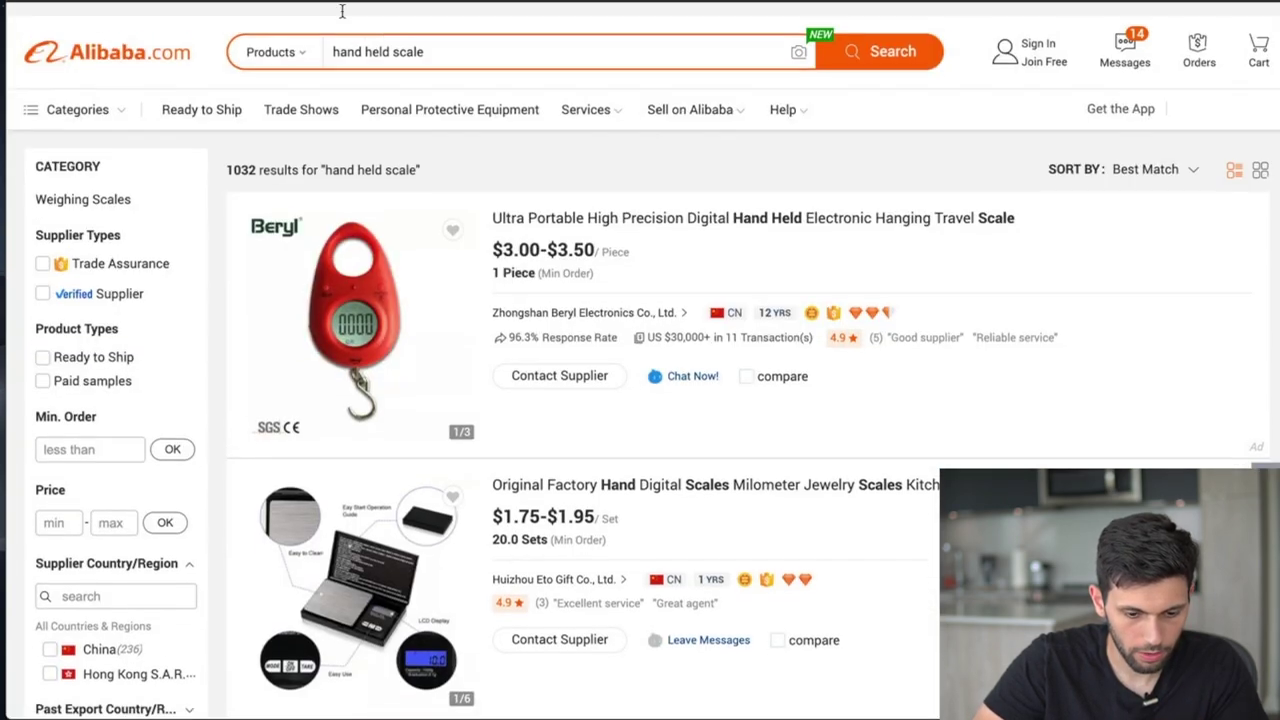
- Search again for "hanging fish scale" and review the digital fishing and luggage scale listings with their unit prices
triple_click(361, 38)
type("han")
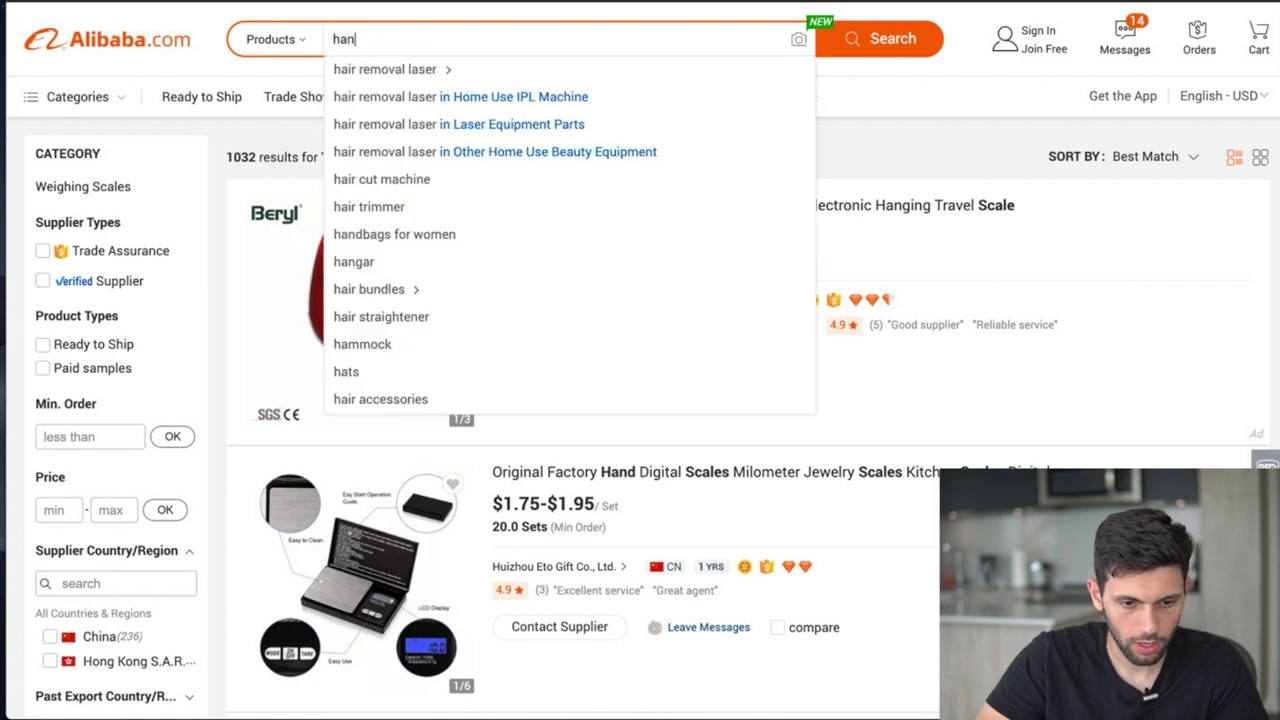
type("ging fish scale")
key("Return")
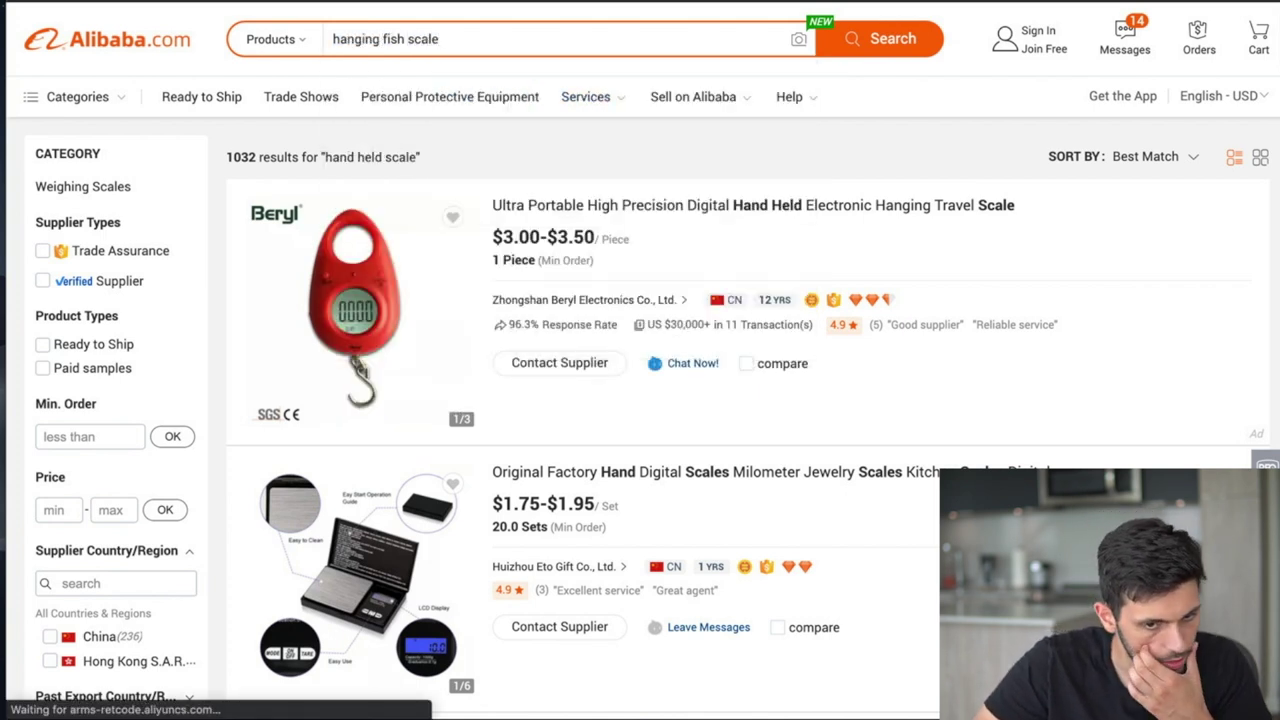
scroll(634, 400, "down", 3)
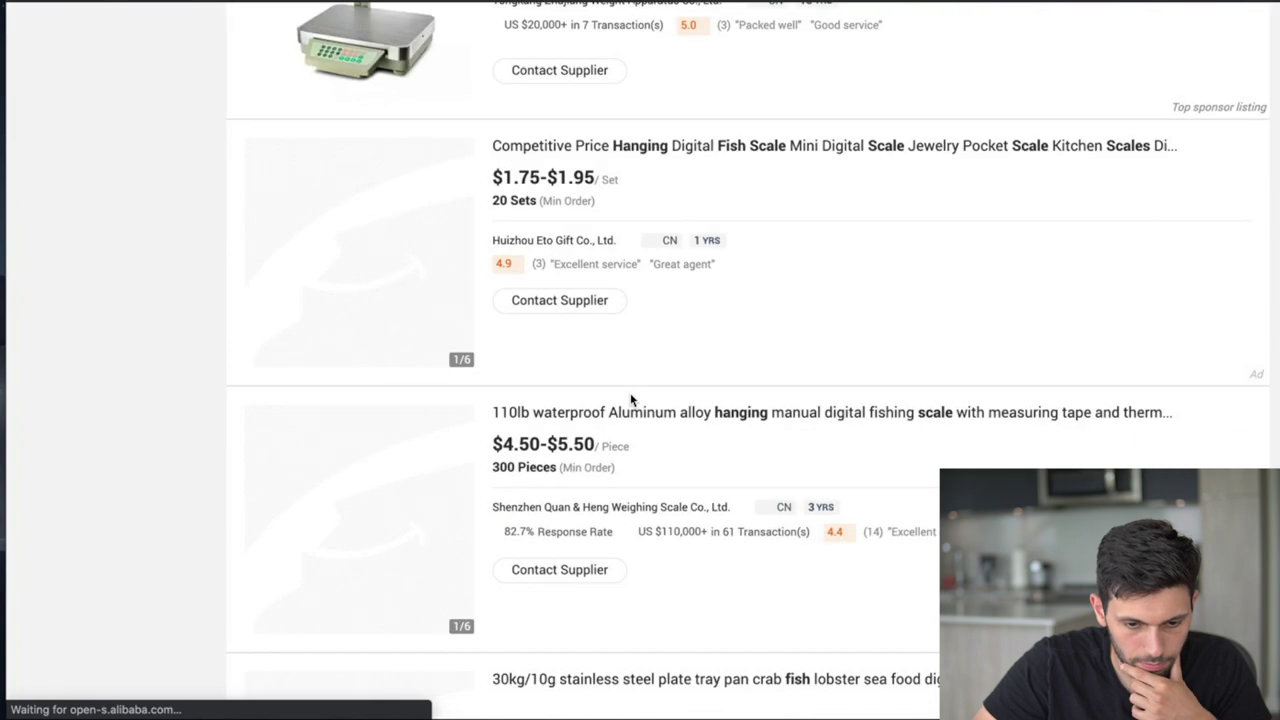
scroll(630, 400, "down", 7)
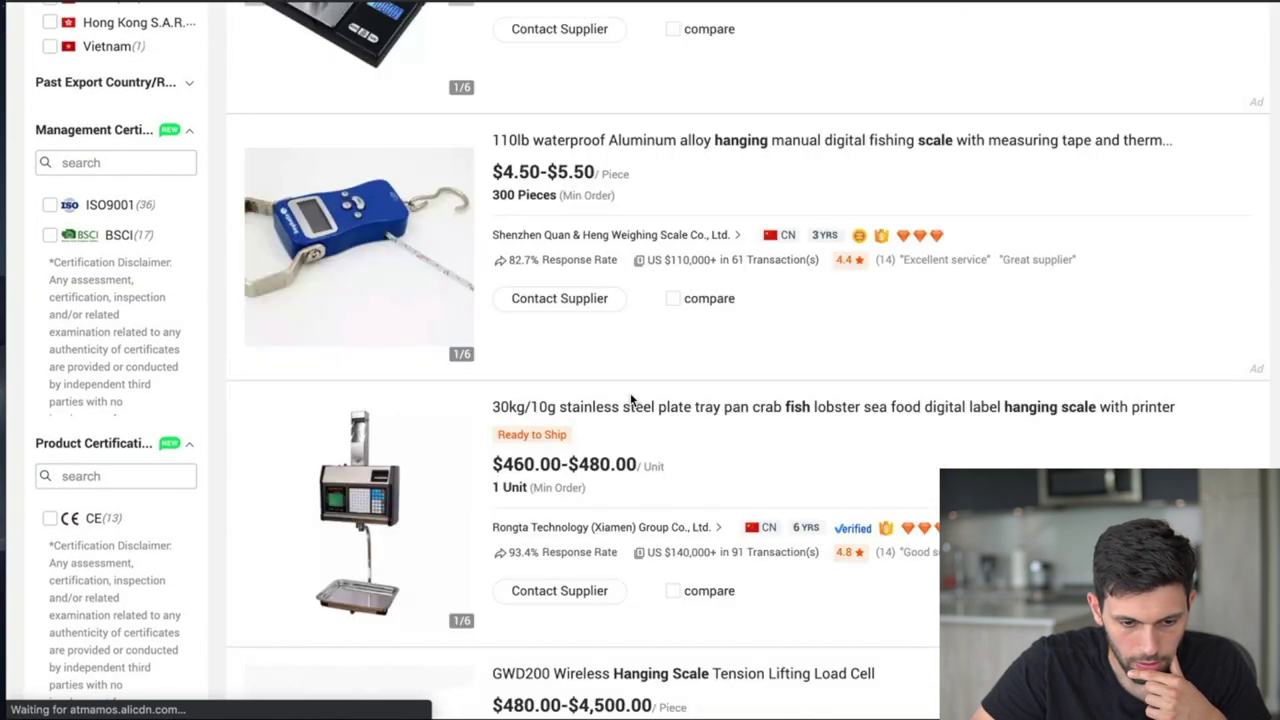
scroll(630, 400, "down", 4)
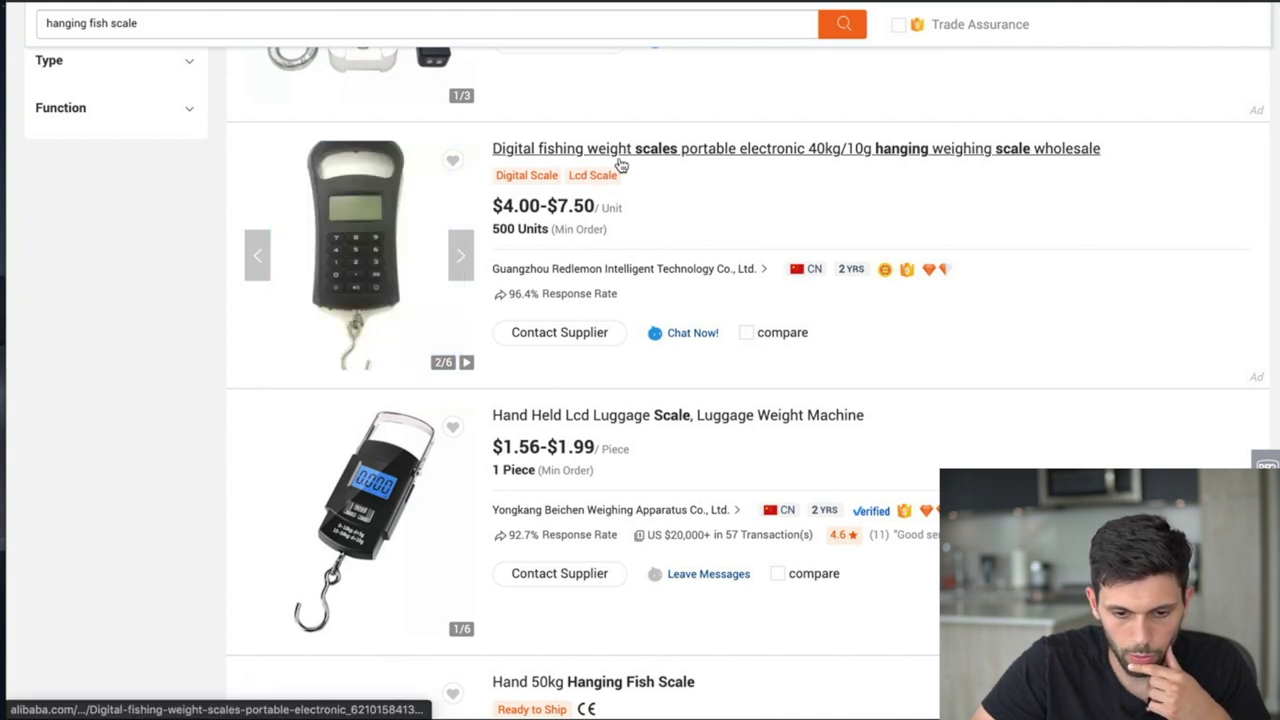
scroll(738, 162, "down", 8)
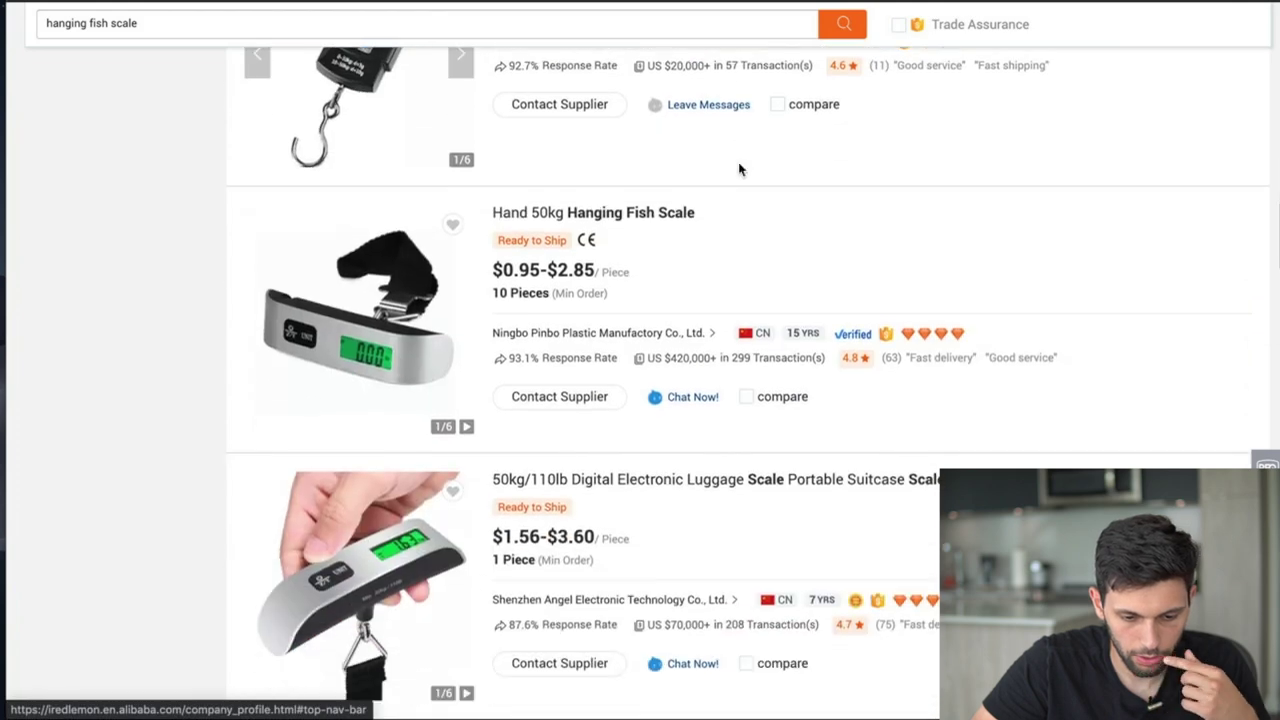
- Switch to the Amazon fish scale results and open the Dr.meter backlit fishing scale listing to examine its product details
scroll(739, 168, "down", 4)
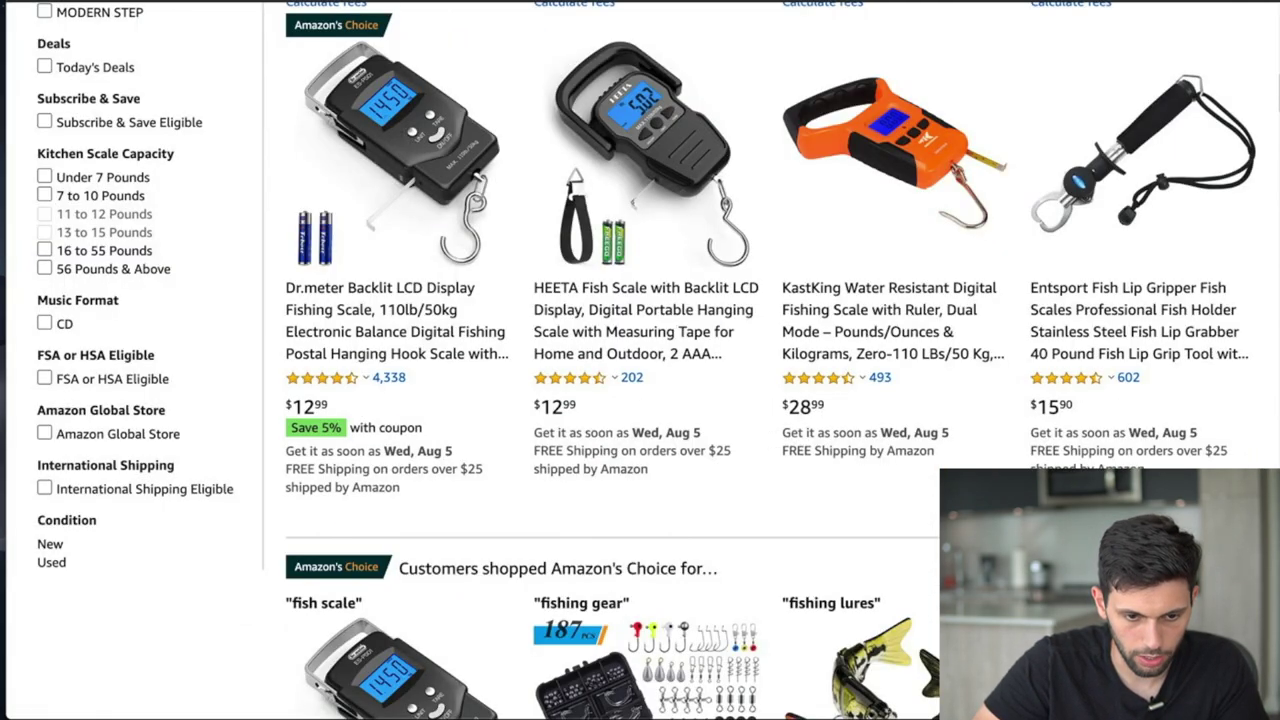
scroll(420, 240, "up", 1)
right_click(432, 250)
left_click(490, 252)
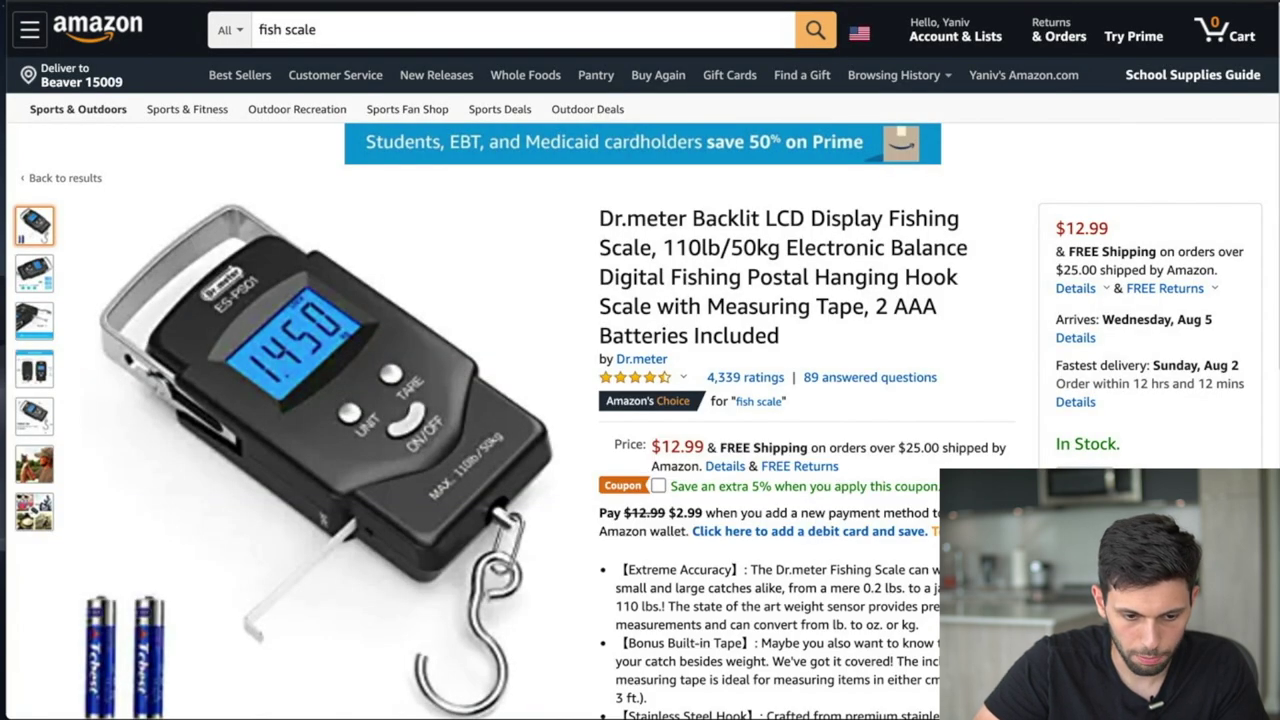
scroll(868, 167, "down", 1)
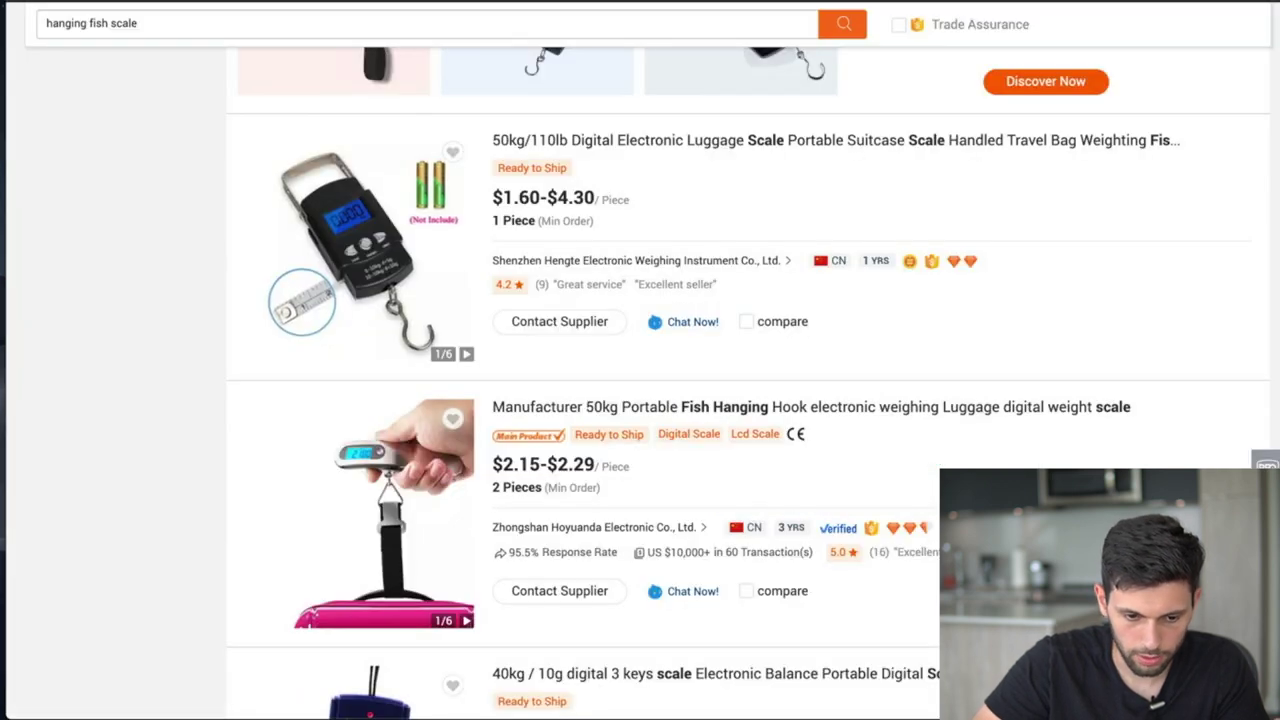
- Open the Alibaba listing of the 50kg/110lb digital luggage scale with hook and built-in tape, and view its product photos
left_click(363, 285)
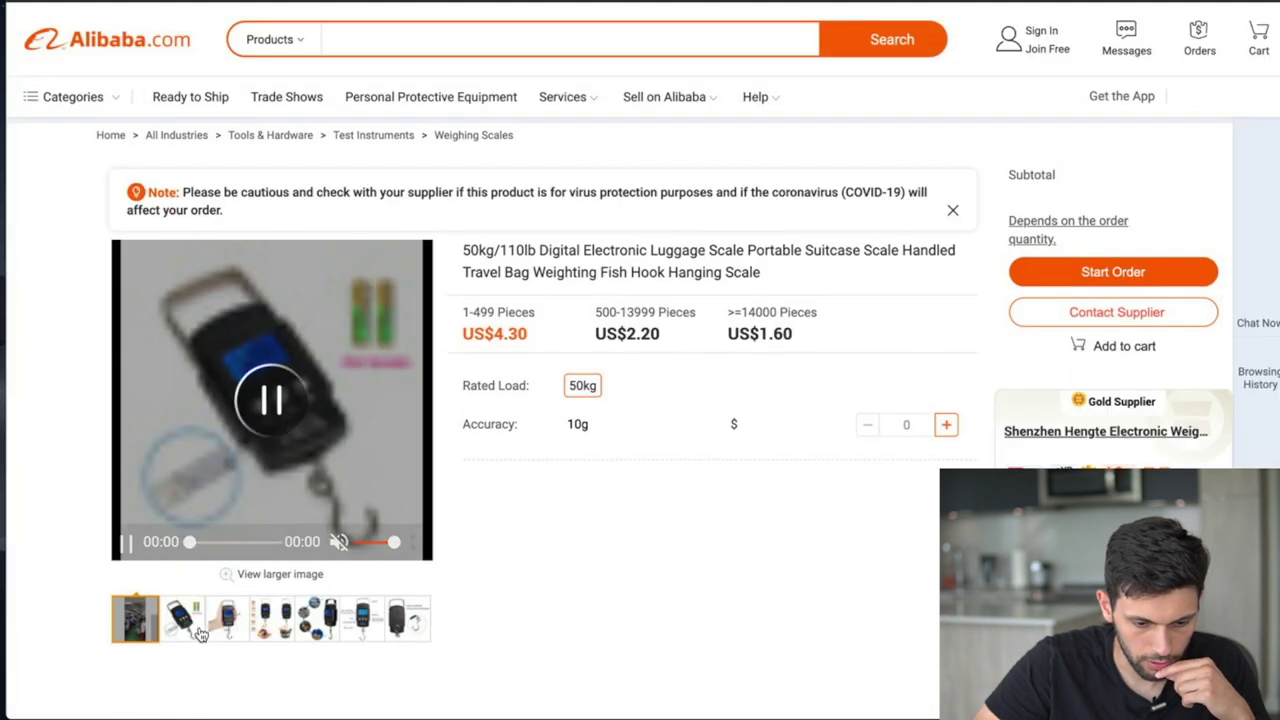
left_click(199, 630)
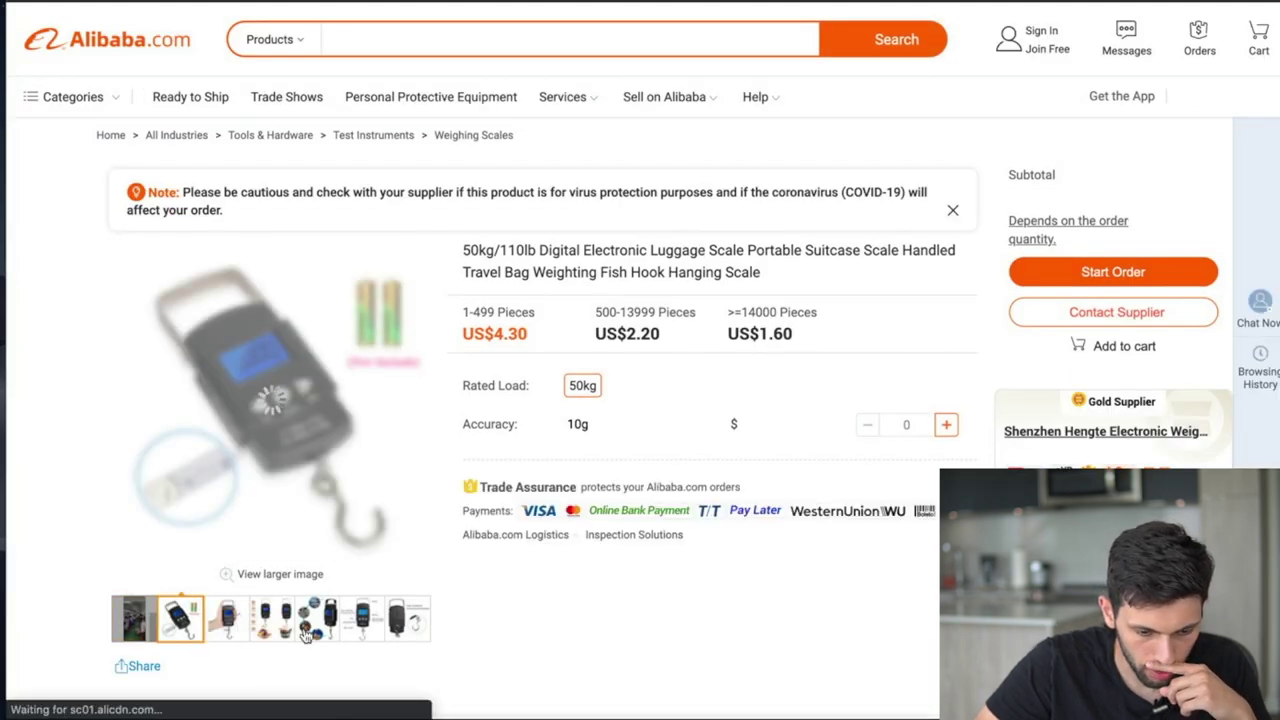
left_click(352, 627)
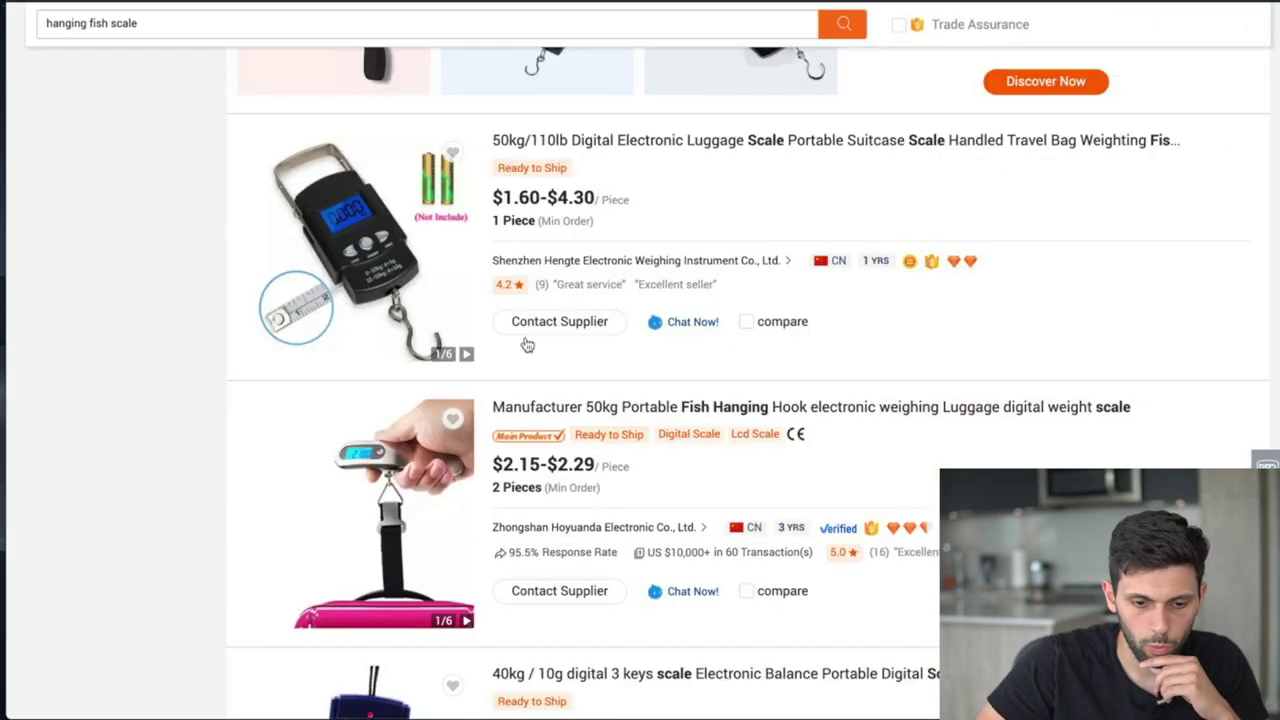
- Restrict the "hanging fish scale" results to verified suppliers and look for a hook scale similar to the Dr.meter design
scroll(523, 343, "up", 10)
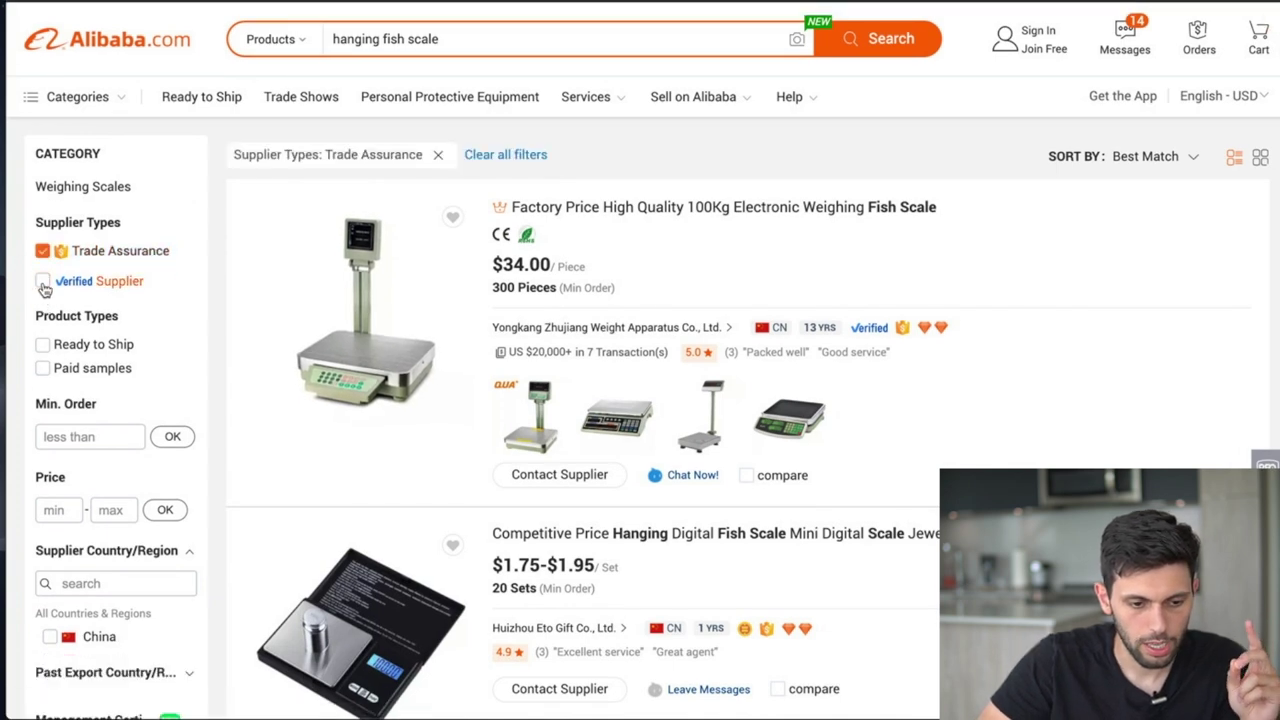
left_click(42, 282)
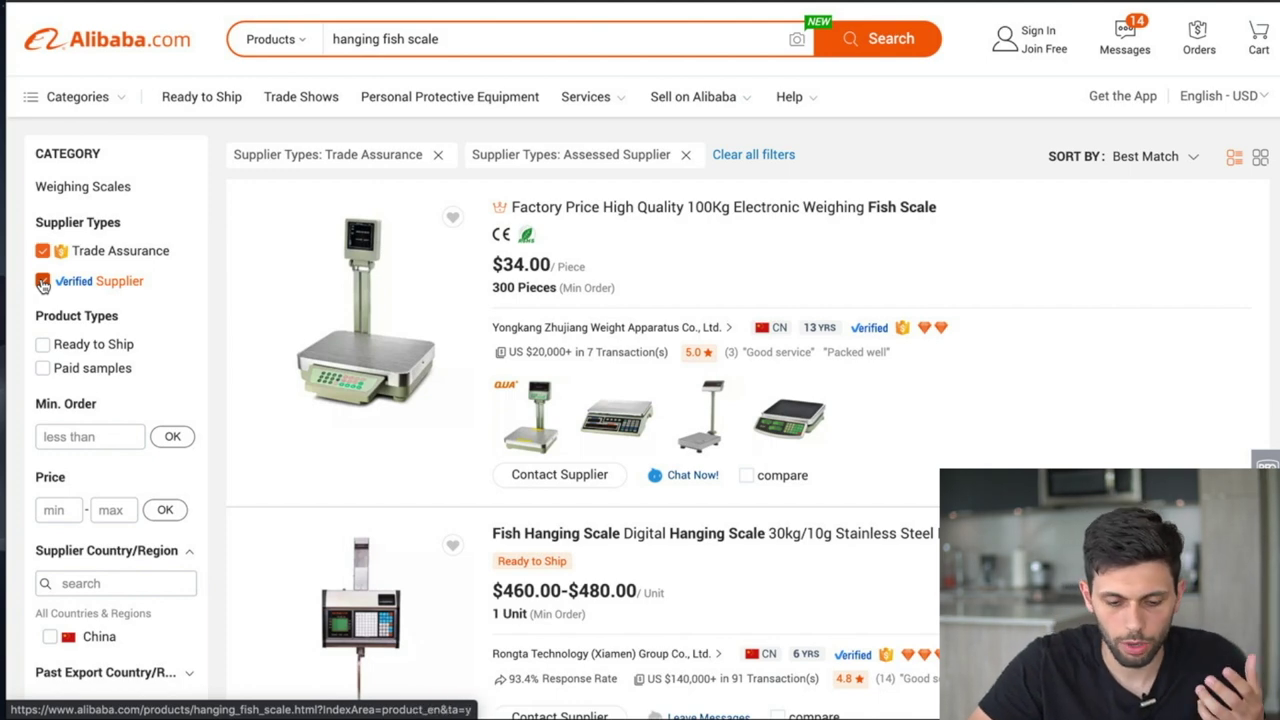
scroll(296, 343, "down", 5)
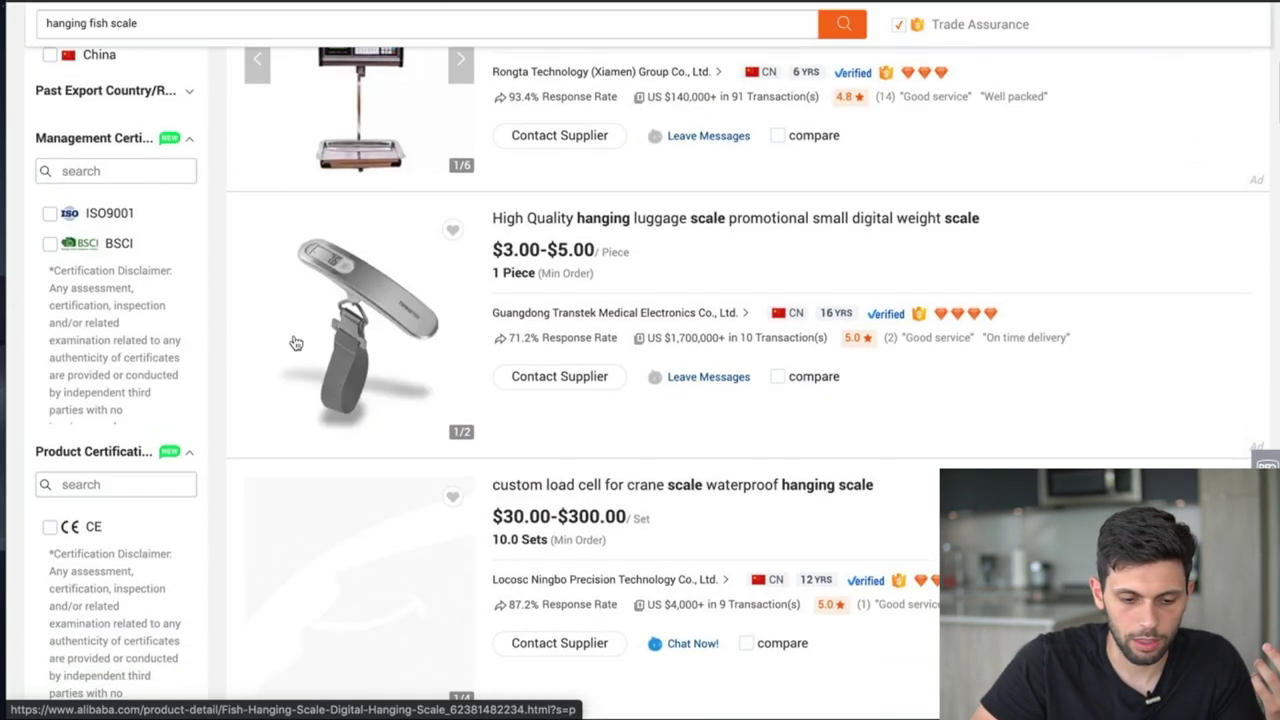
scroll(296, 343, "down", 9)
scroll(296, 343, "down", 9)
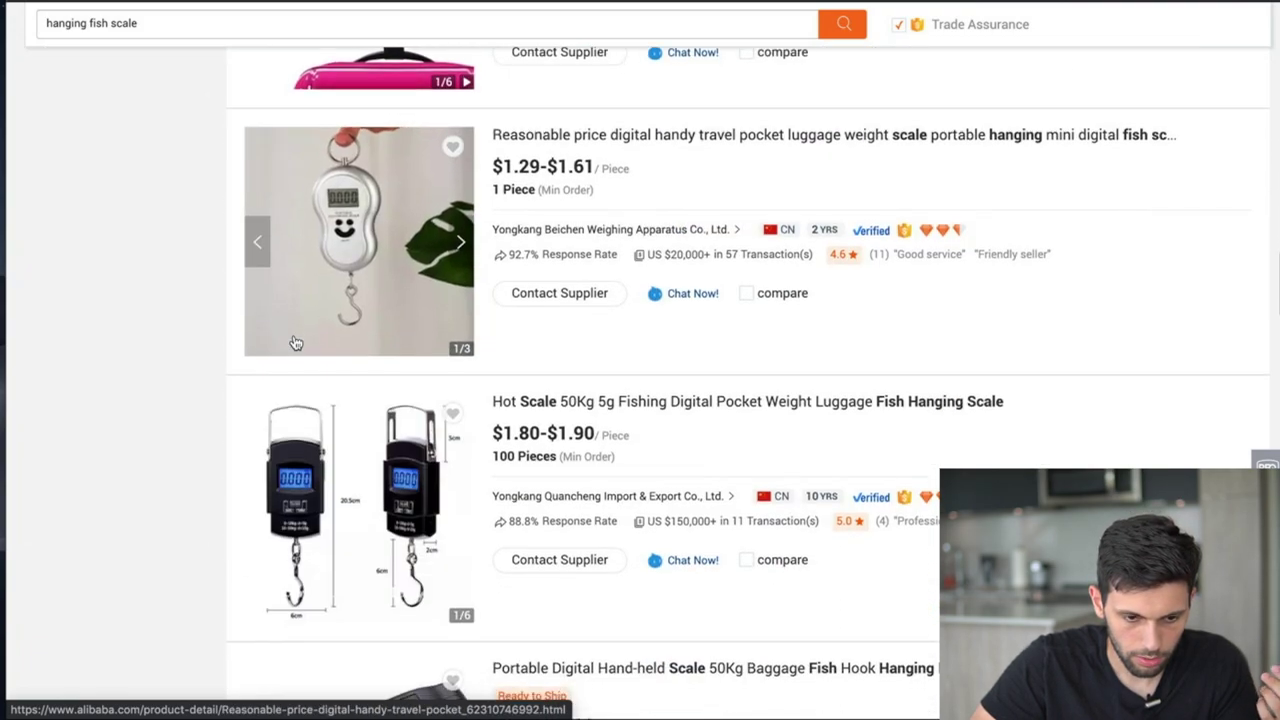
scroll(296, 343, "down", 2)
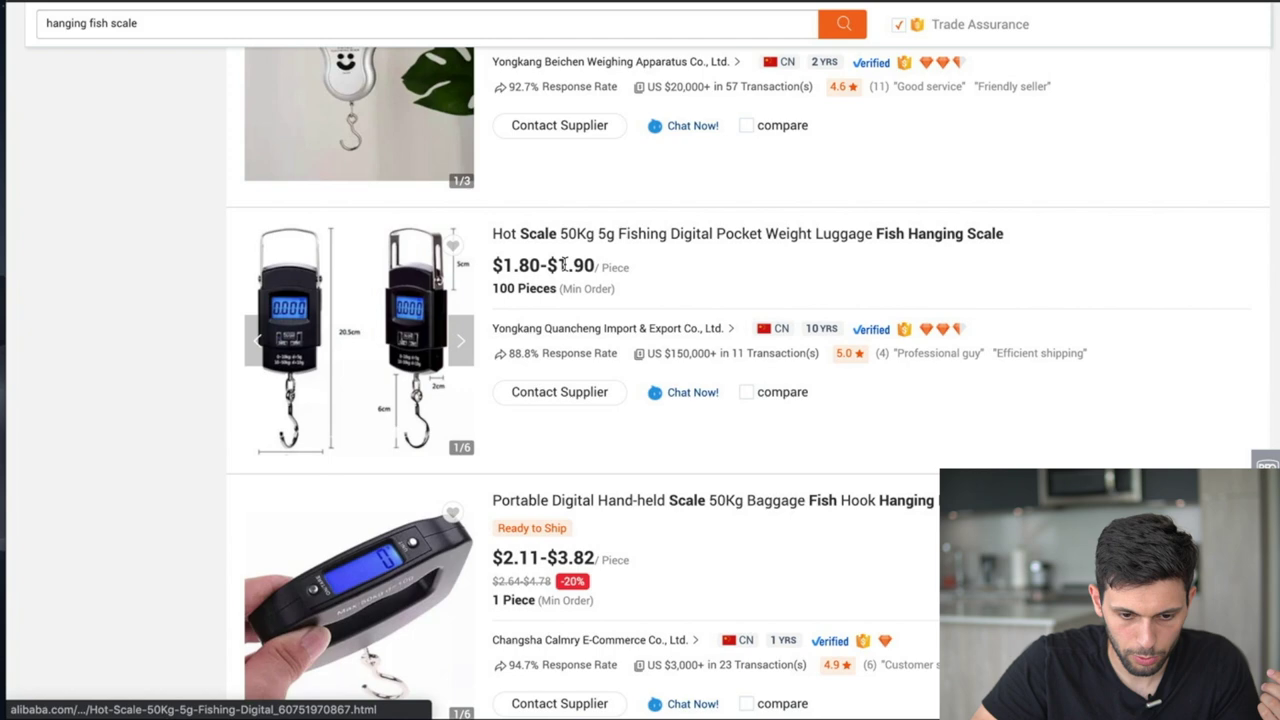
scroll(580, 265, "down", 2)
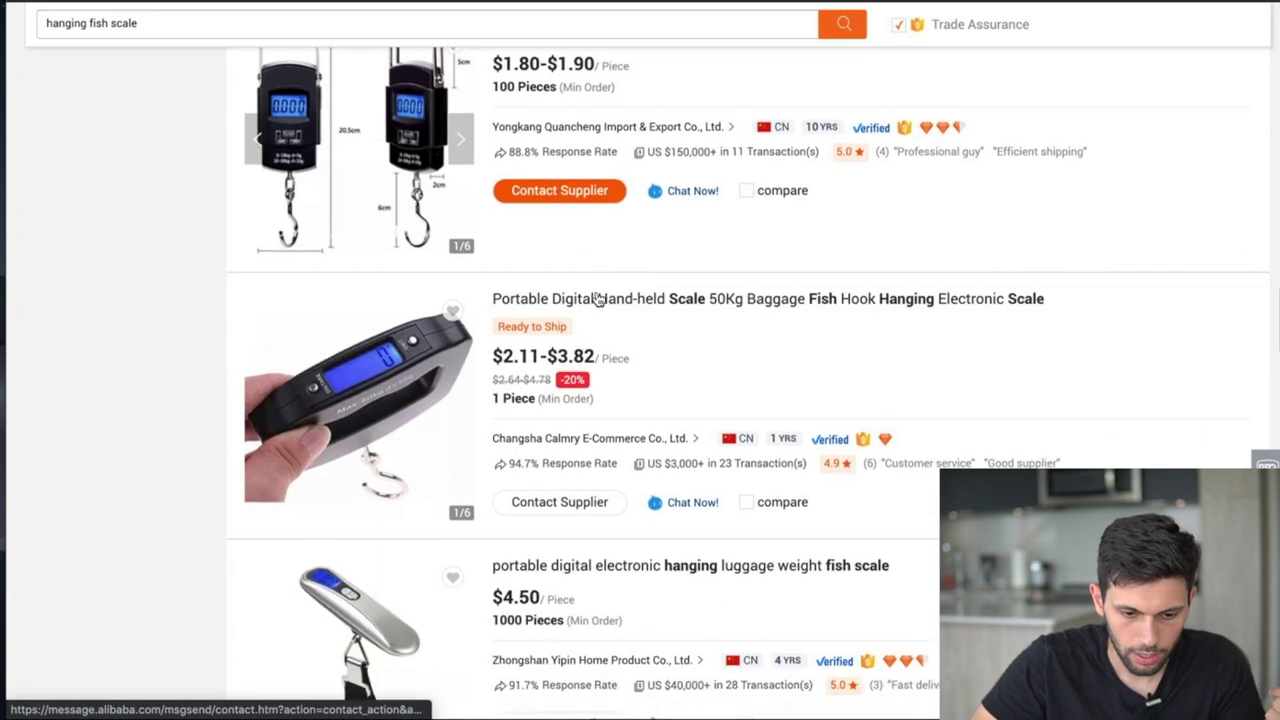
scroll(570, 366, "down", 1)
scroll(570, 366, "down", 5)
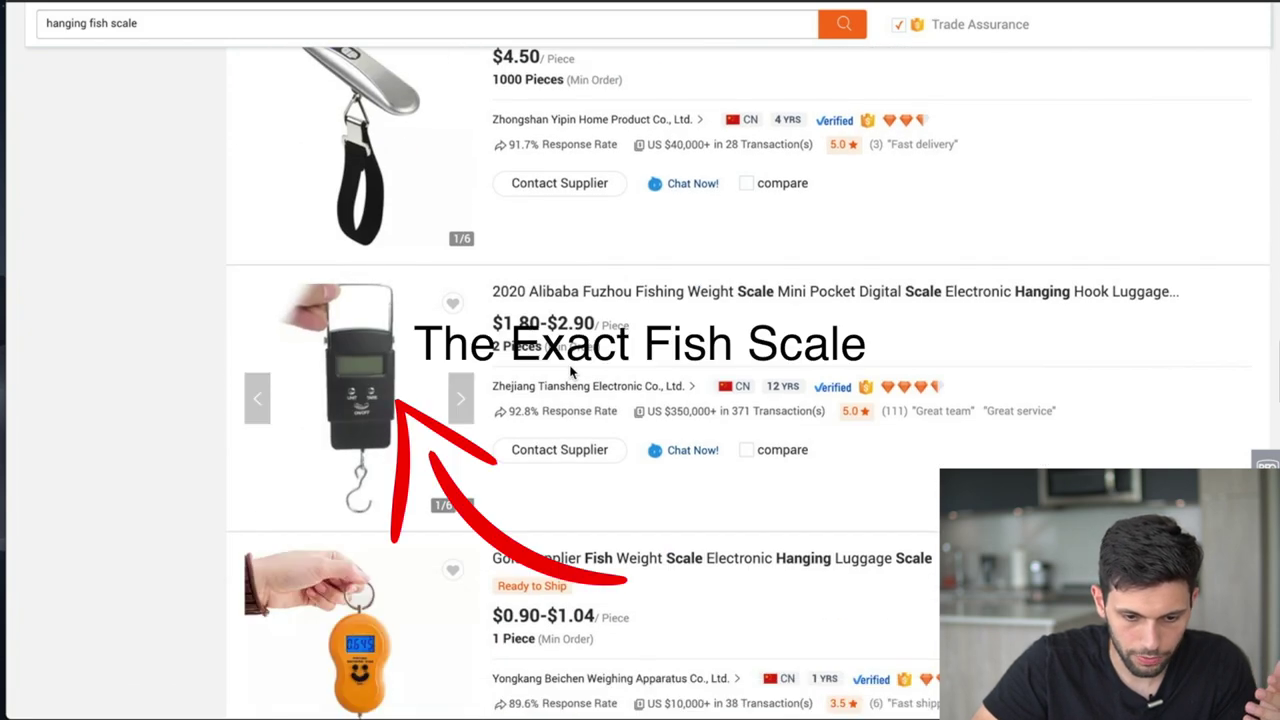
scroll(603, 297, "down", 1)
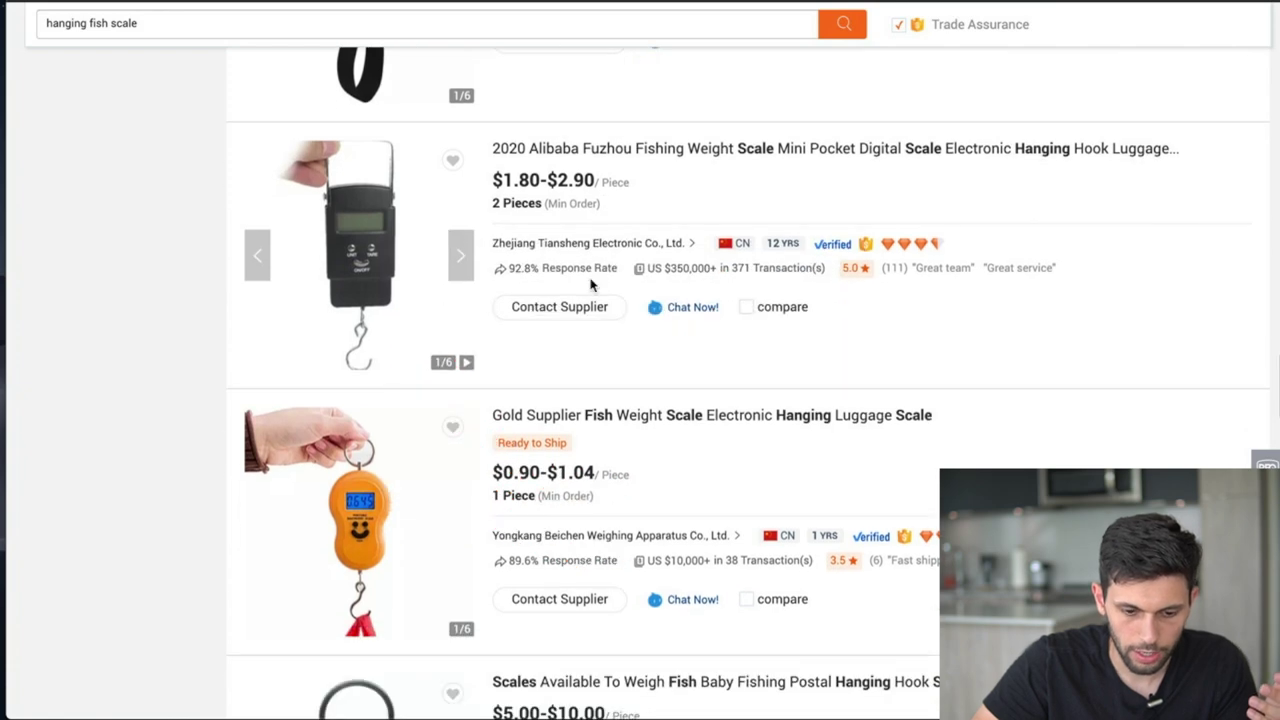
- Browse the remaining verified-supplier listings, comparing scale designs, unit prices and minimum order quantities
scroll(590, 285, "down", 4)
scroll(600, 393, "down", 12)
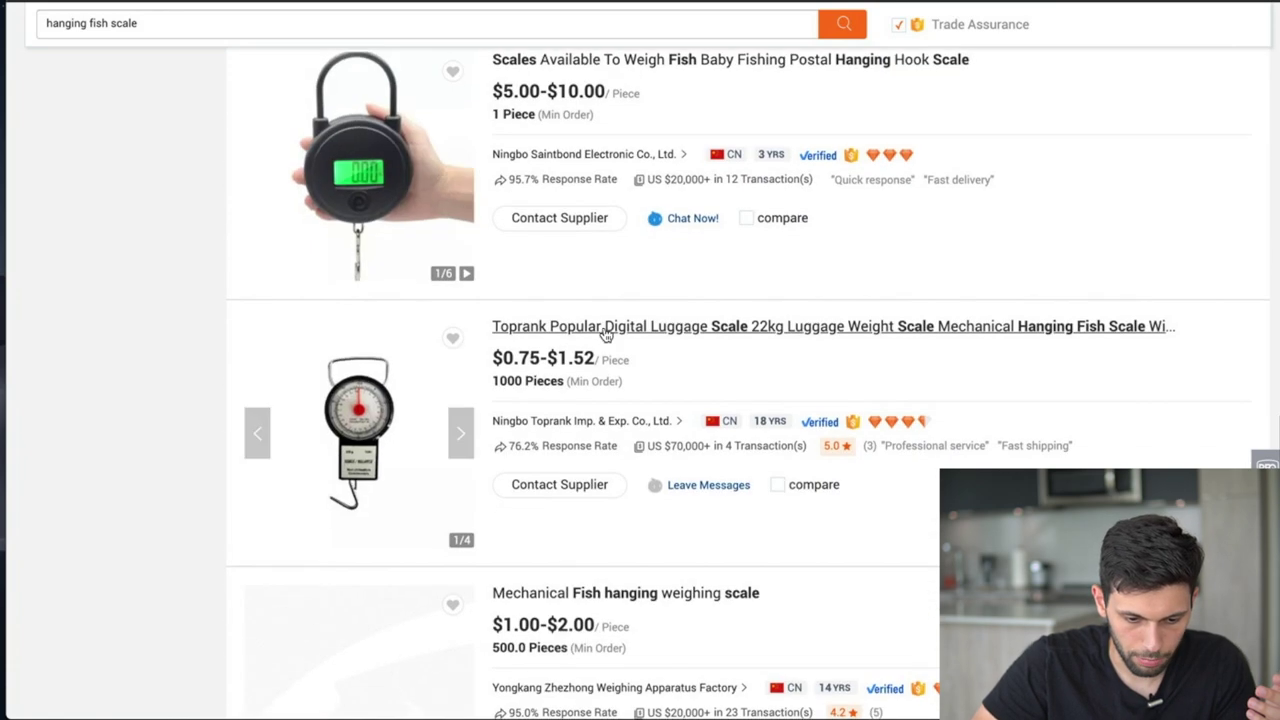
scroll(604, 333, "down", 6)
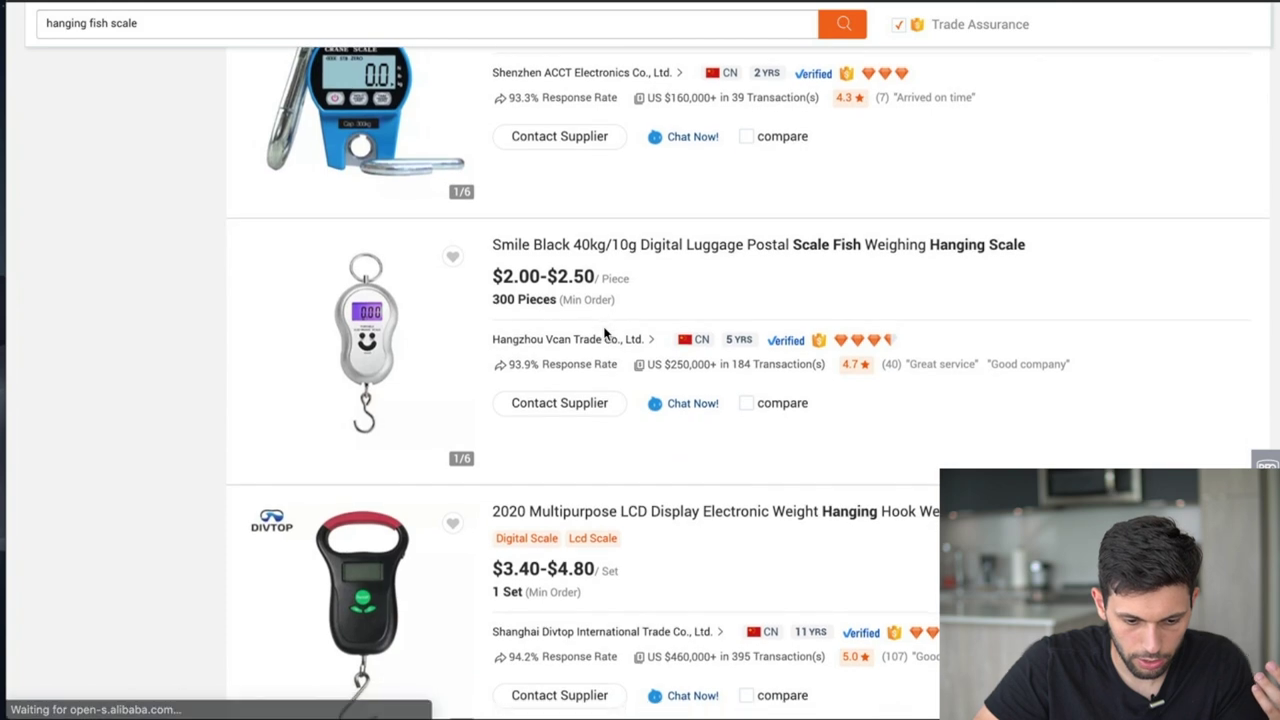
scroll(604, 333, "down", 6)
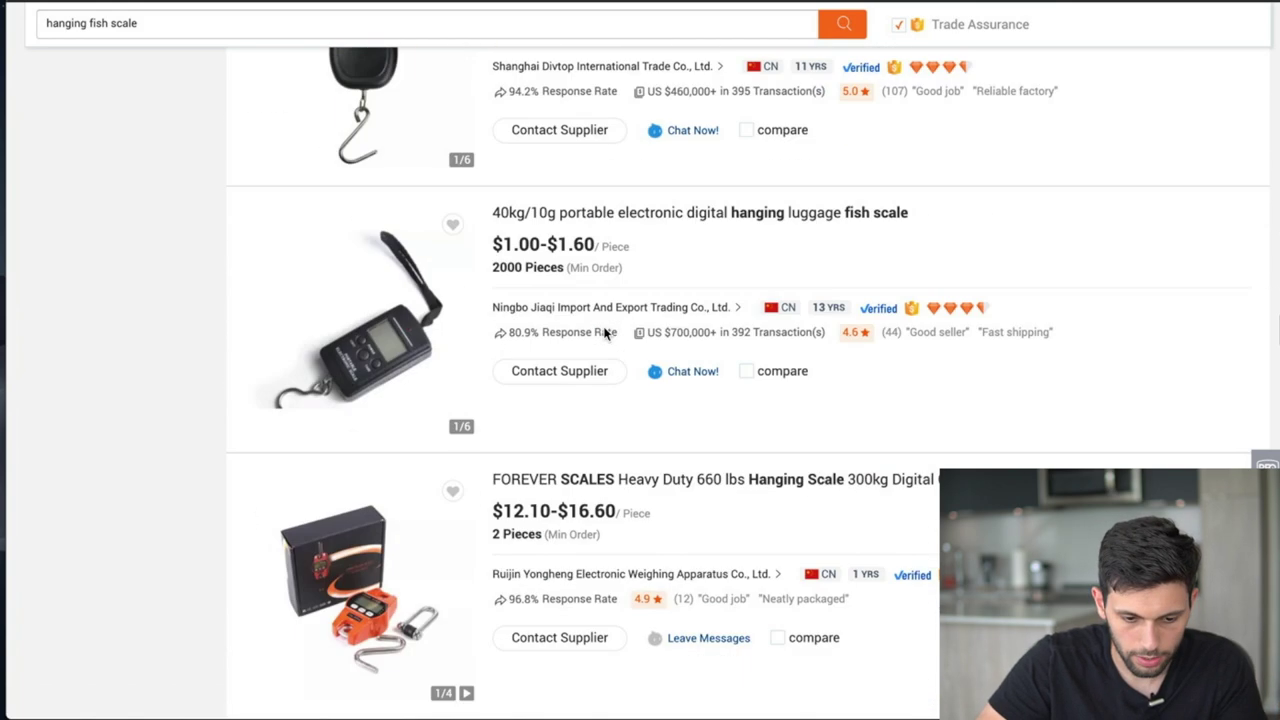
scroll(604, 333, "down", 4)
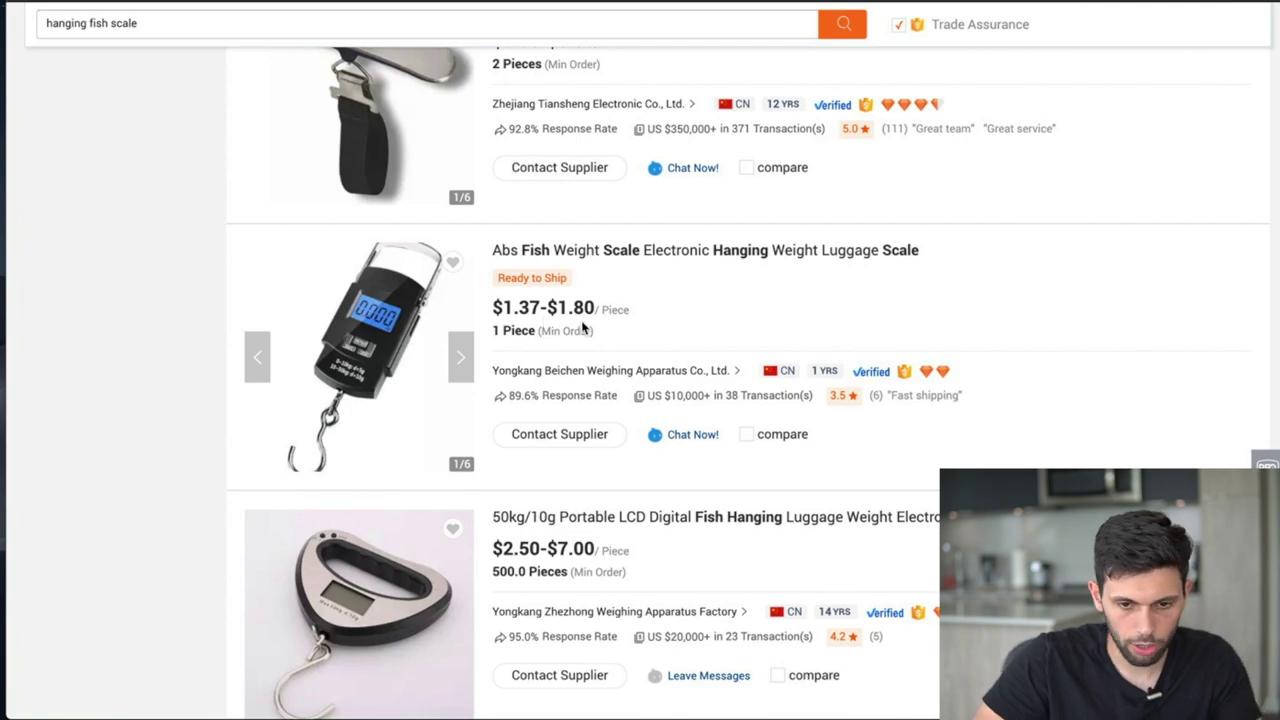
scroll(582, 326, "down", 12)
scroll(582, 270, "up", 3)
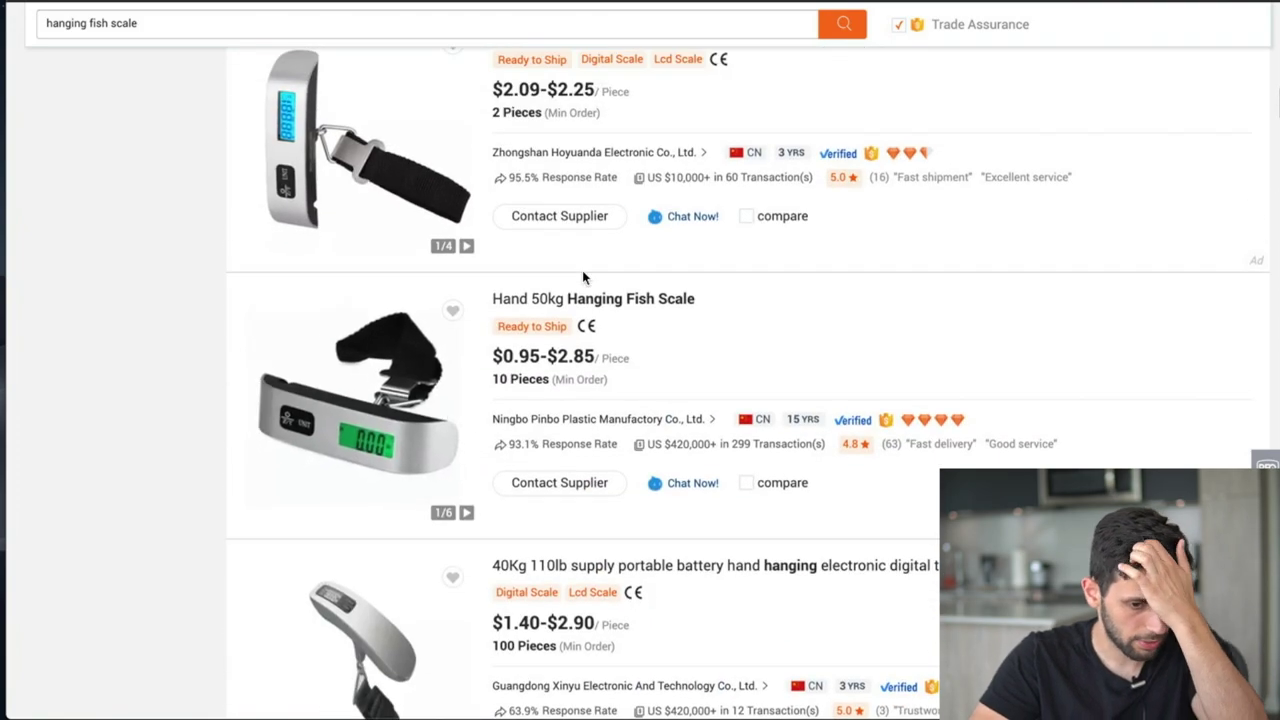
scroll(582, 277, "up", 1)
scroll(582, 240, "down", 2)
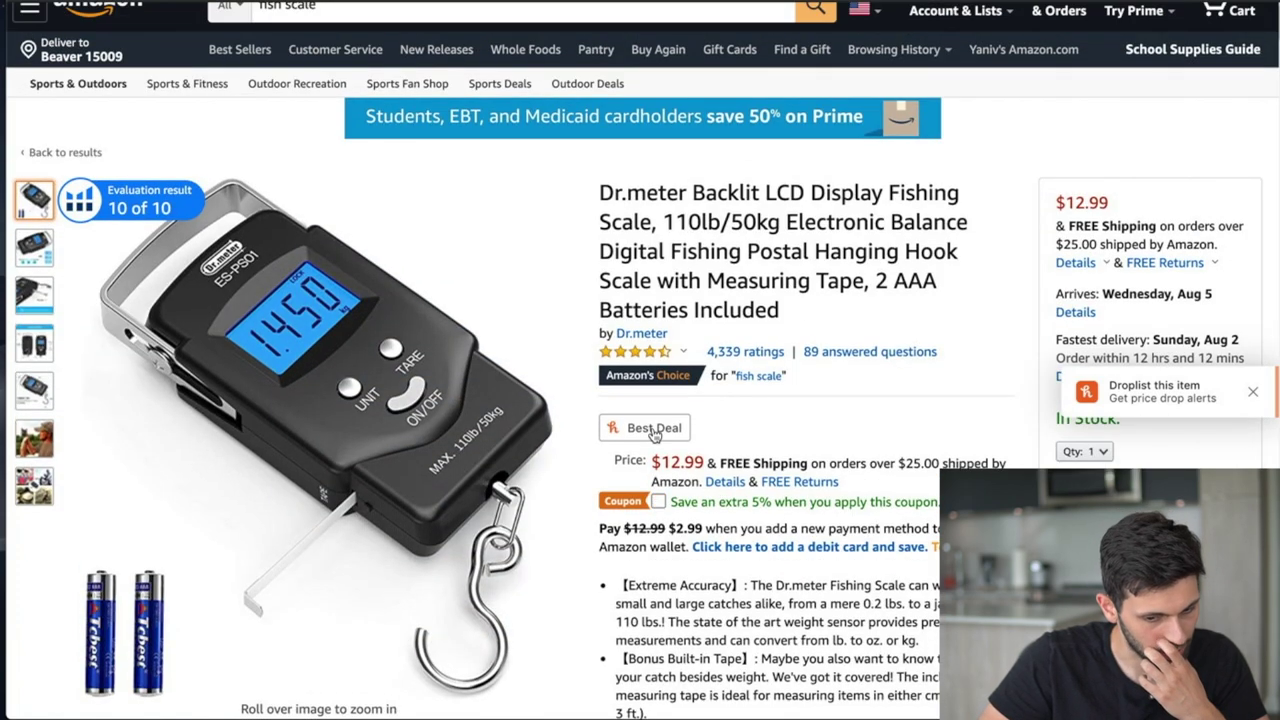
- Open the Helium 10 Profitability Calculator for the Dr.meter fishing scale and reposition it nearer the middle of the page
mouse_move(654, 432)
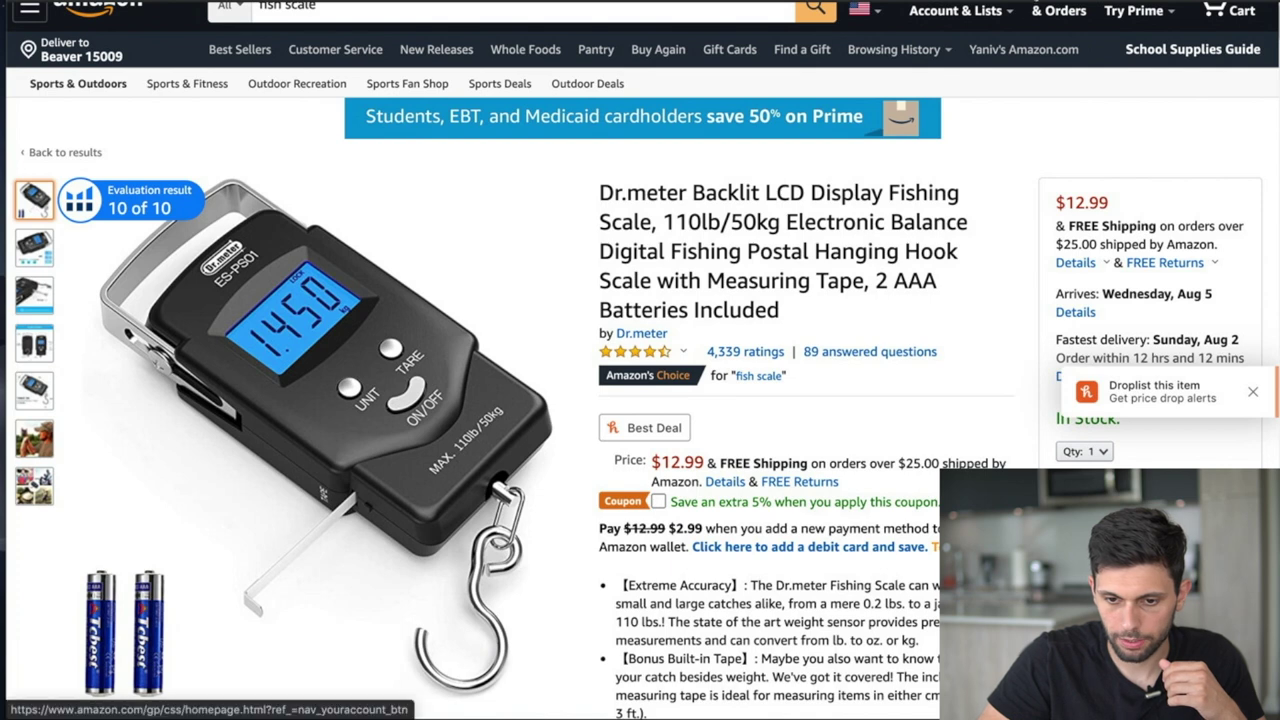
left_click(990, 2)
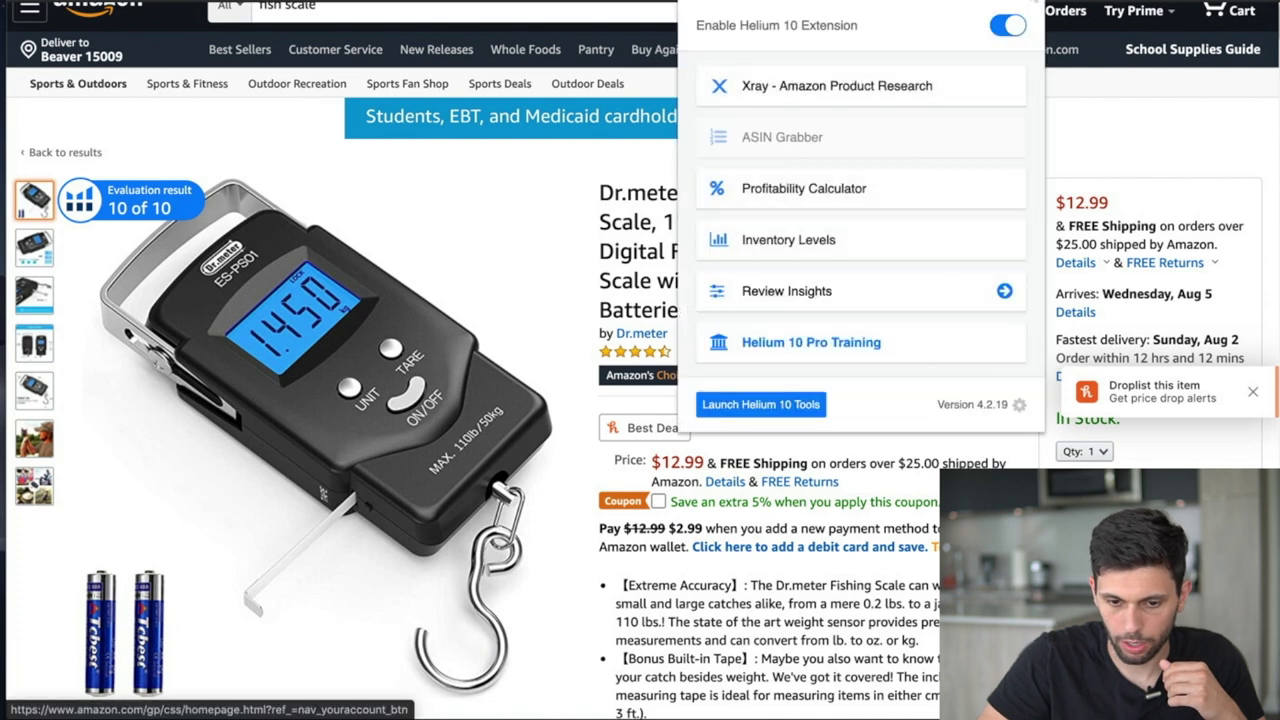
left_click(850, 192)
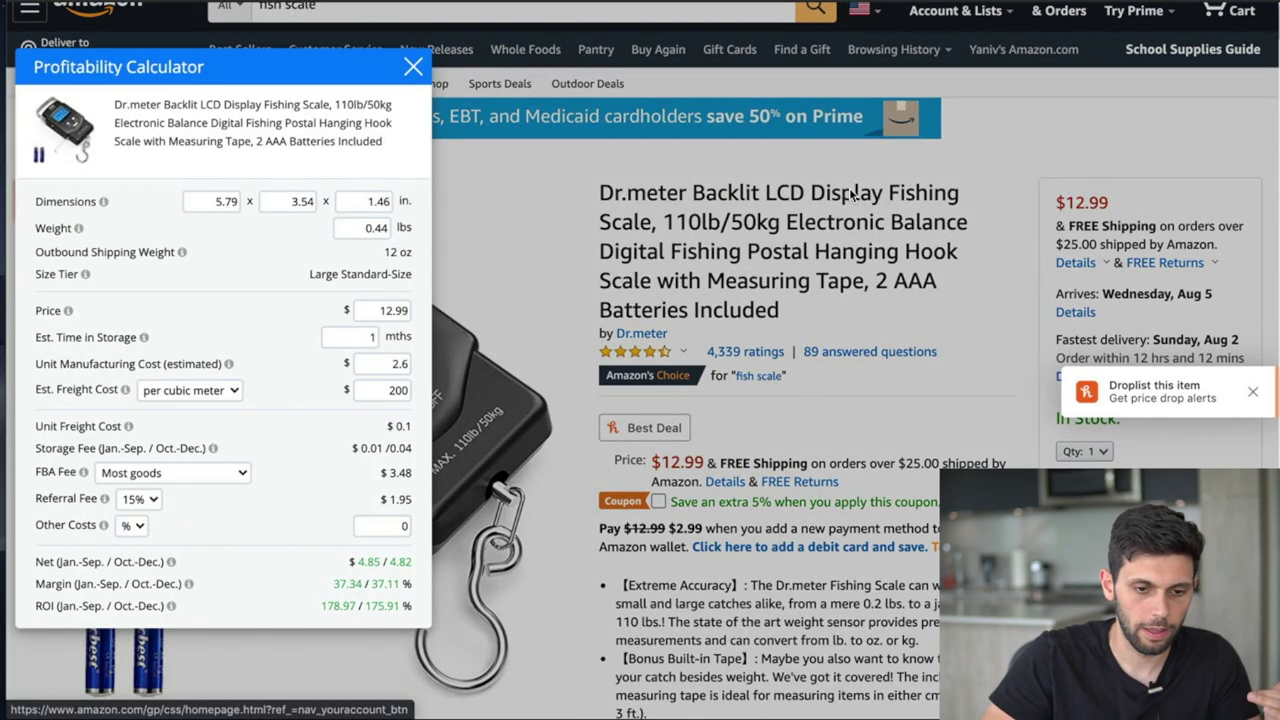
left_click_drag(317, 77, 640, 77)
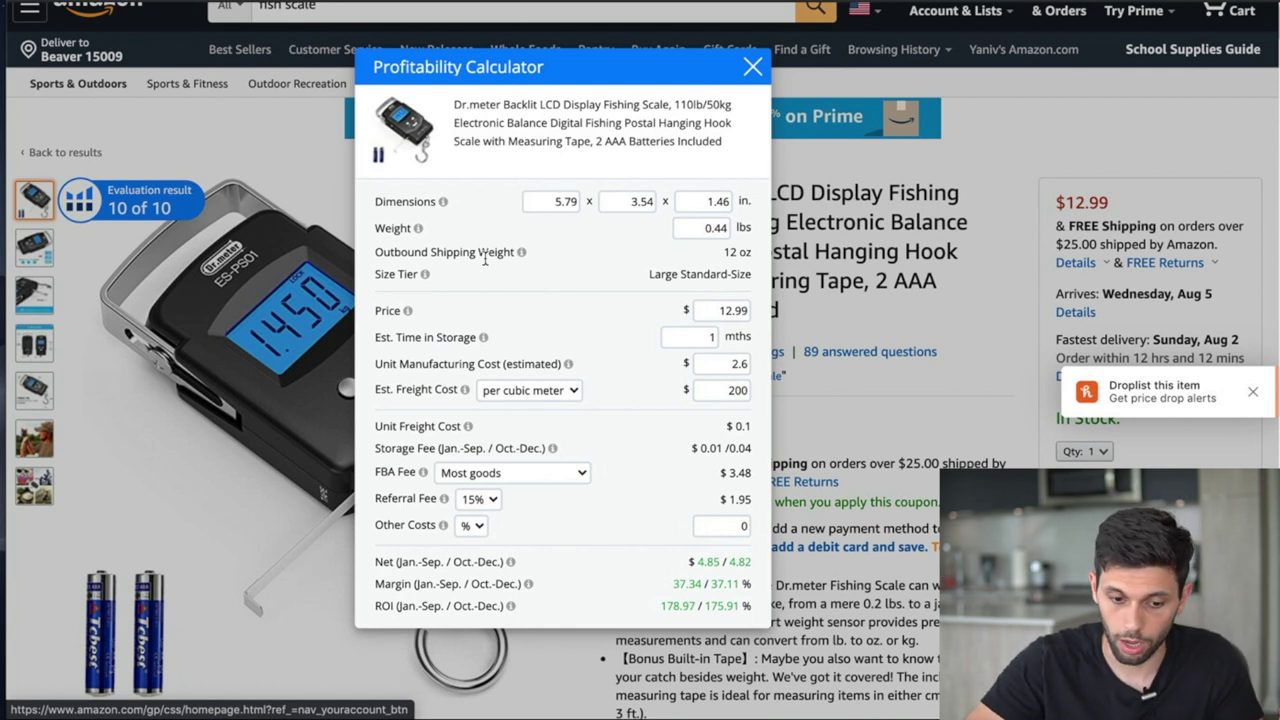
- Clear the estimated freight cost and set the unit manufacturing cost to 3.5 in the Profitability Calculator
double_click(708, 390)
key("BackSpace")
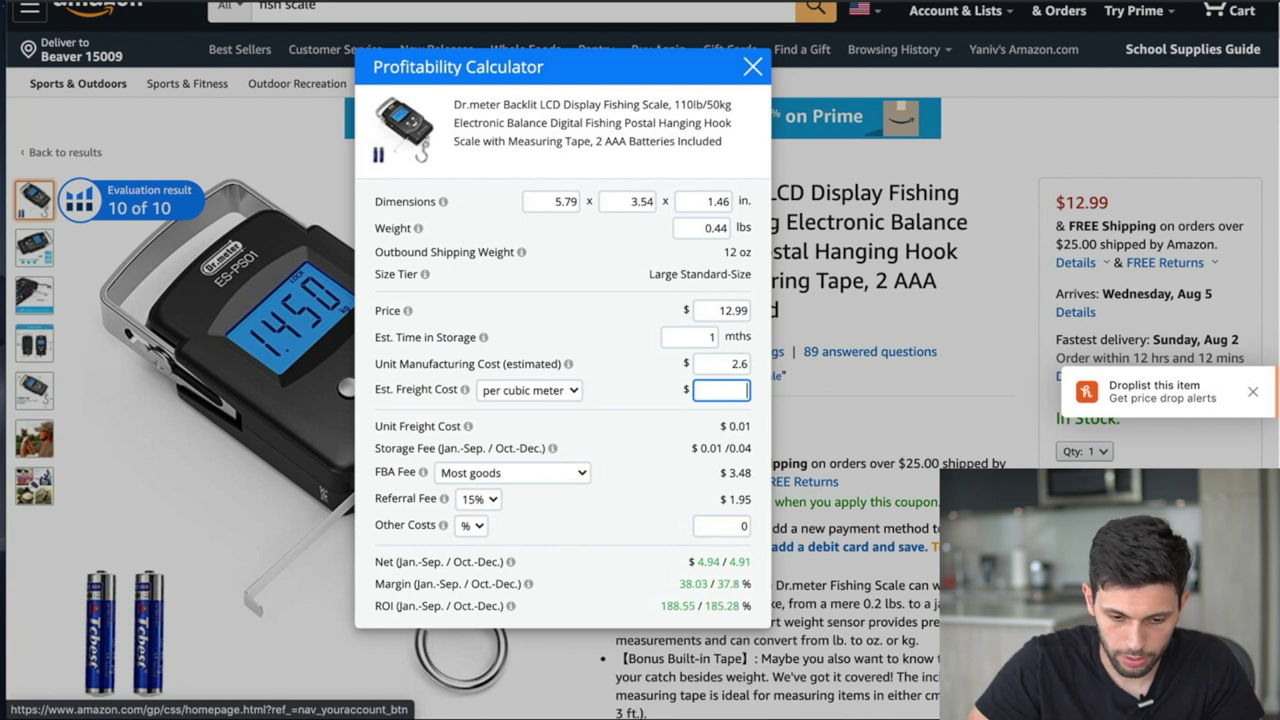
left_click(646, 407)
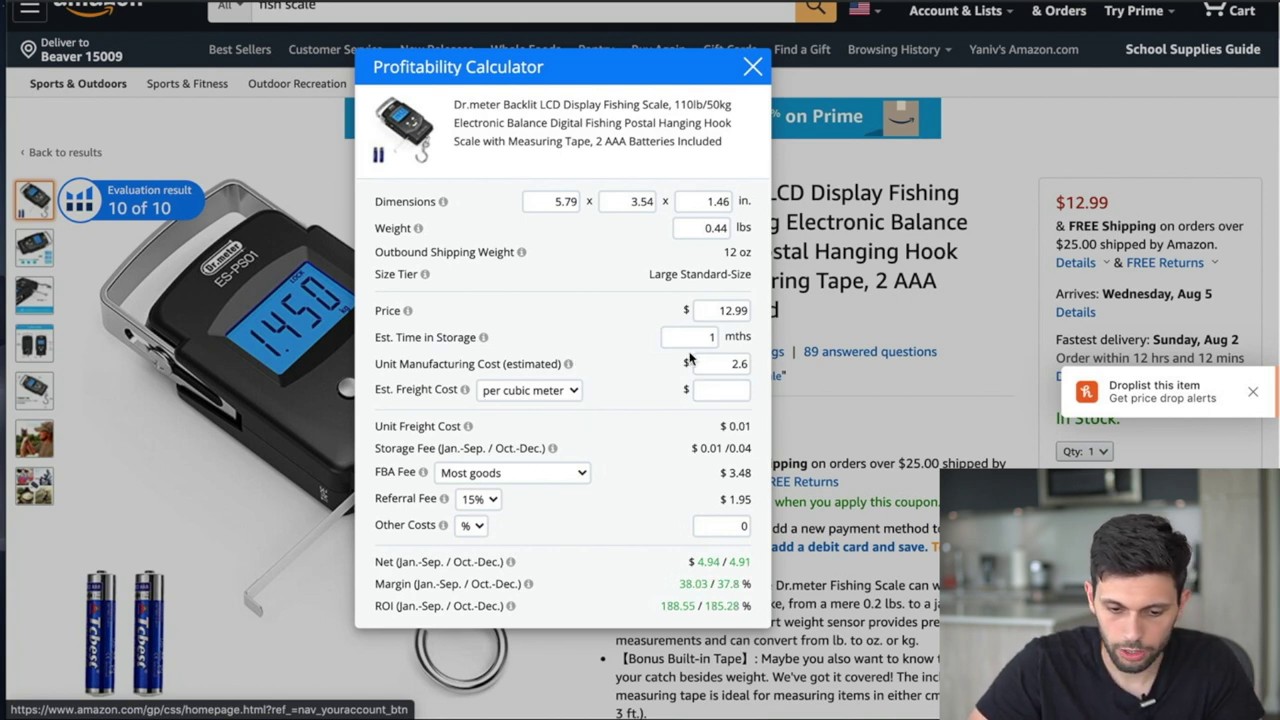
double_click(733, 362)
type("3")
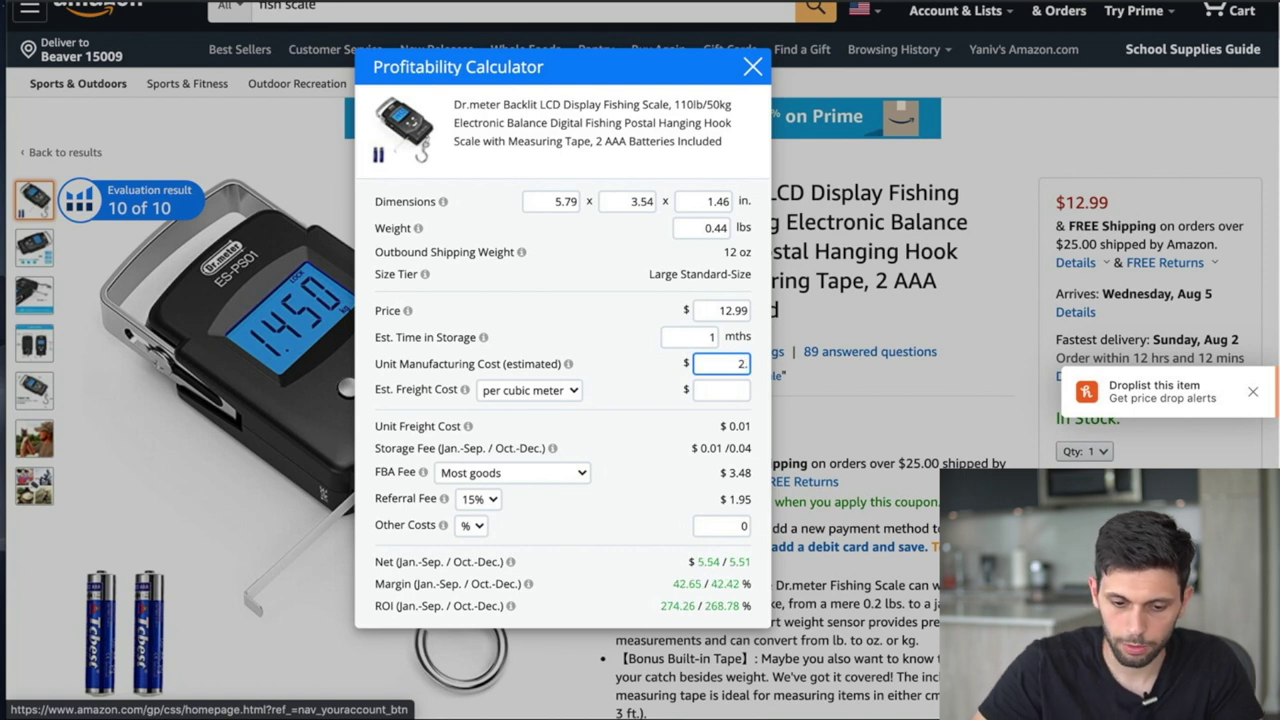
type(".5")
left_click(629, 480)
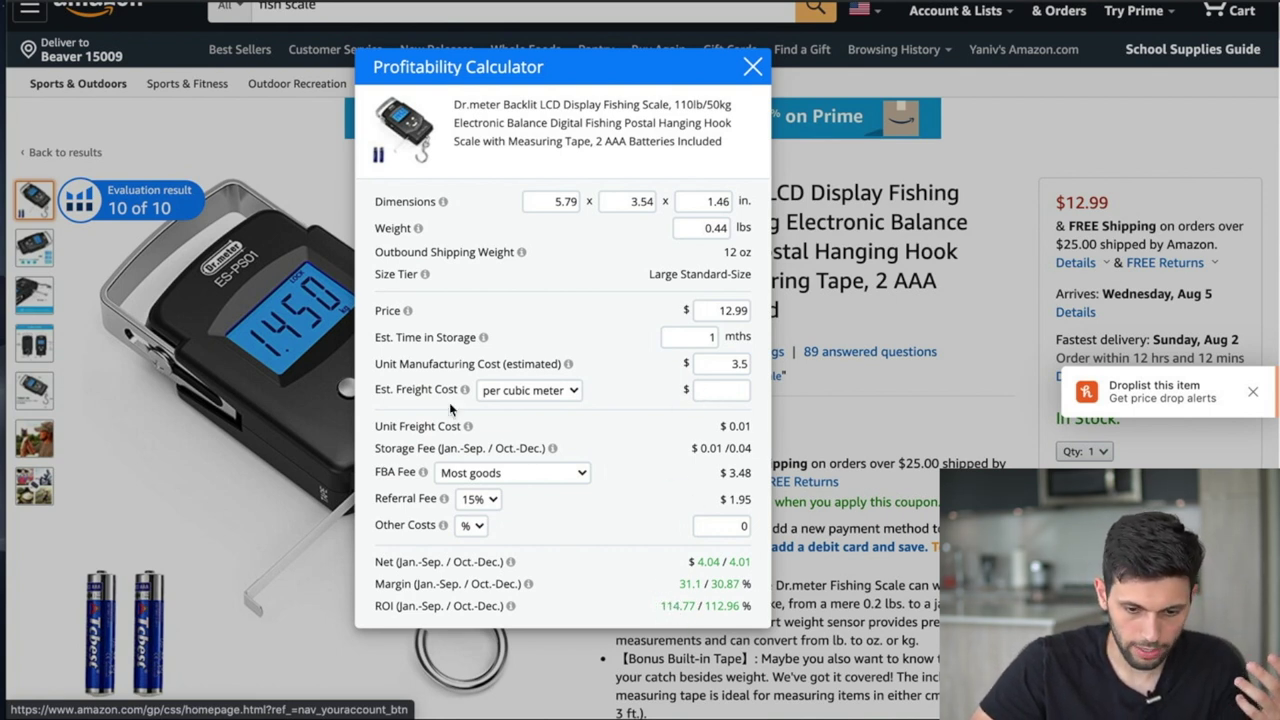
- Examine the ROI and net profit figures calculated for the fish scale in the Profitability Calculator
left_click(738, 363)
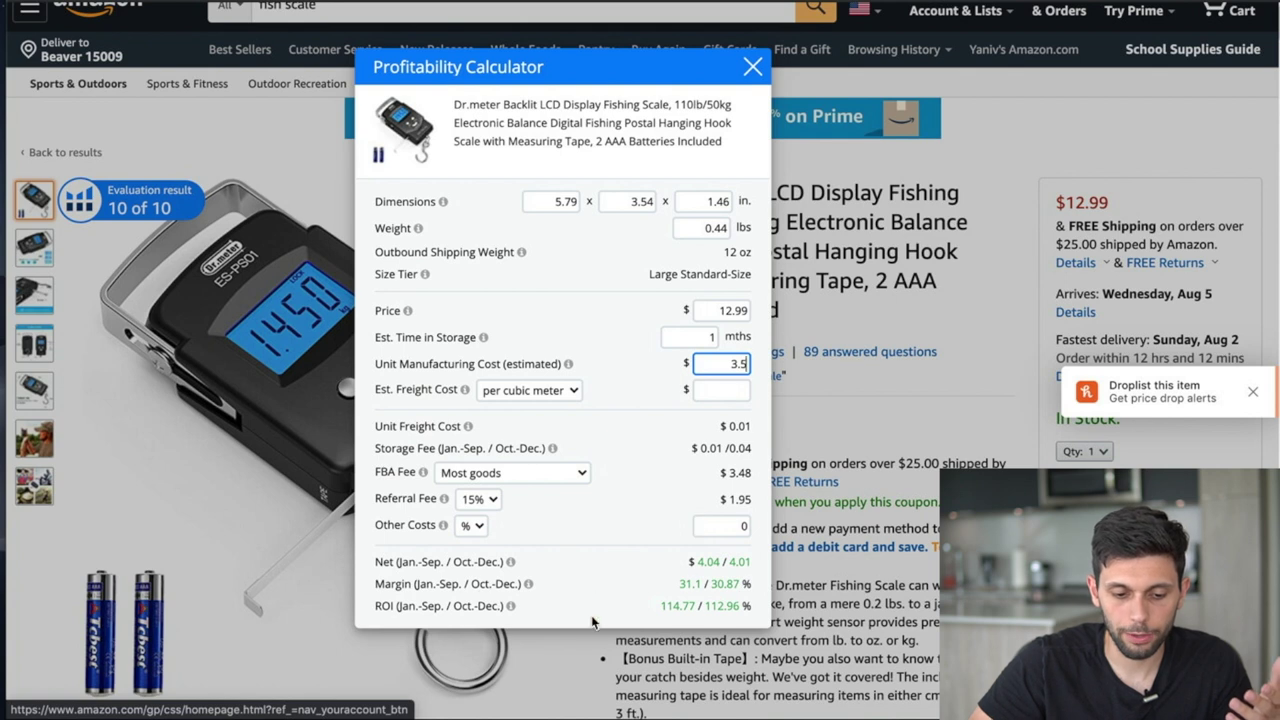
left_click(376, 596)
left_click_drag(447, 606, 506, 606)
left_click(451, 606)
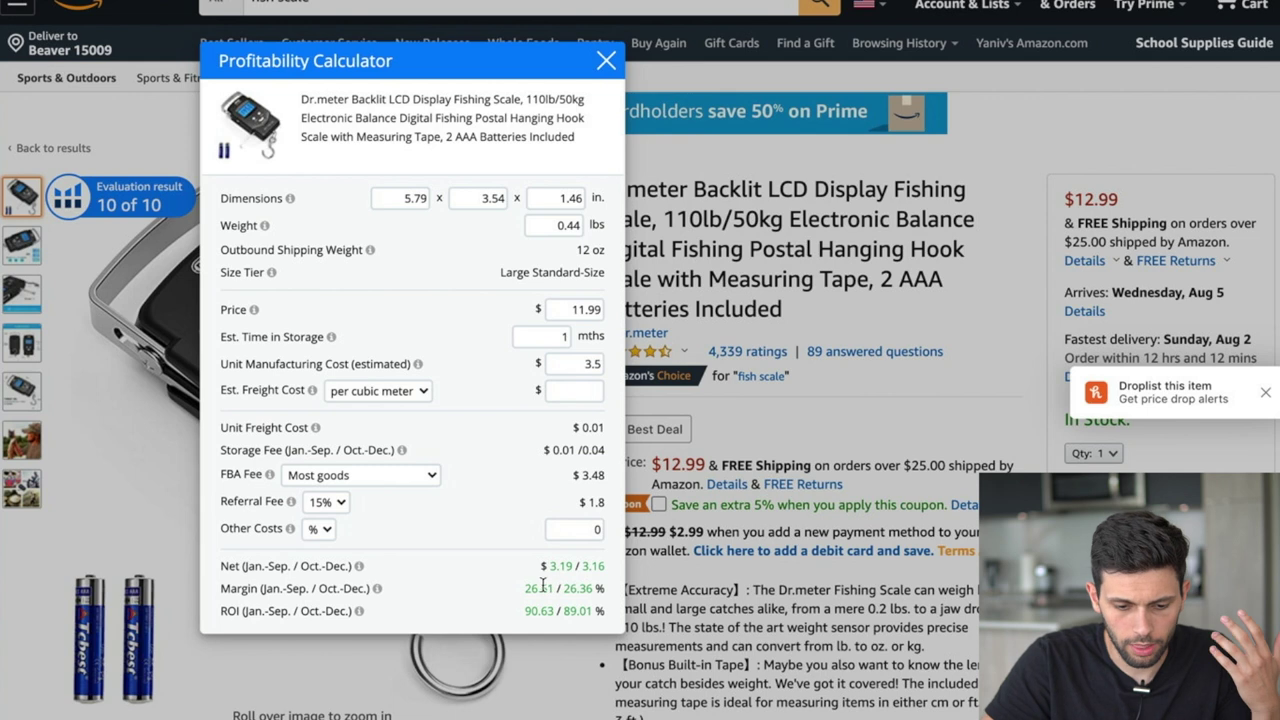
left_click_drag(221, 566, 238, 569)
left_click(238, 569)
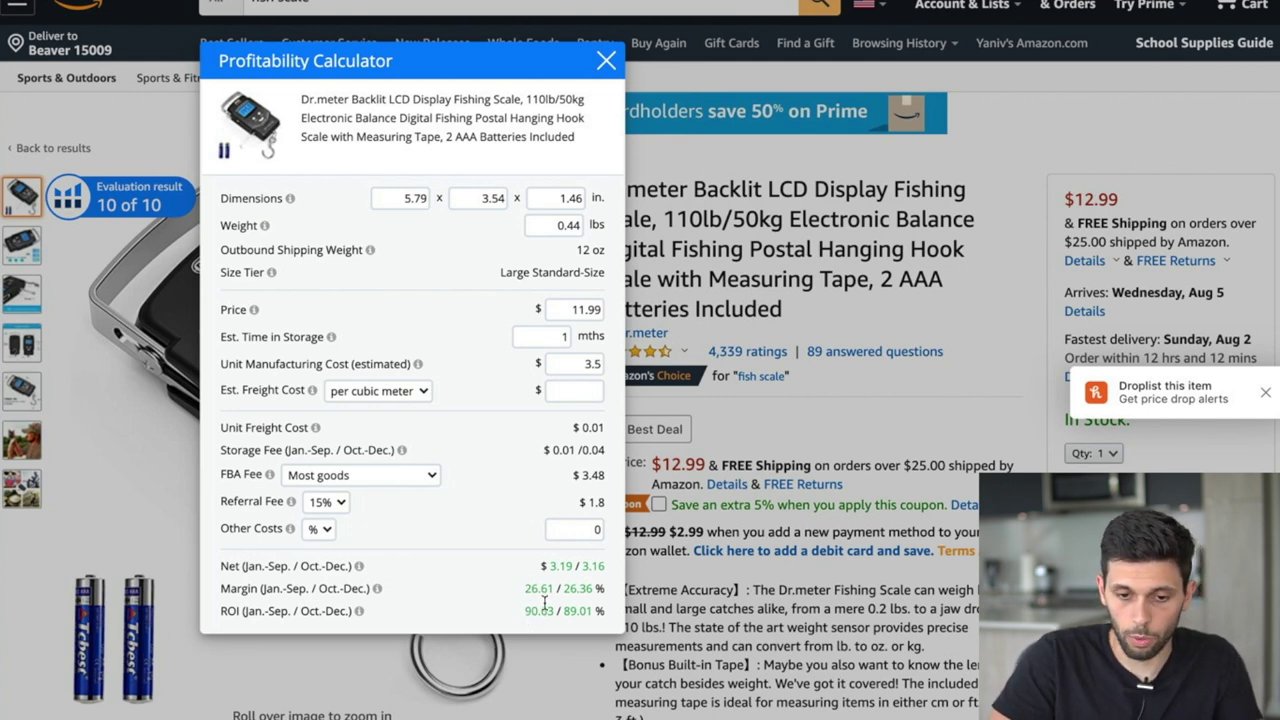
- Switch to the Product Validation Sheet and review the fish scale row's competitor, Product Cost, Product Profit and Product ROI columns
key("ctrl+Tab")
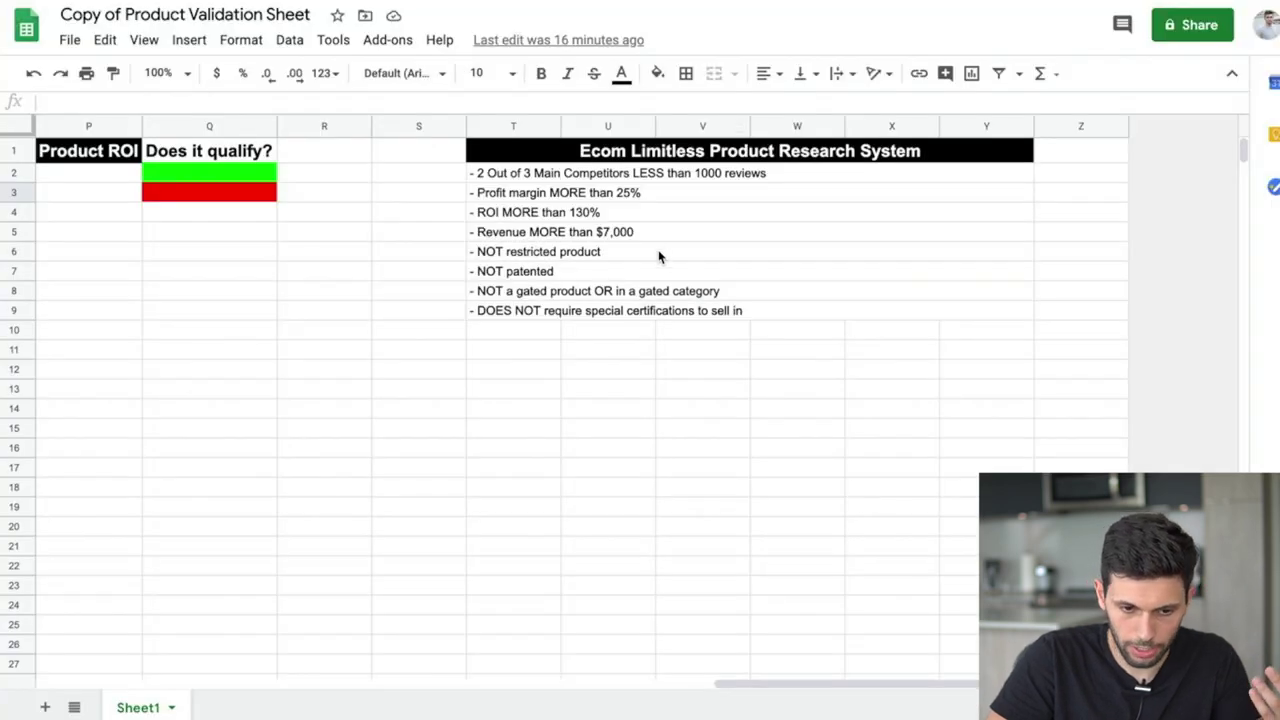
scroll(426, 289, "left", 15)
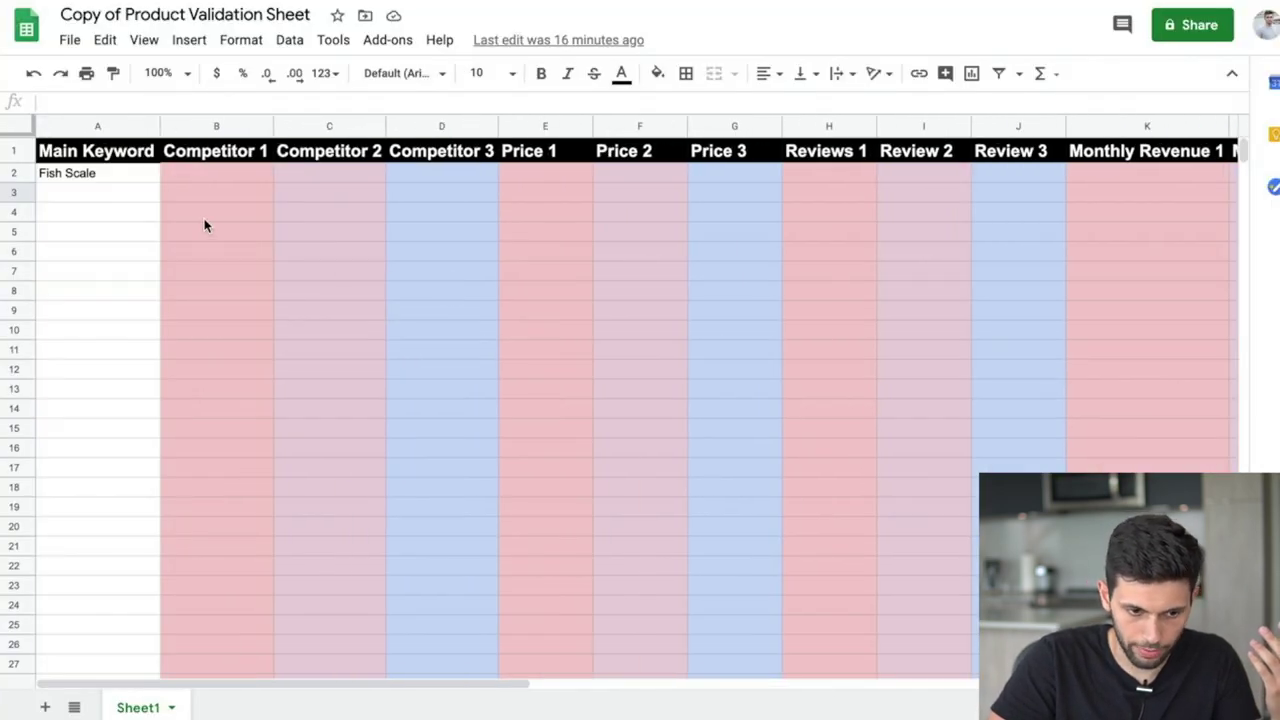
left_click(203, 180)
key("Tab")
left_click(467, 186)
scroll(467, 186, "right", 2)
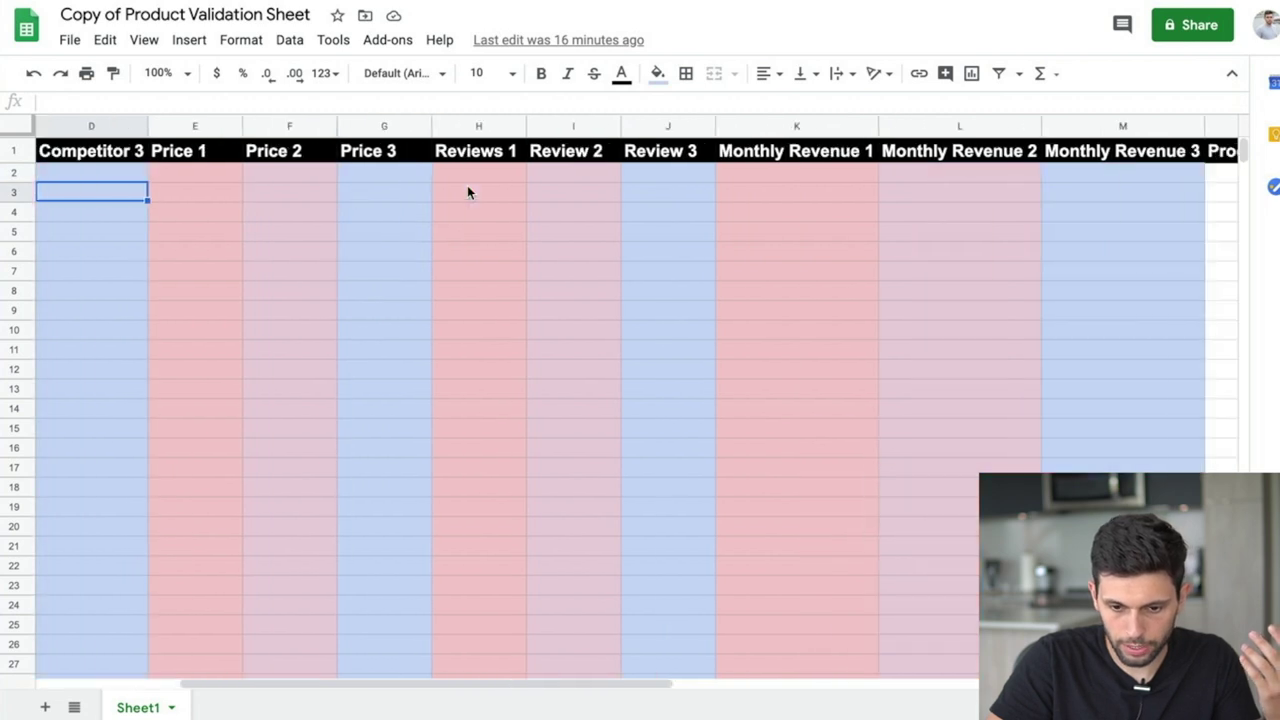
scroll(467, 185, "right", 7)
left_click(654, 173)
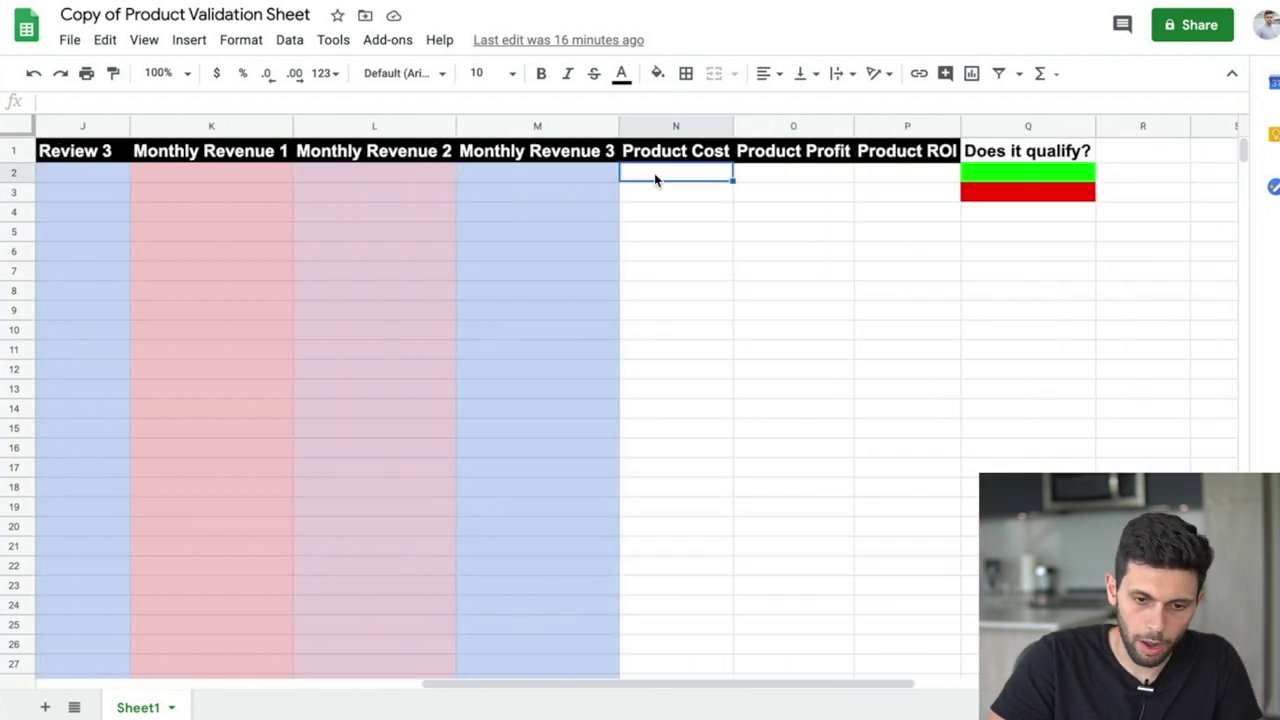
left_click(753, 175)
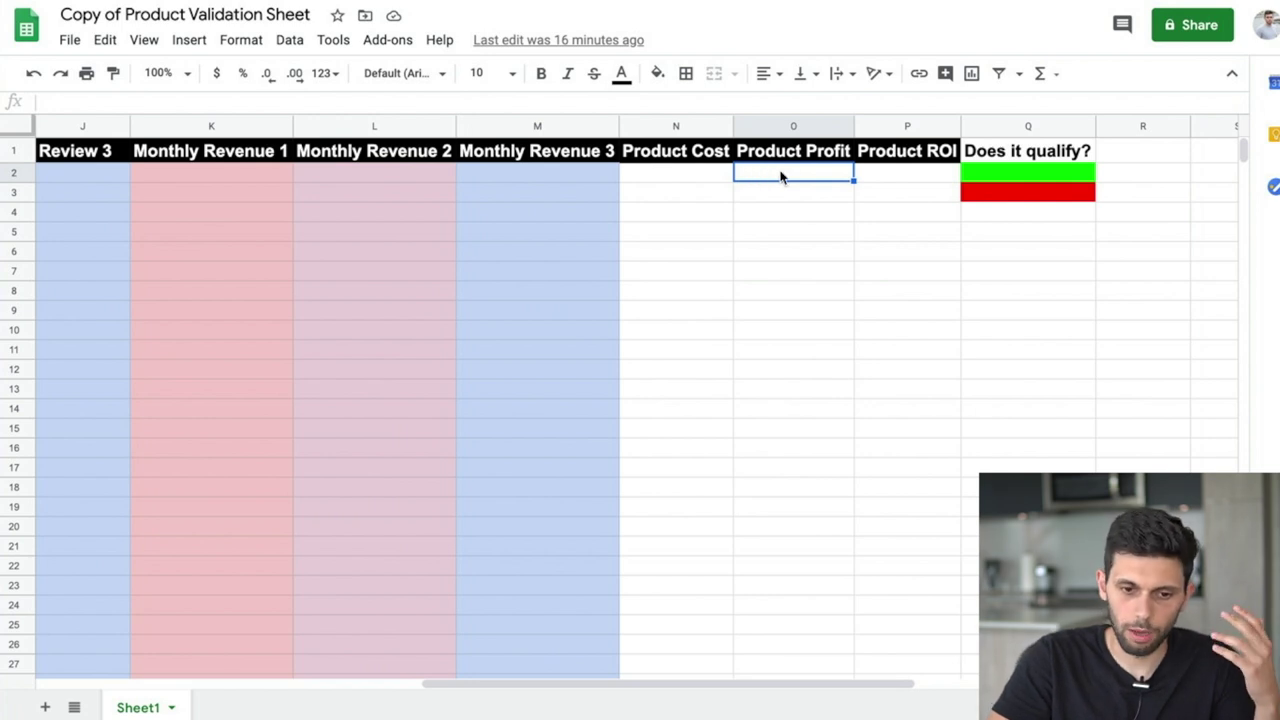
left_click(886, 176)
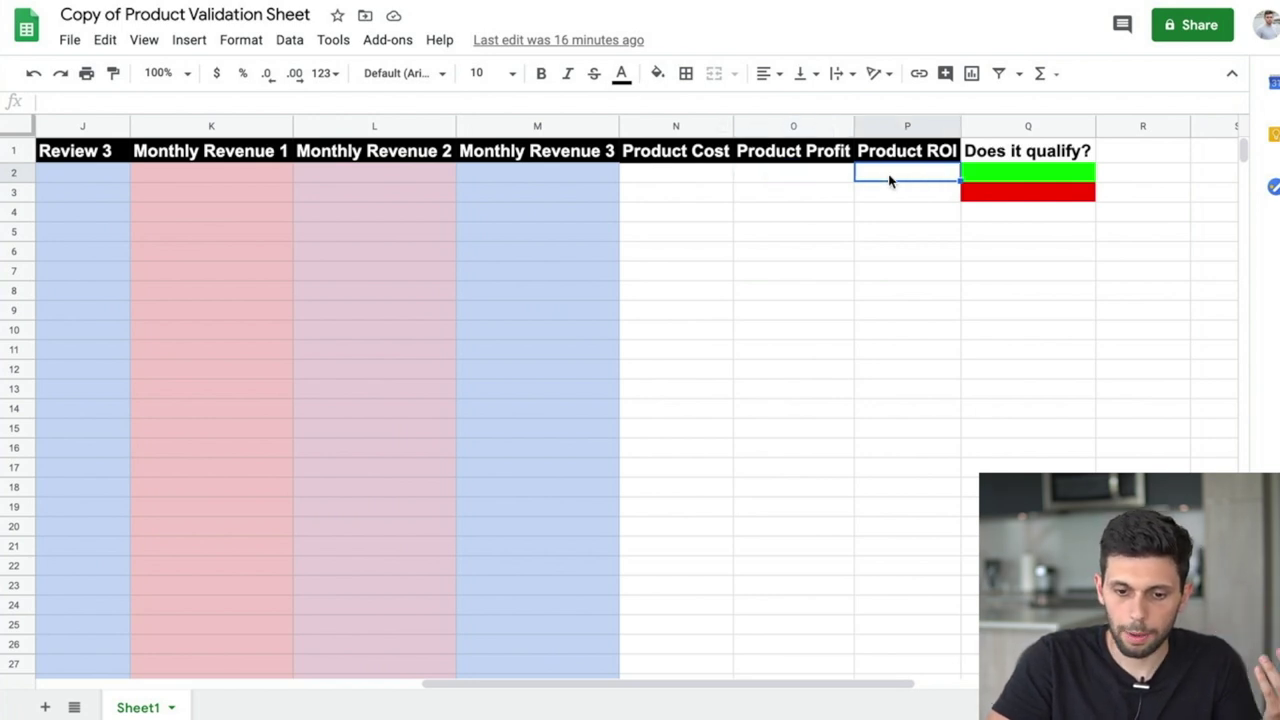
left_click(793, 180)
- Examine the profit margin, ROI and revenue criteria in the Ecom Limitless Product Research System list
scroll(794, 180, "right", 5)
left_click(697, 196)
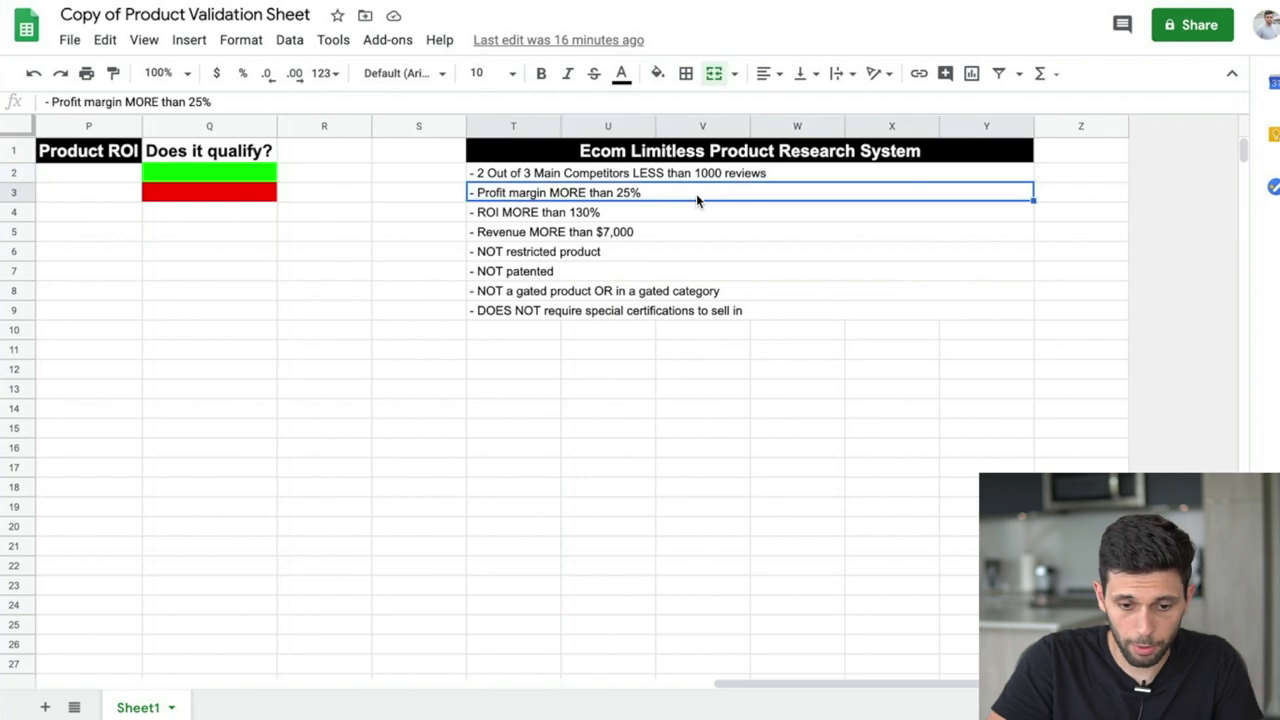
scroll(400, 189, "left", 5)
scroll(490, 191, "right", 2)
scroll(490, 191, "right", 3)
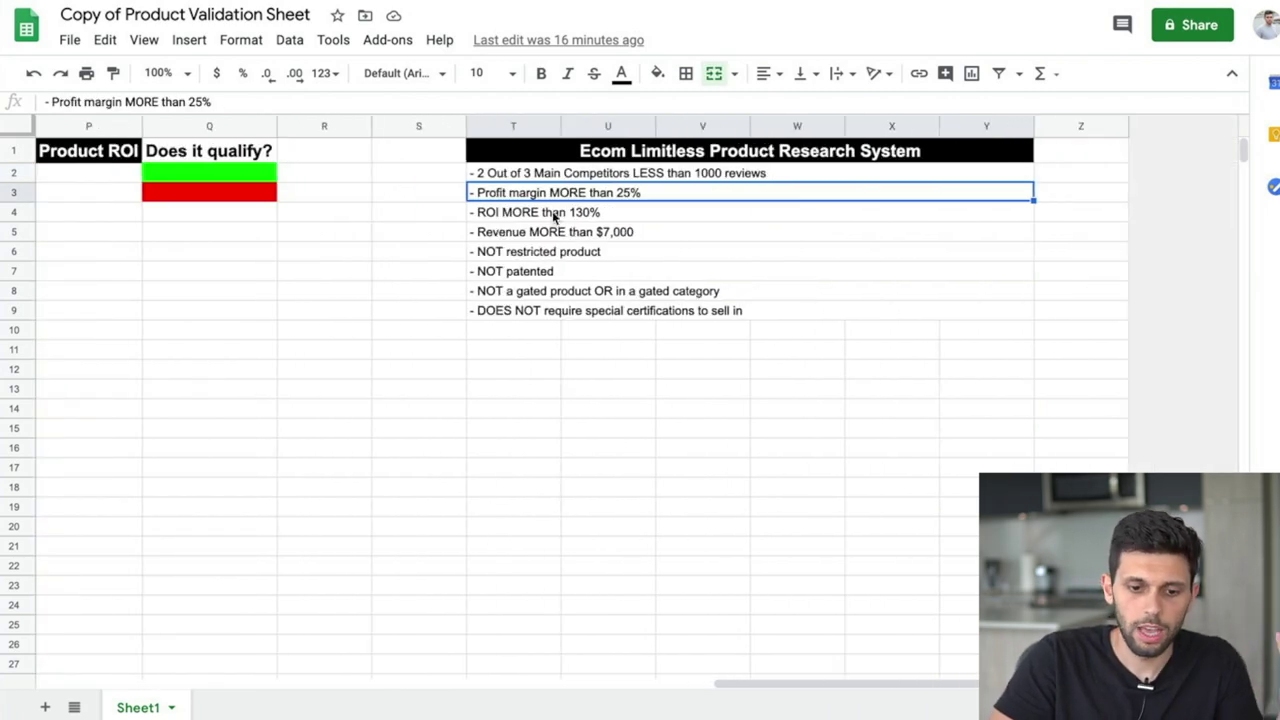
left_click(583, 214)
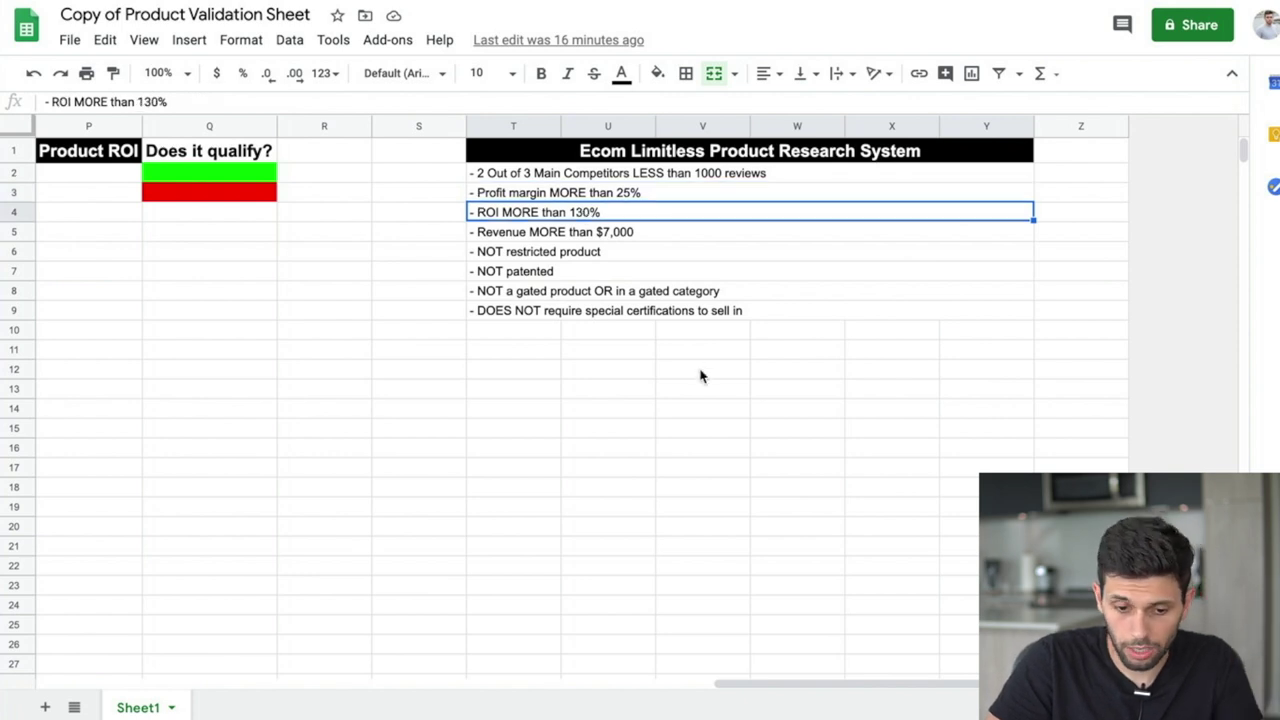
left_click(632, 243)
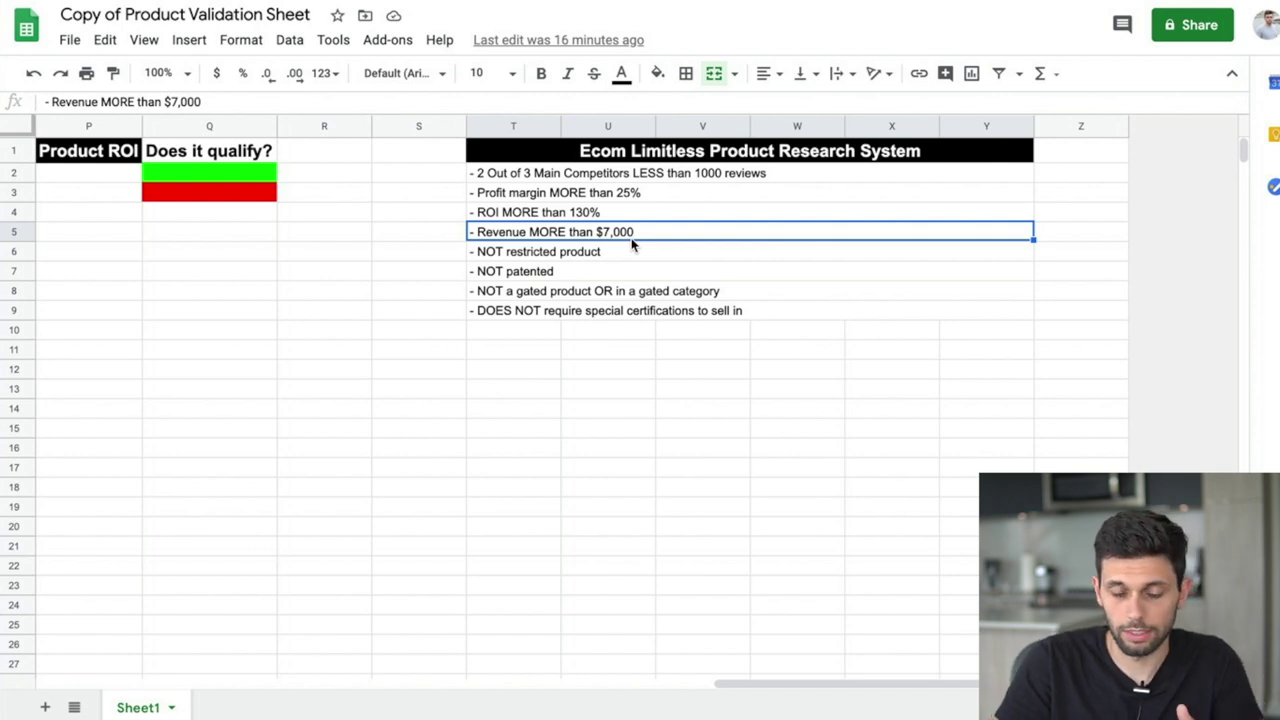
scroll(631, 240, "left", 10)
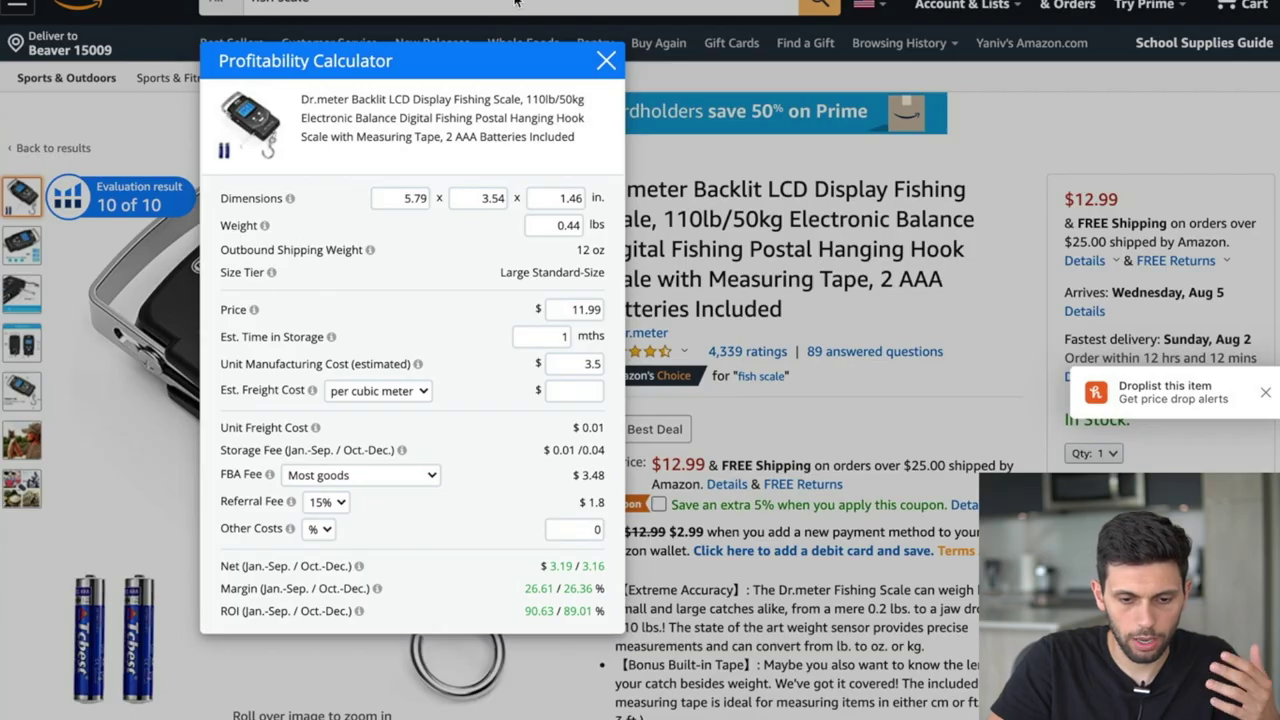
- Close the Profitability Calculator, dismiss the Droplist notification and return to the fish scale search results on Amazon
left_click(601, 64)
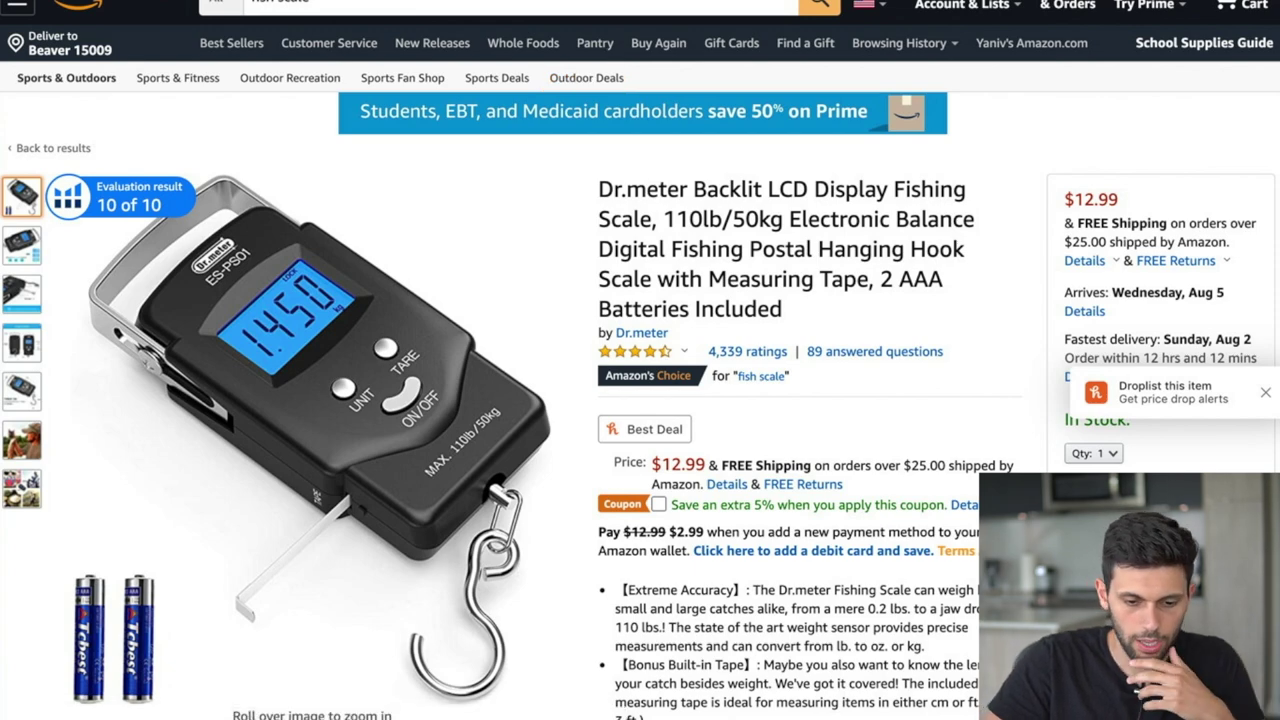
scroll(165, 350, "up", 1)
mouse_move(220, 400)
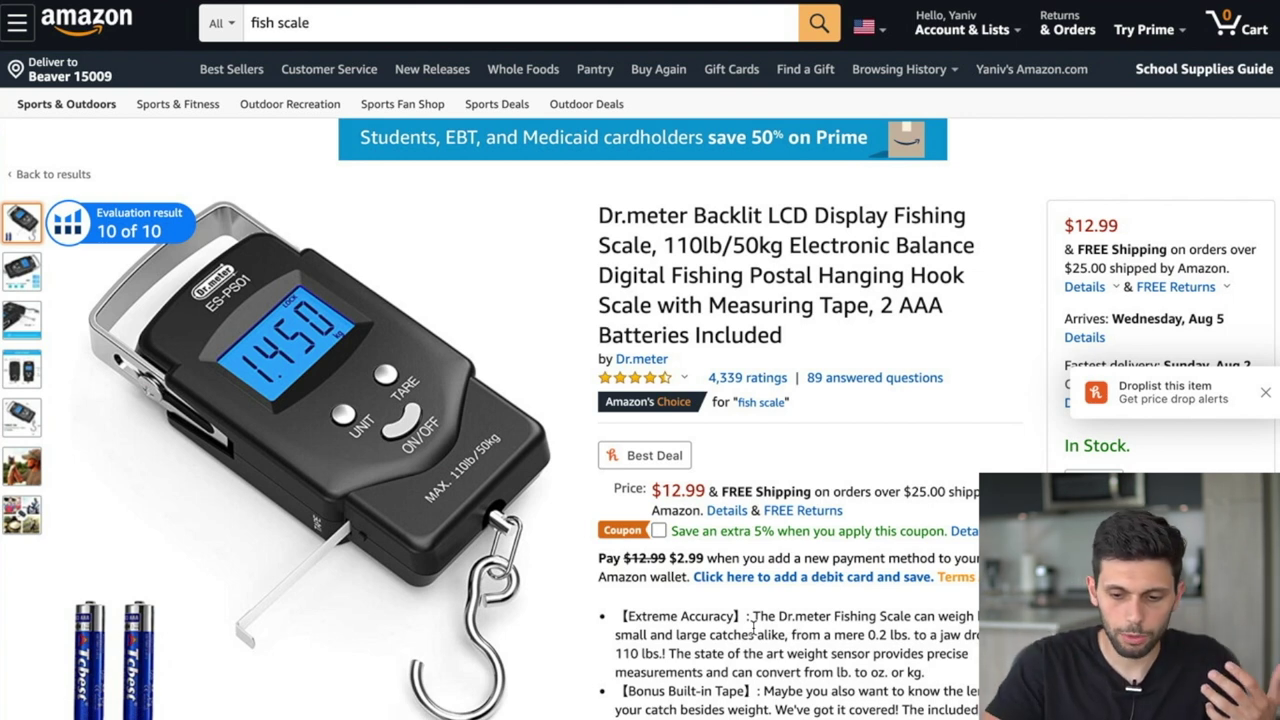
left_click(1265, 393)
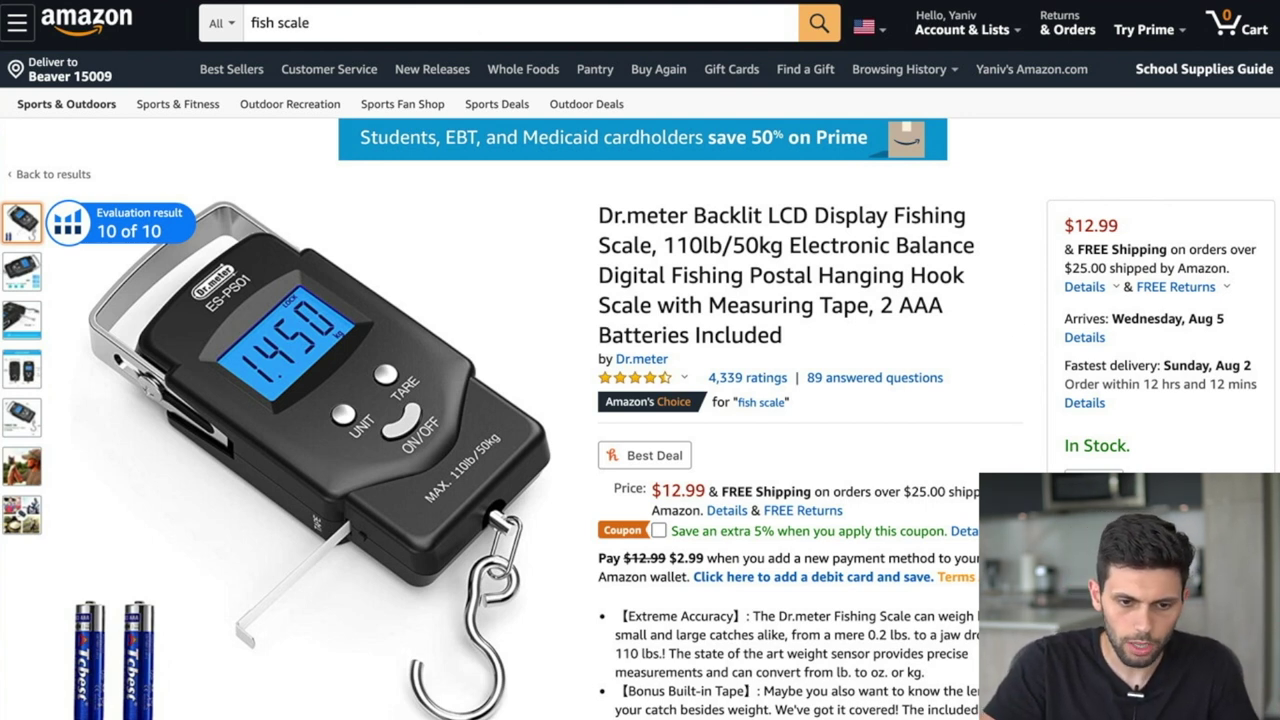
key("alt+Left")
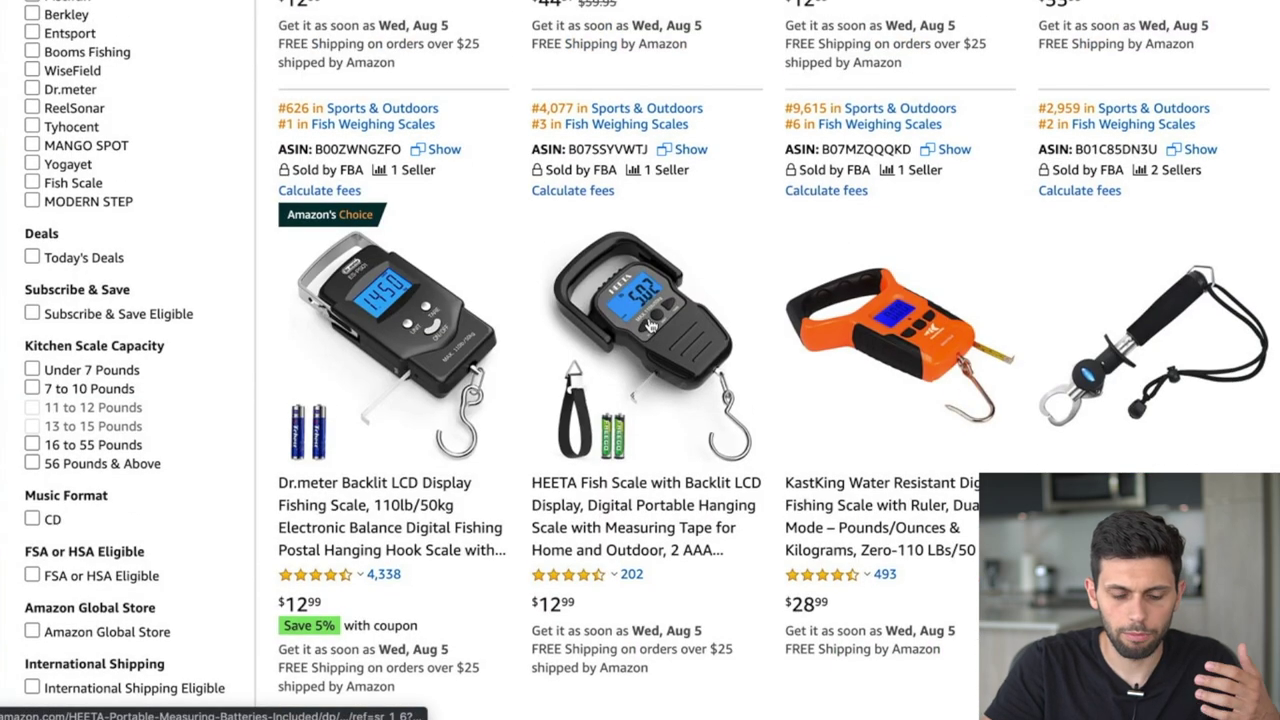
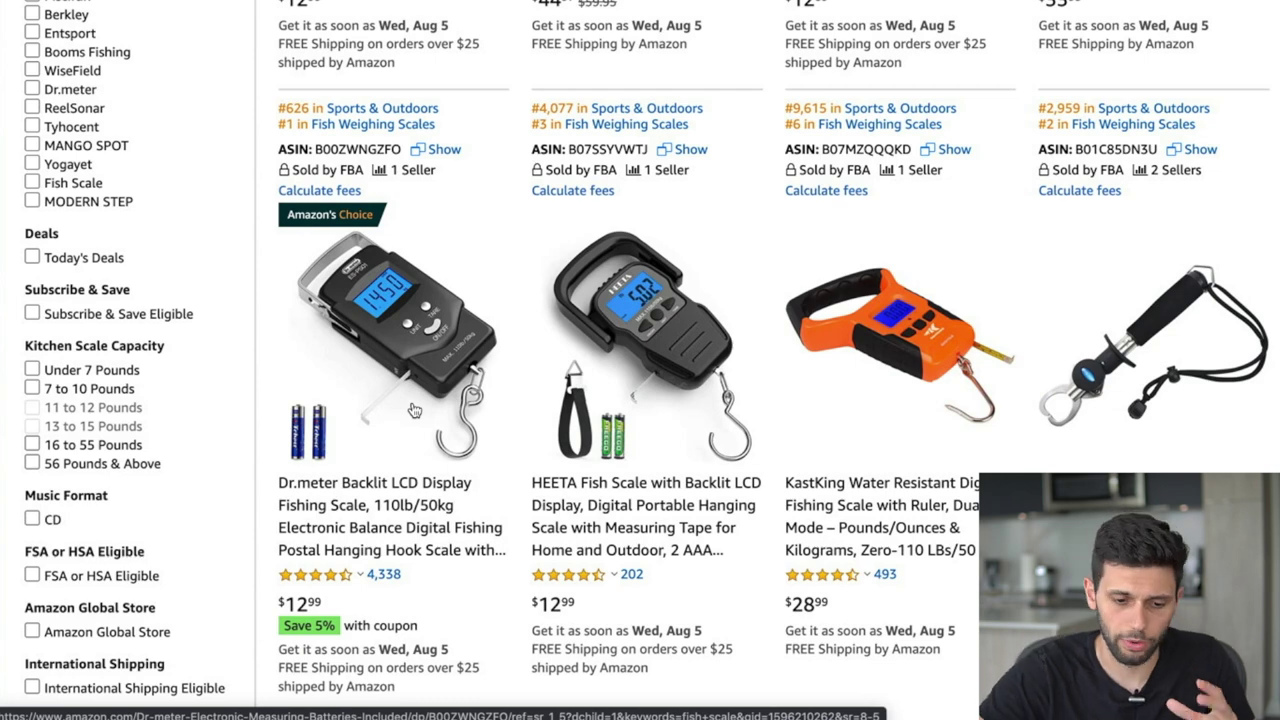
- Open the Dr.meter Backlit LCD fishing scale listing and go to the storefront of its seller, Thousandshores Inc
left_click(446, 342)
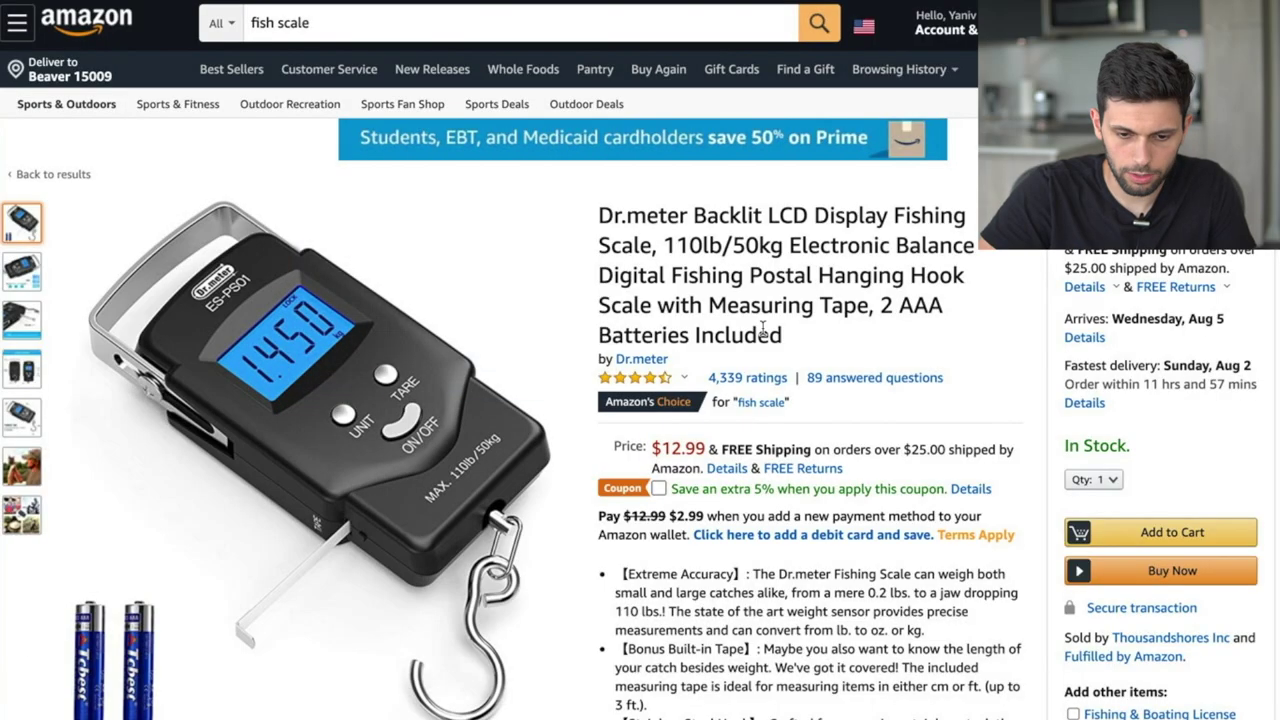
scroll(919, 404, "down", 1)
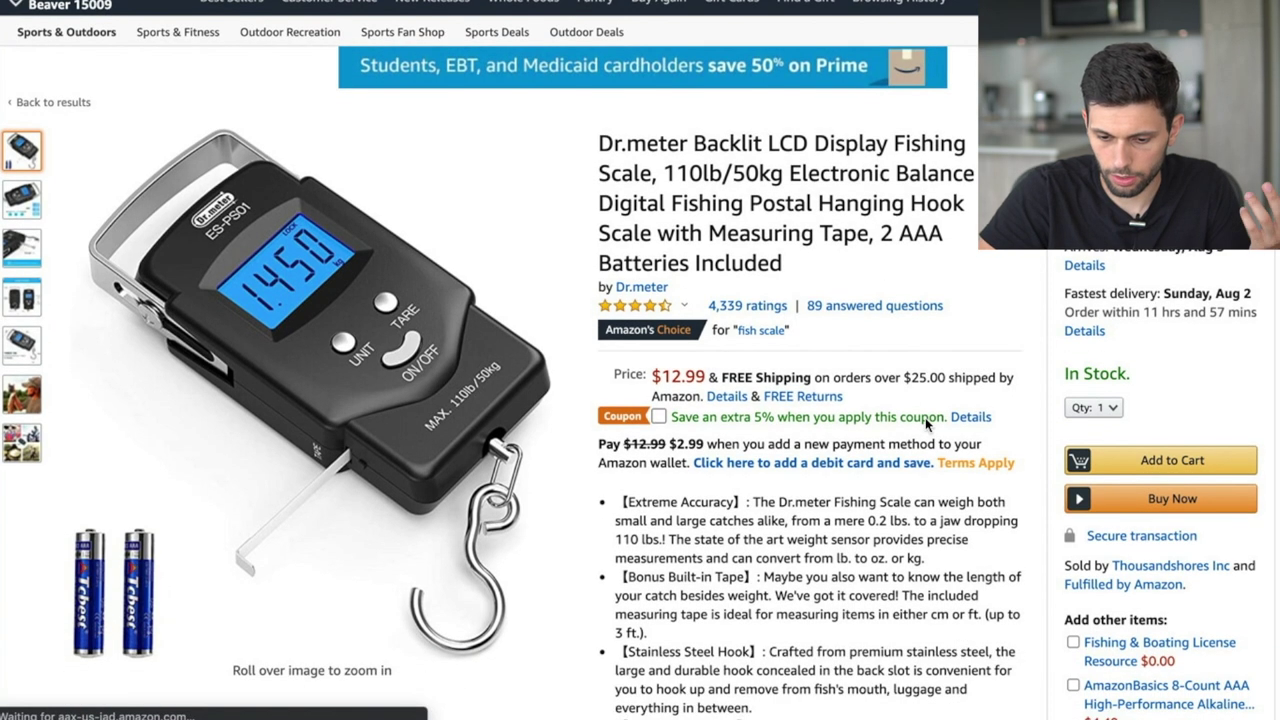
left_click(925, 417)
scroll(920, 480, "down", 1)
scroll(910, 545, "down", 1)
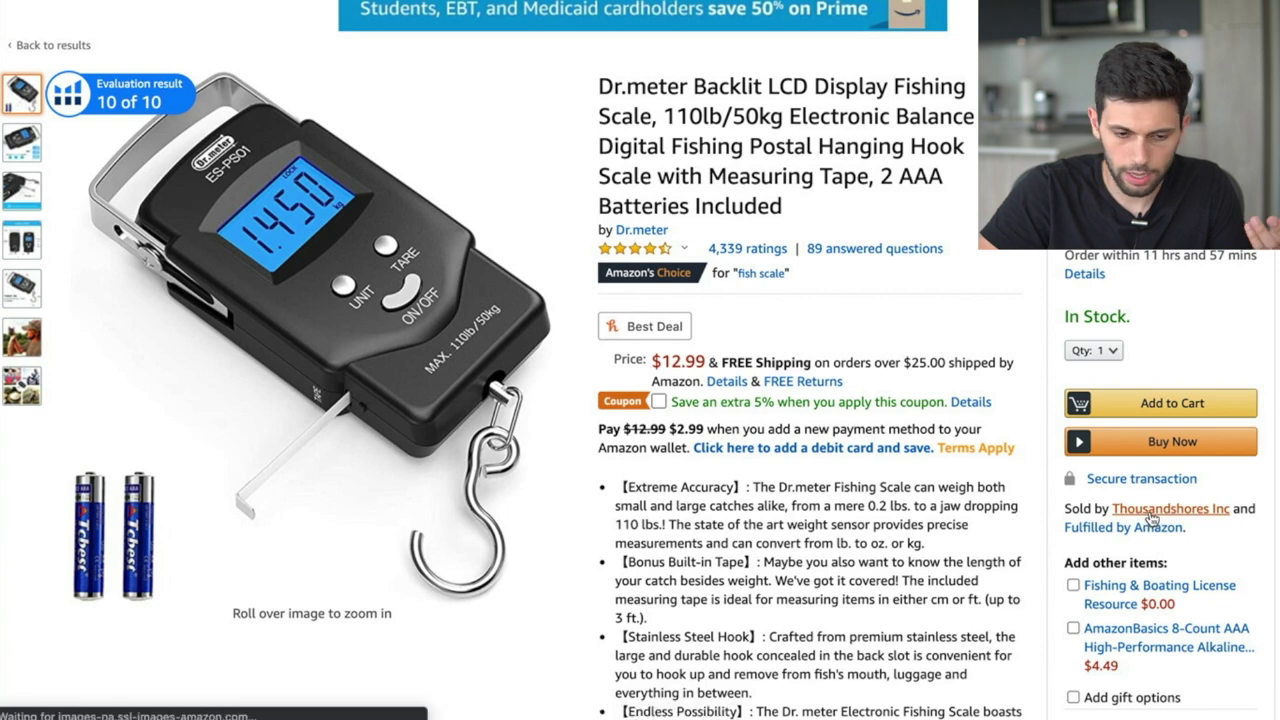
mouse_move(331, 212)
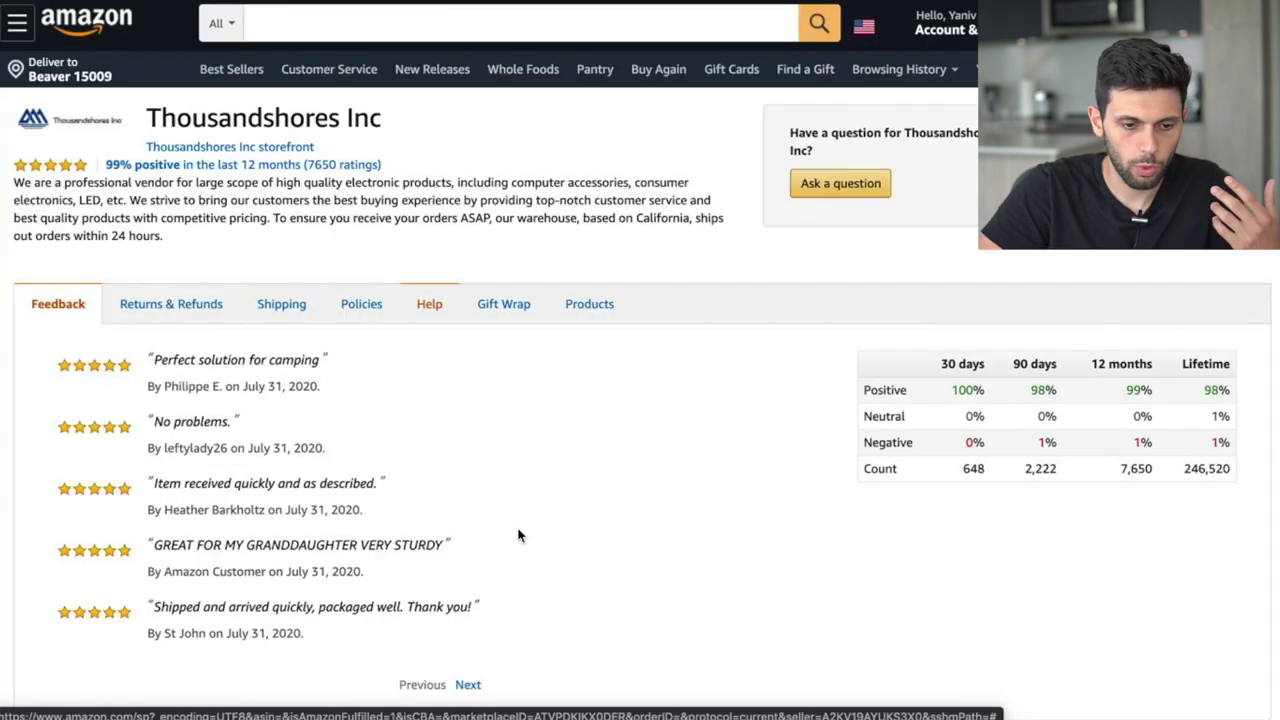
left_click(268, 149)
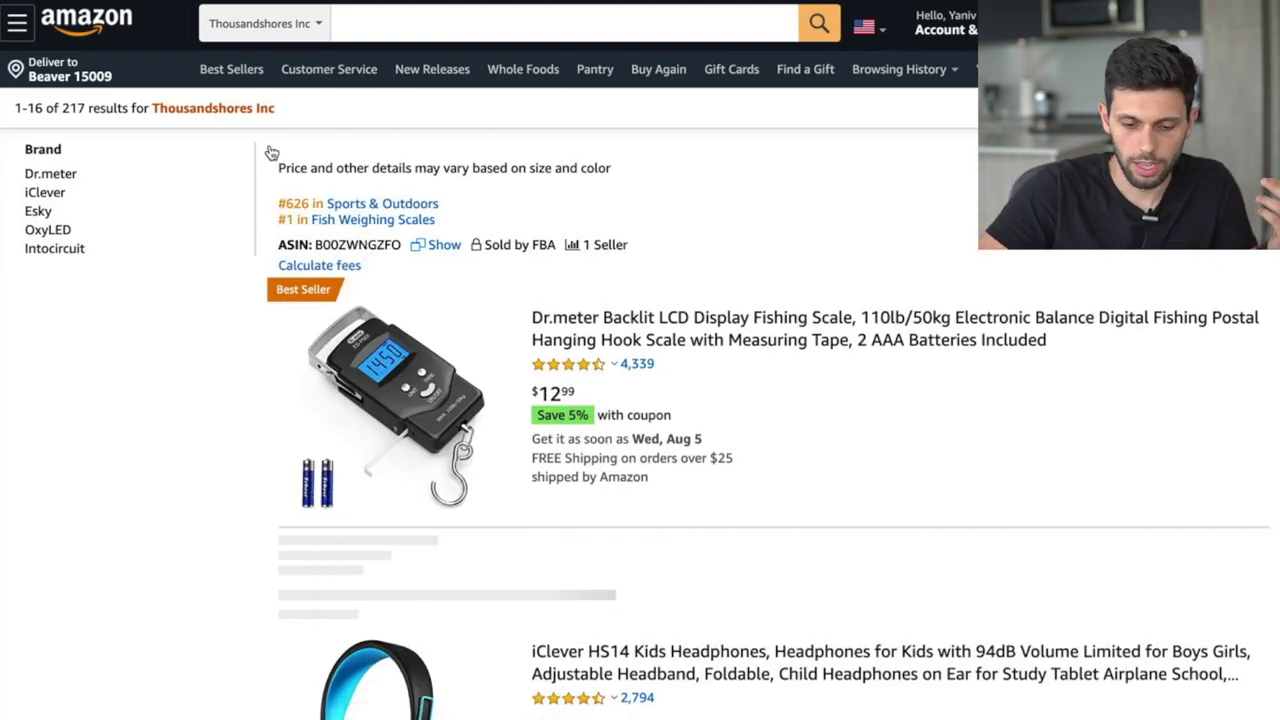
- Run Helium 10 Xray on the Thousandshores Inc storefront and compare its products' prices, revenues and review counts
scroll(372, 320, "down", 5)
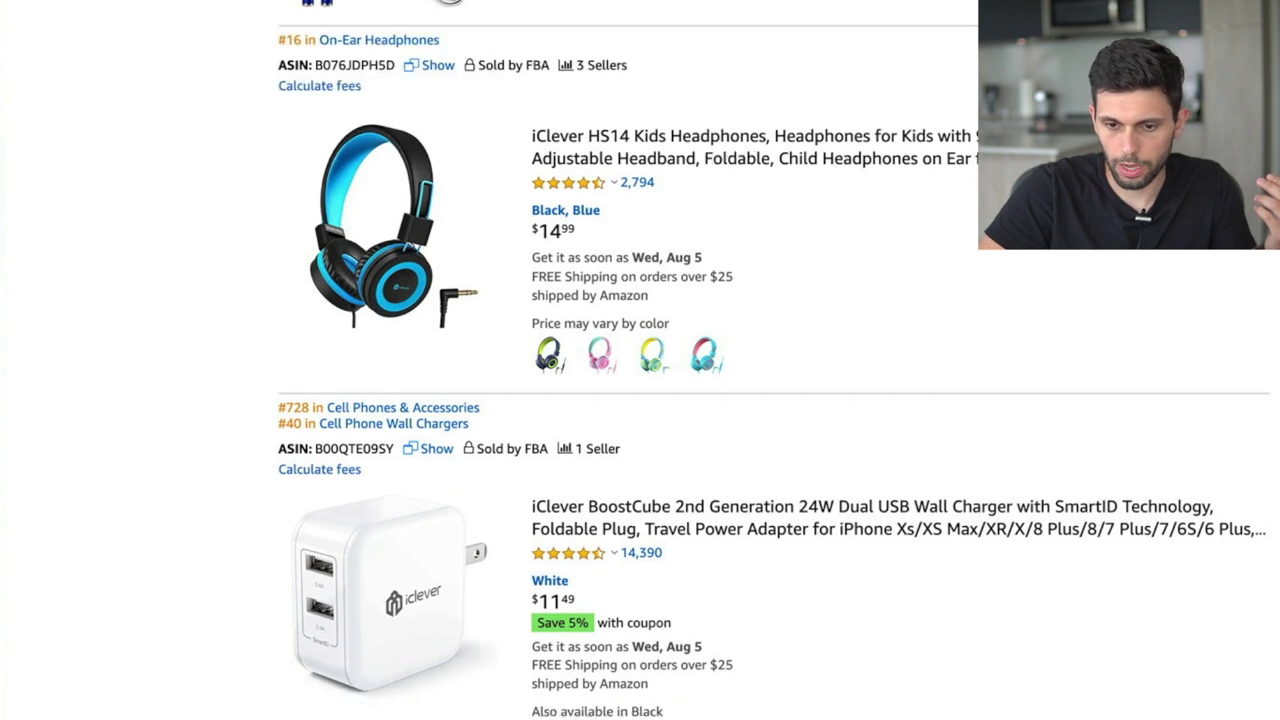
left_click(855, 5)
left_click(855, 78)
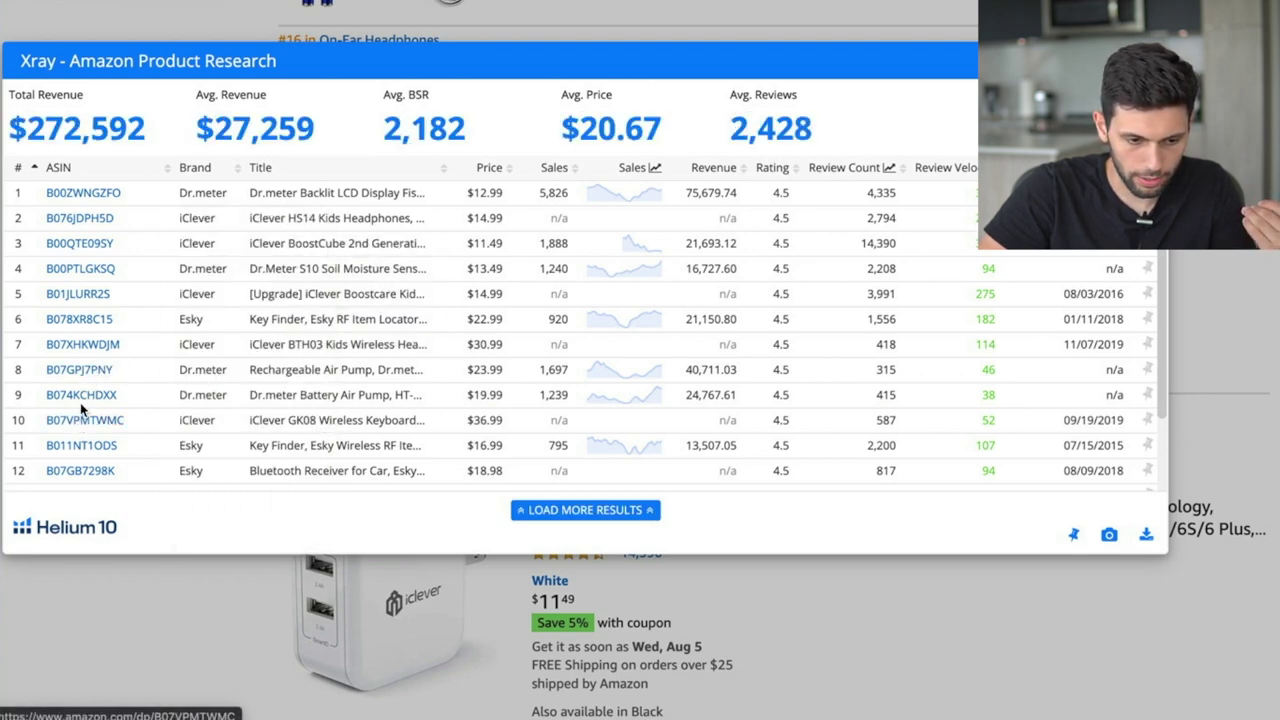
mouse_move(83, 400)
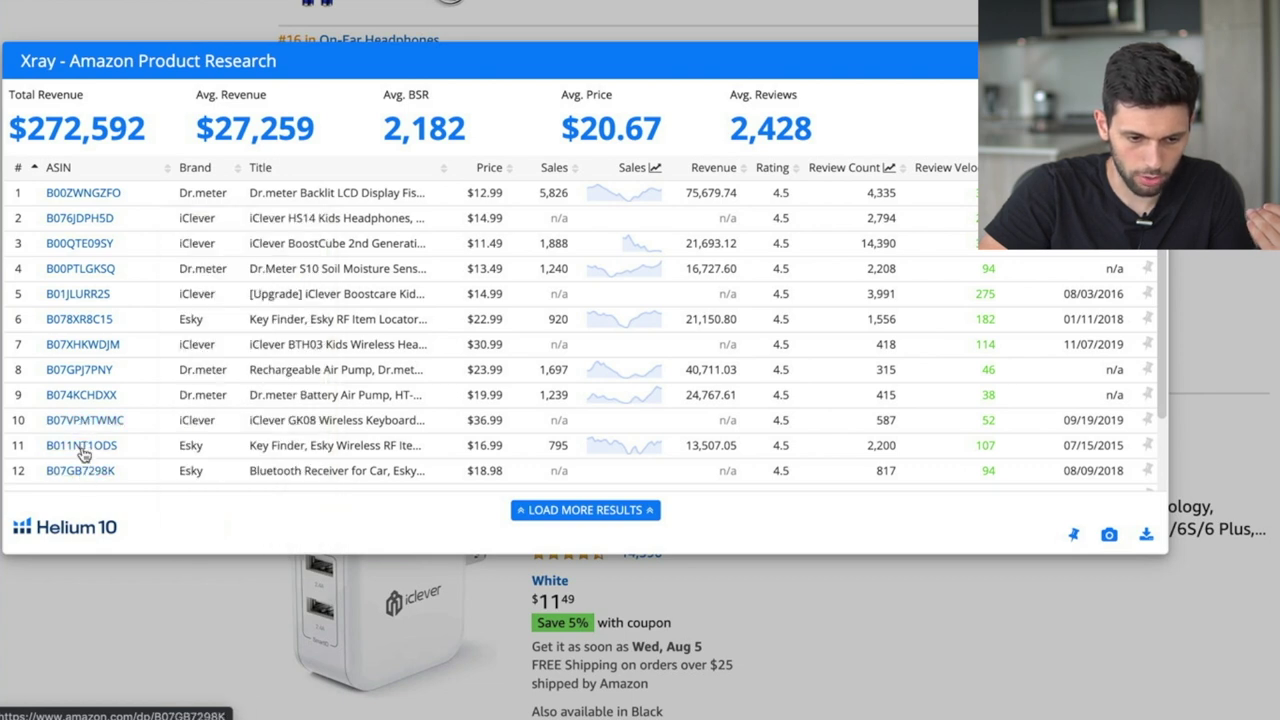
mouse_move(84, 300)
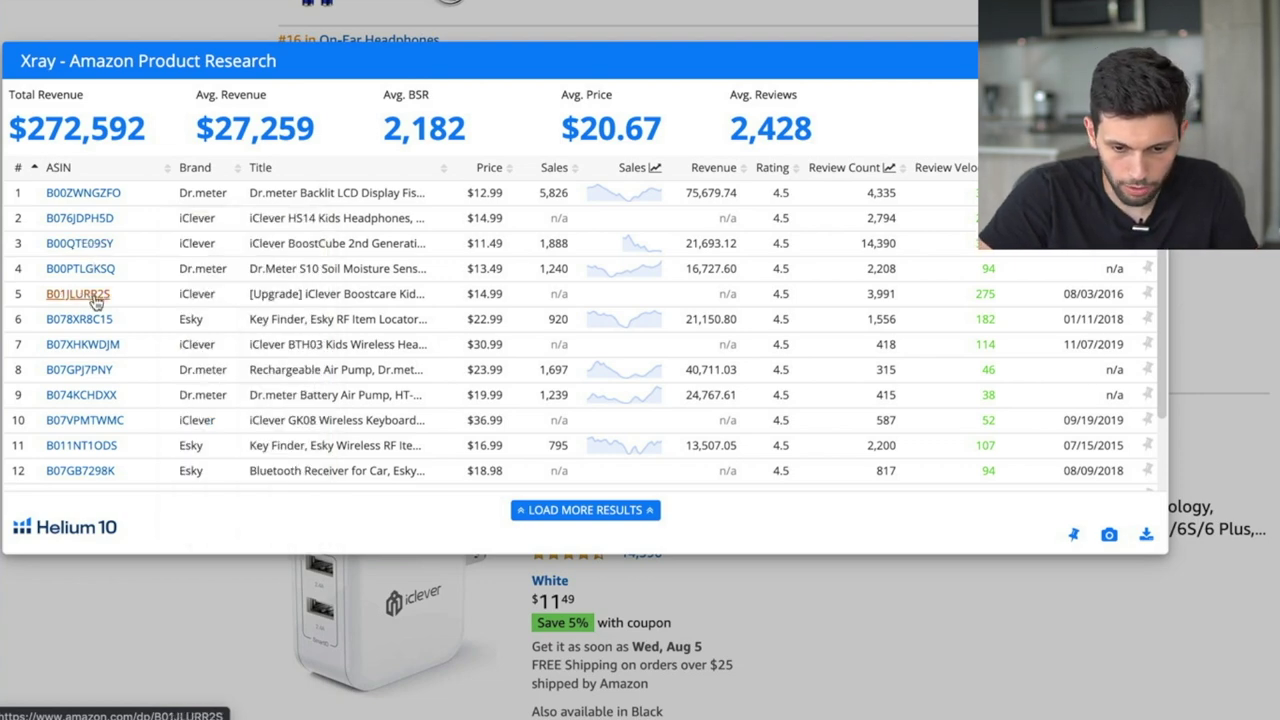
scroll(592, 343, "down", 3)
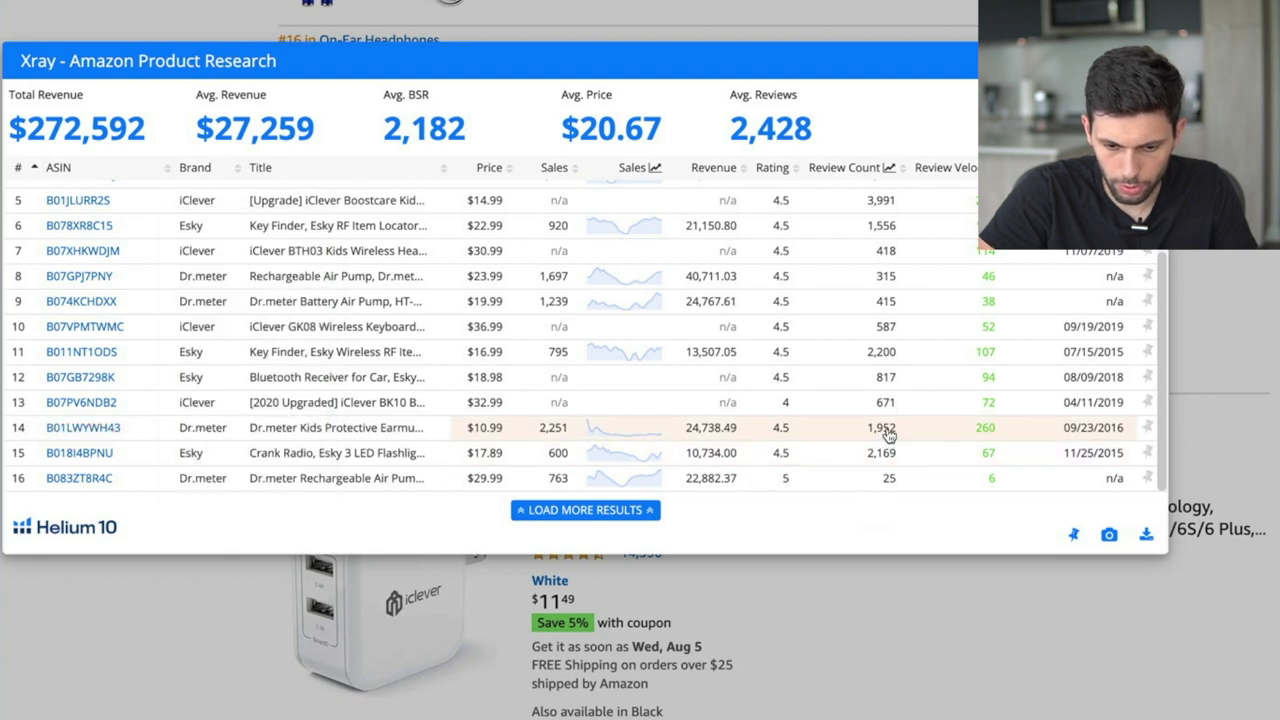
scroll(720, 422, "up", 2)
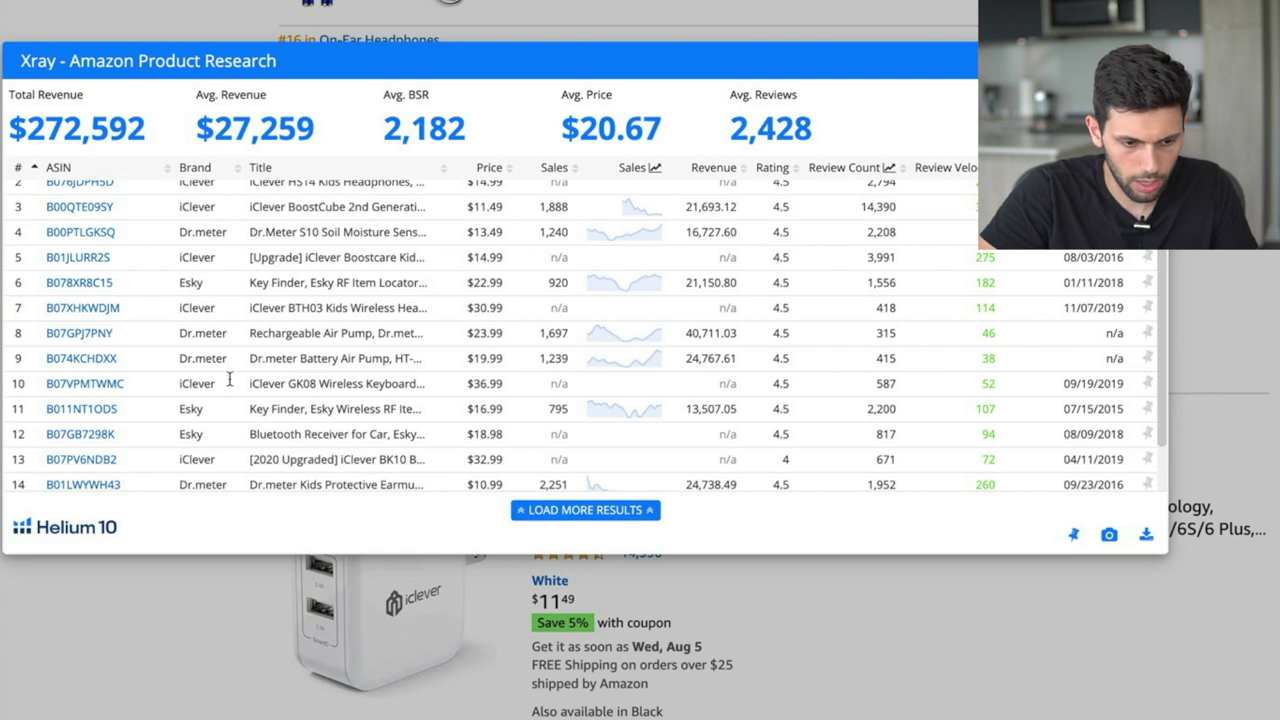
- Open the Dr.meter Battery Air Pump HT-401 listing from the Xray results and look over the product
left_click(72, 363)
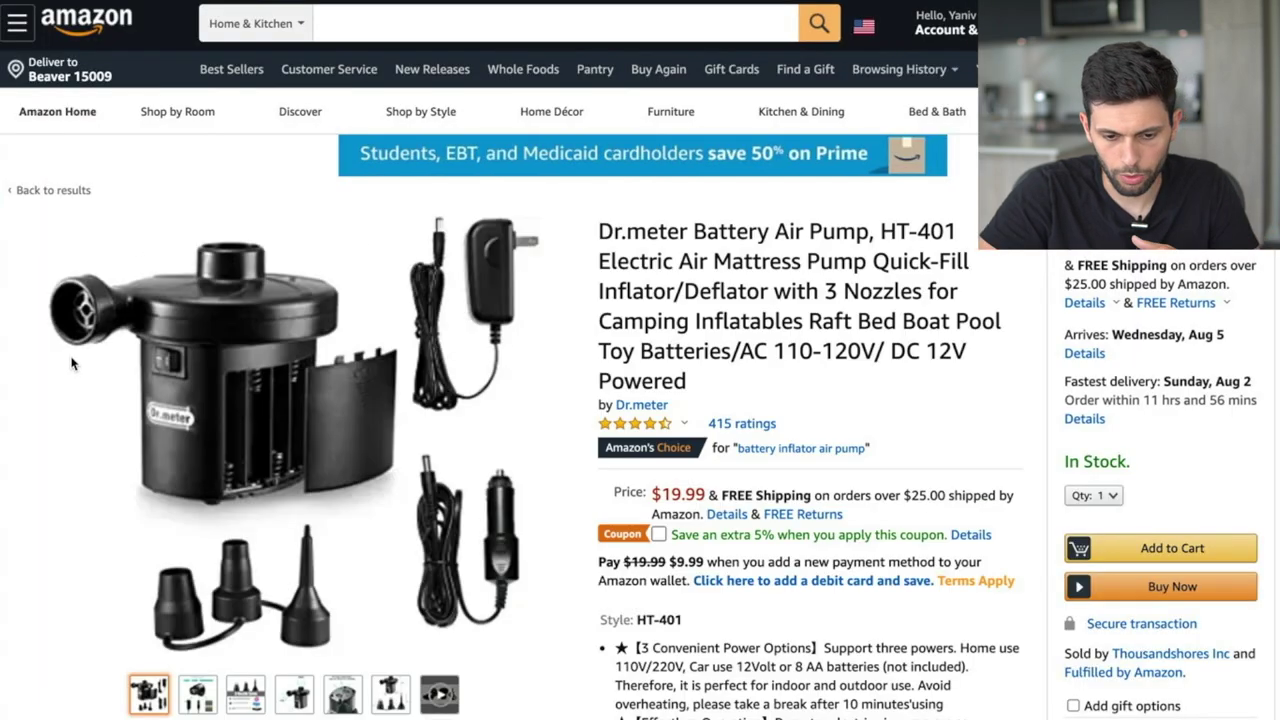
scroll(472, 346, "down", 1)
scroll(472, 346, "down", 1)
scroll(477, 443, "up", 2)
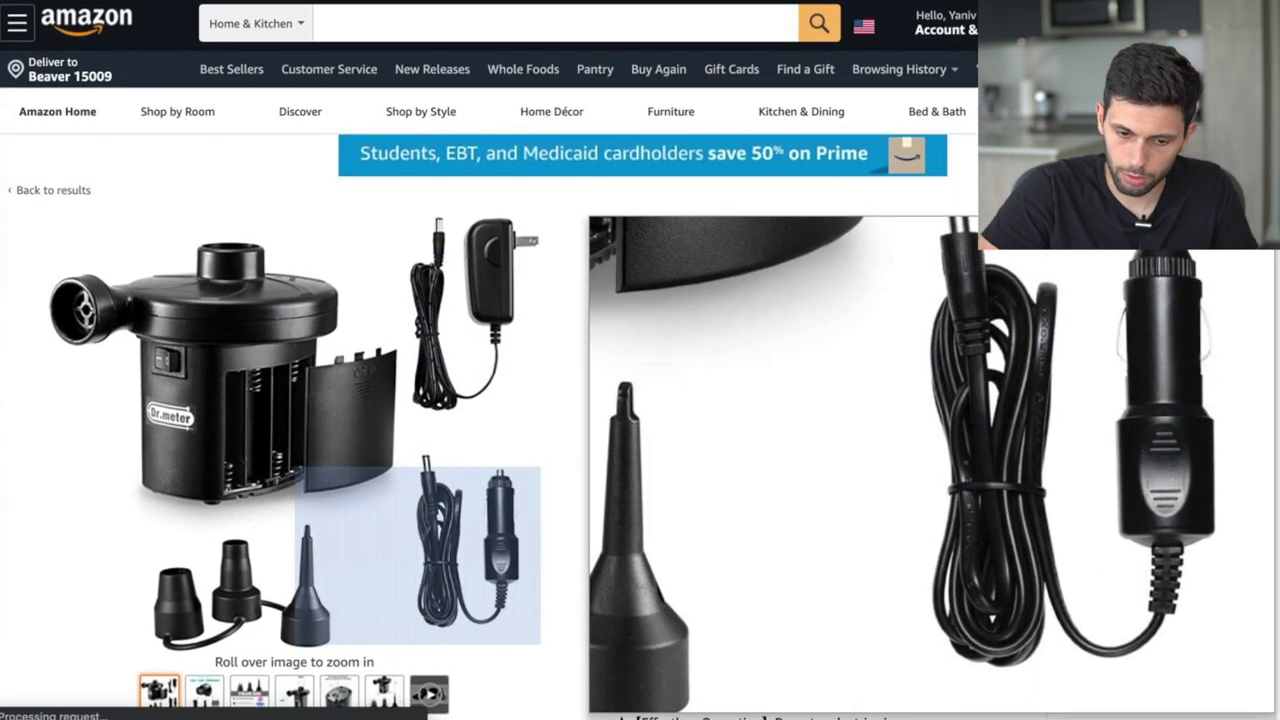
key("alt+Left")
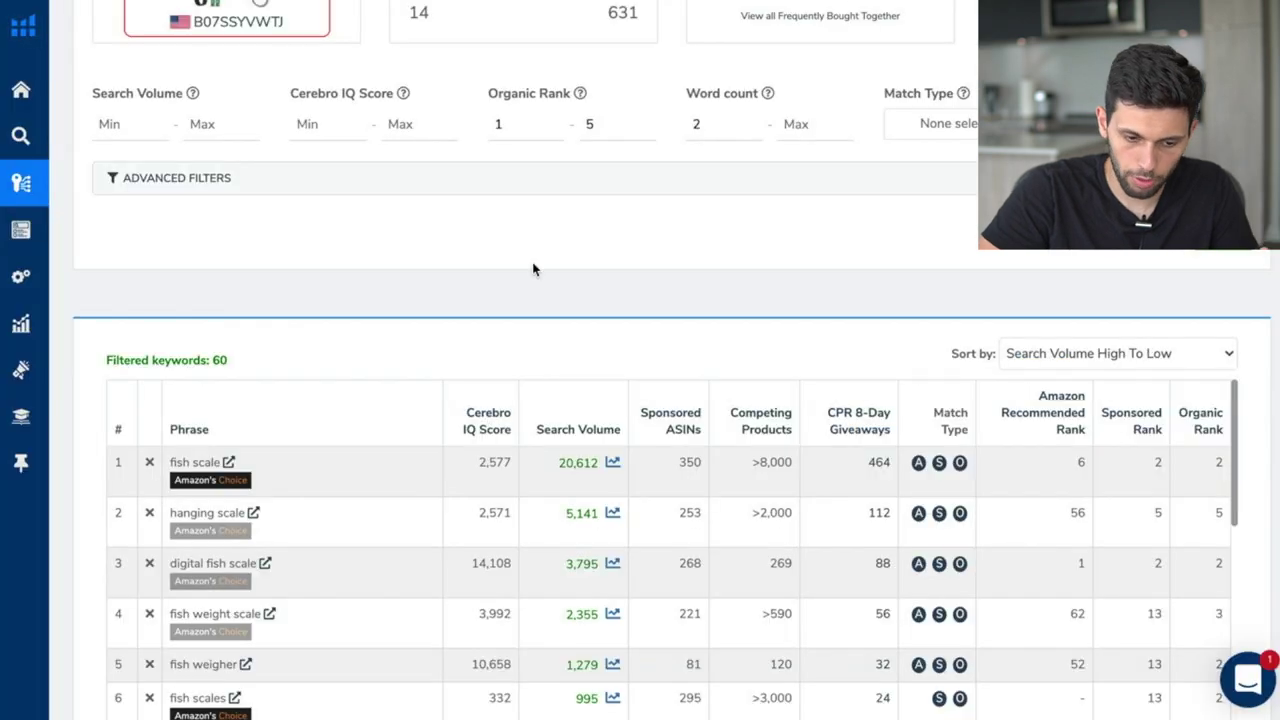
scroll(533, 269, "up", 3)
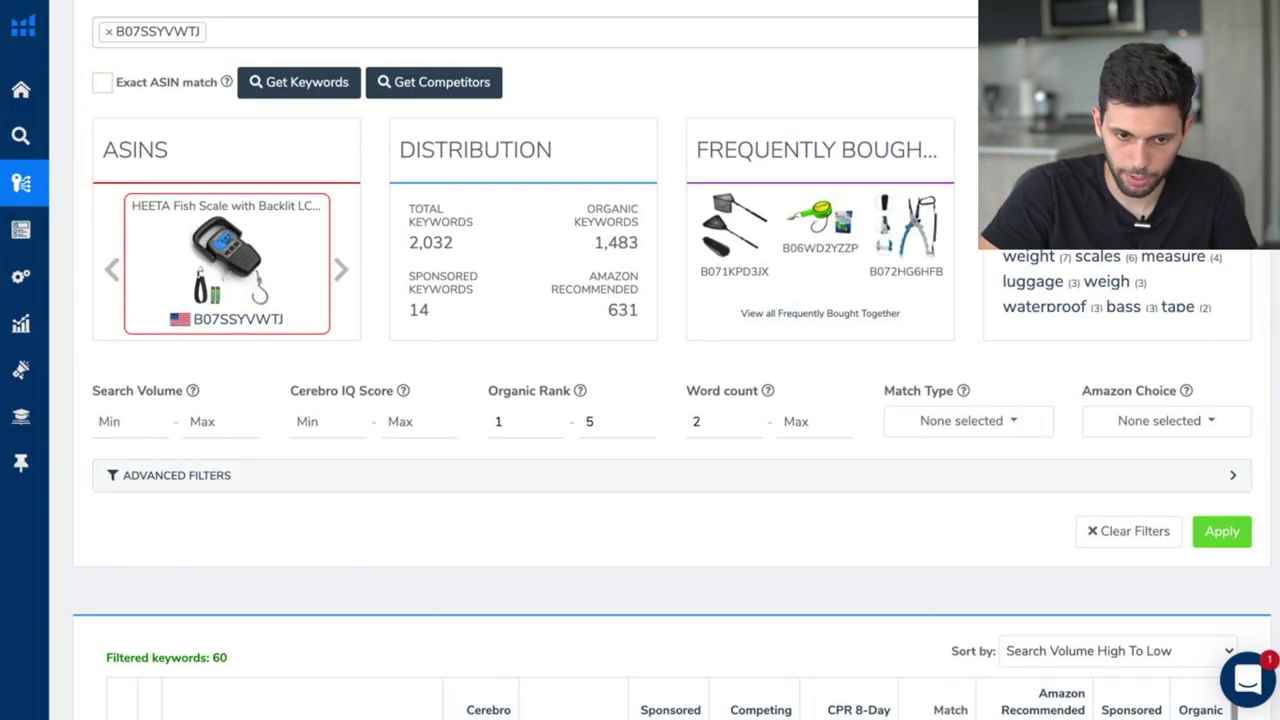
key("alt+Right")
- Search Amazon for "air pump" across All Departments
left_click(262, 21)
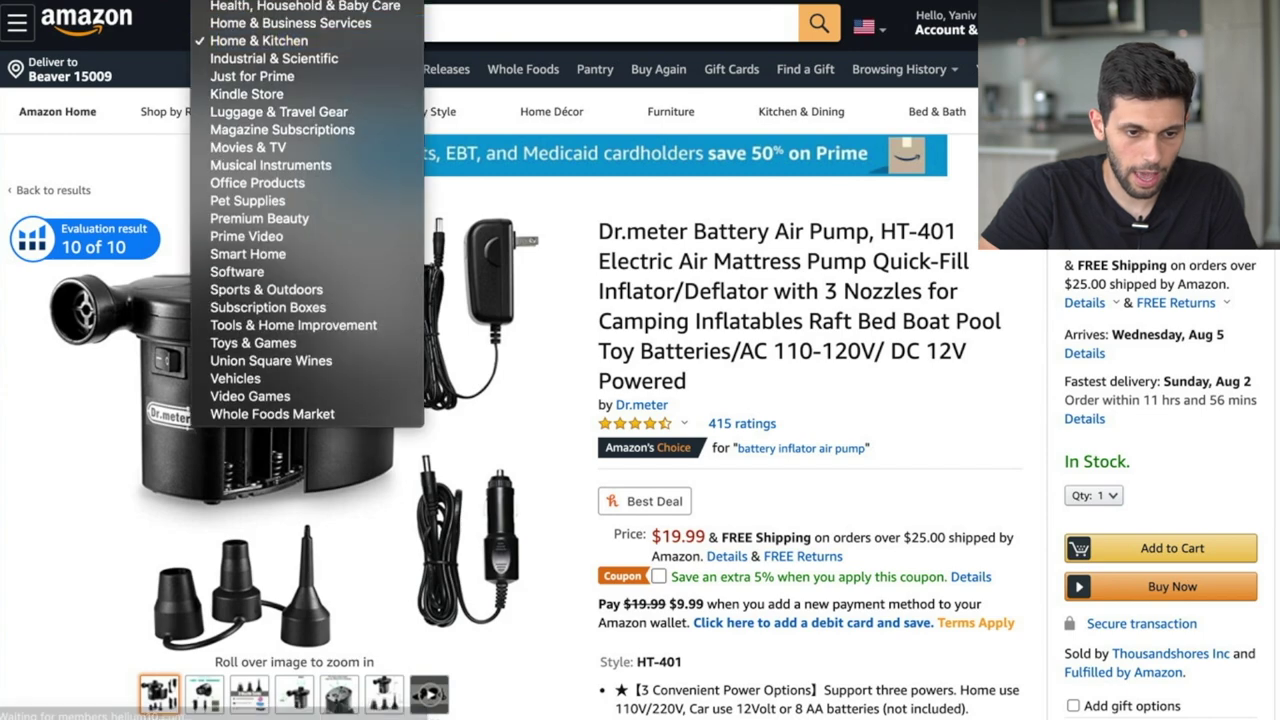
scroll(307, 300, "up", 10)
key("Escape")
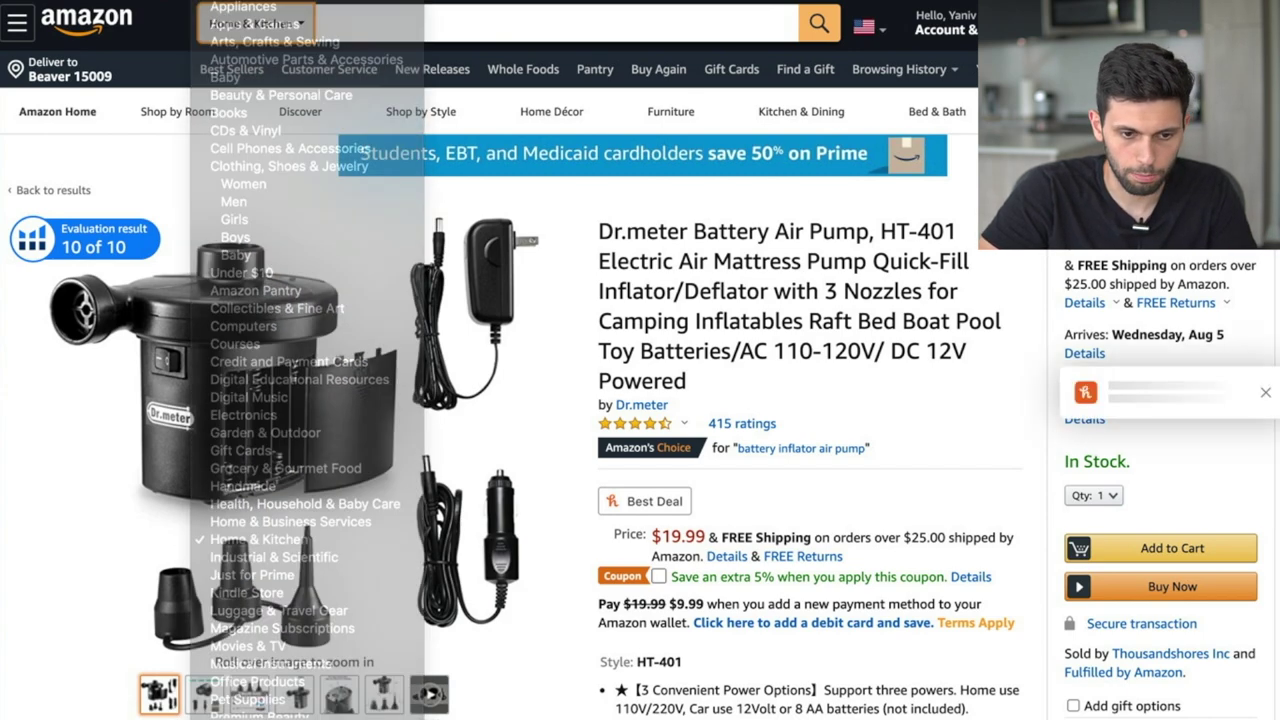
left_click(344, 20)
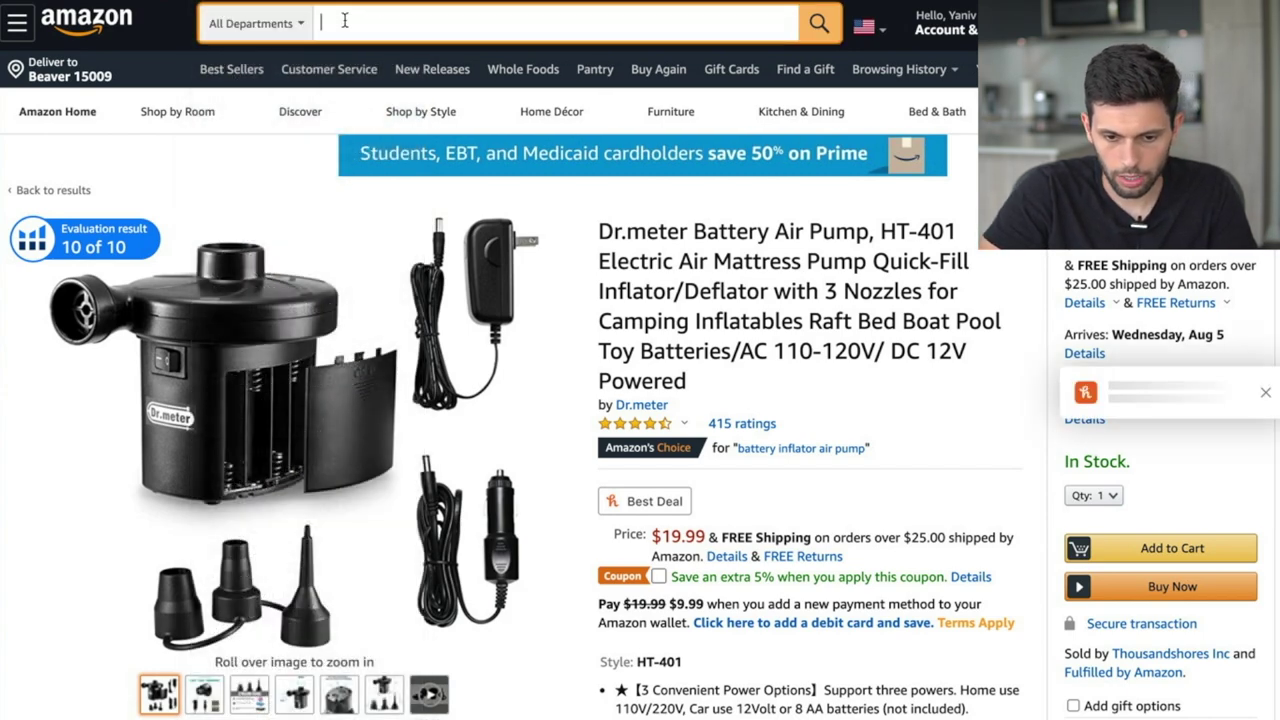
type("air pump")
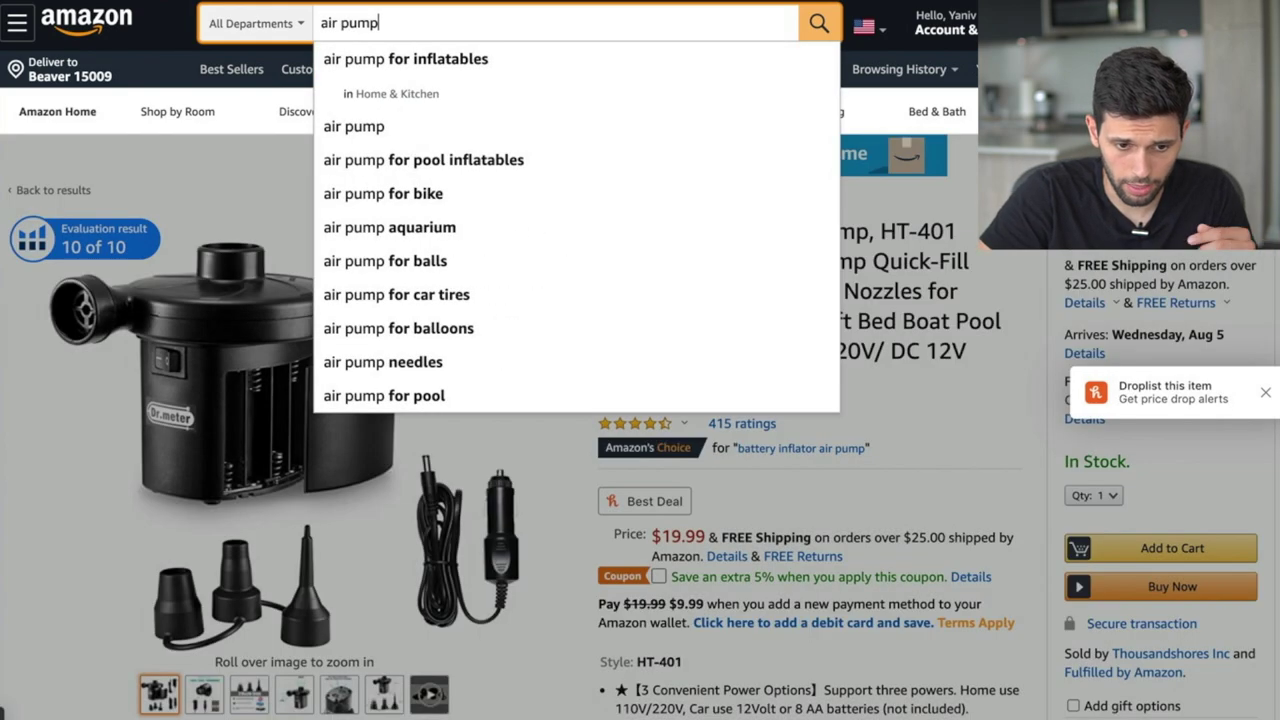
key("Return")
- Examine the air pump search results, comparing prices, review counts and category ranks of the competing listings
scroll(460, 272, "down", 7)
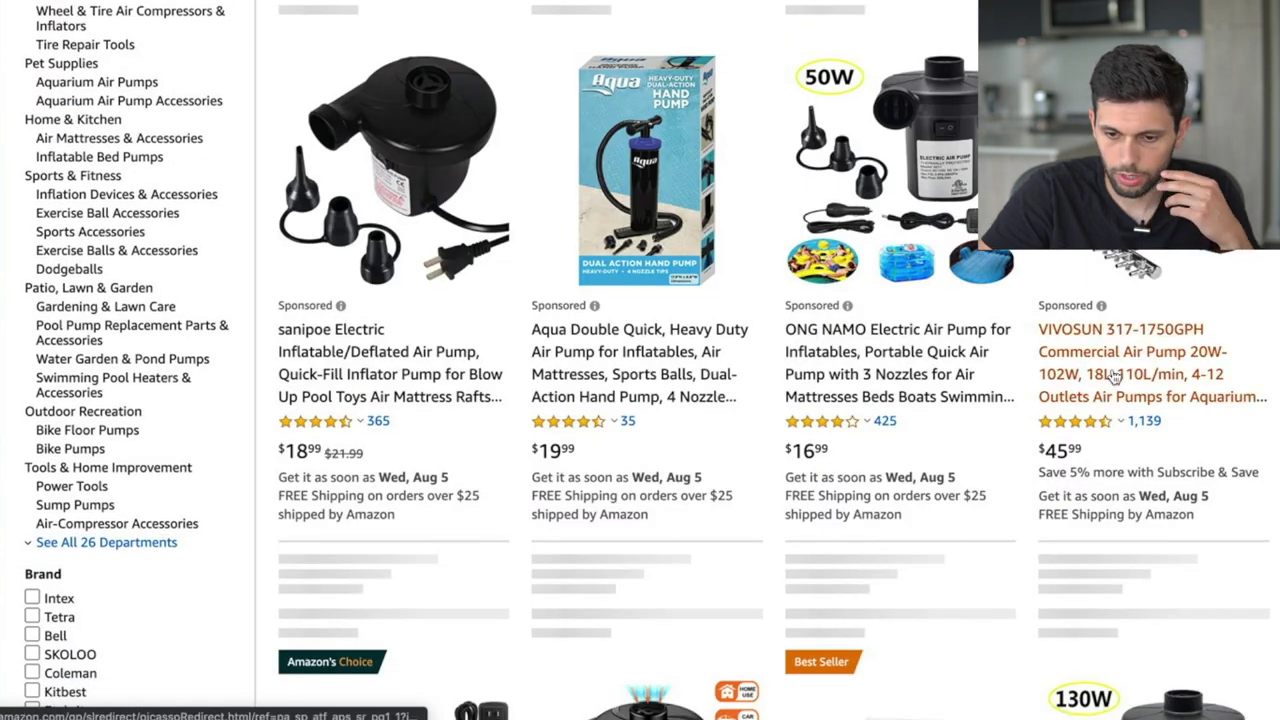
scroll(1110, 378, "down", 5)
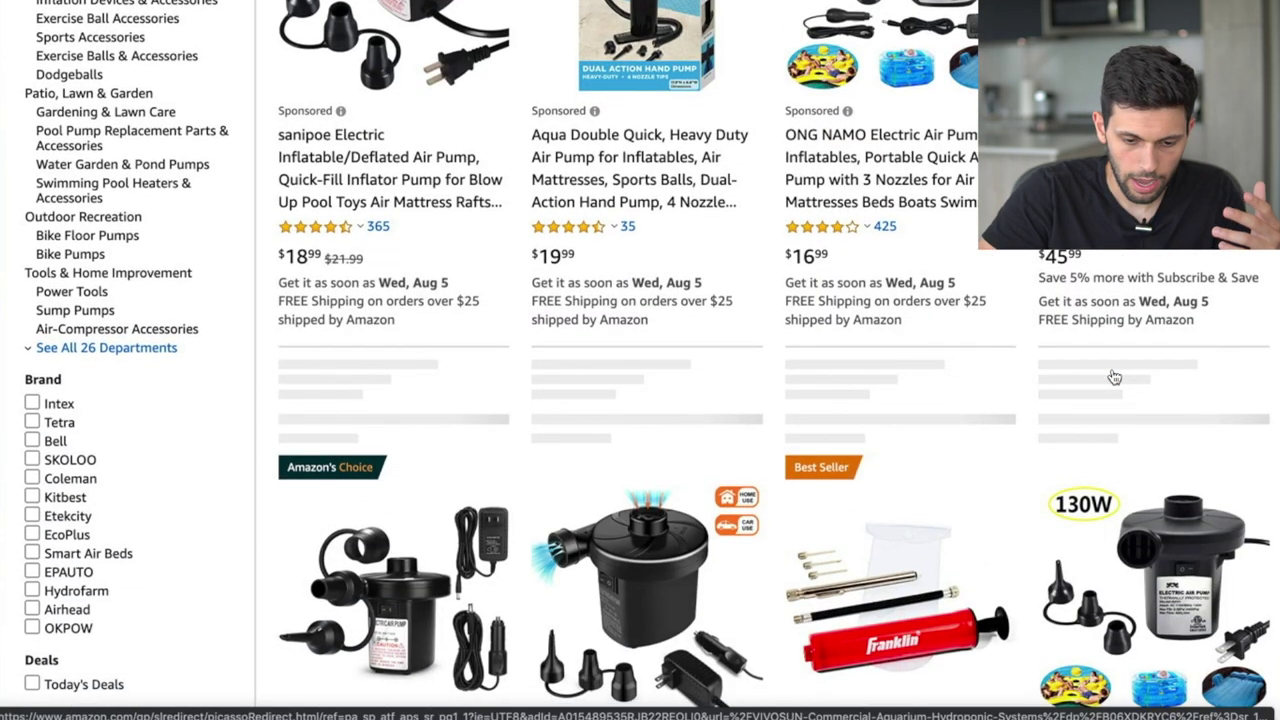
scroll(1095, 383, "down", 1)
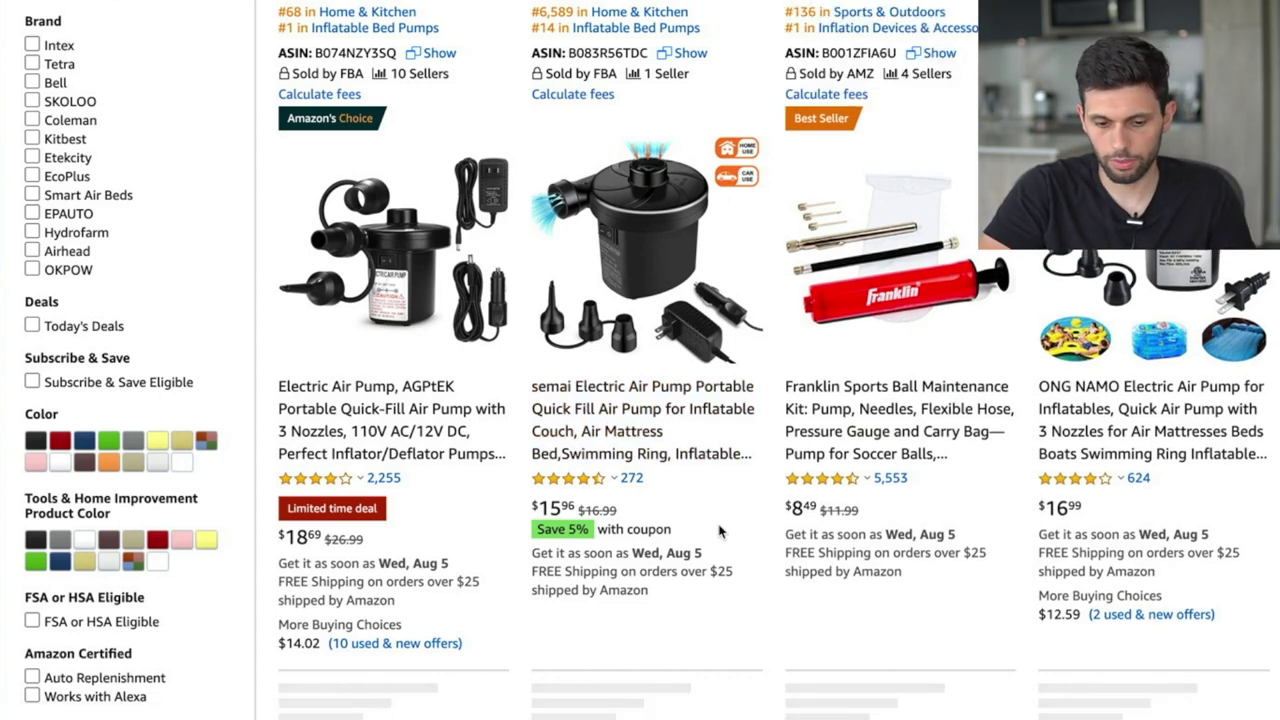
scroll(893, 460, "down", 1)
scroll(1147, 458, "down", 1)
scroll(1147, 458, "down", 10)
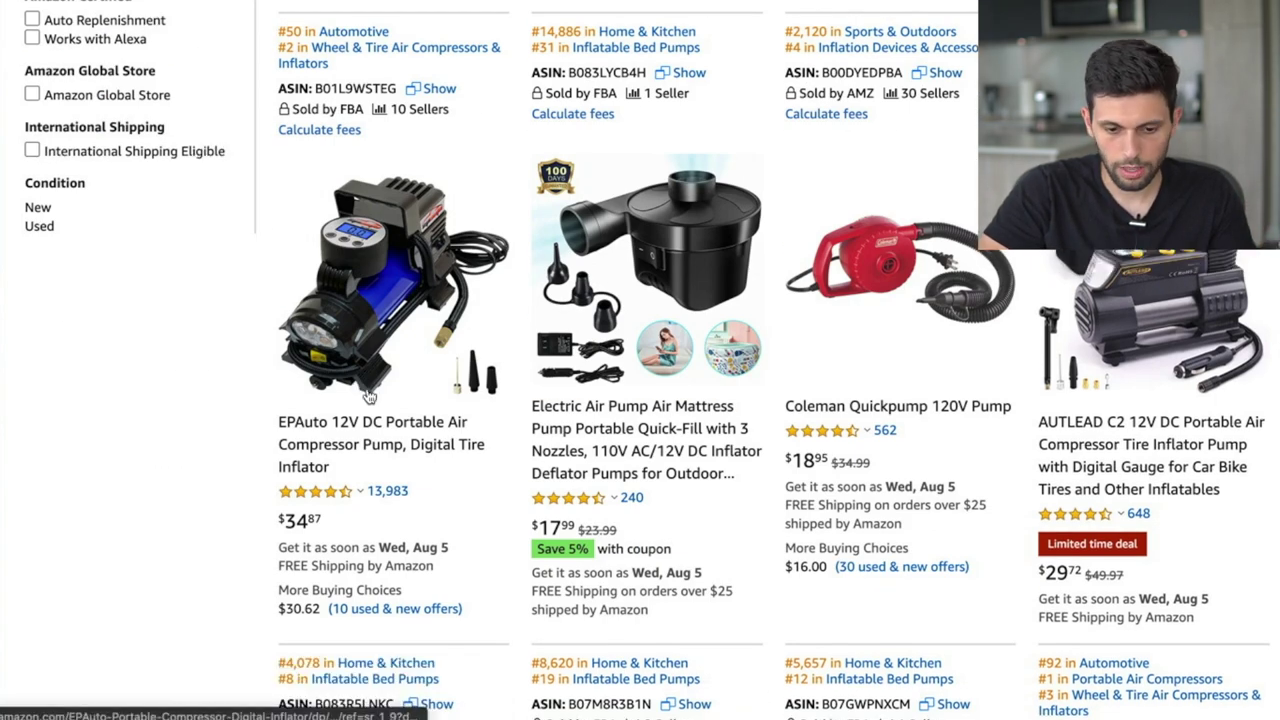
scroll(967, 570, "down", 5)
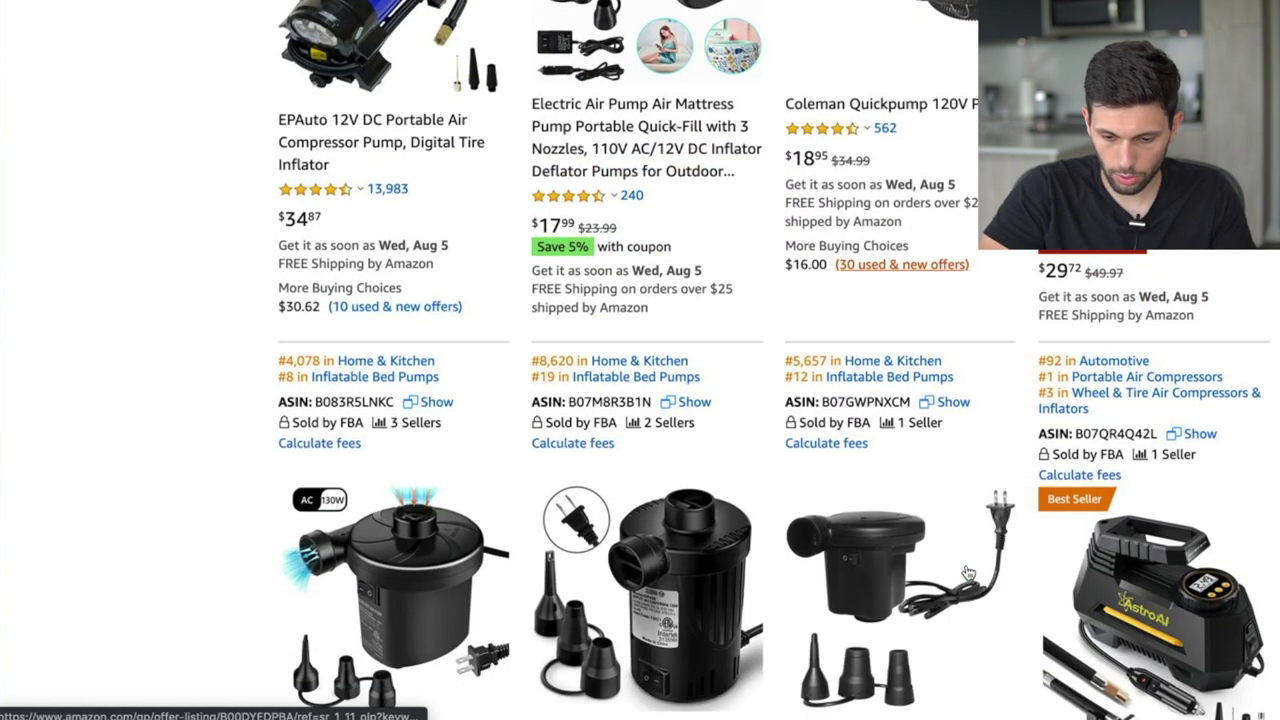
scroll(967, 572, "down", 4)
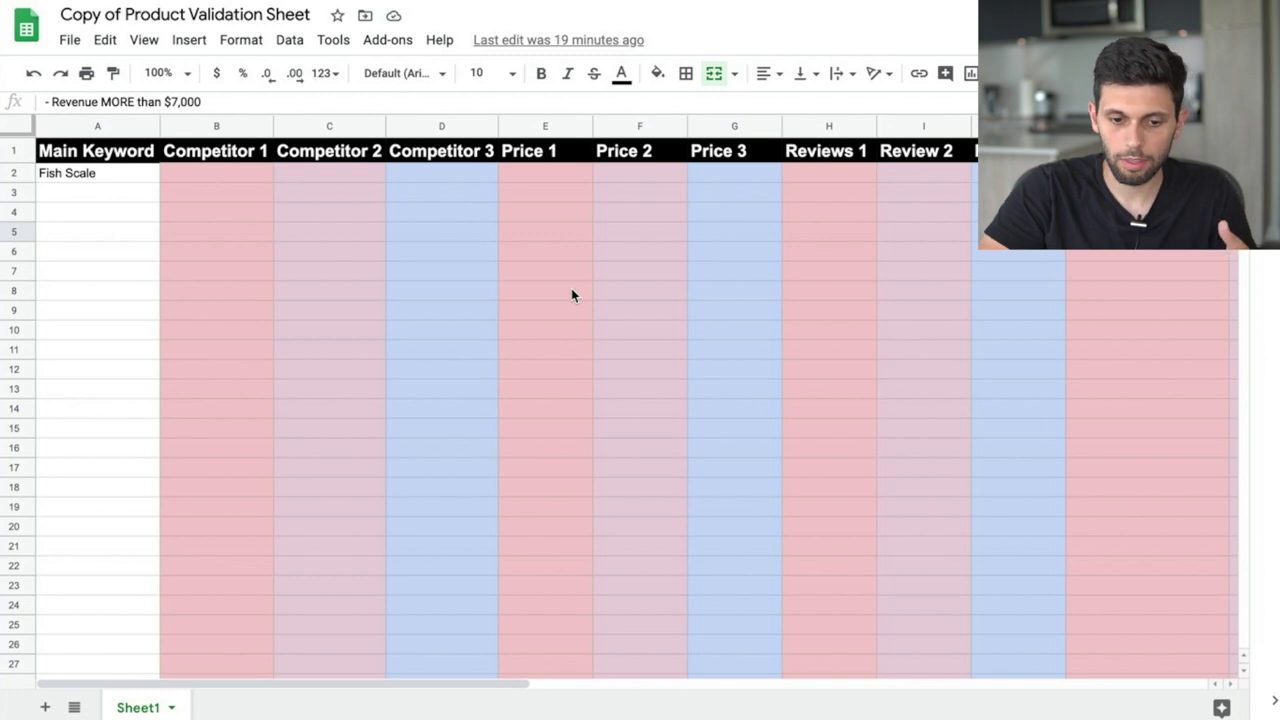
- Switch to the Product Validation Sheet and check the criterion on the main competitors' review counts
scroll(571, 293, "right", 15)
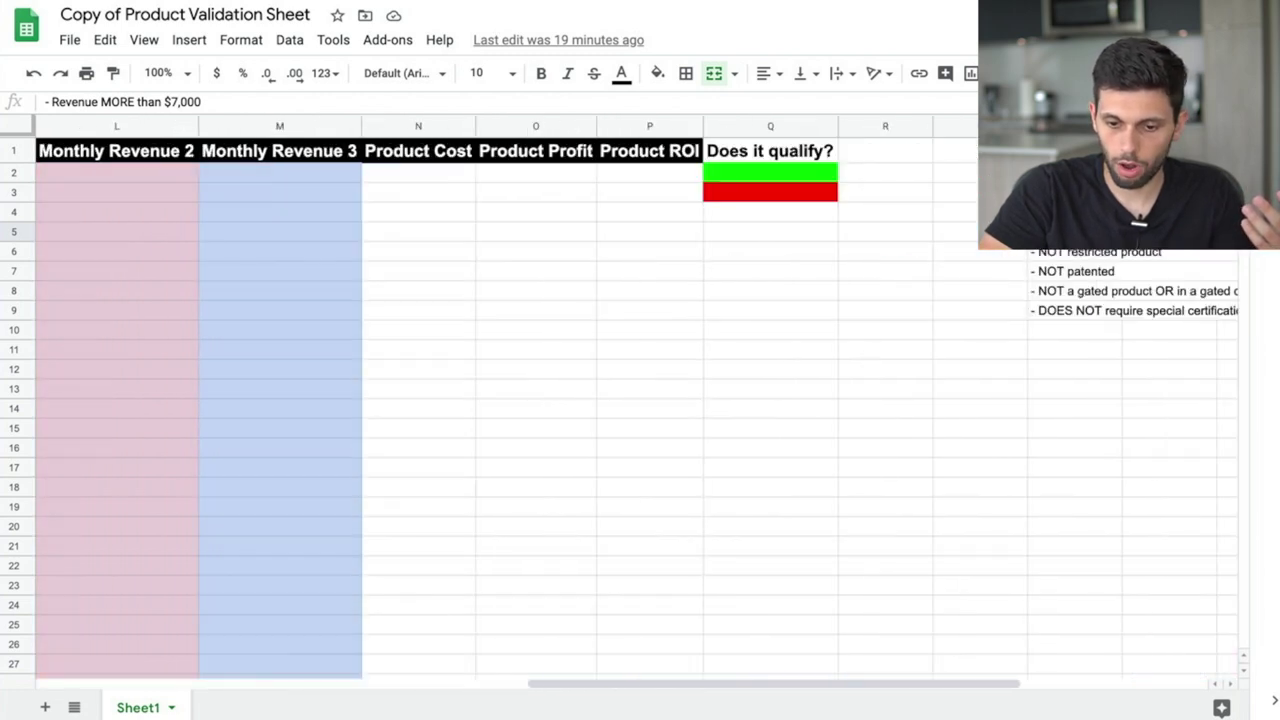
left_click(845, 162)
left_click(829, 178)
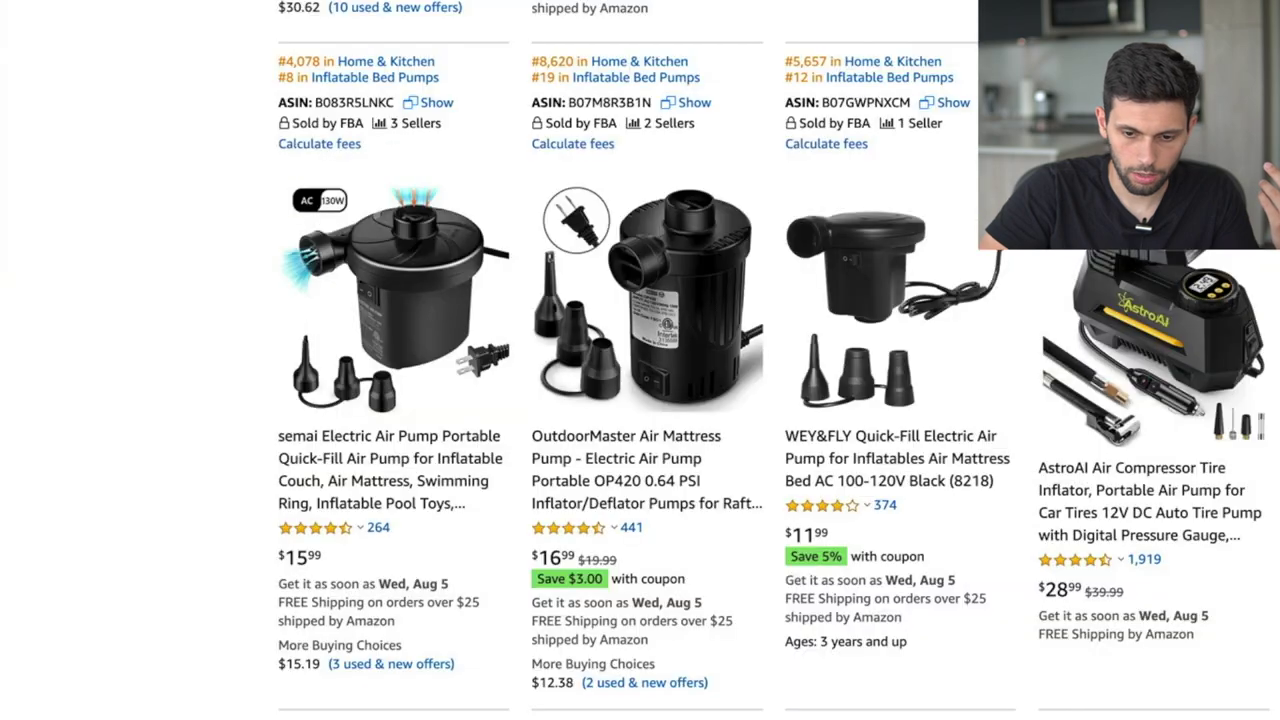
- Return to the Amazon air pump results and check the competitors' review counts against the criterion of less than 1000 reviews
scroll(1117, 418, "down", 5)
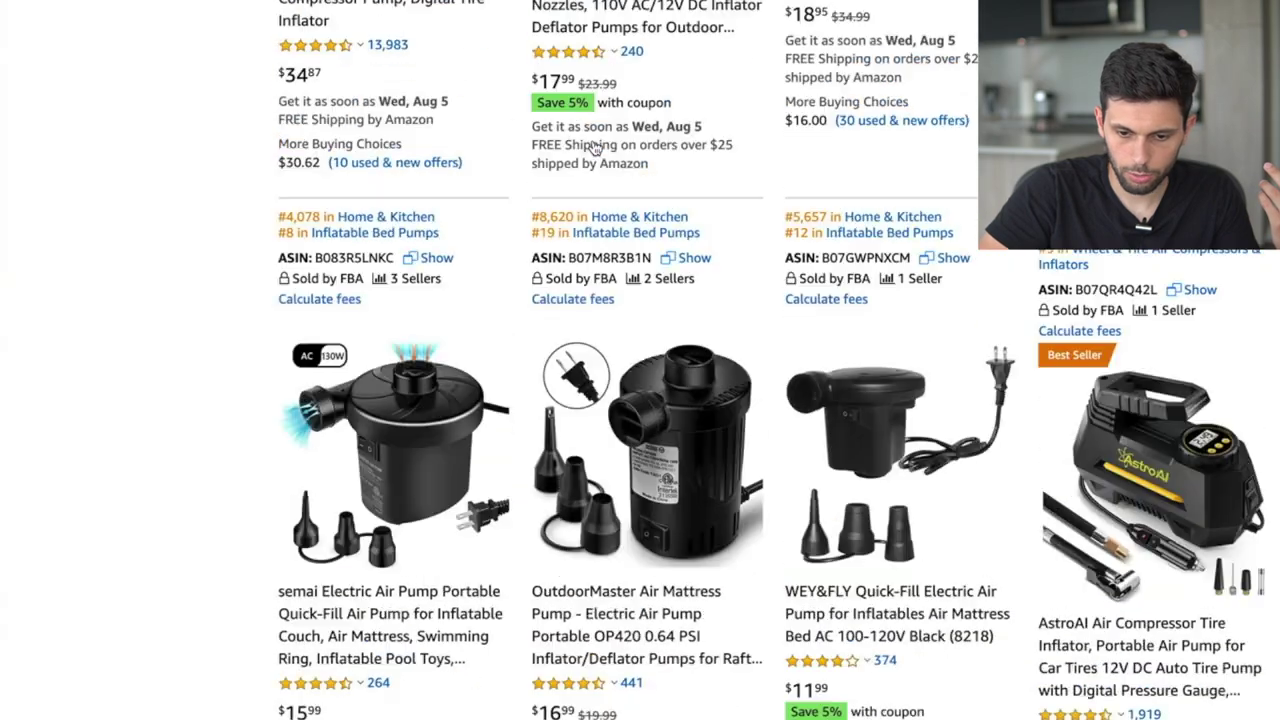
scroll(1117, 418, "up", 4)
scroll(1117, 418, "up", 2)
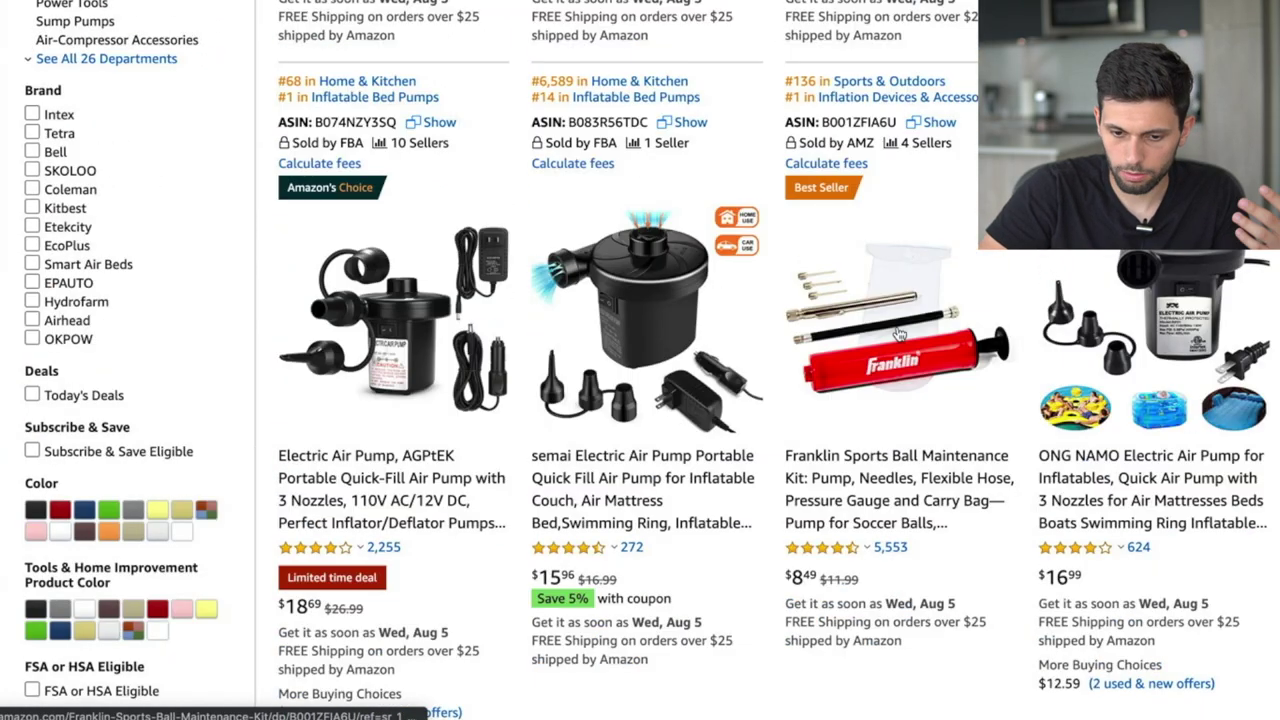
scroll(884, 372, "down", 2)
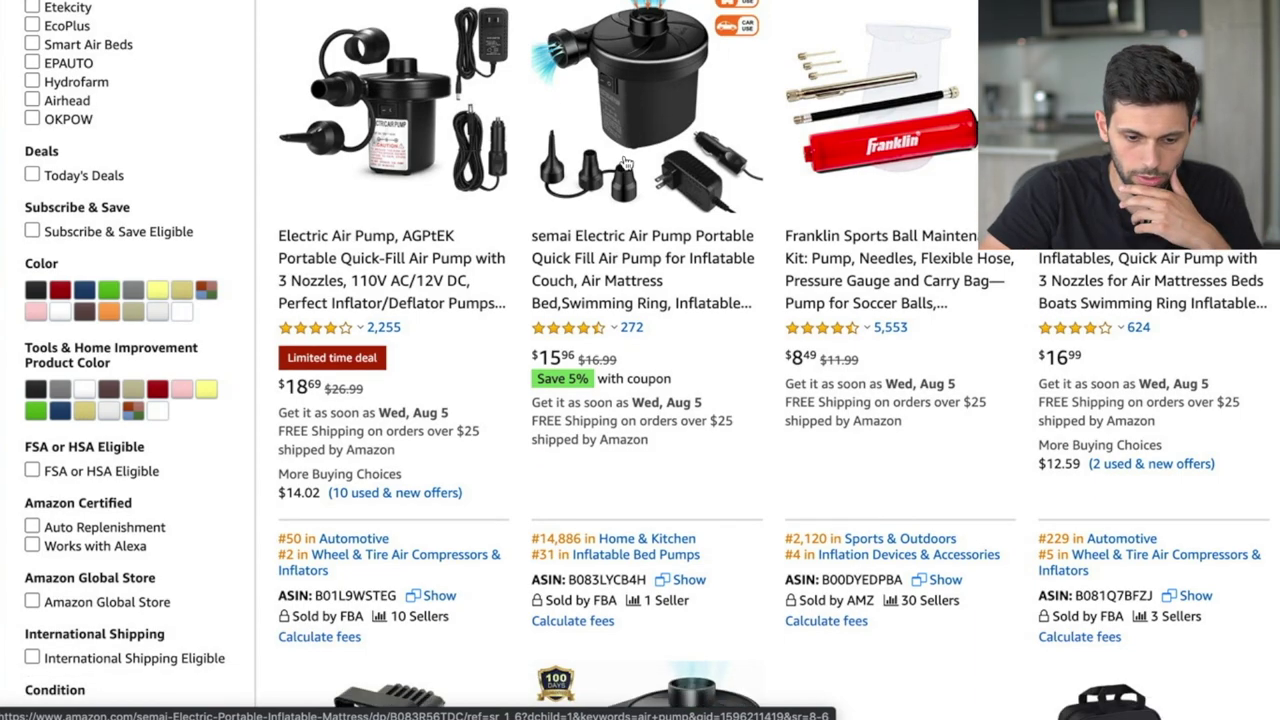
- Search Amazon for "electric air pump" and compare the review counts and prices of the top listings
scroll(625, 163, "up", 5)
left_click(250, 23)
type("electric air pump")
key("Return")
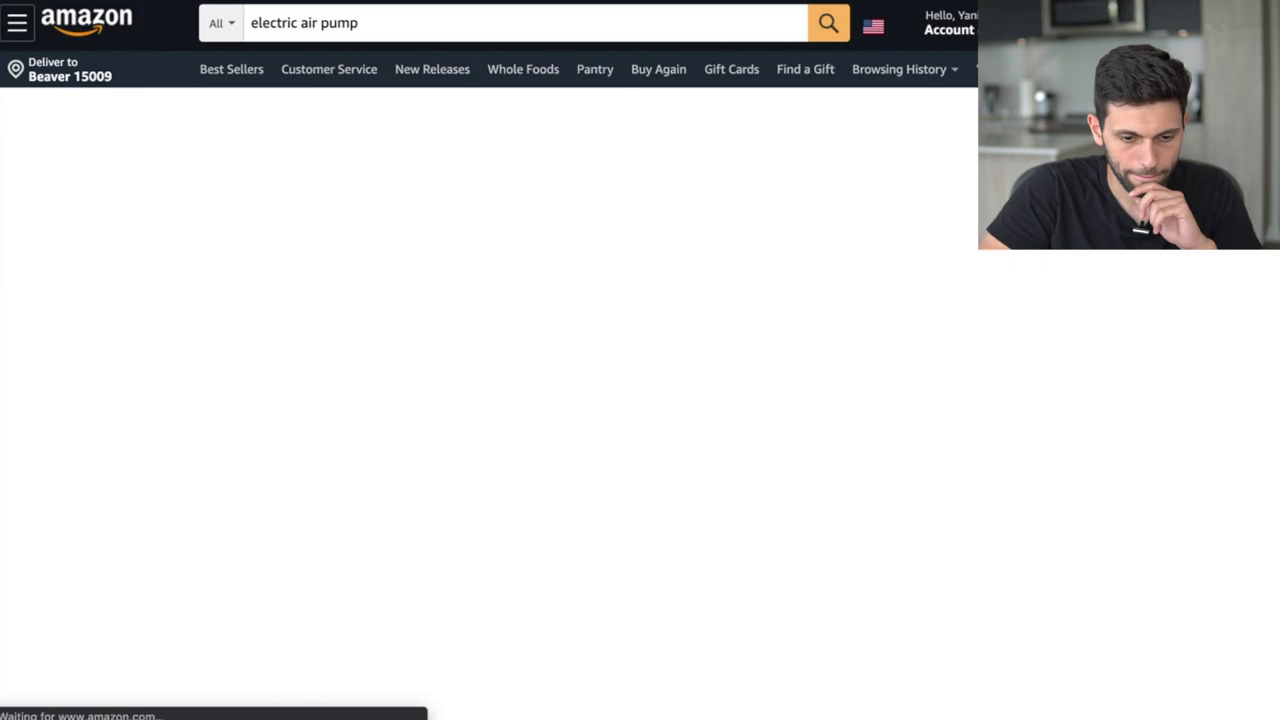
scroll(385, 274, "down", 7)
scroll(500, 495, "down", 5)
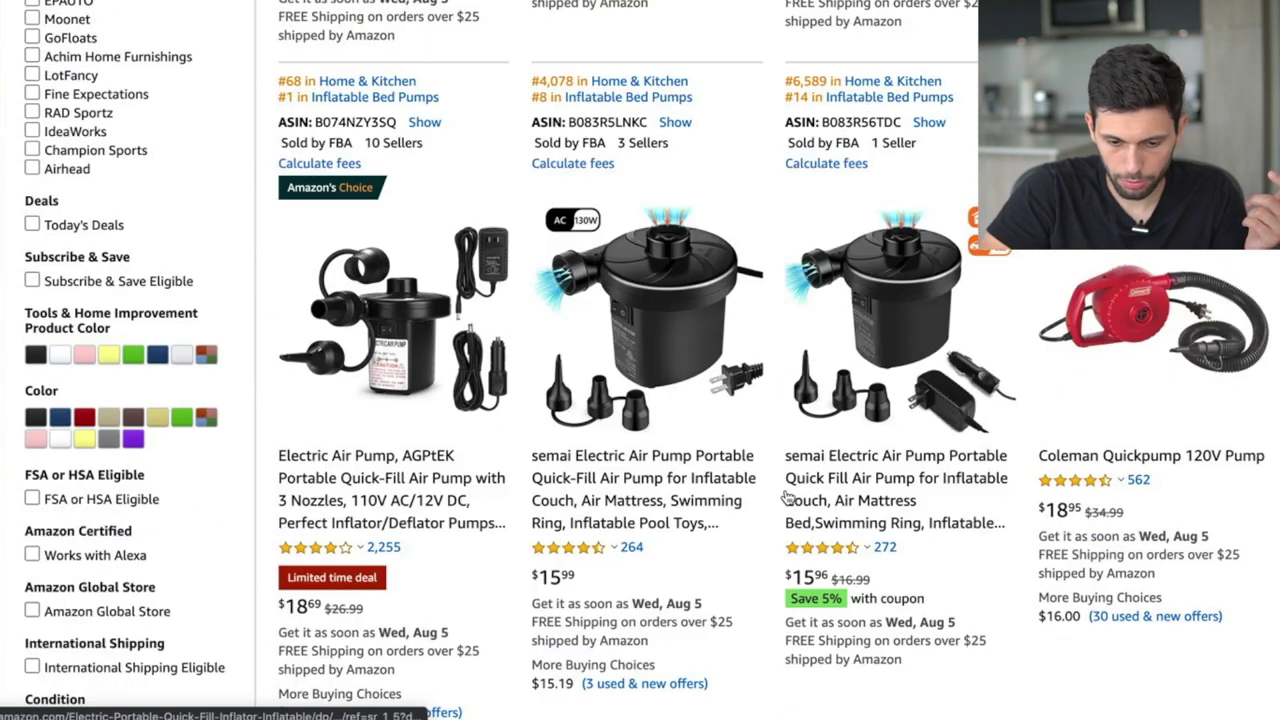
scroll(787, 497, "down", 1)
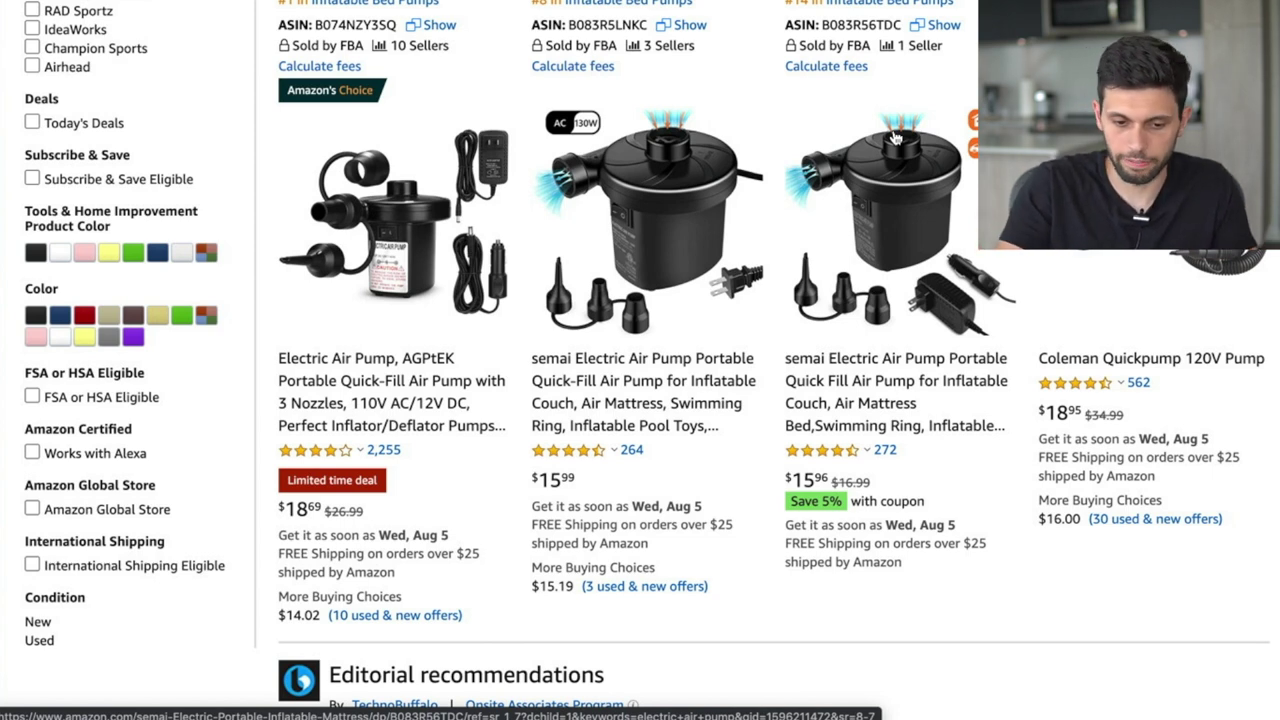
- Open the AGPtEK Electric Air Pump listing and go to the product storefront of its seller, Mambate USA
left_click(391, 386)
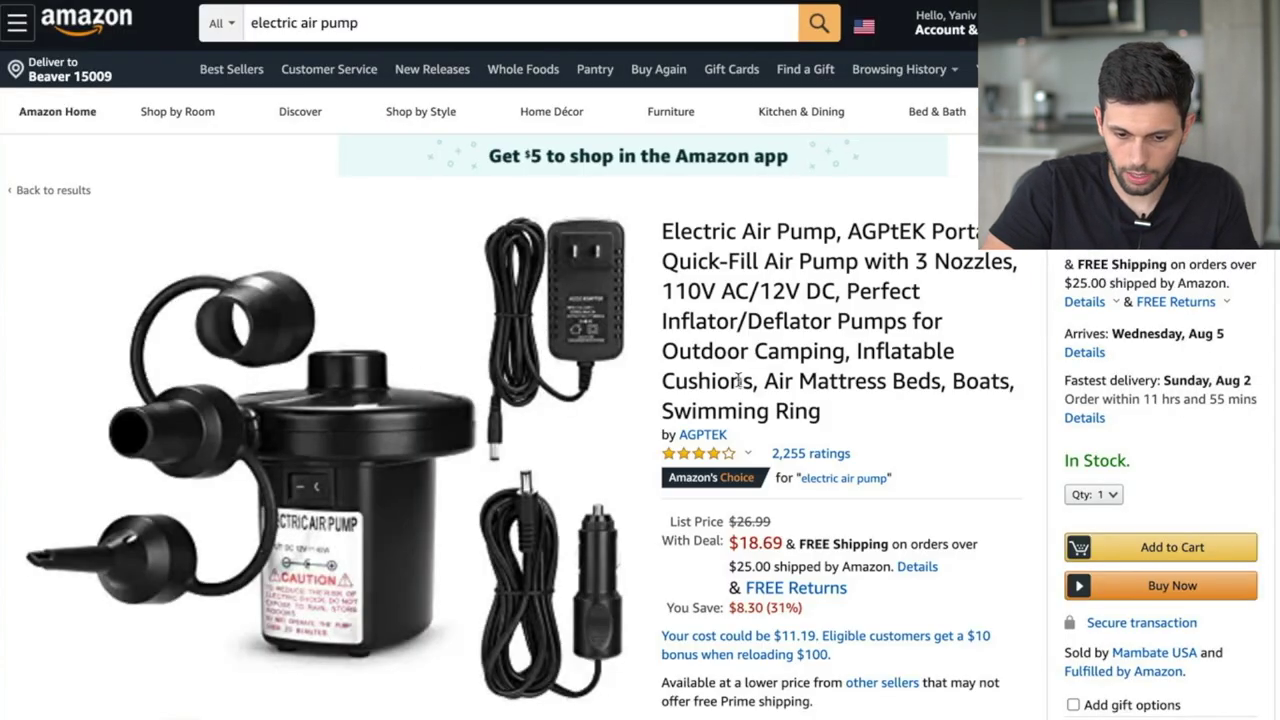
scroll(856, 443, "down", 1)
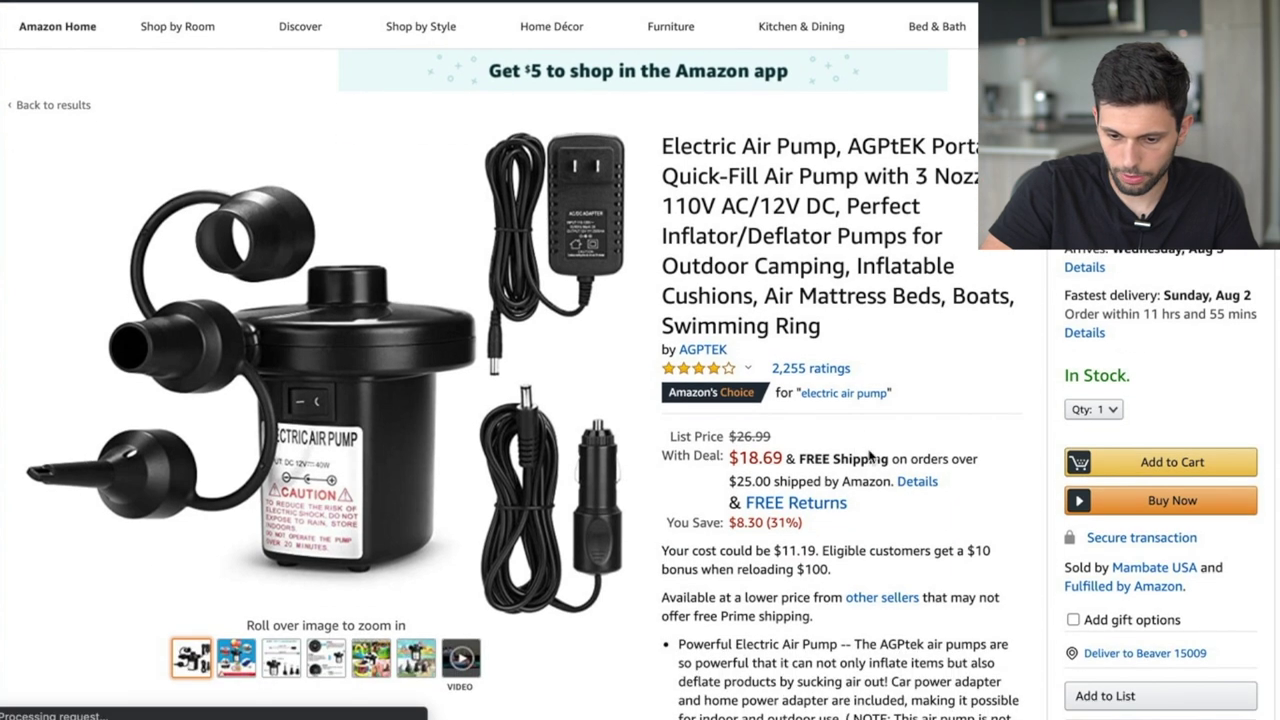
left_click(1155, 567)
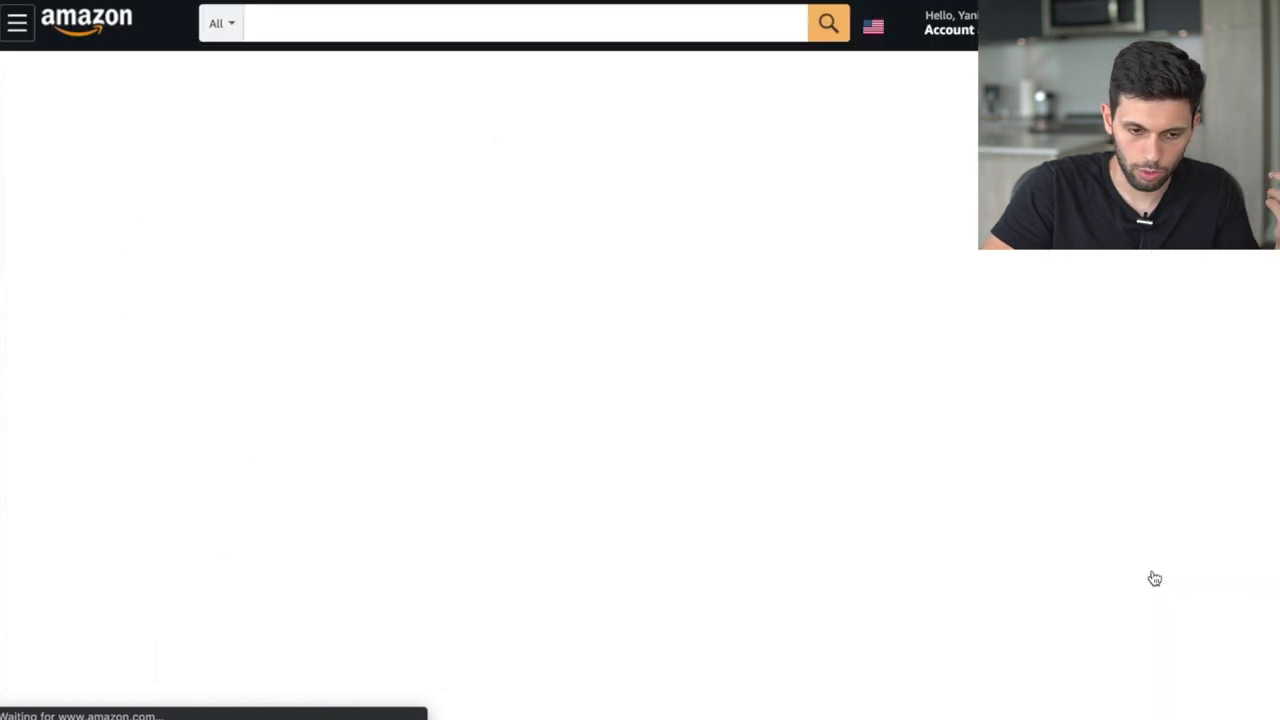
left_click(240, 148)
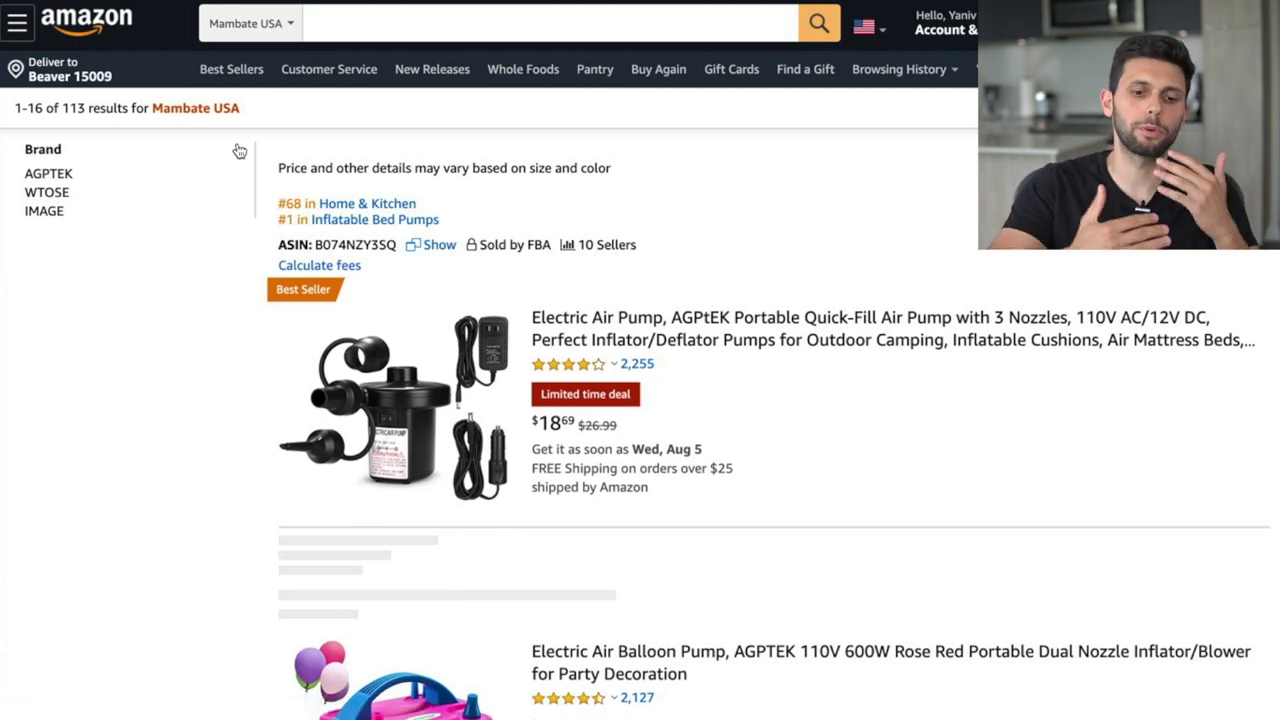
- Browse the Mambate USA storefront products and run Helium 10 Xray on them
scroll(237, 151, "down", 5)
scroll(355, 328, "down", 10)
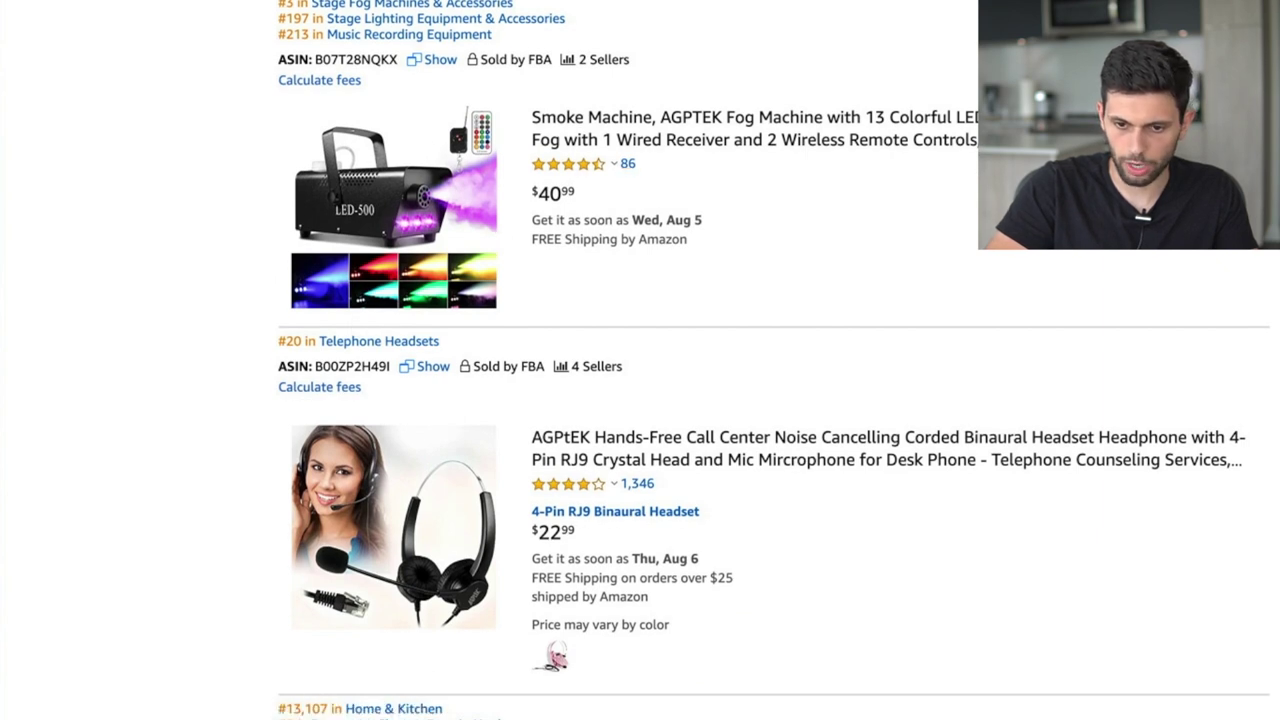
left_click(968, 30)
left_click(922, 80)
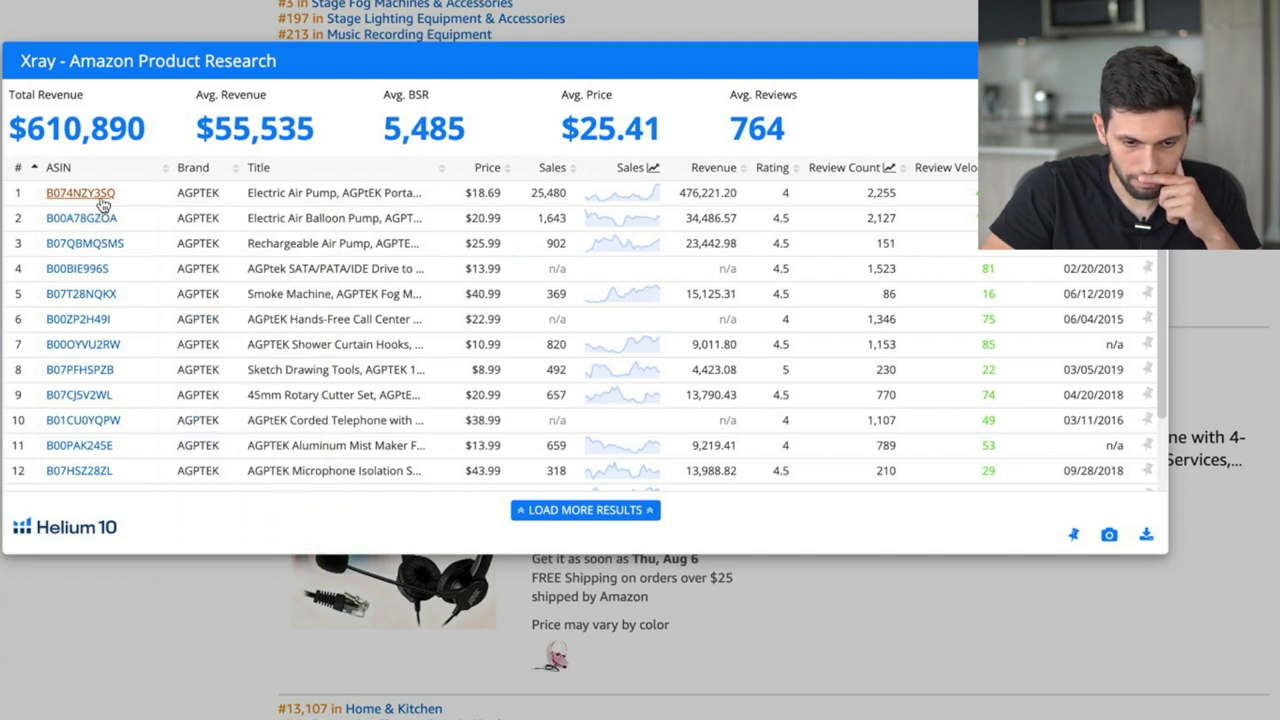
- Open the AGPTEK smoke machine listing from the Xray results, dismiss the Honey deal pop-up and look over the product details
mouse_move(92, 297)
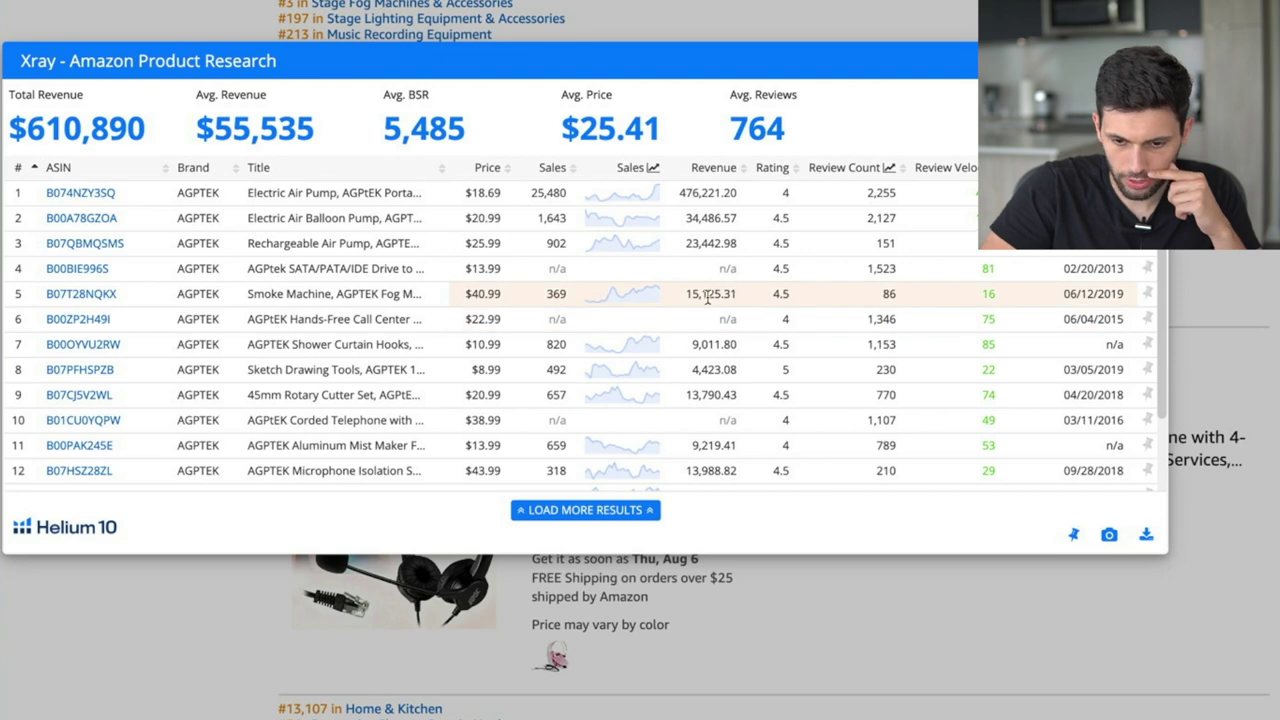
left_click(84, 296)
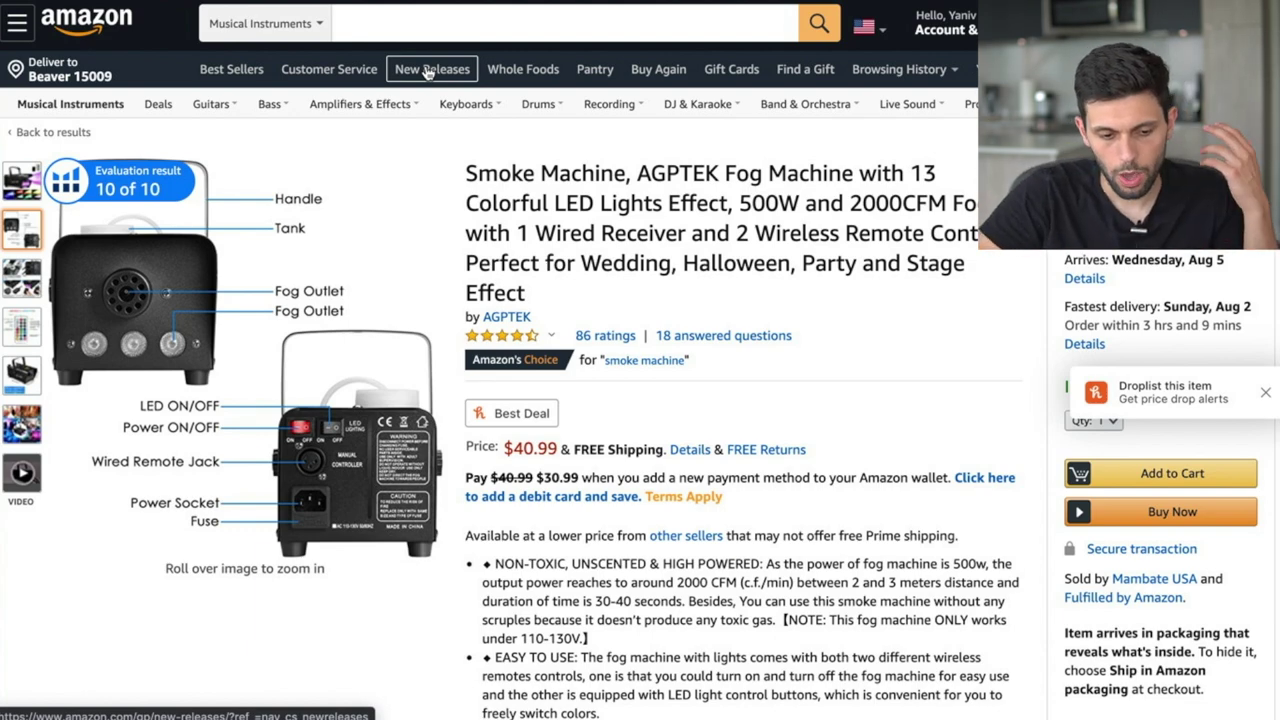
left_click(484, 416)
scroll(484, 416, "down", 4)
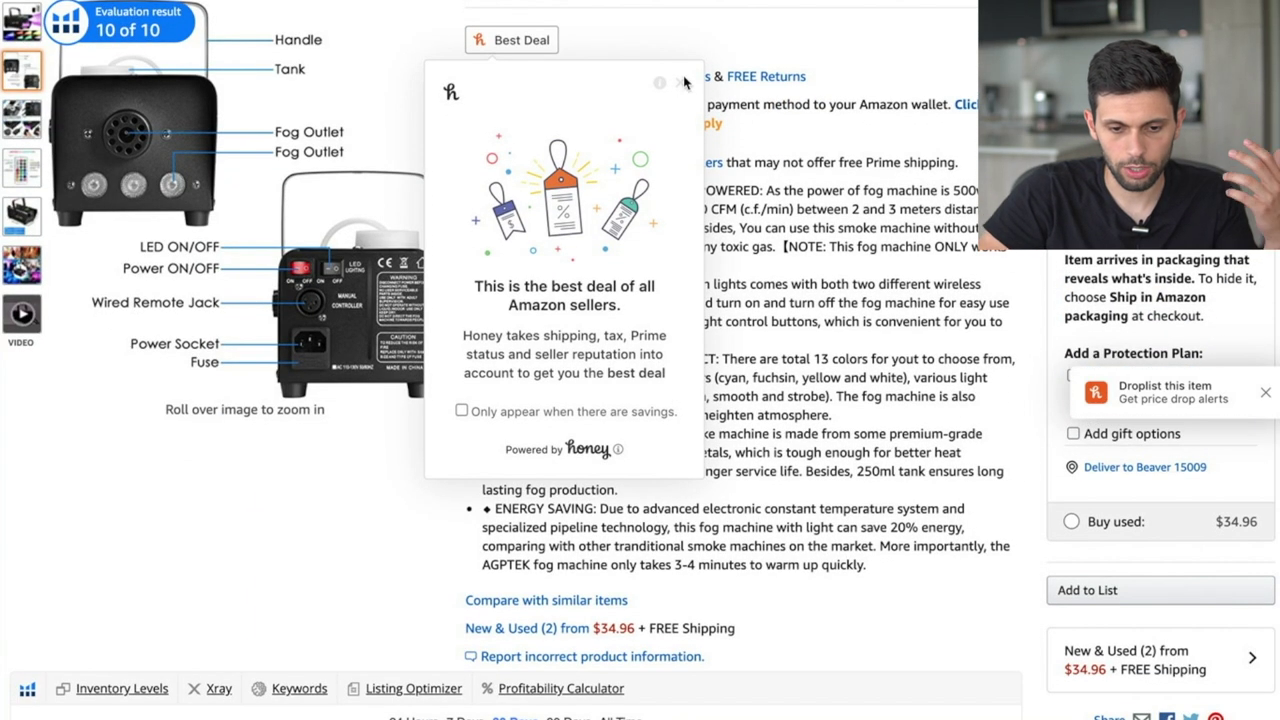
scroll(700, 175, "down", 1)
left_click(681, 34)
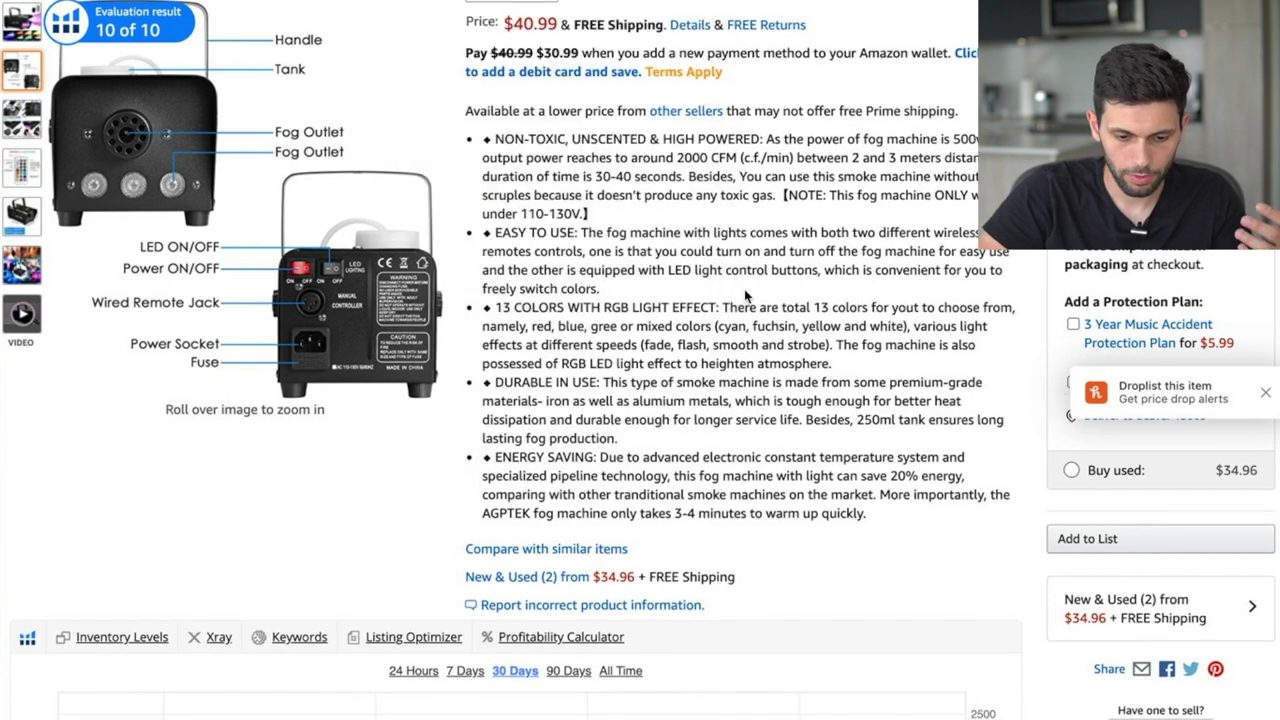
- Display the smoke machine's All Time price and sales rank history and examine its seasonality
scroll(744, 288, "down", 5)
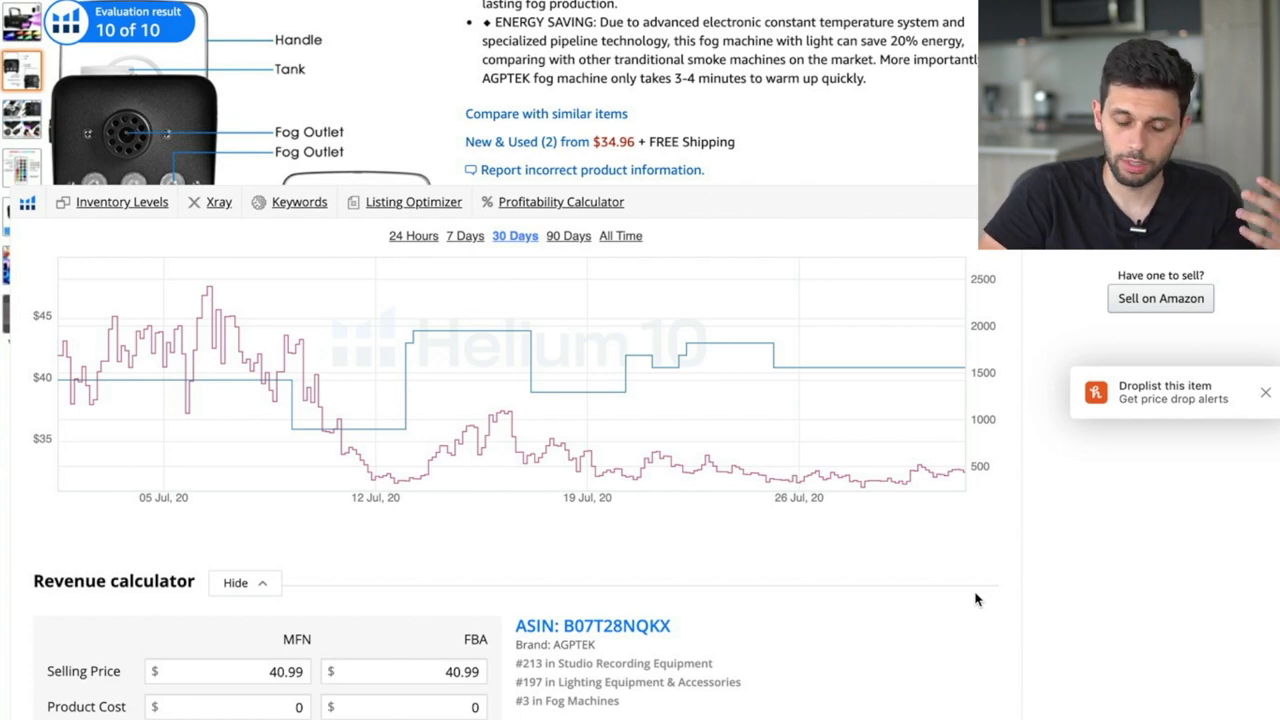
left_click(620, 237)
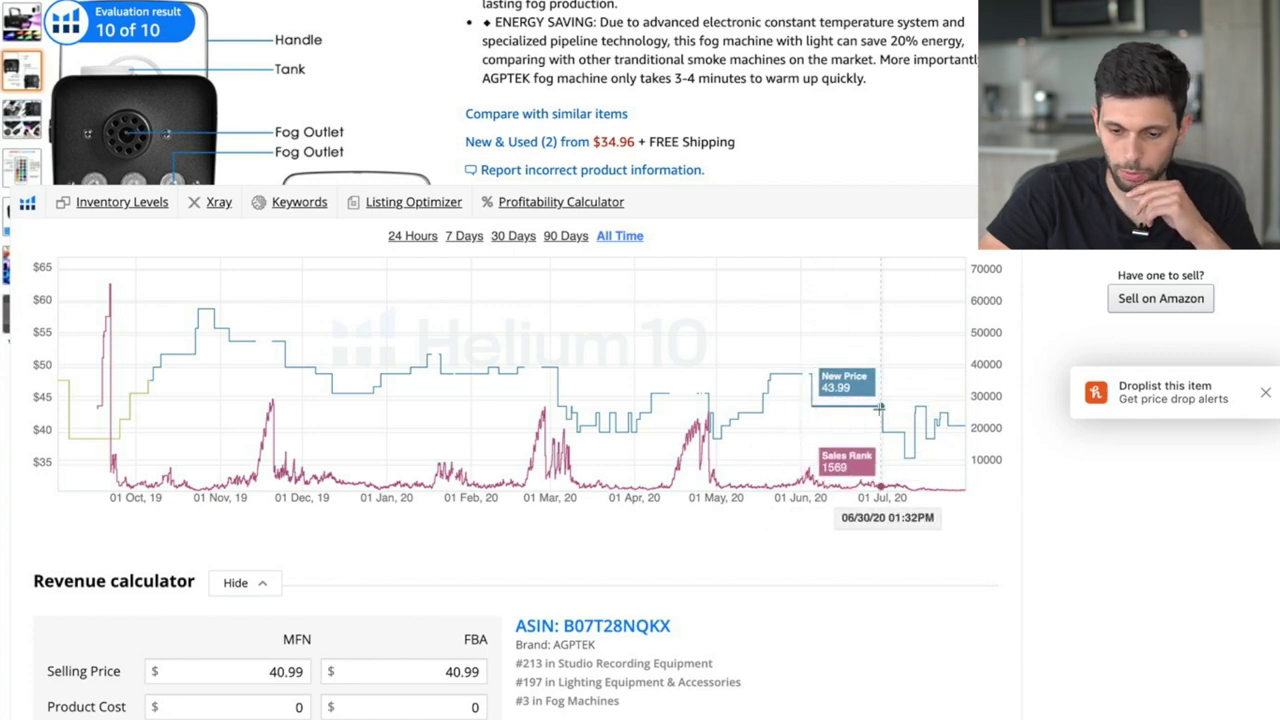
scroll(930, 424, "up", 5)
scroll(930, 424, "up", 4)
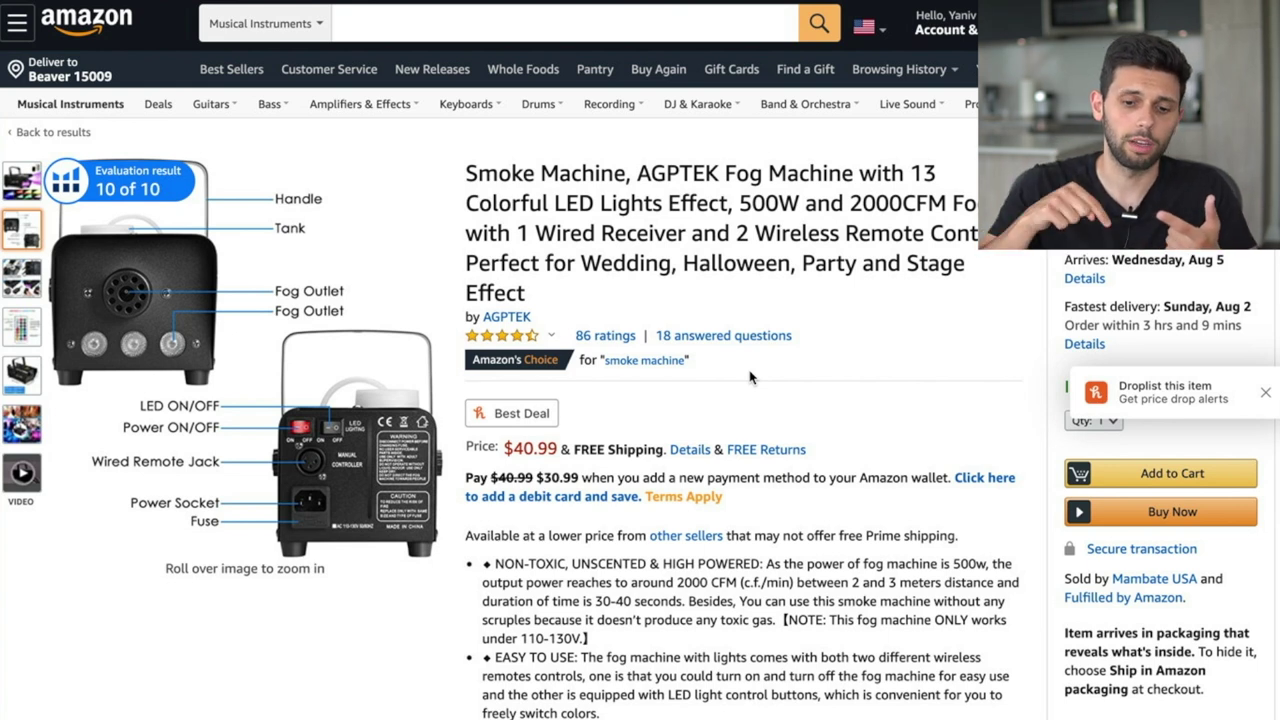
- Switch to the Product Validation Sheet and point out its Make a copy command without making a copy
mouse_move(845, 118)
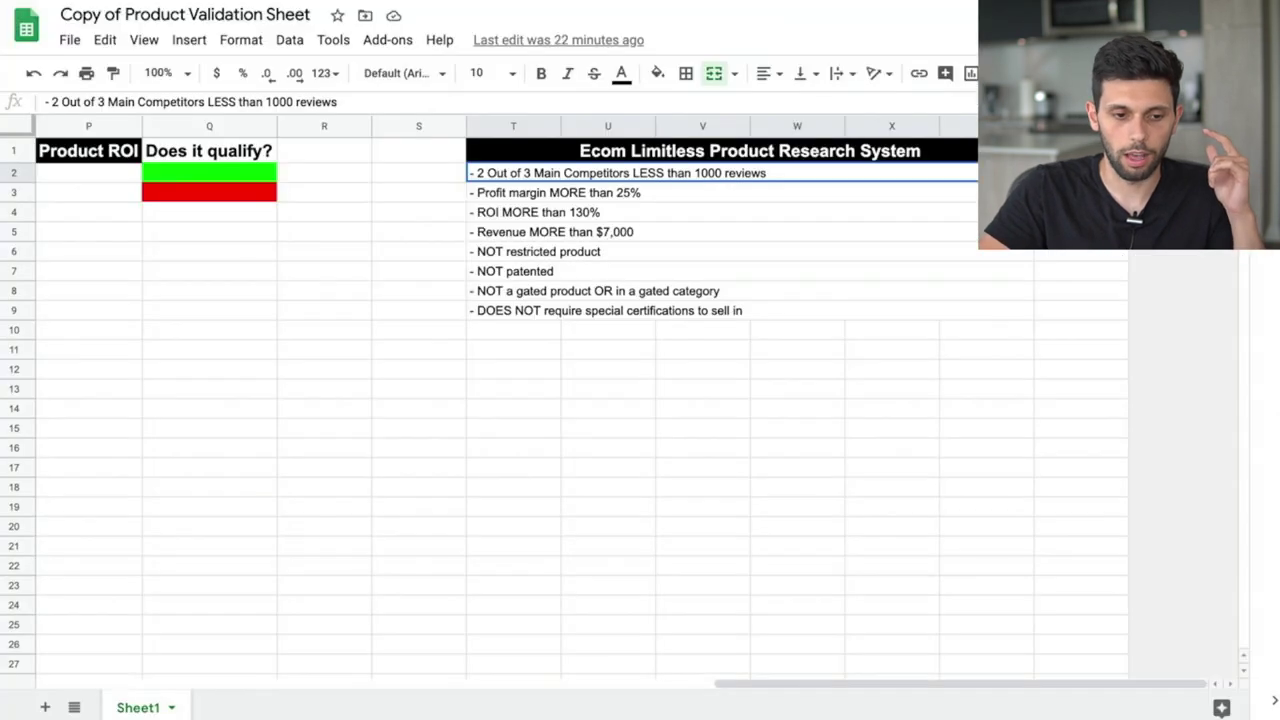
scroll(177, 314, "left", 5)
scroll(177, 314, "left", 10)
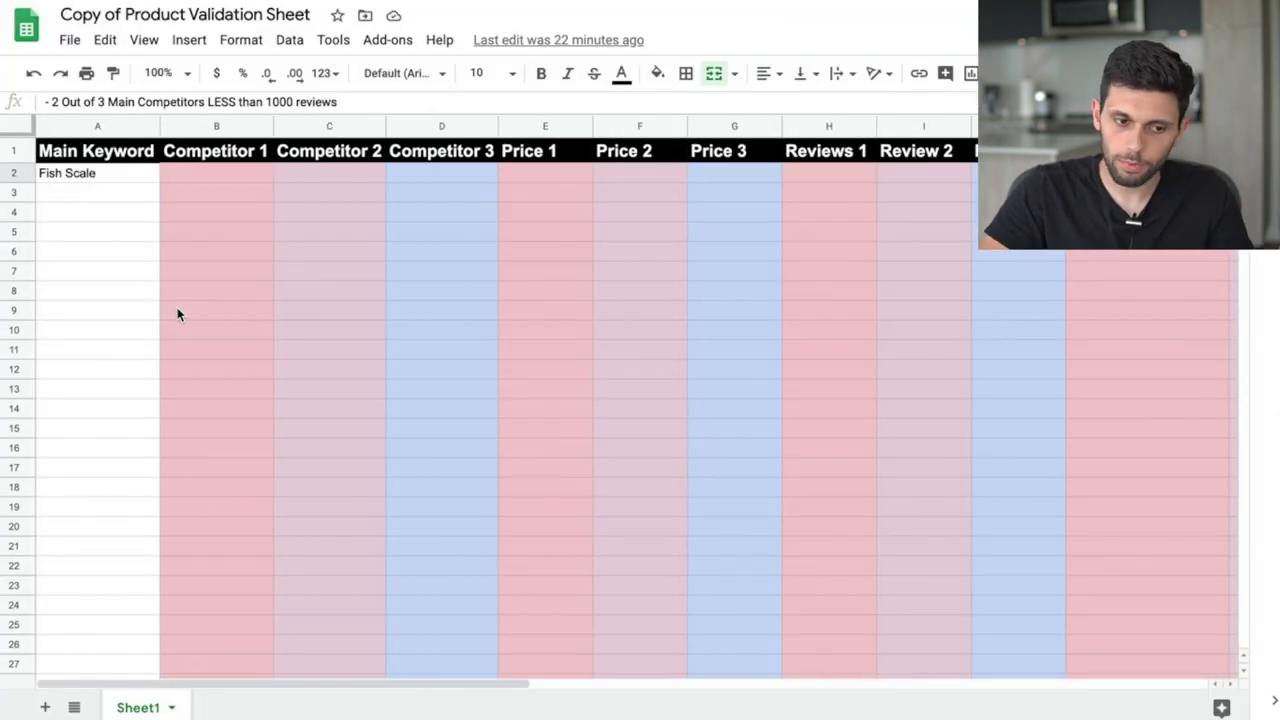
left_click(69, 40)
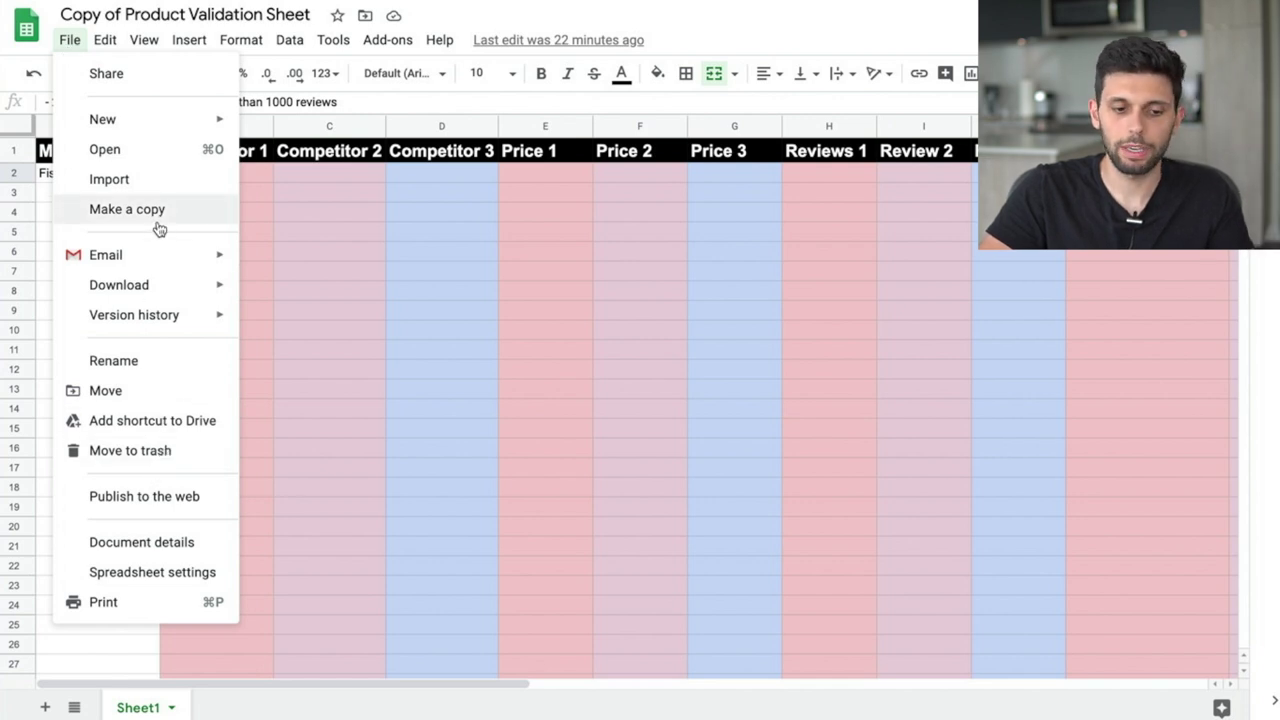
left_click(482, 256)
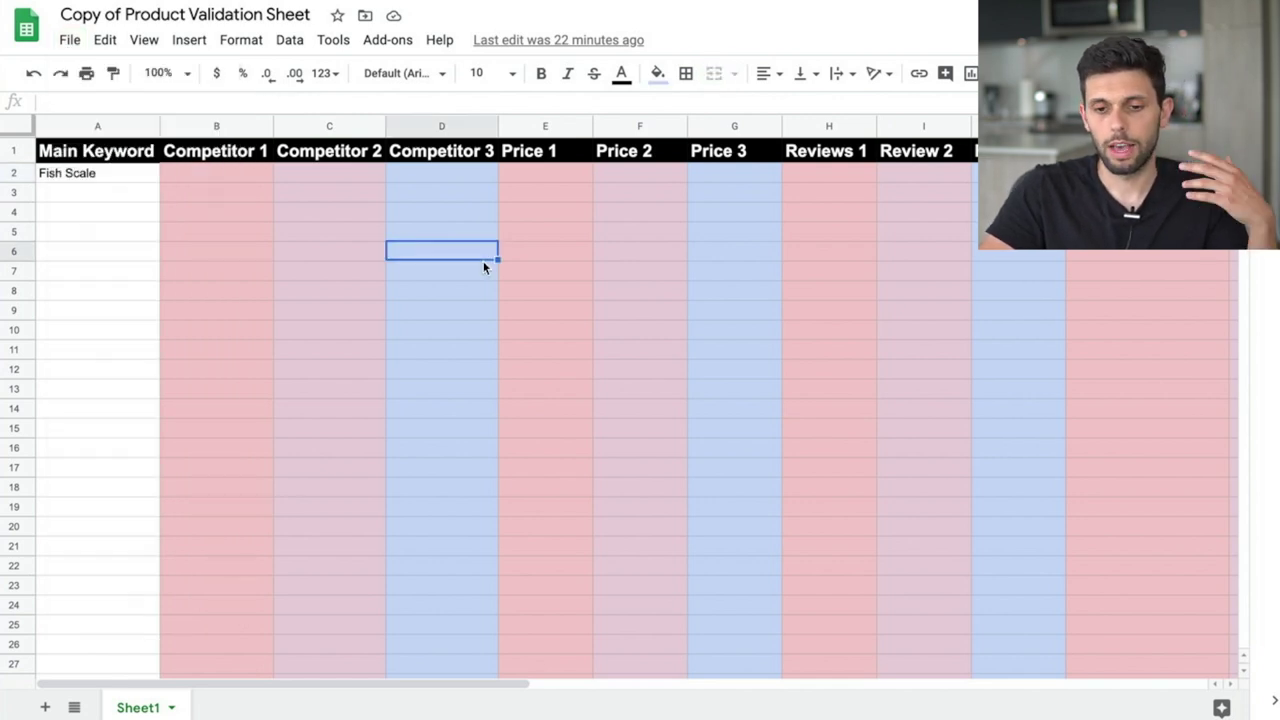